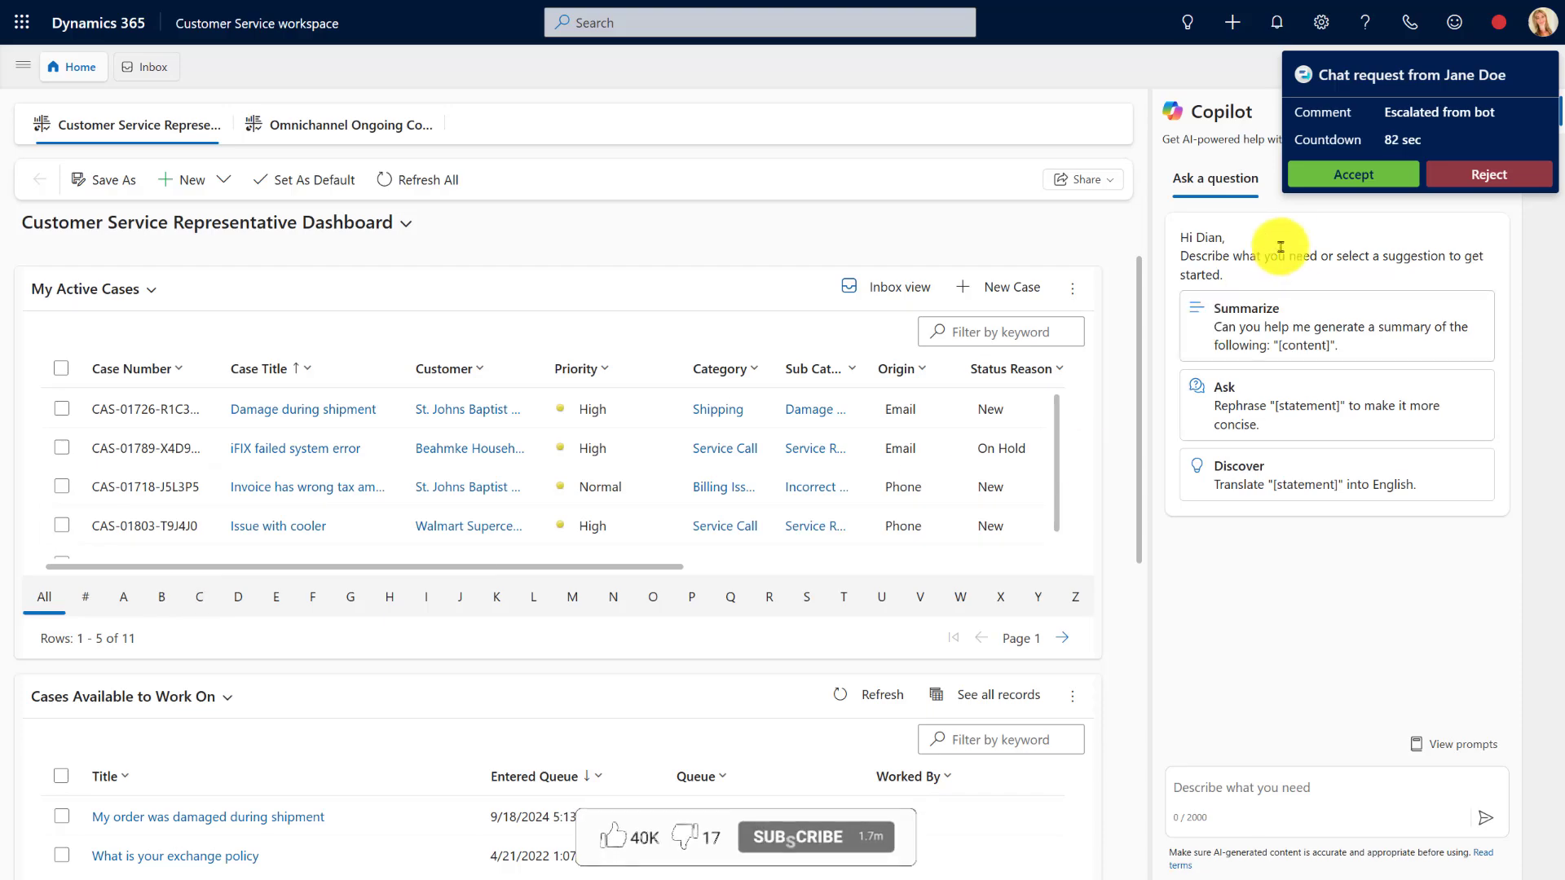
Accept the customer's chat request, then dismiss the summary card and the quick replies list
left_click(1366, 179)
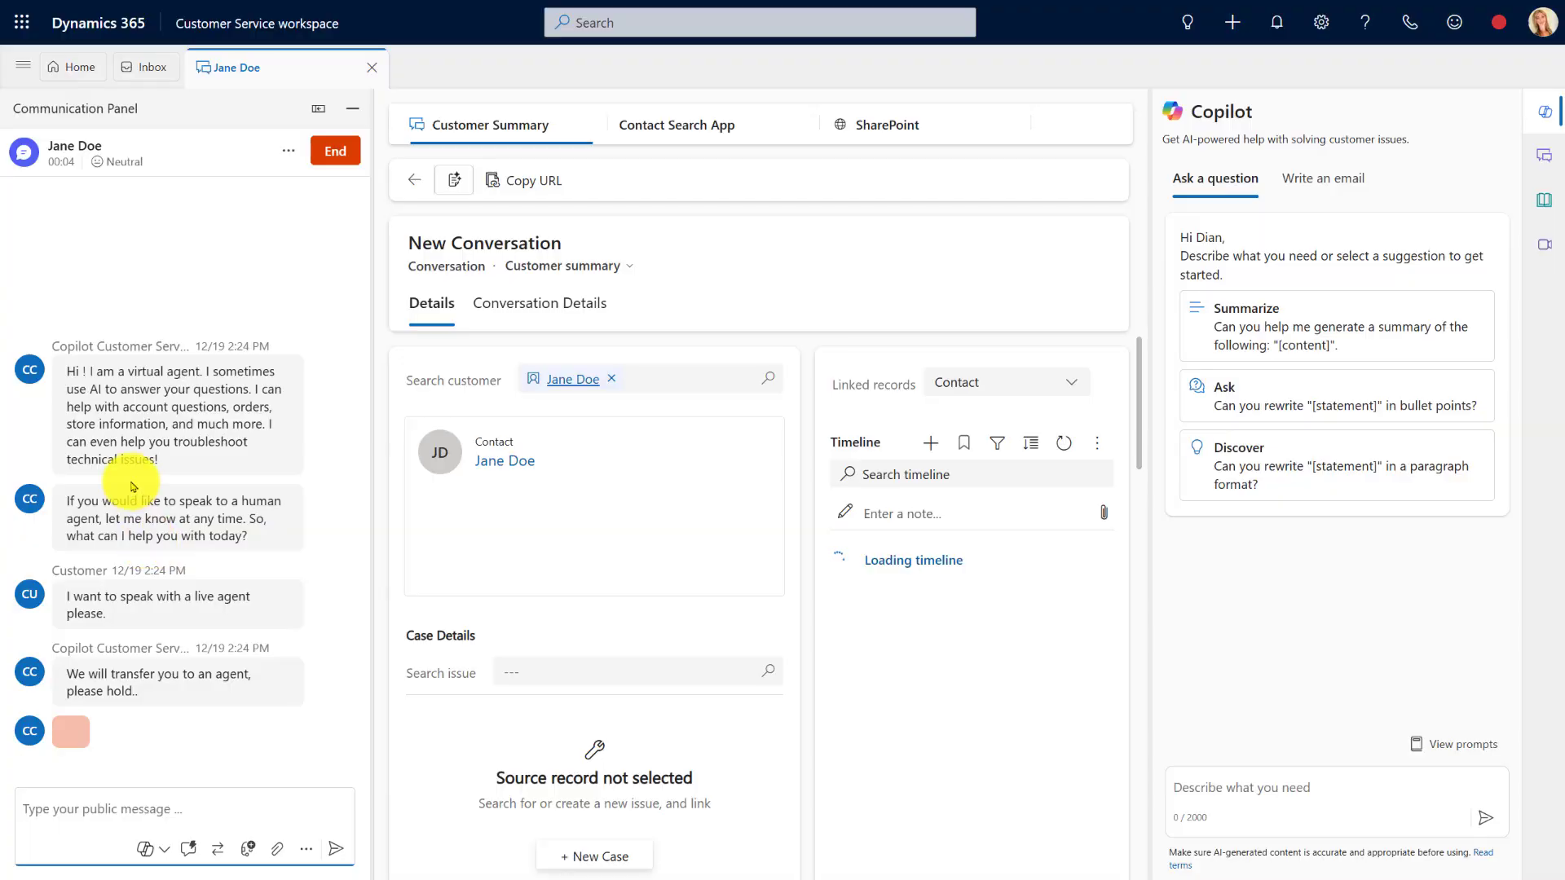
left_click(333, 522)
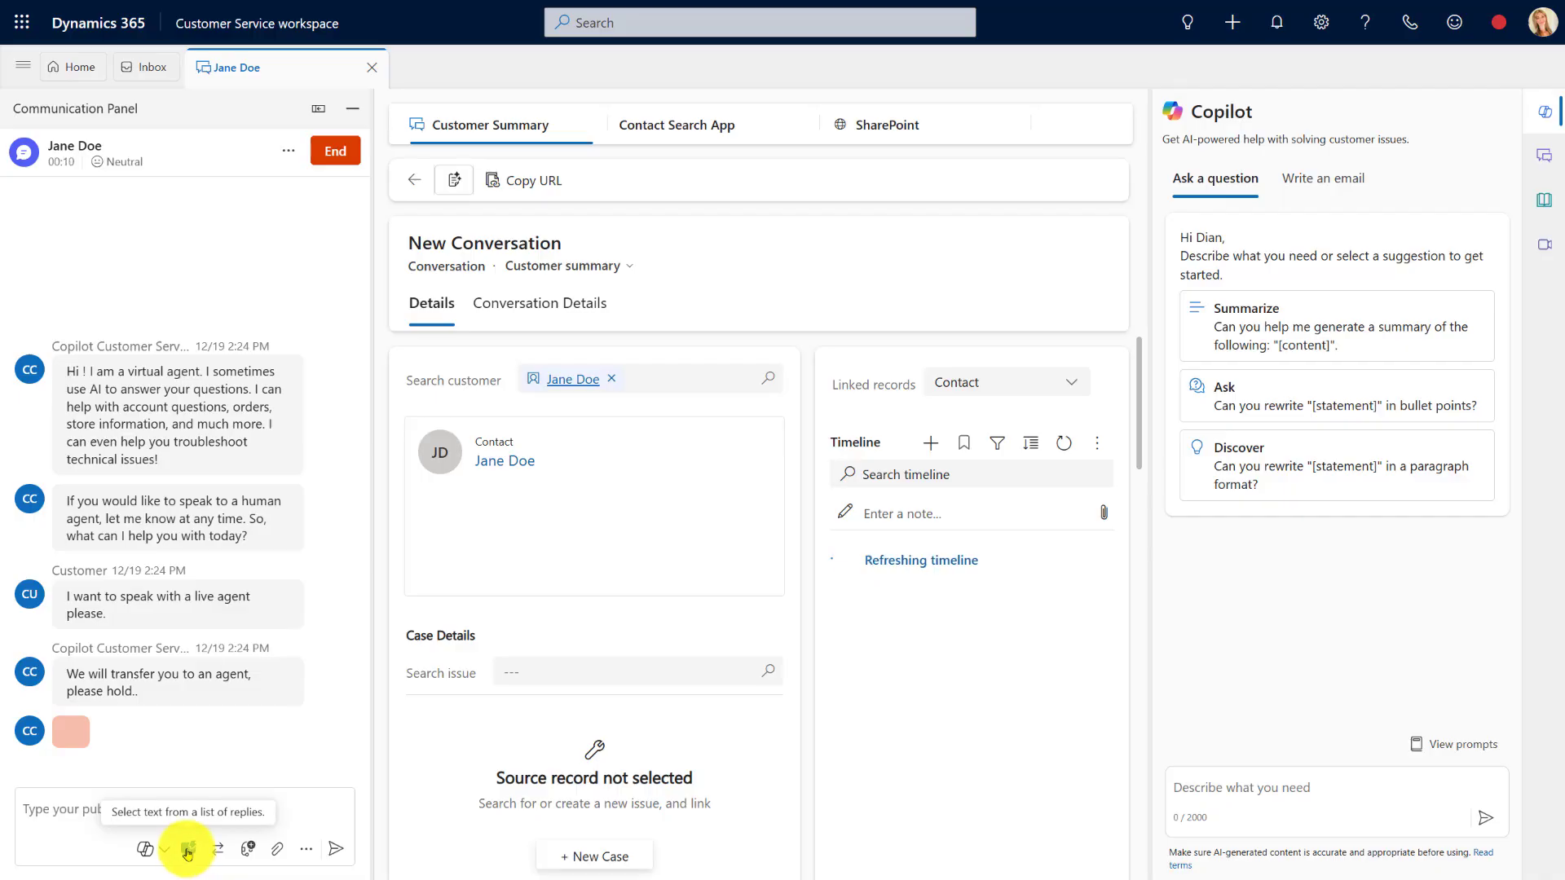
left_click(187, 853)
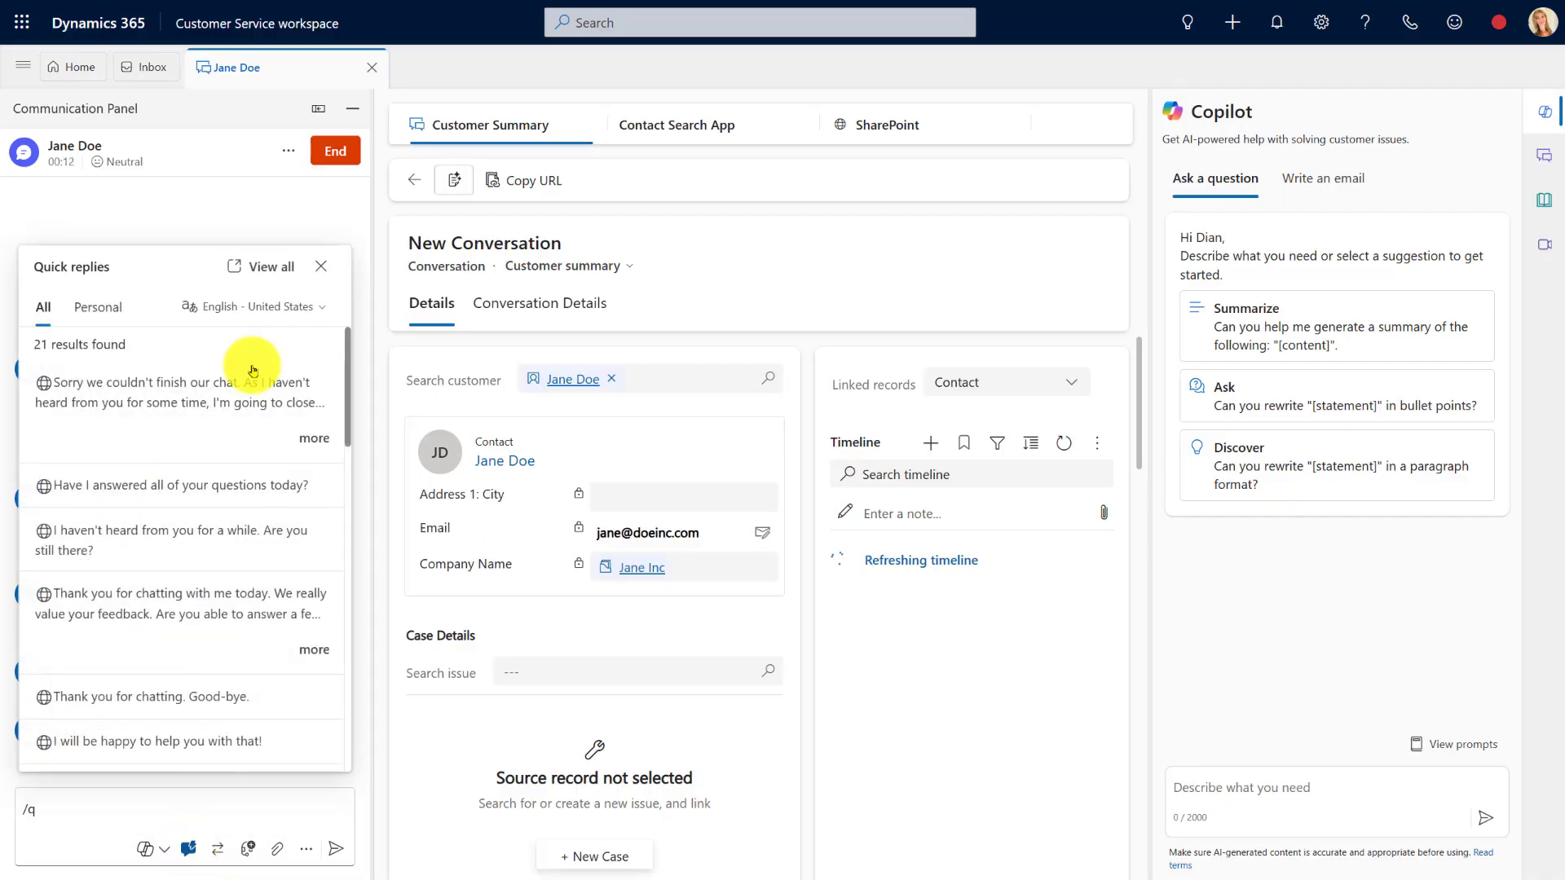
left_click(321, 269)
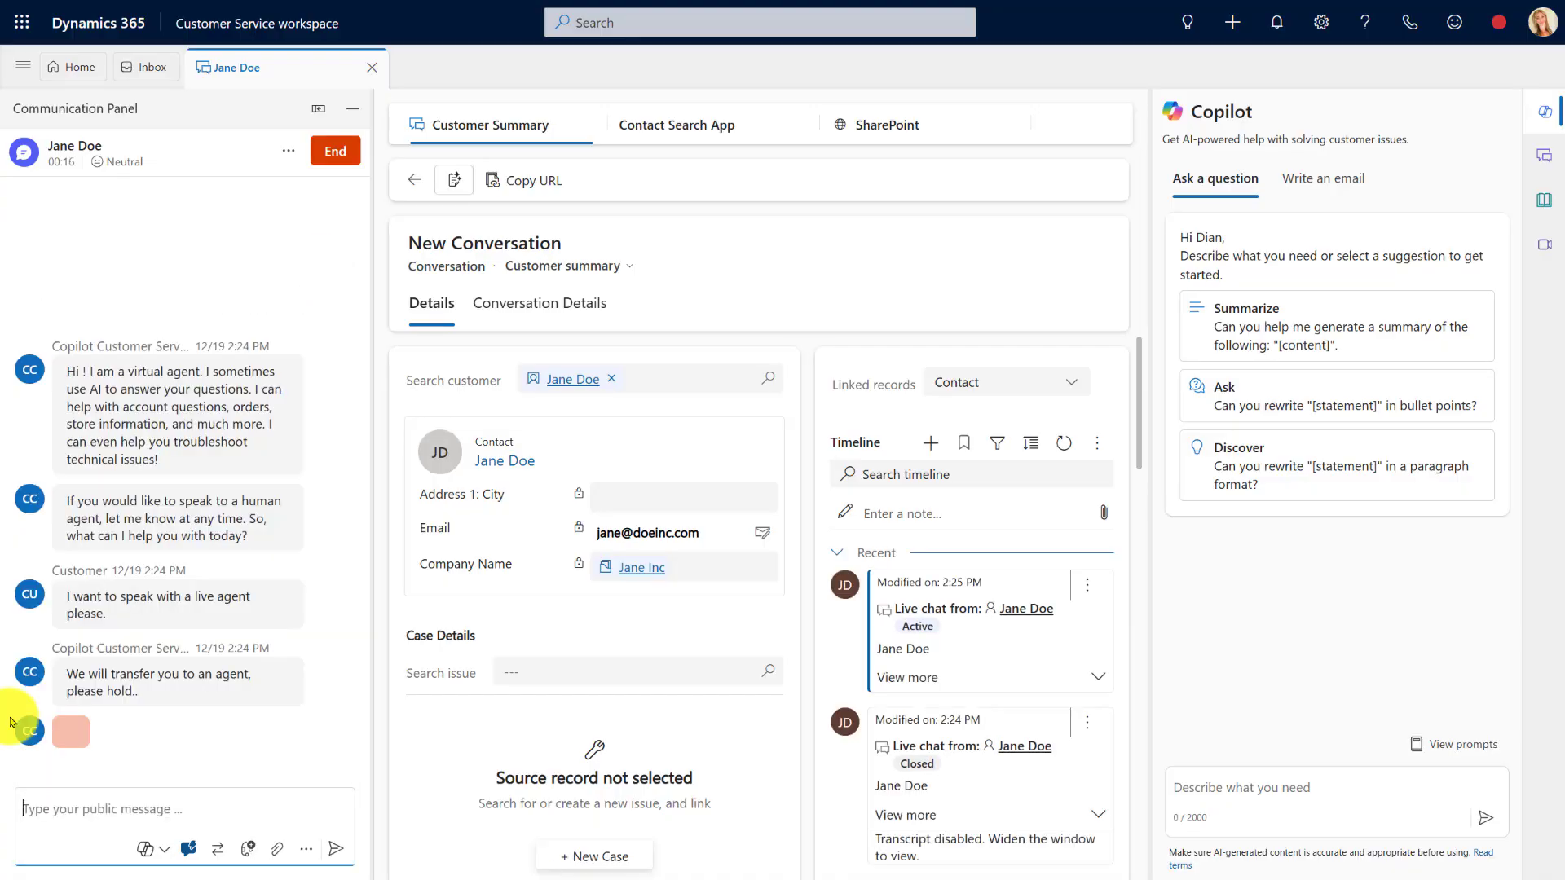
left_click(308, 852)
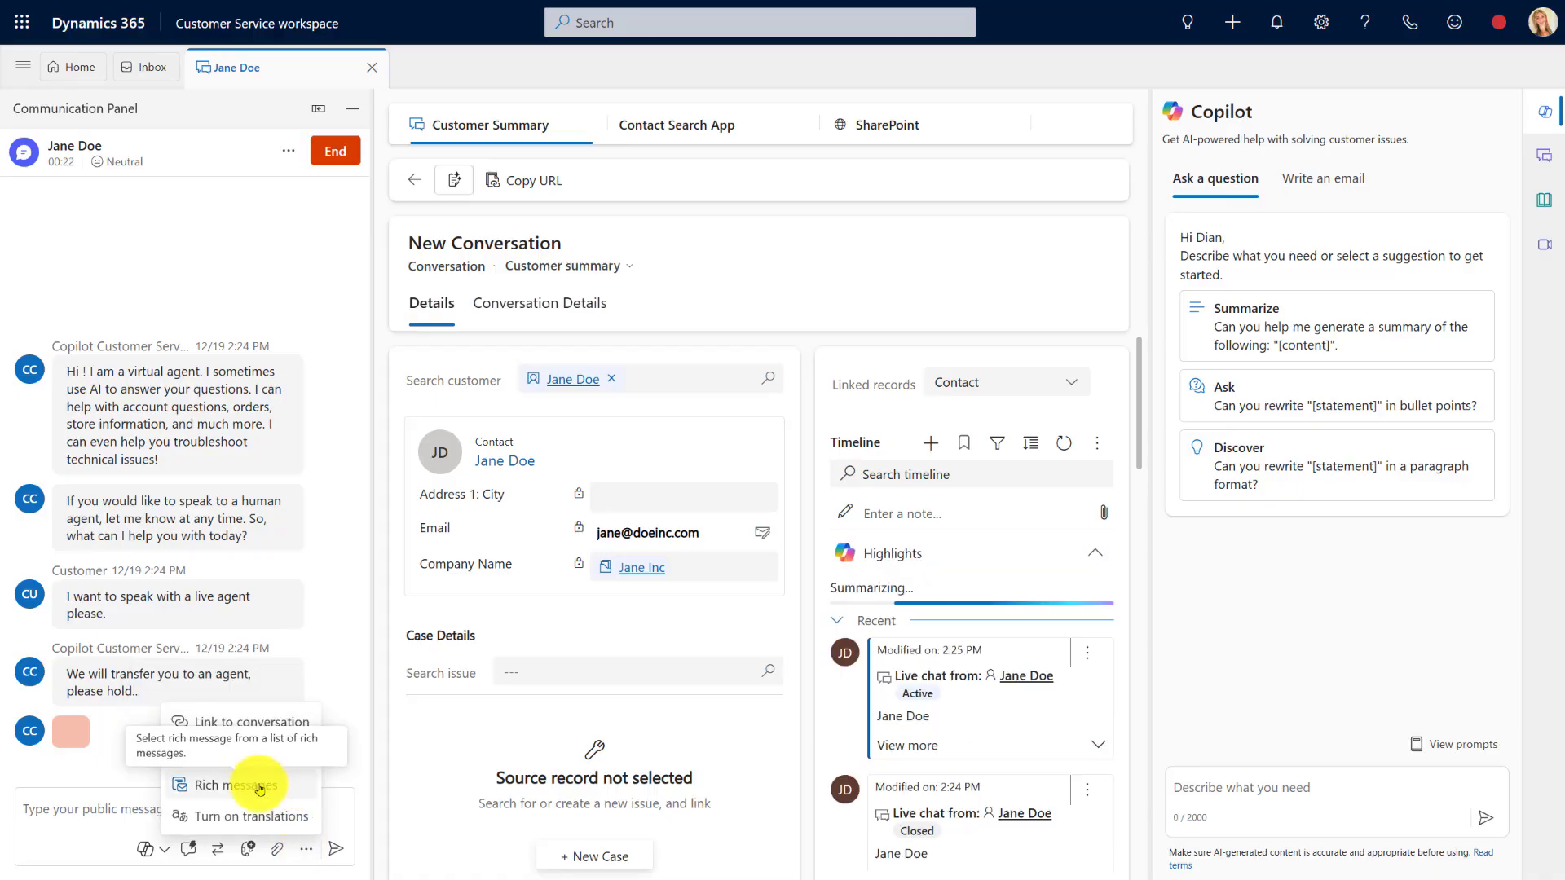
Send the 'How can I help you today?' rich message with Return an item, Call us! and Go to Portal options
left_click(260, 789)
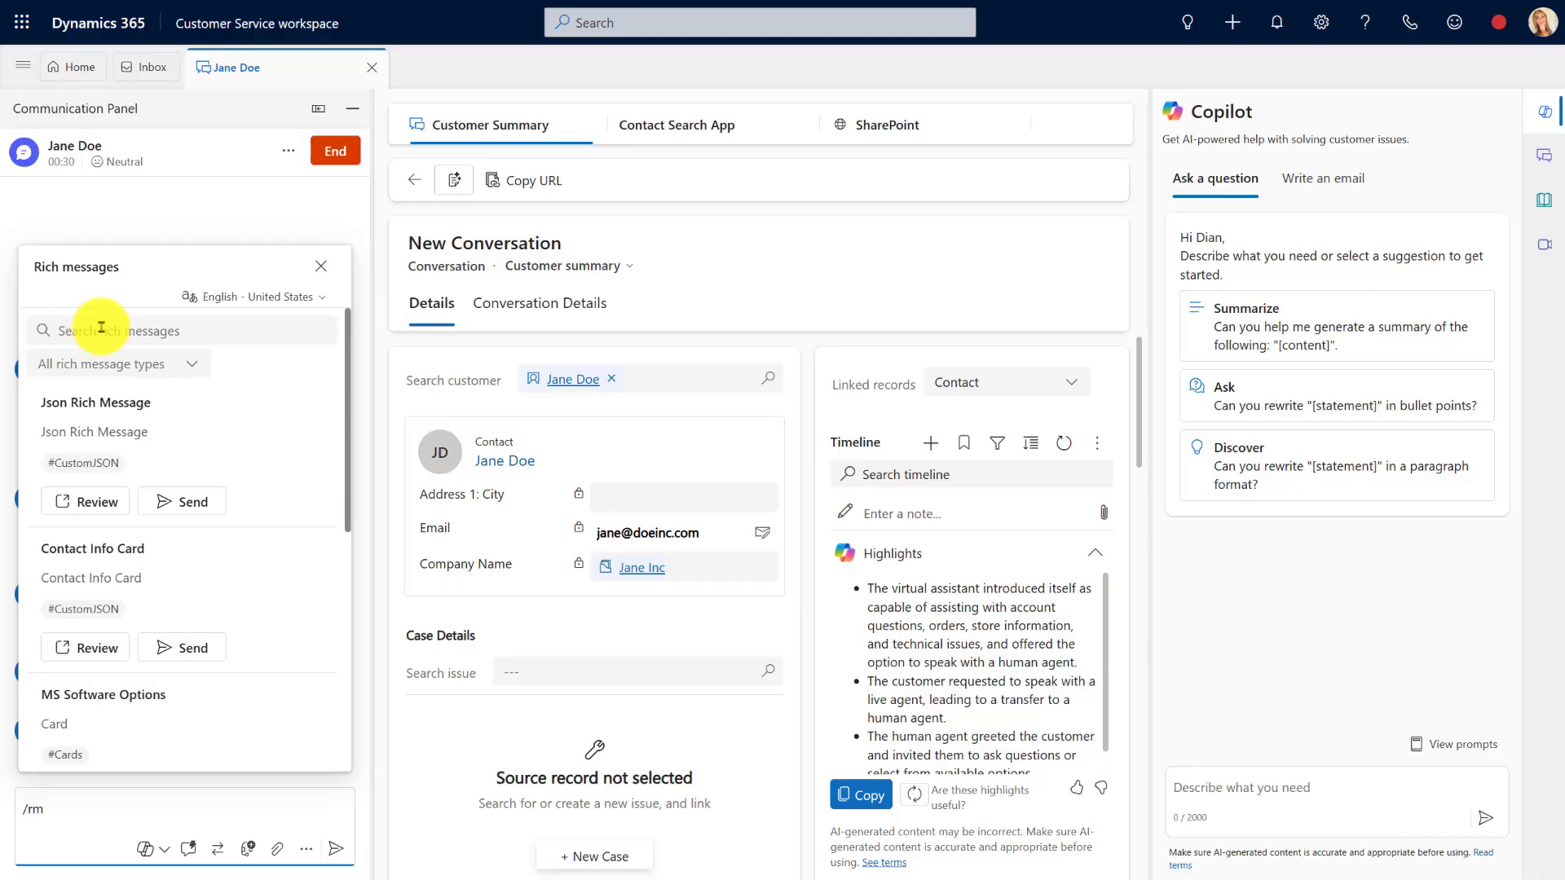
left_click_drag(346, 432, 332, 681)
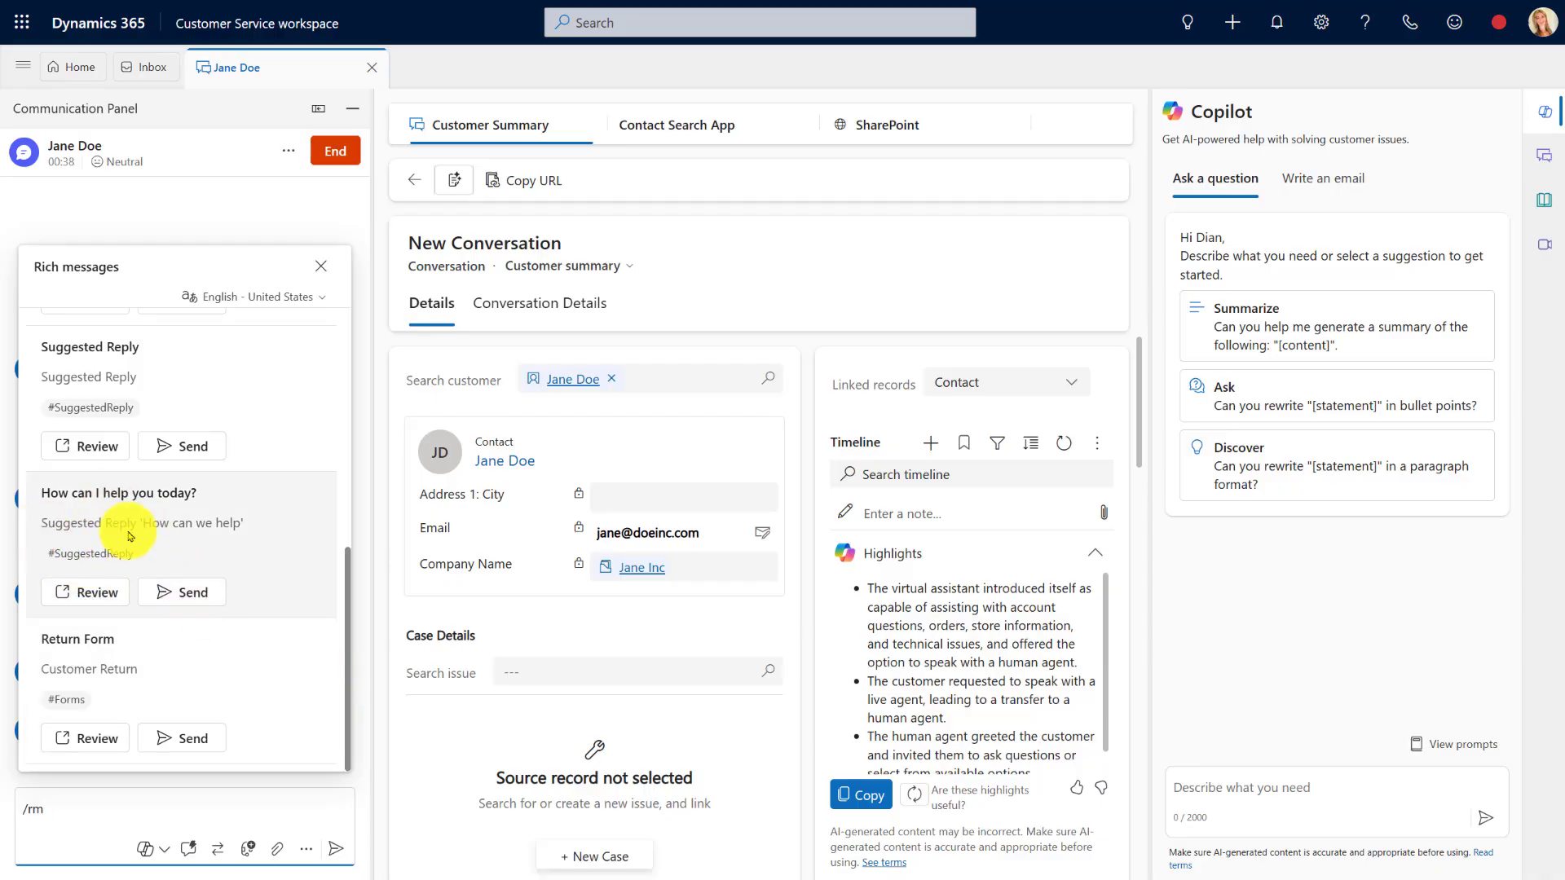
left_click(85, 593)
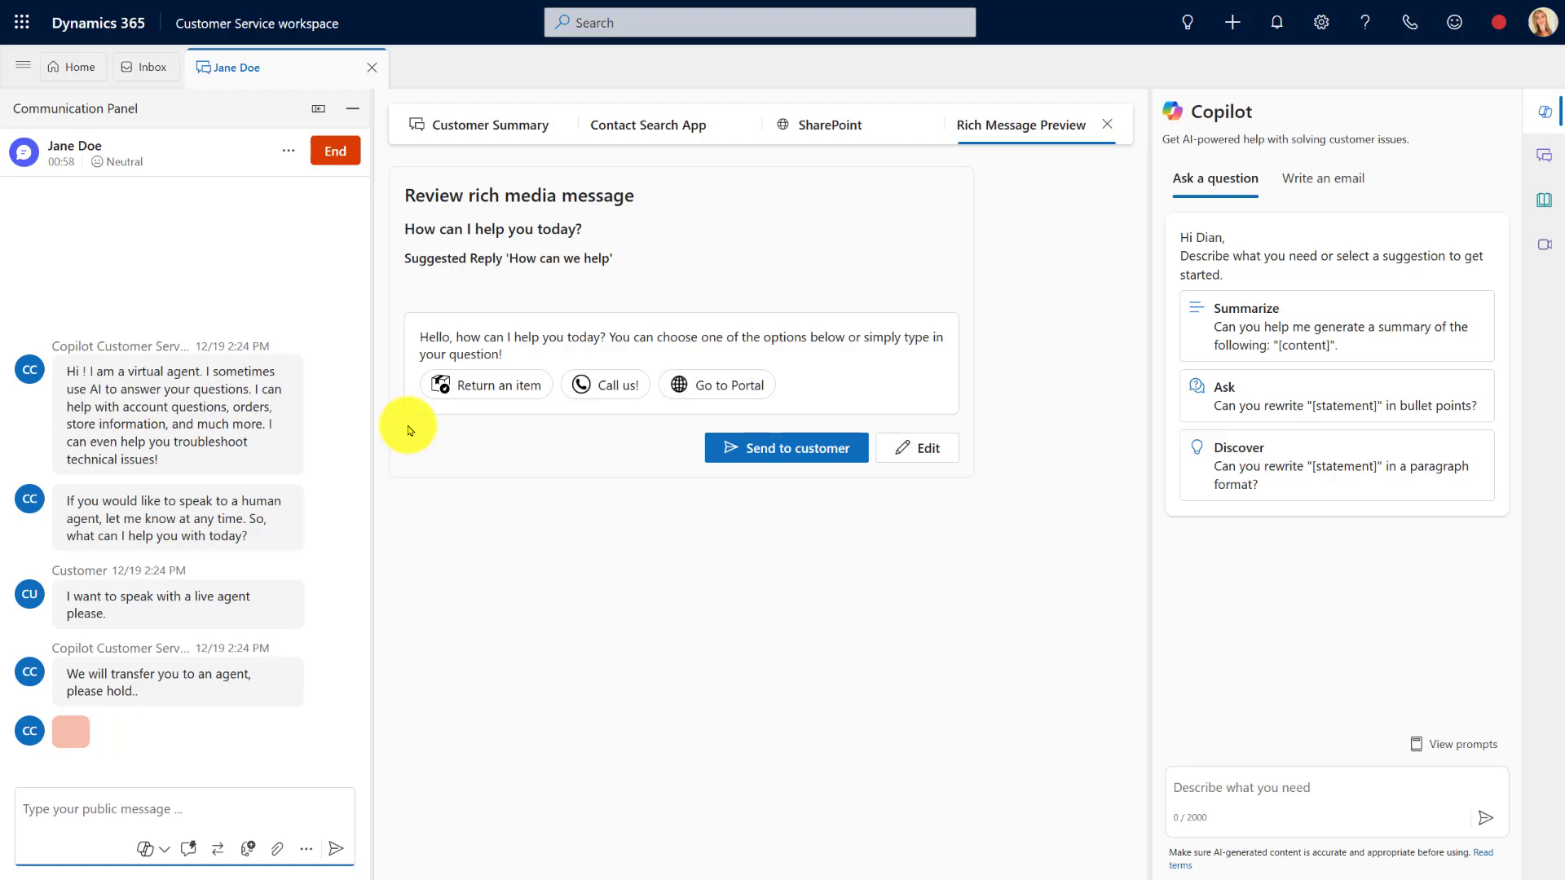
left_click(788, 457)
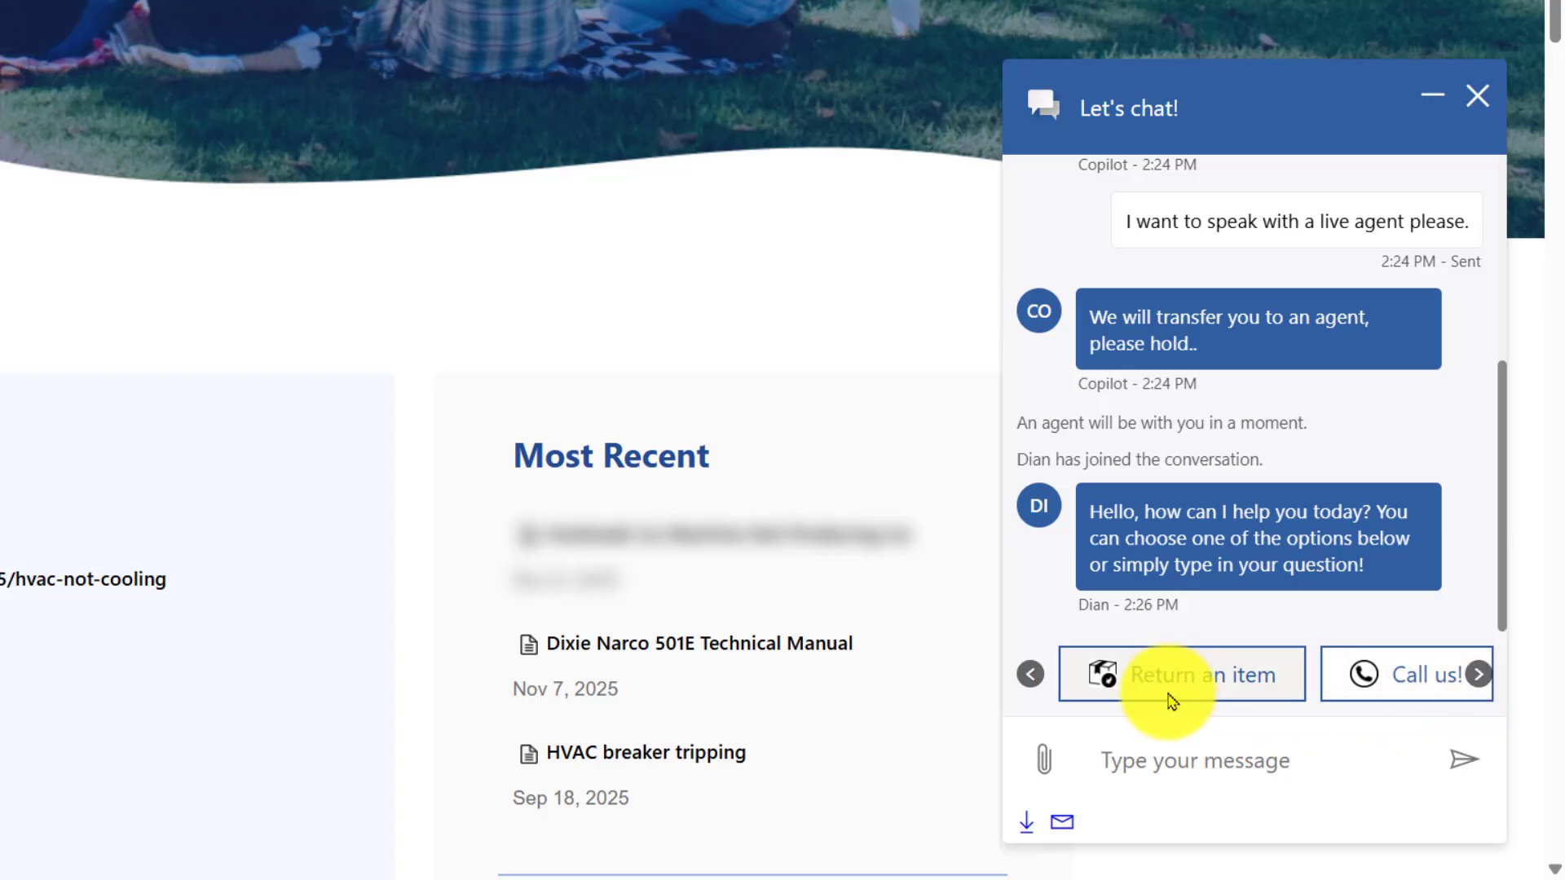
As the customer, discard the Go to Portal draft and reply with the Return an item option
left_click(1480, 673)
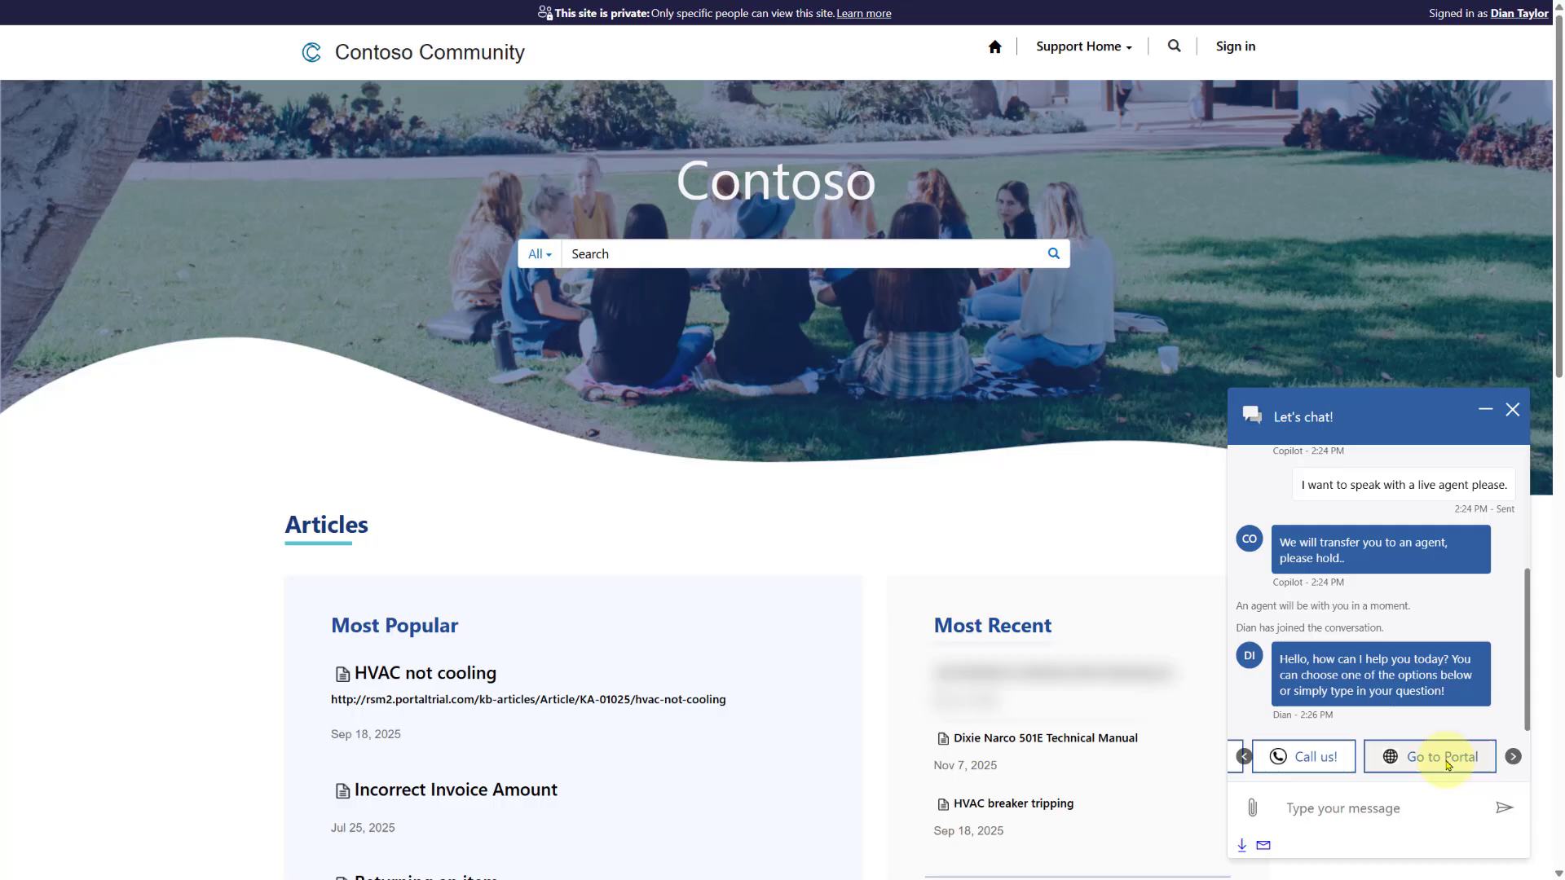
left_click(1446, 760)
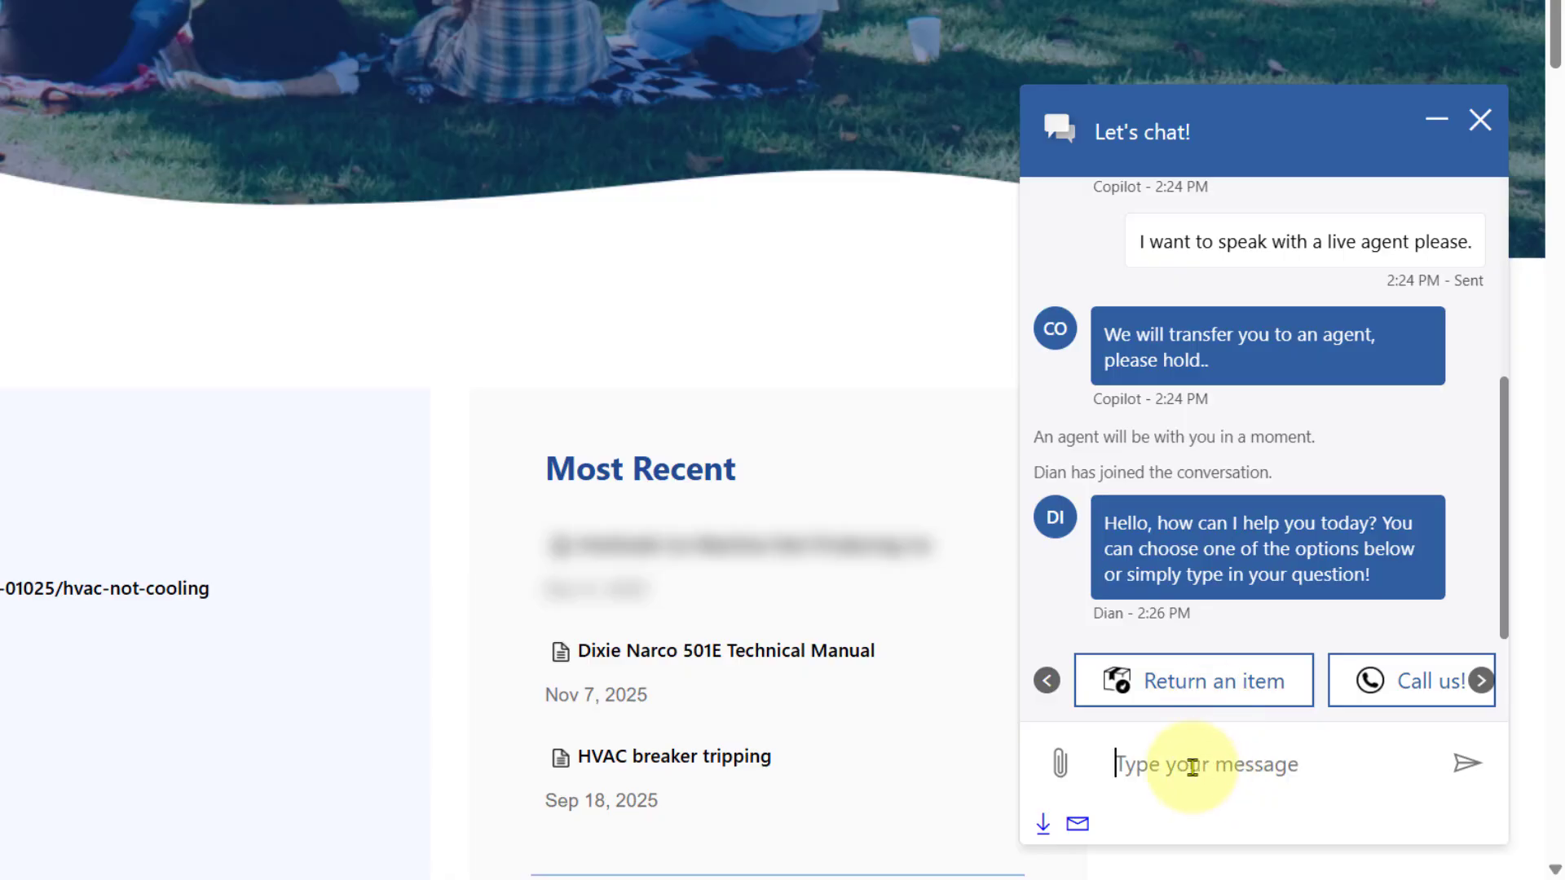
type("i need to talk to a manager")
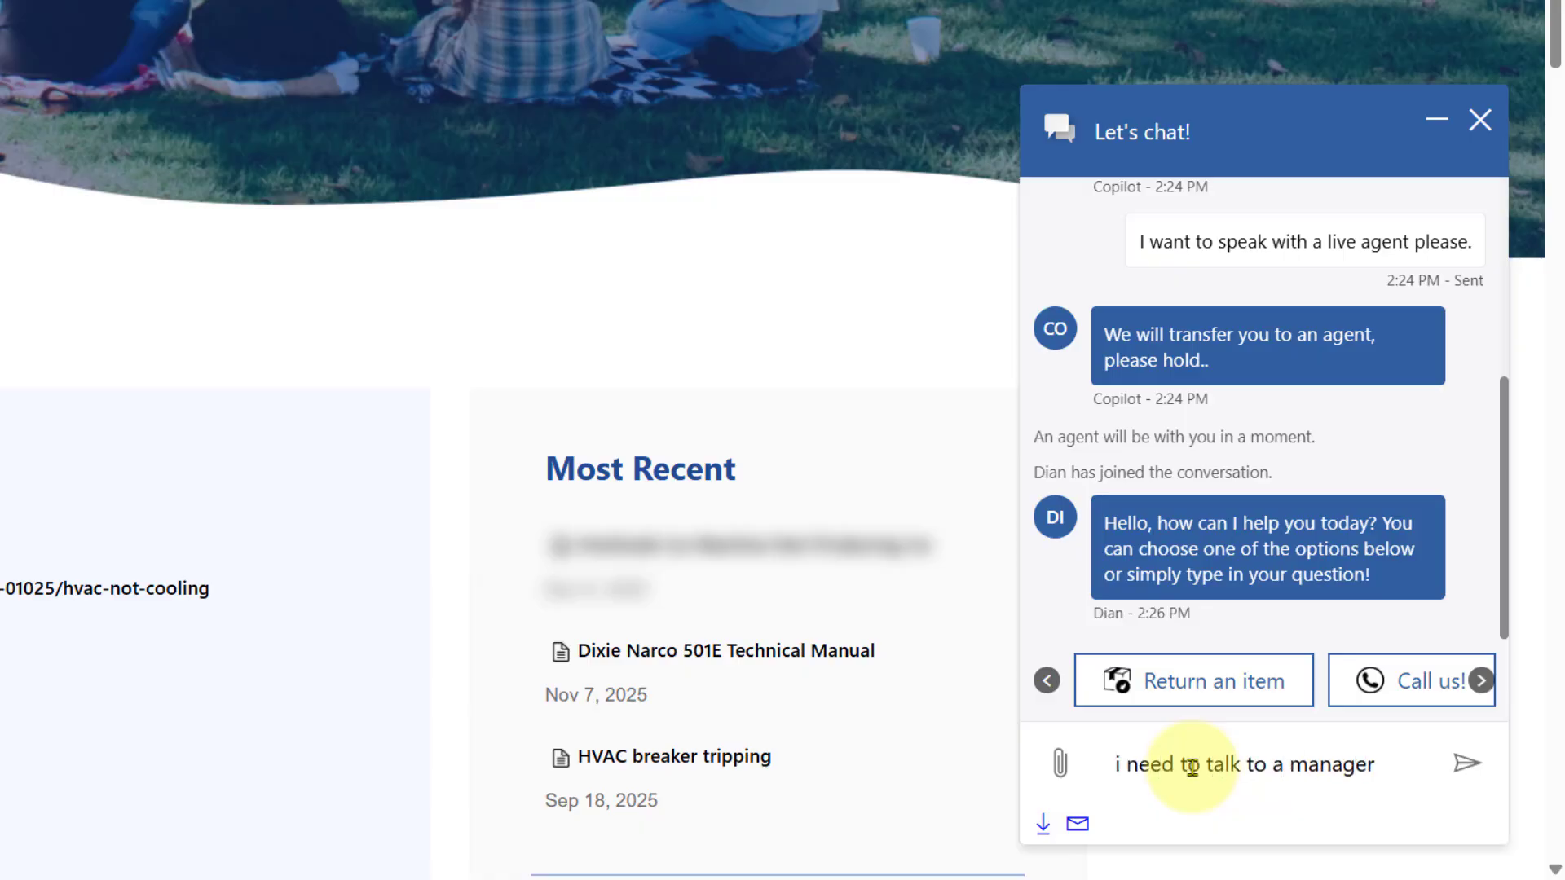
left_click_drag(1376, 764, 1030, 764)
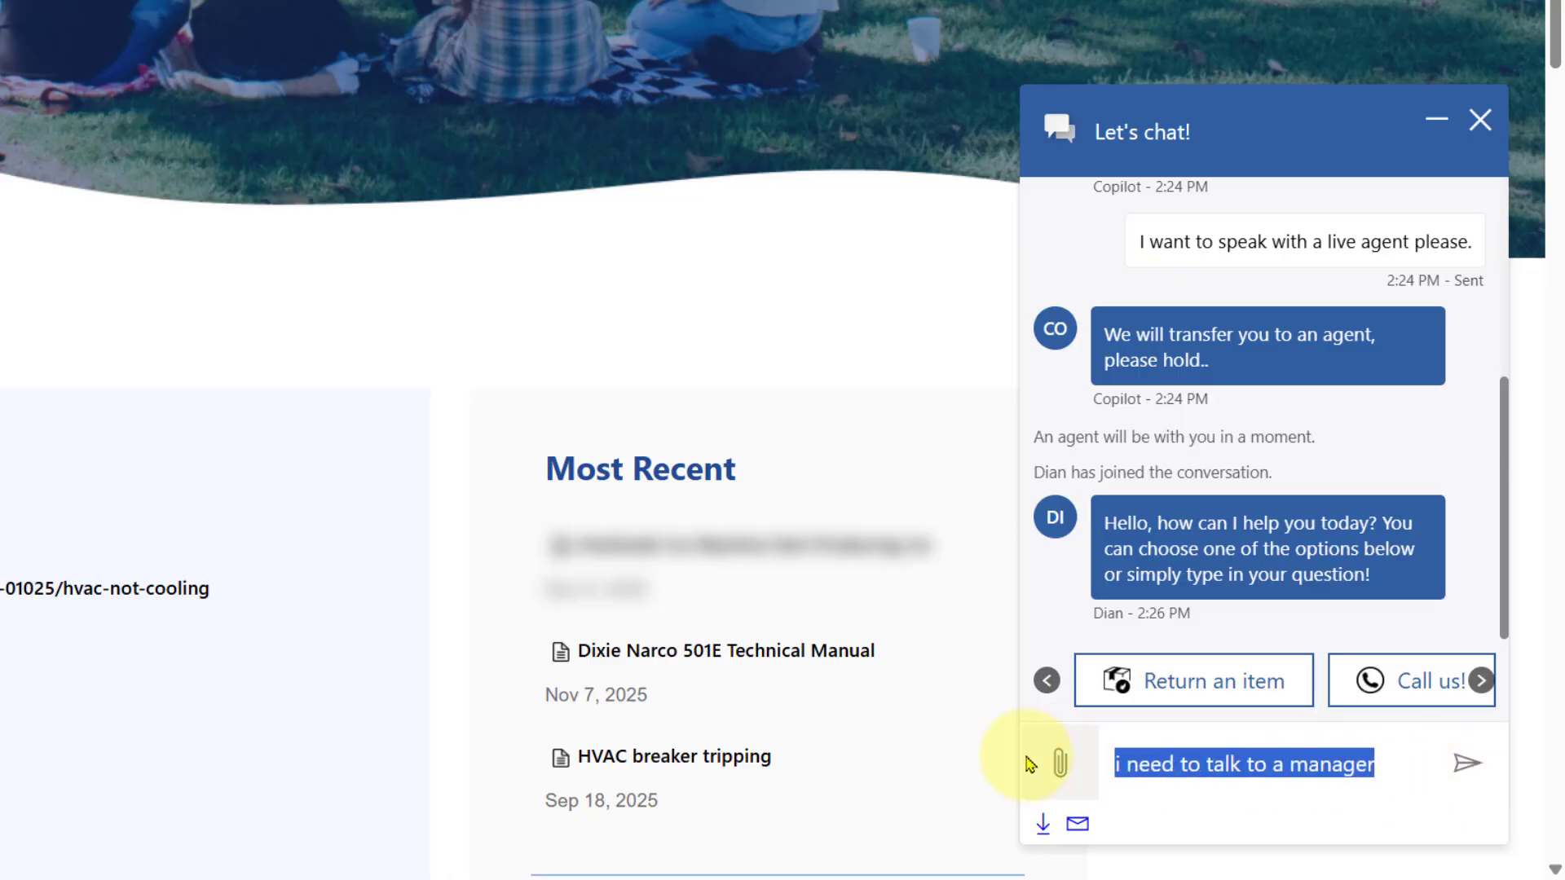
key("BackSpace")
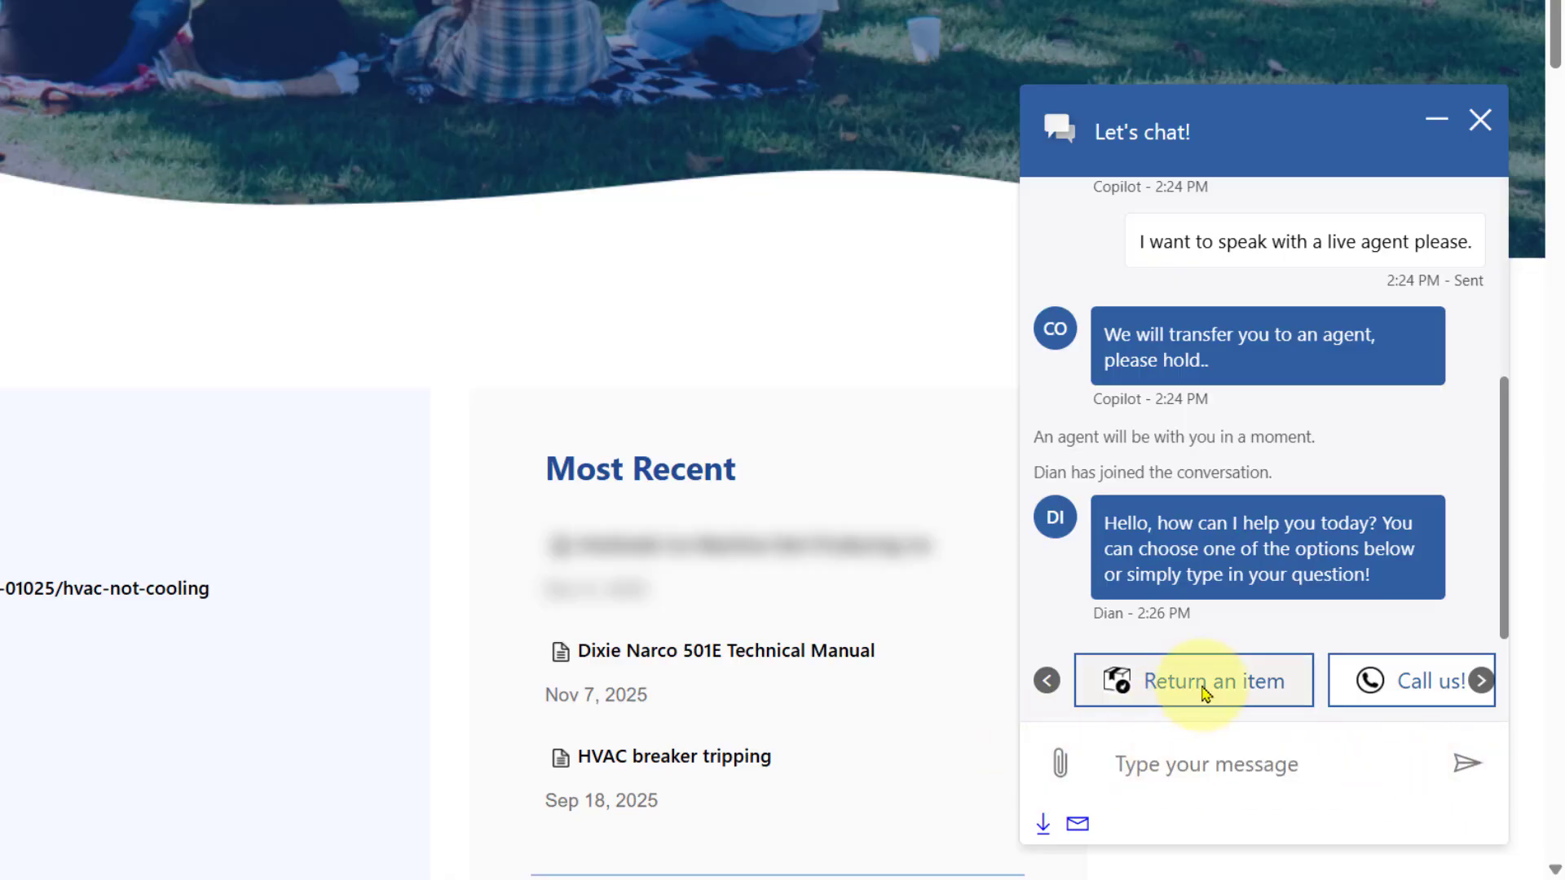
left_click(1204, 689)
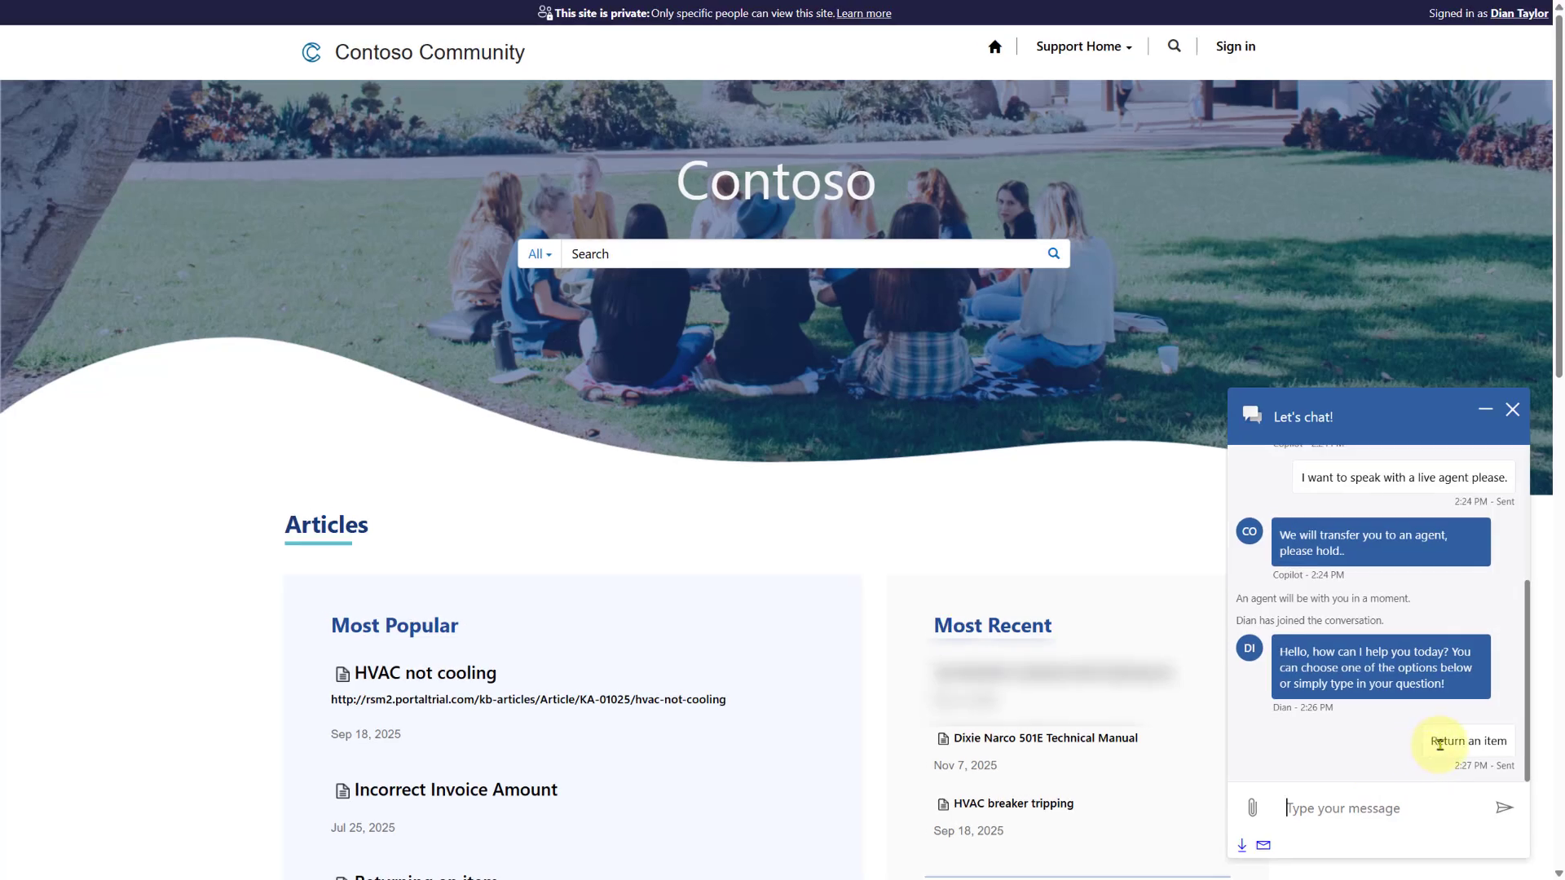
left_click_drag(1433, 742, 1508, 742)
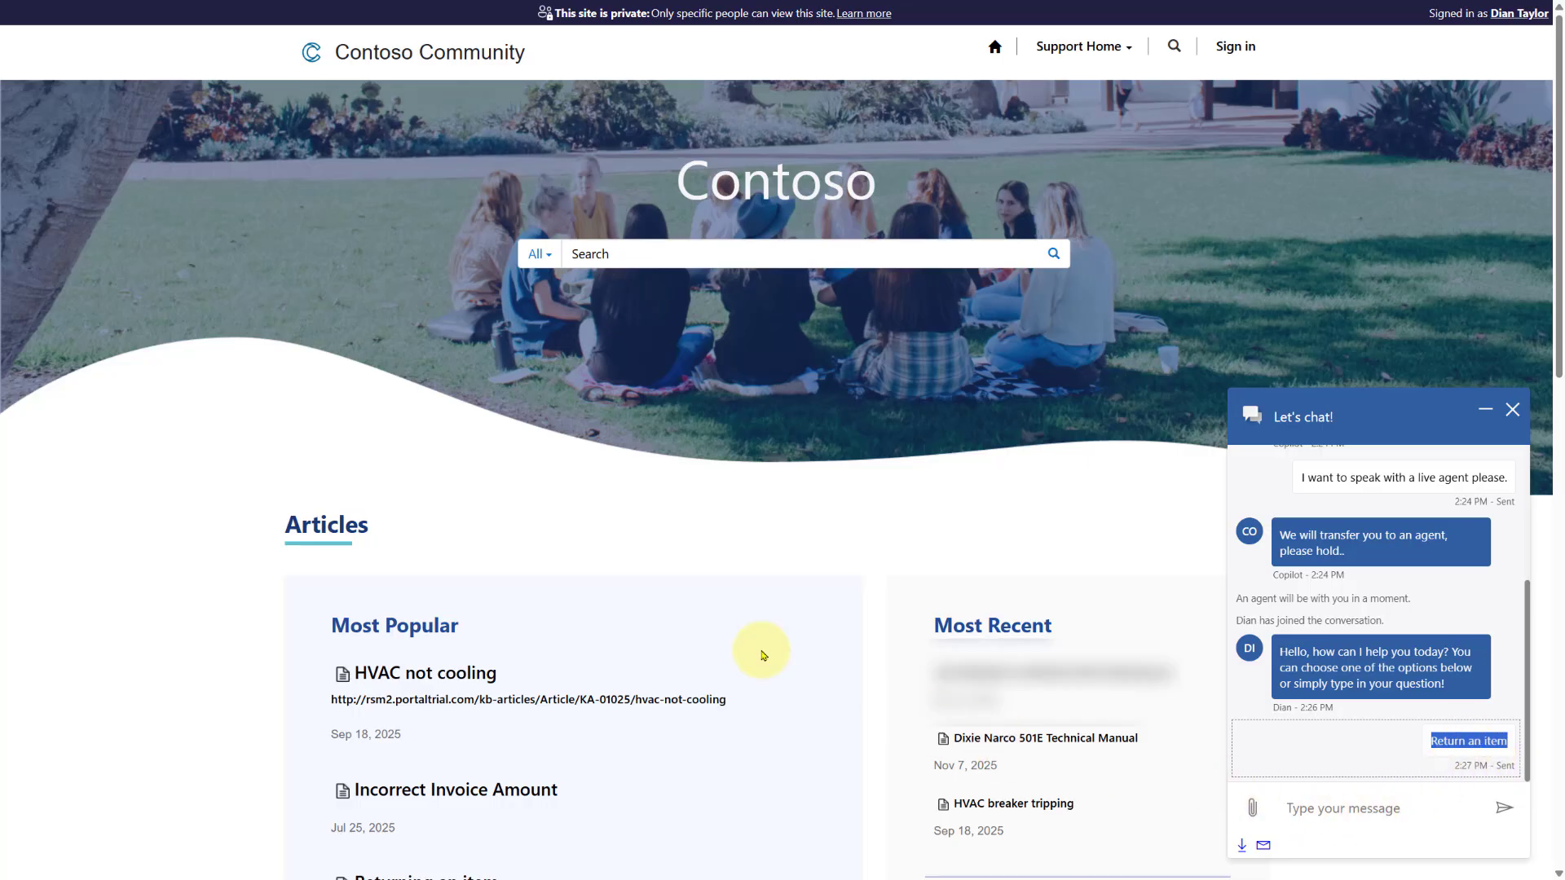
left_click(762, 655)
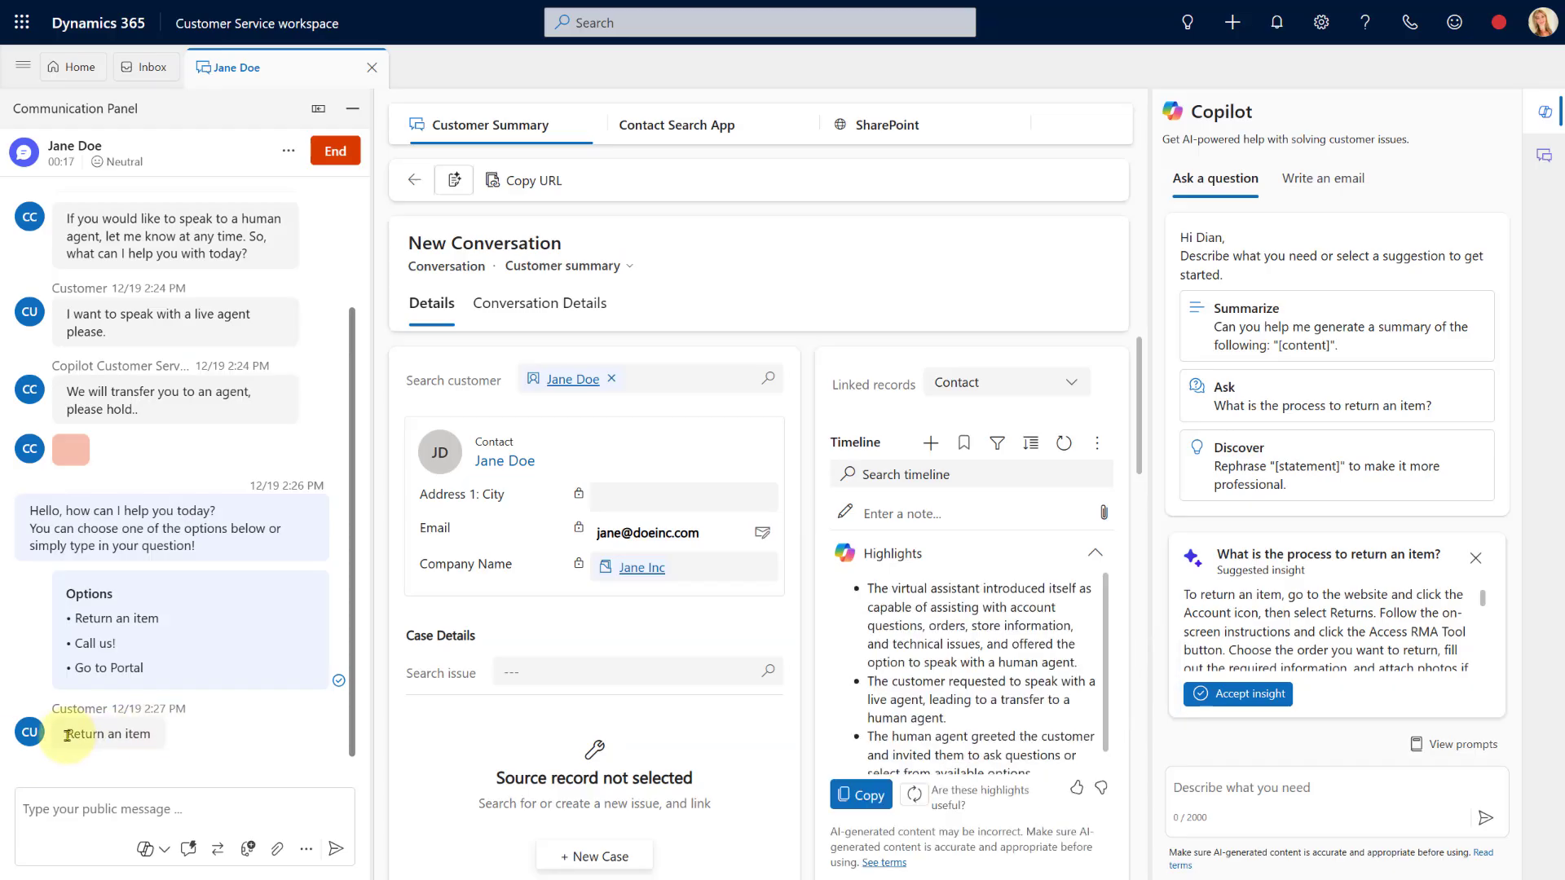
Preview the Json Rich Message and Contact Info Card rich messages
left_click_drag(67, 735, 153, 735)
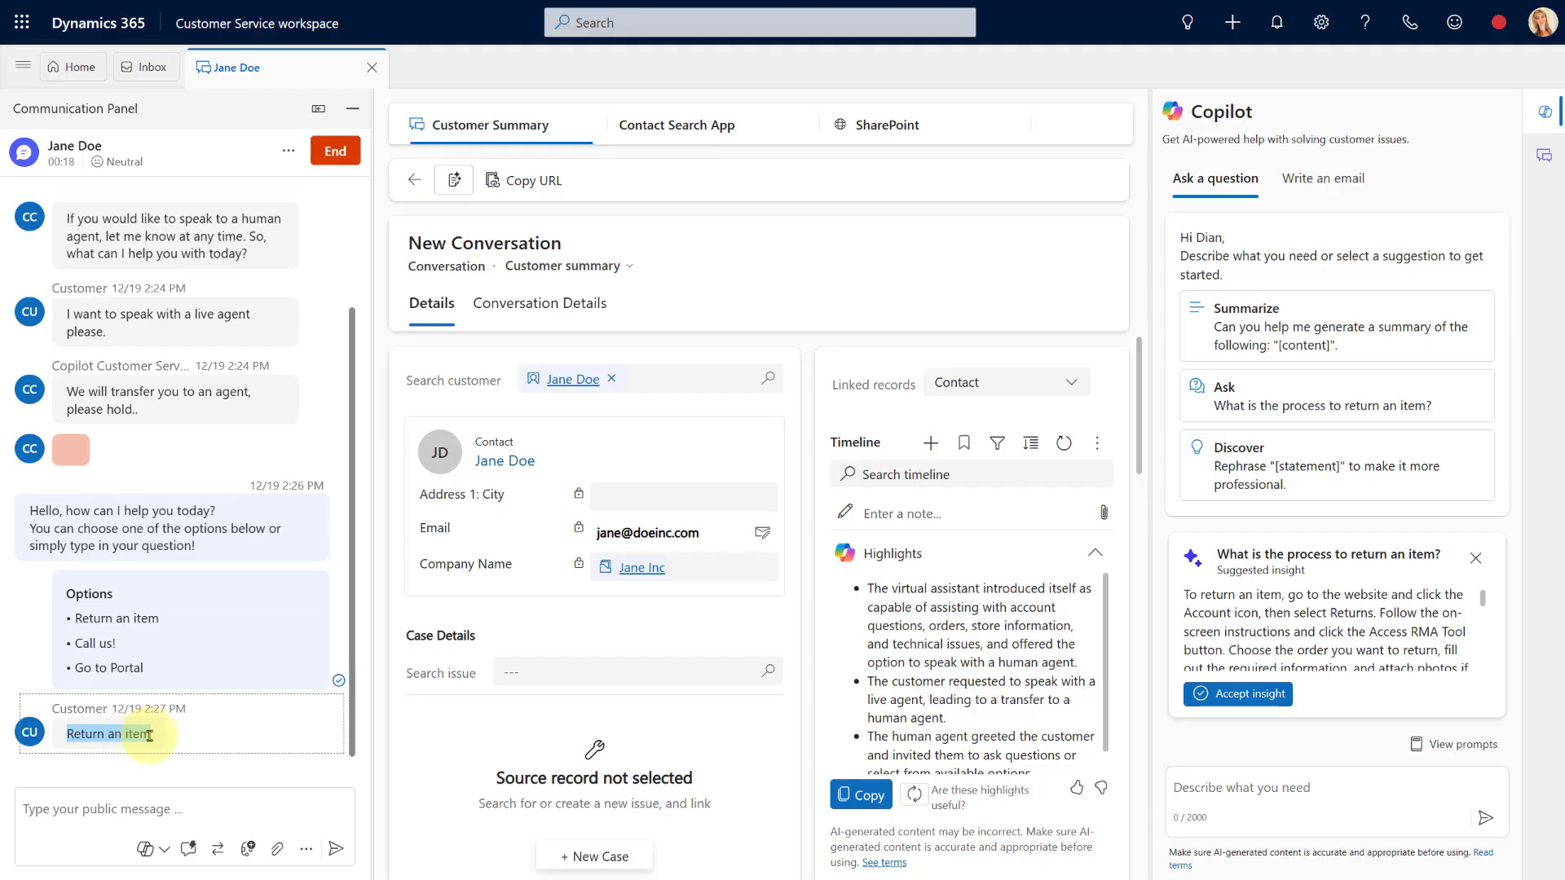
left_click(143, 783)
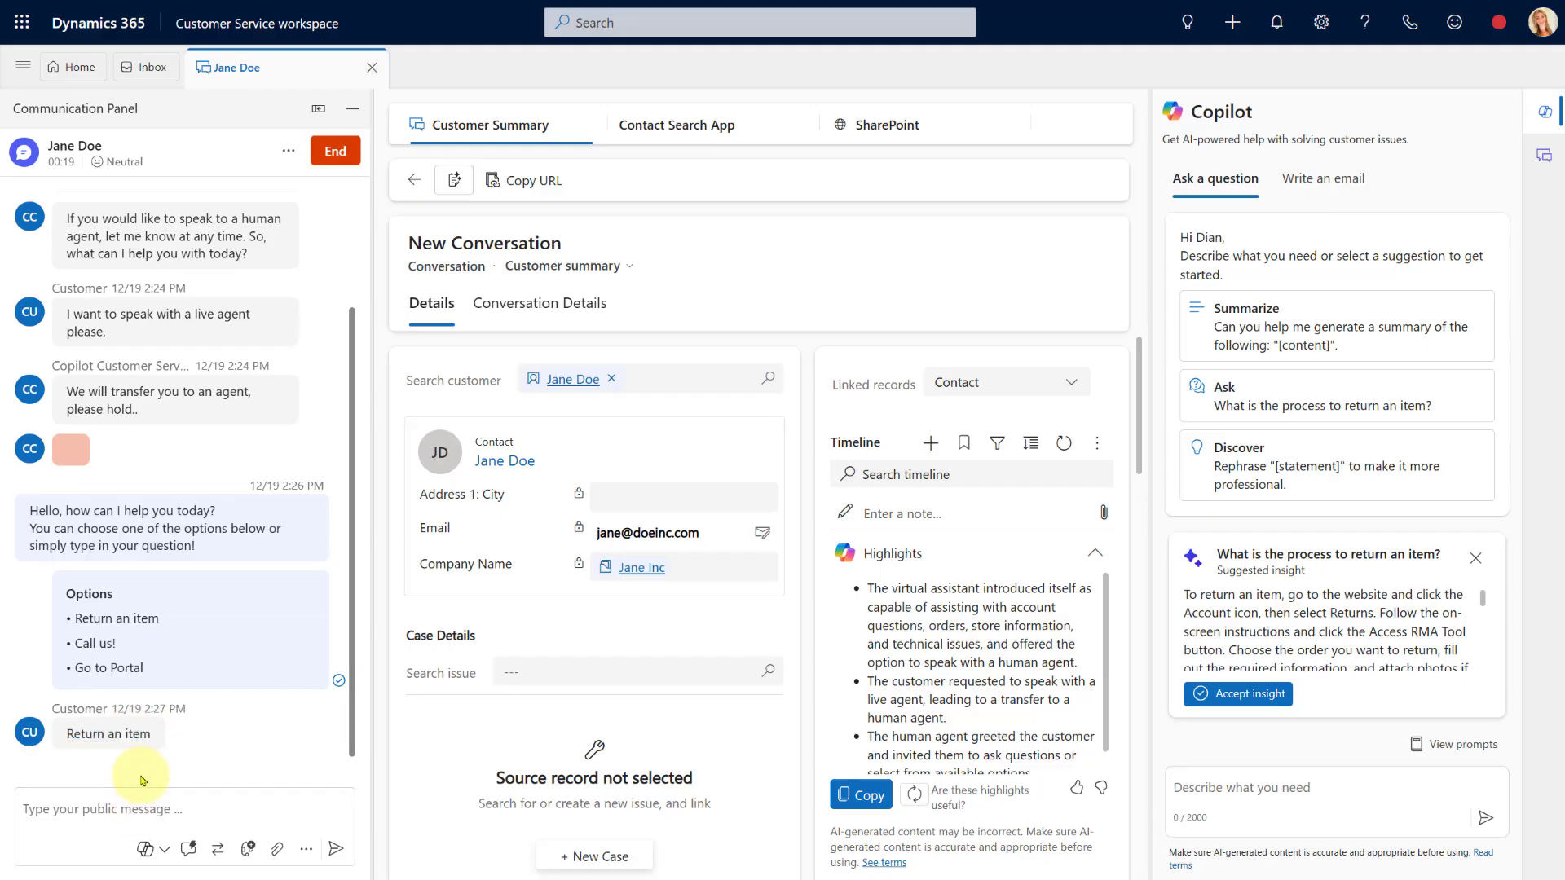
left_click(305, 856)
left_click(266, 789)
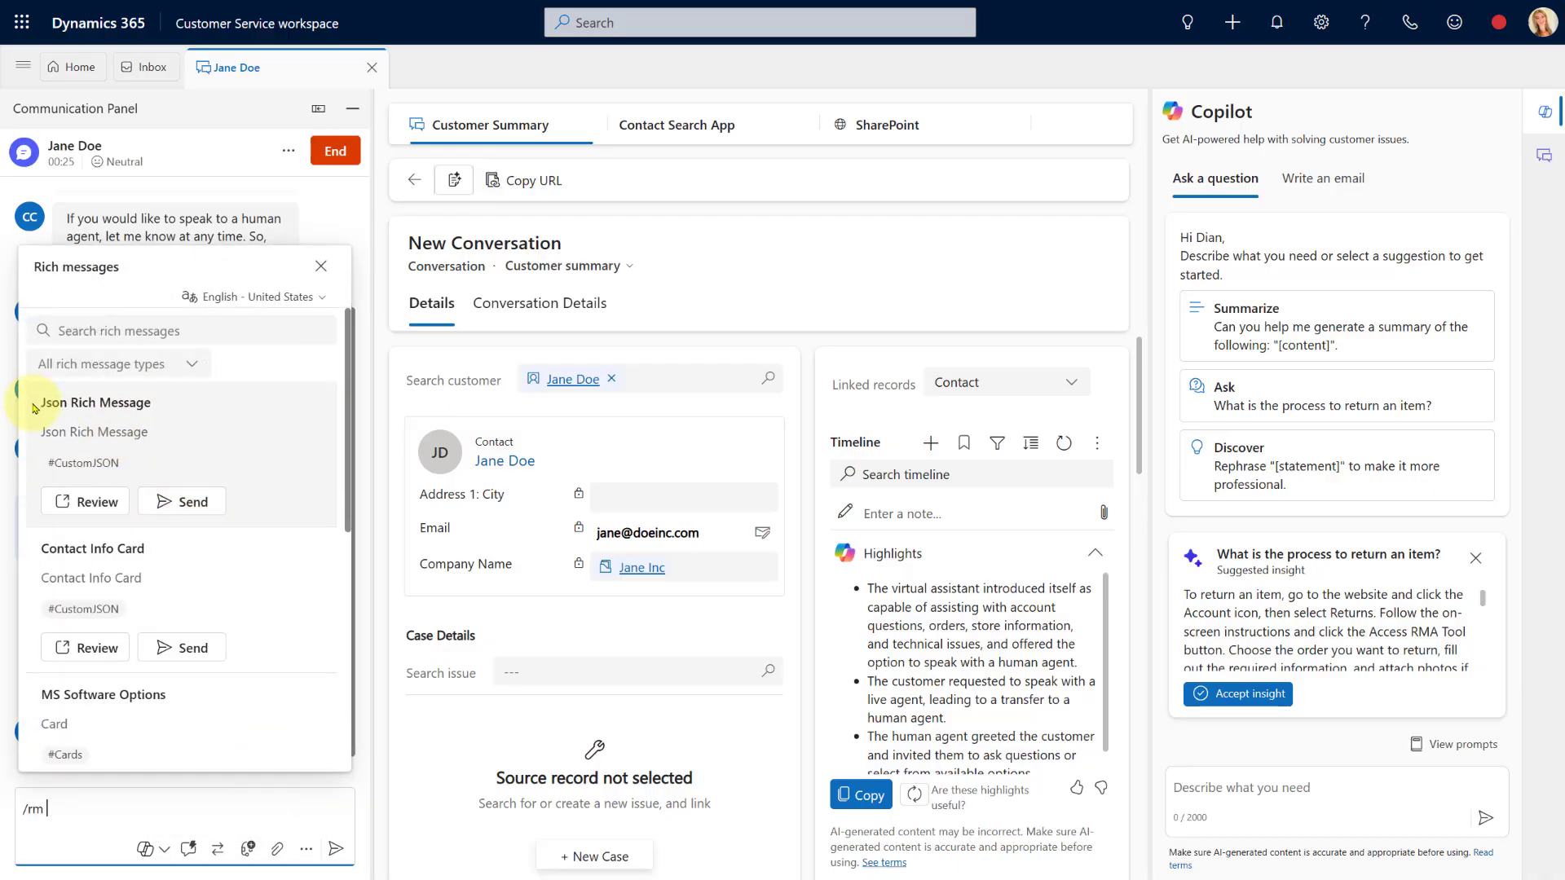
left_click(128, 494)
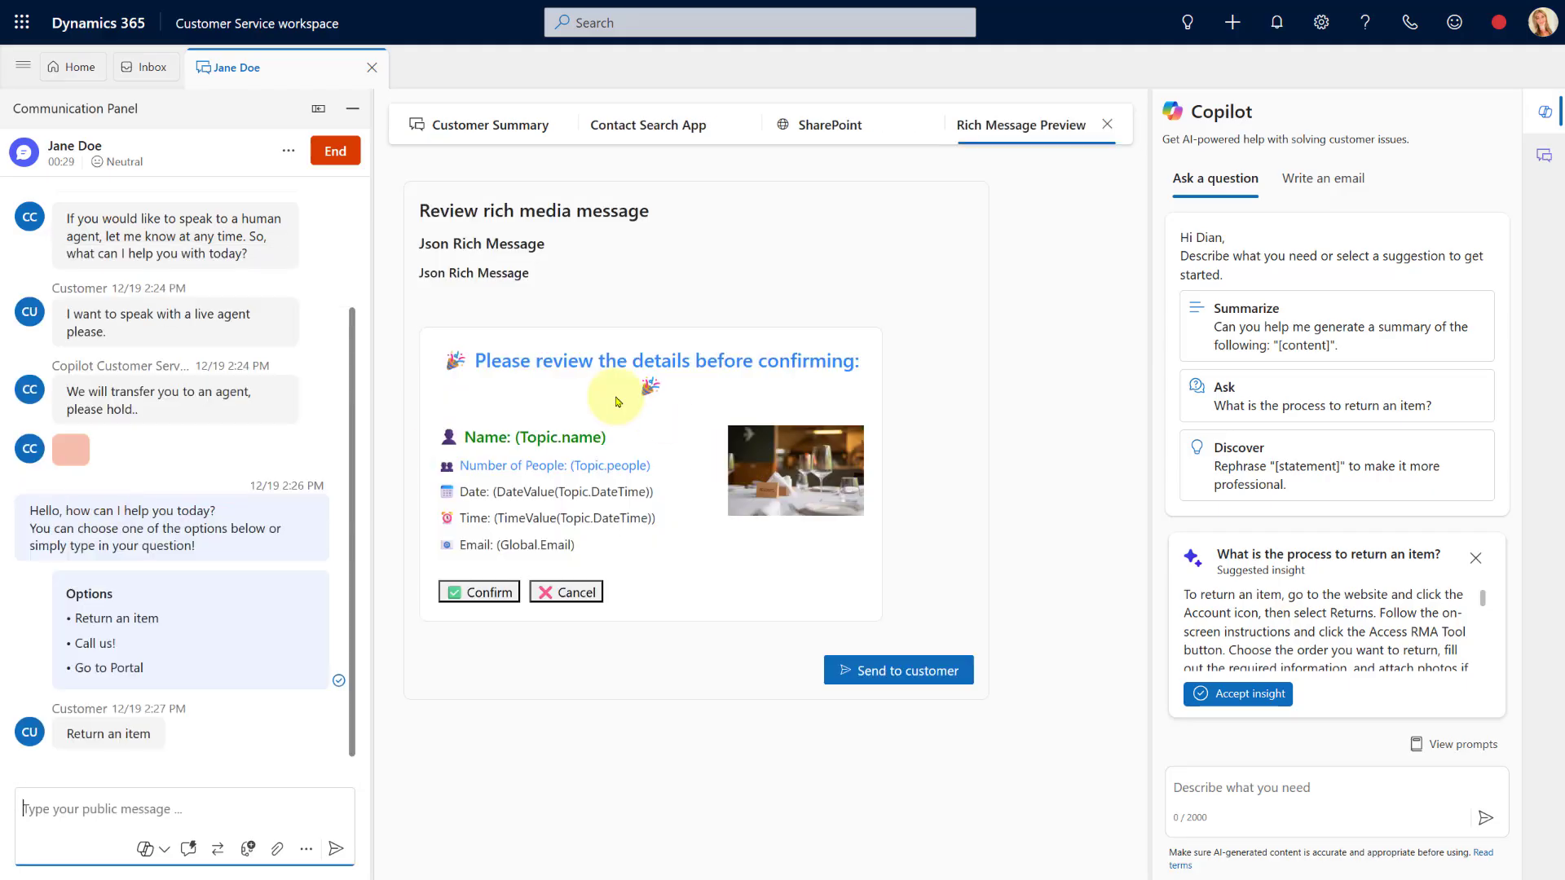
left_click(309, 850)
left_click(244, 778)
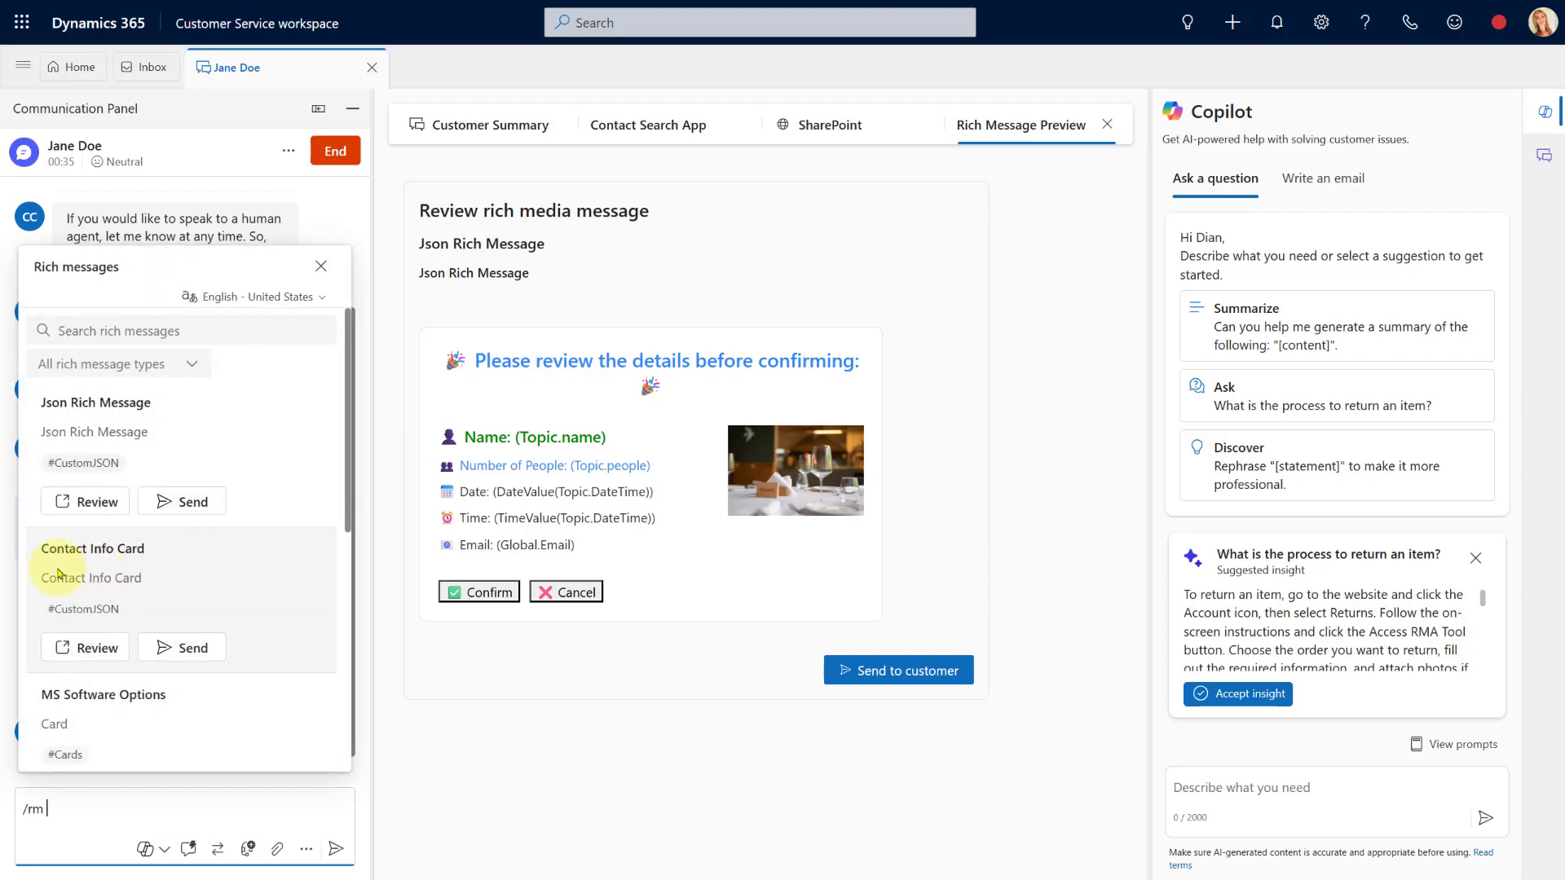
left_click(96, 648)
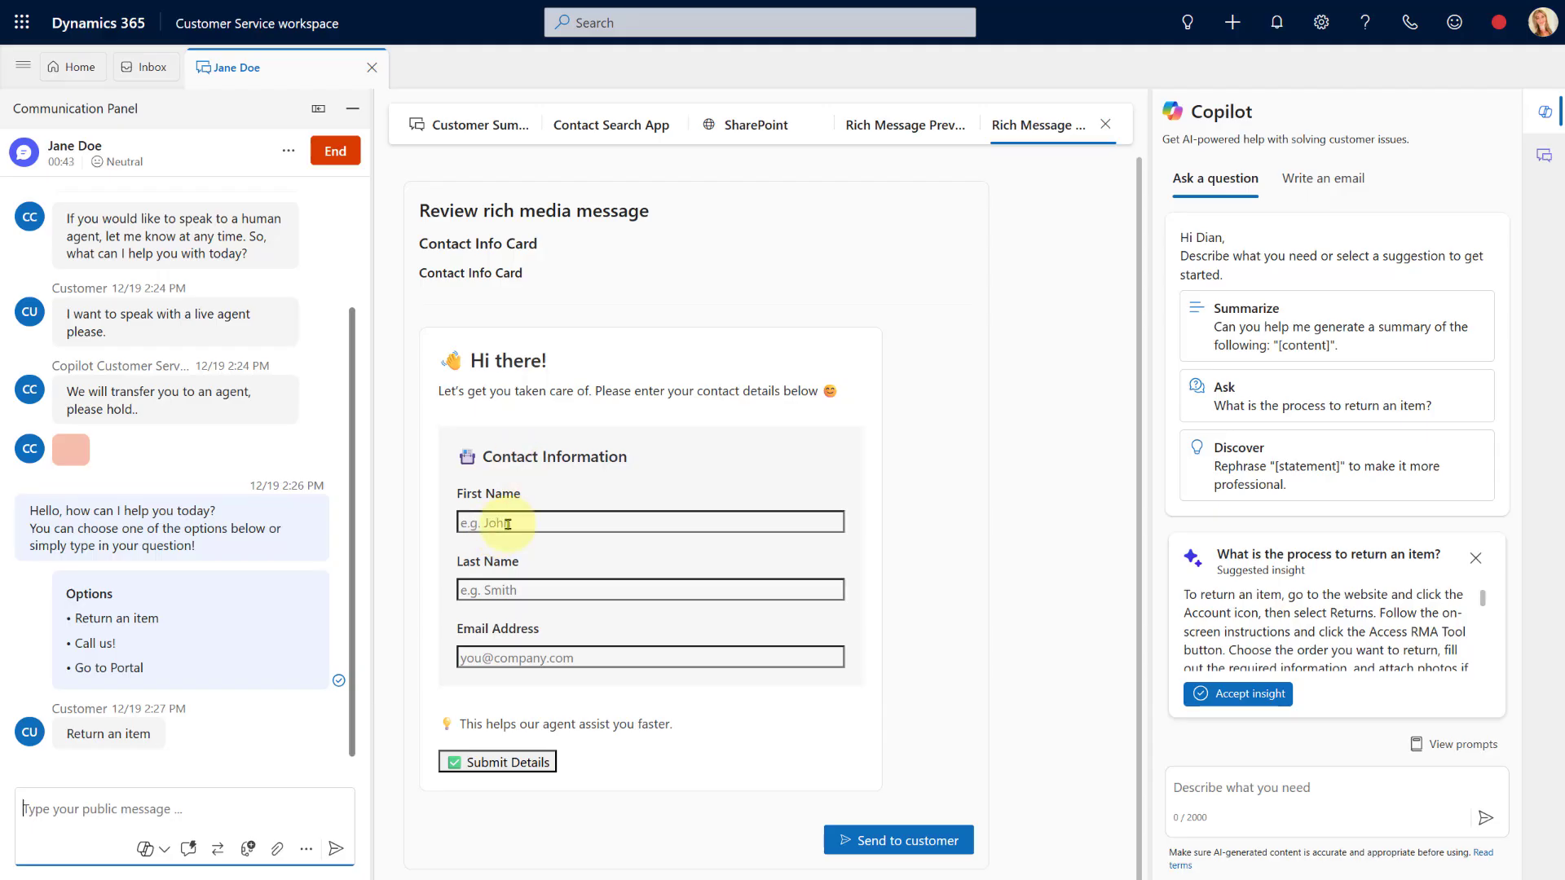
Turn on real-time chat translation to English for the conversation
left_click(304, 852)
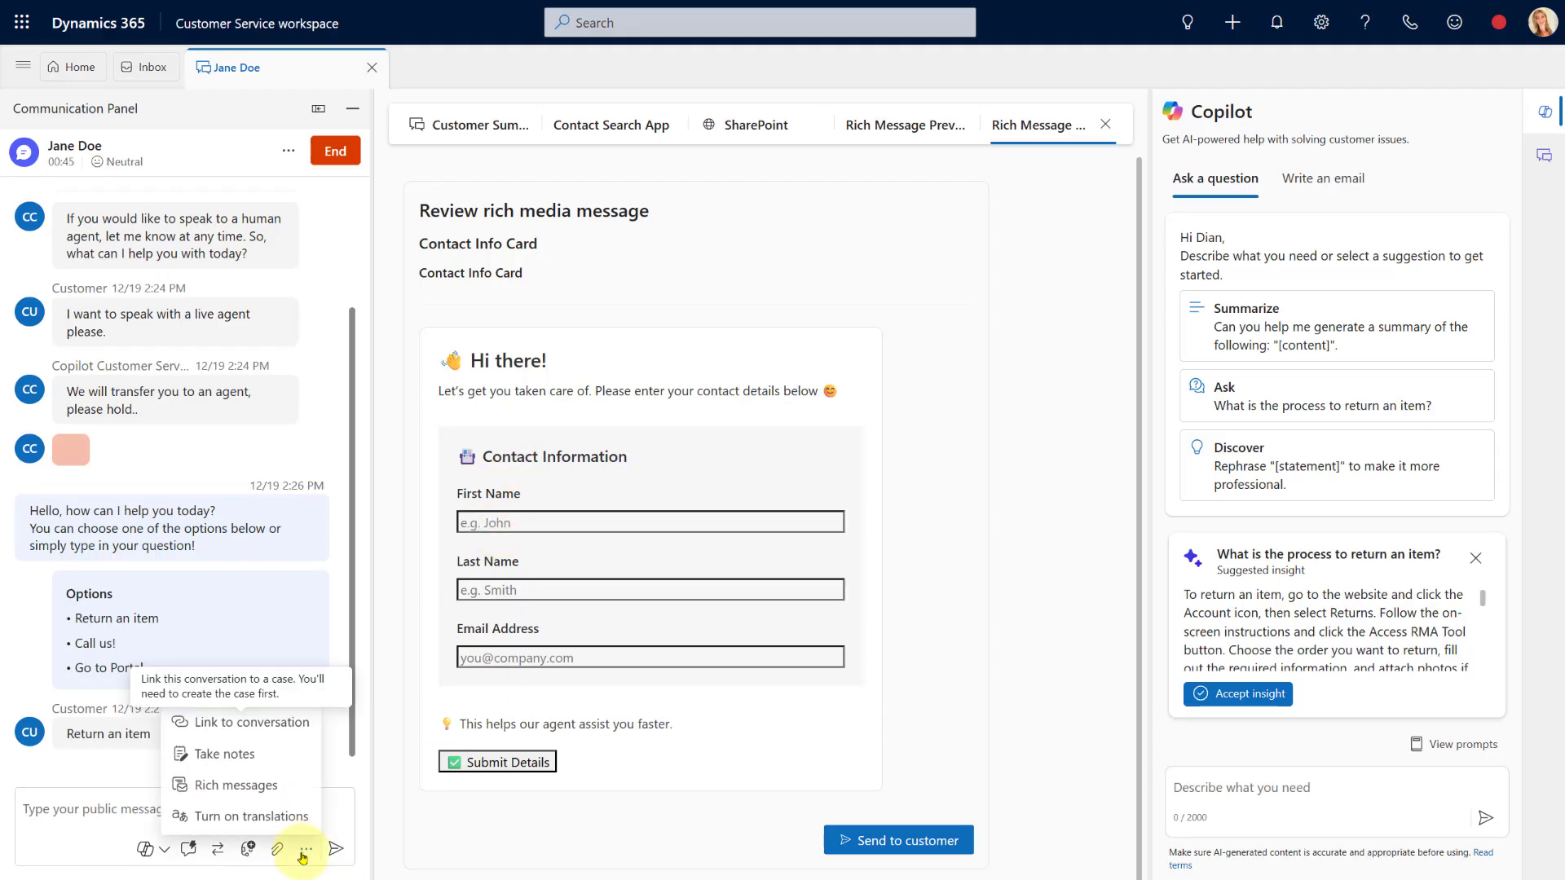
left_click(306, 850)
left_click(307, 848)
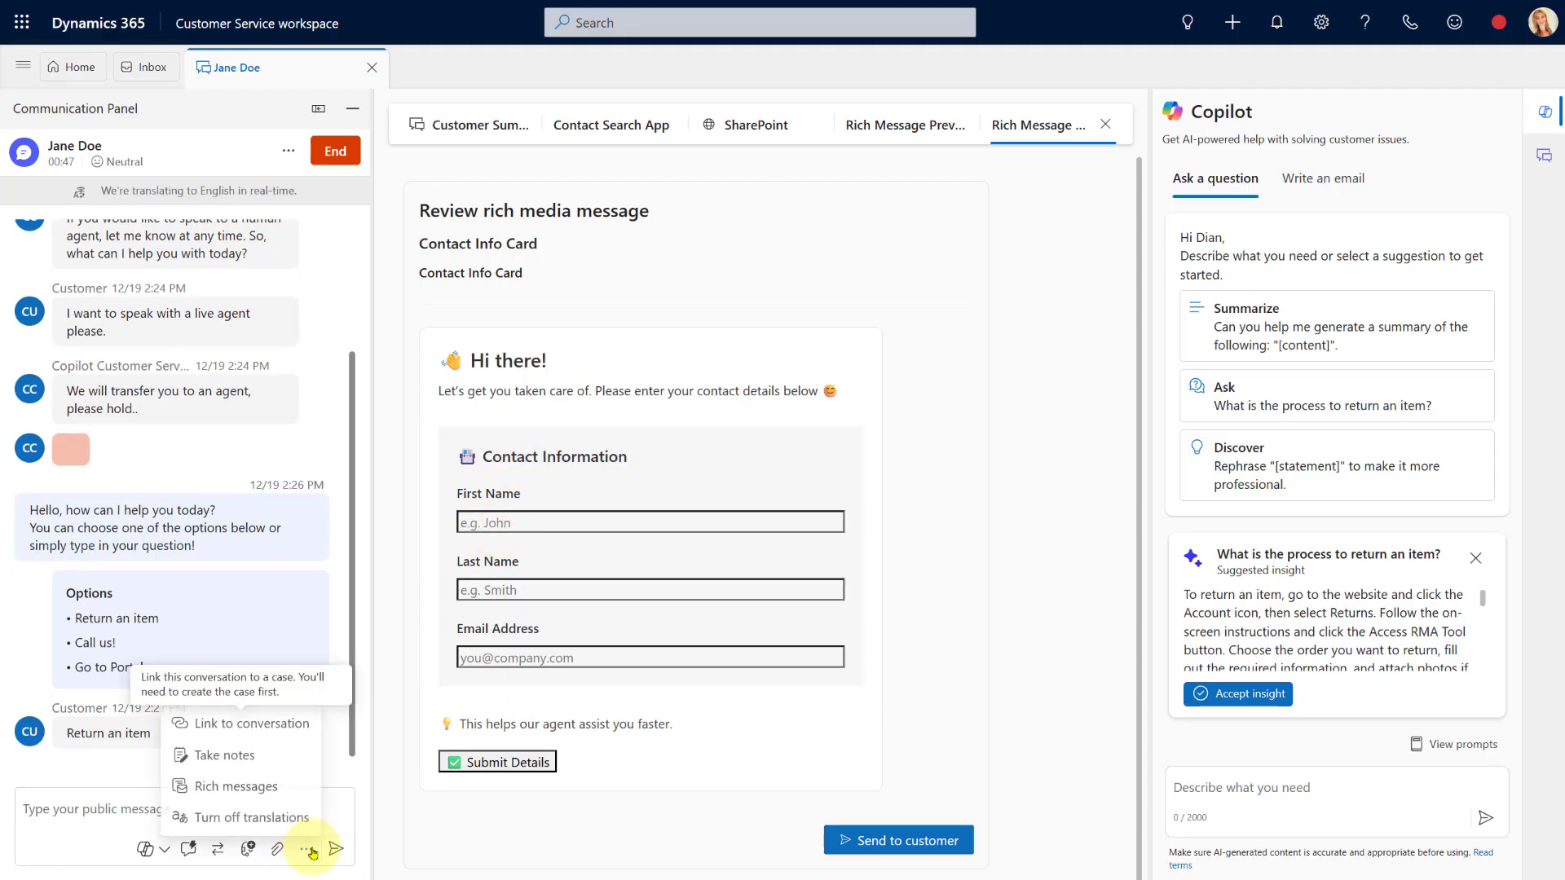
left_click(244, 785)
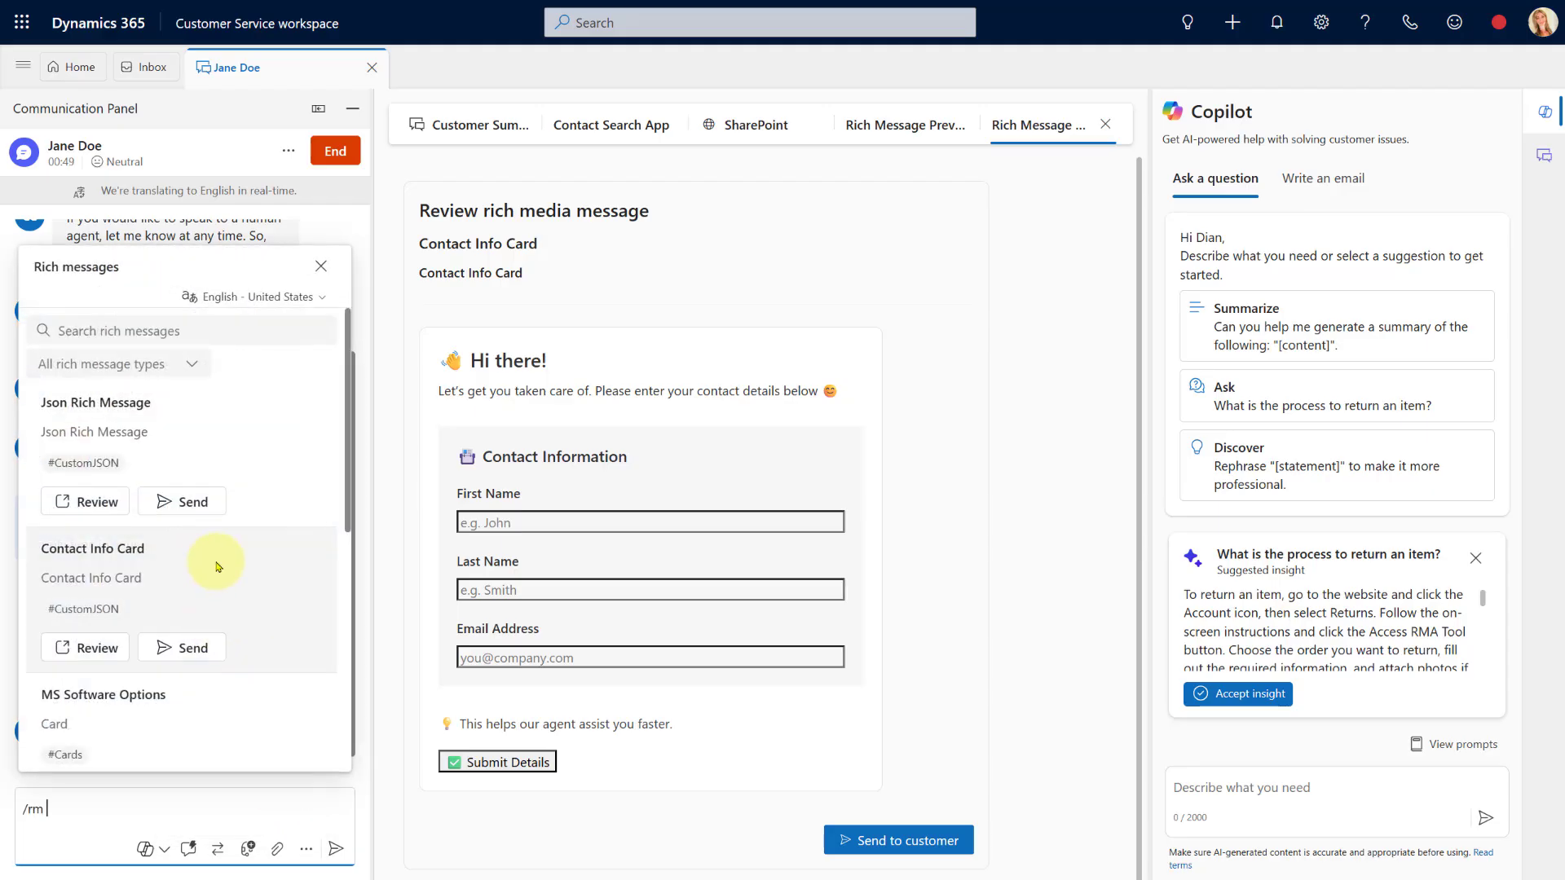
scroll(219, 567, "down", 4)
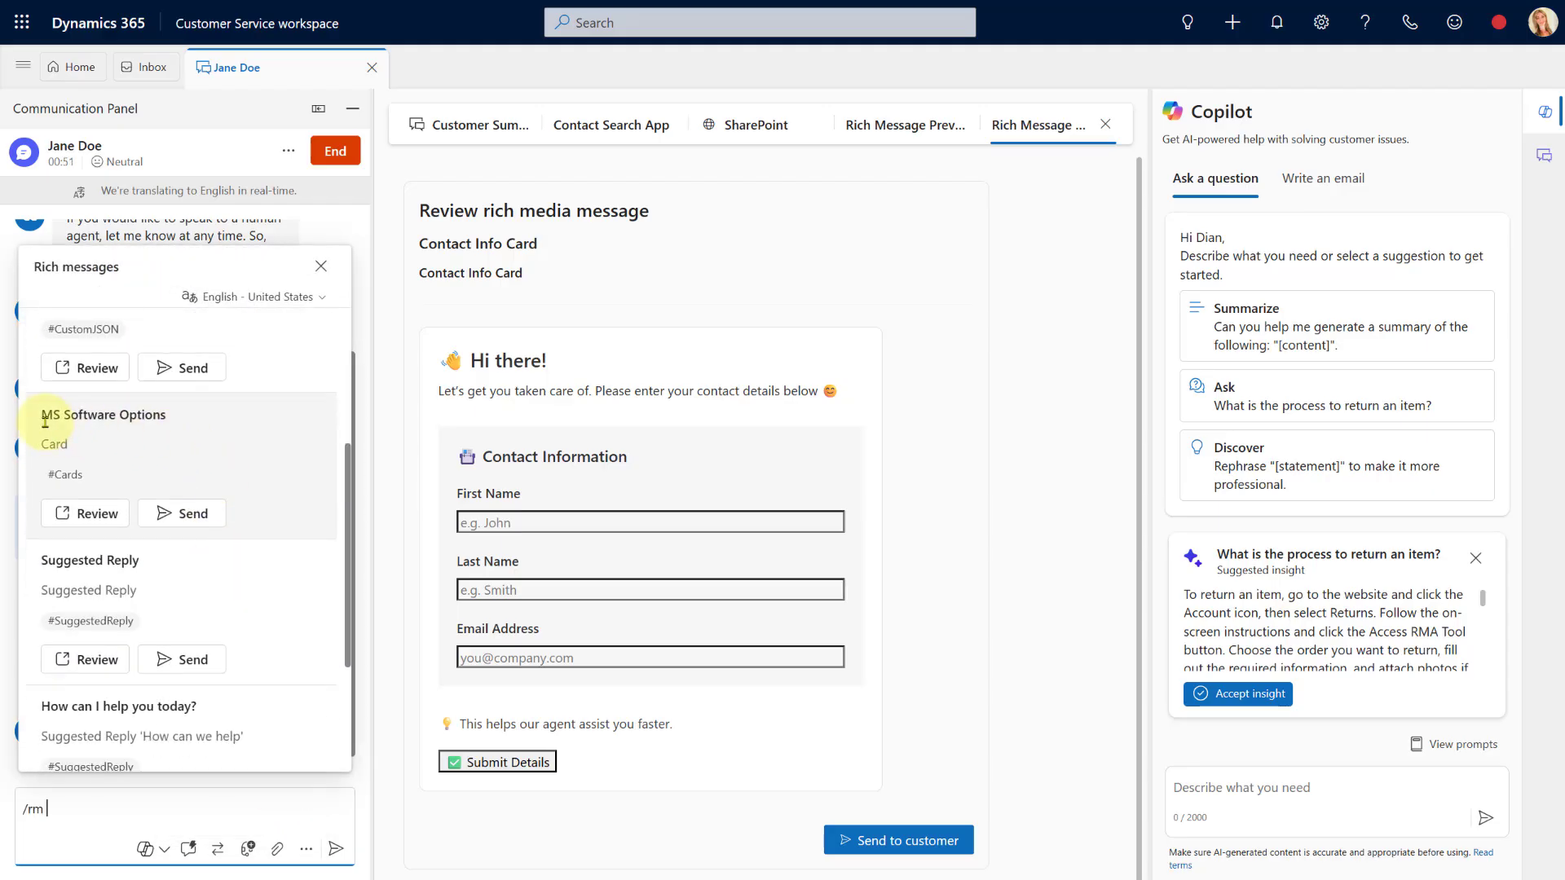
Send the MS Software Options carousel and page forward to the D365 Field Service card
left_click(90, 515)
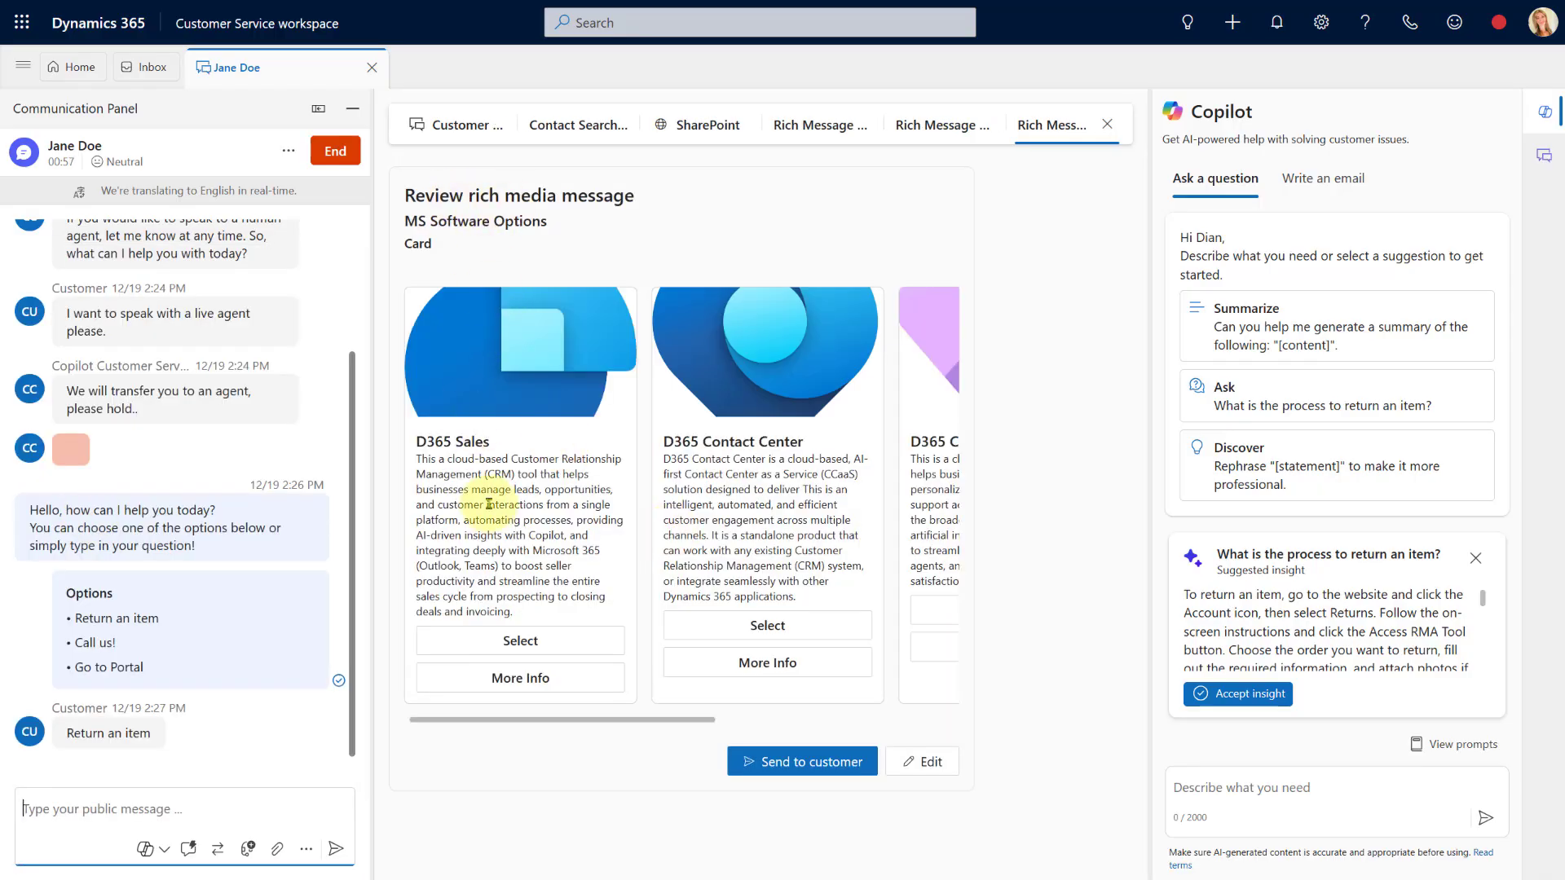
left_click_drag(534, 720, 578, 716)
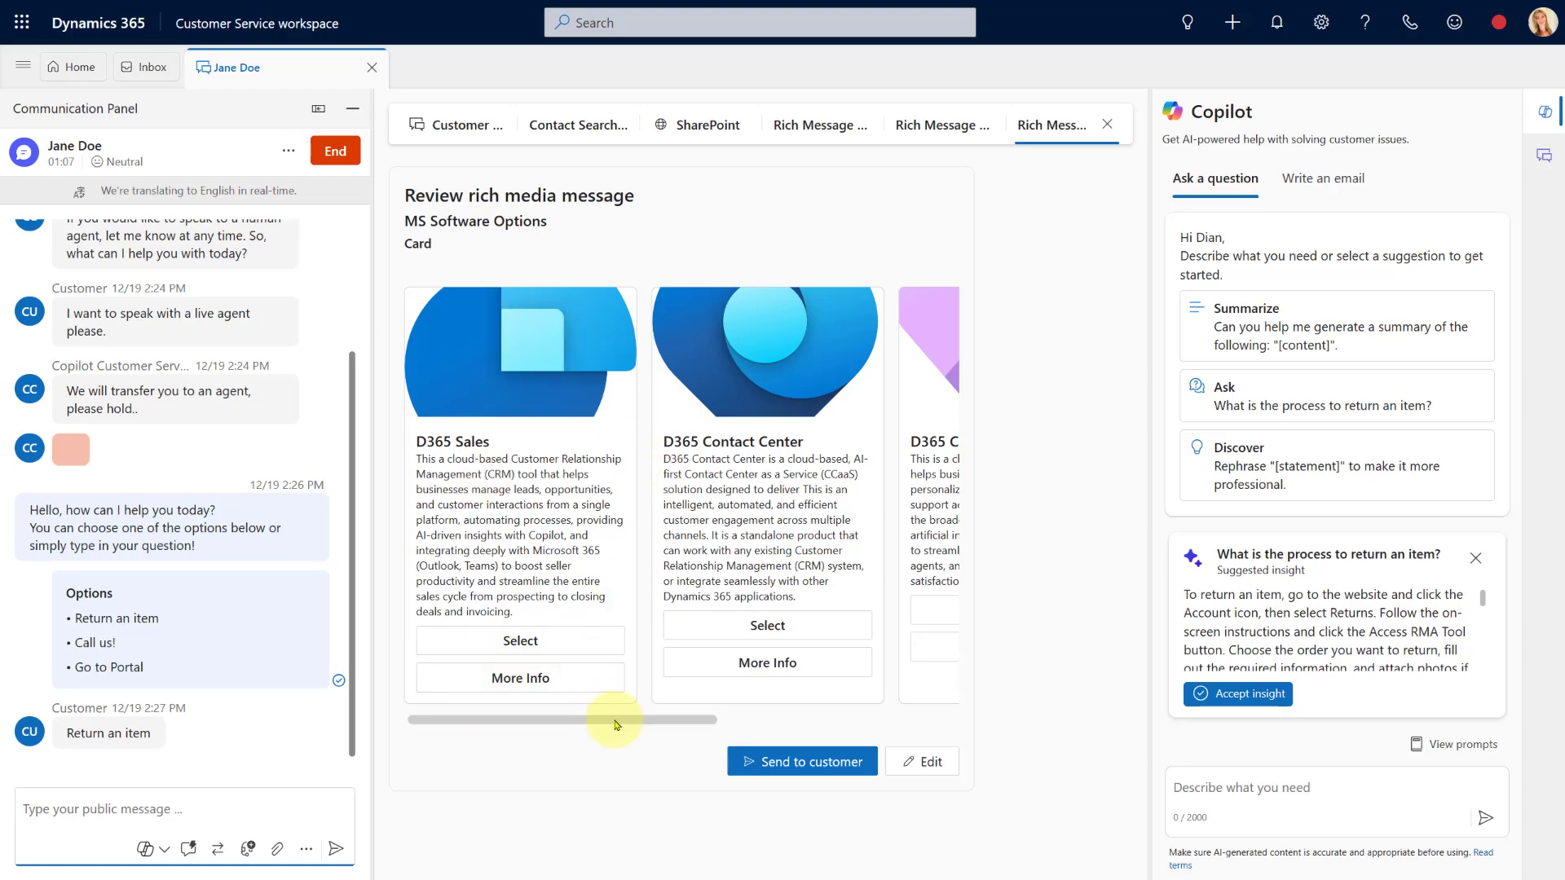
mouse_move(613, 720)
left_mouse_down()
mouse_move(767, 724)
mouse_move(594, 720)
left_mouse_up()
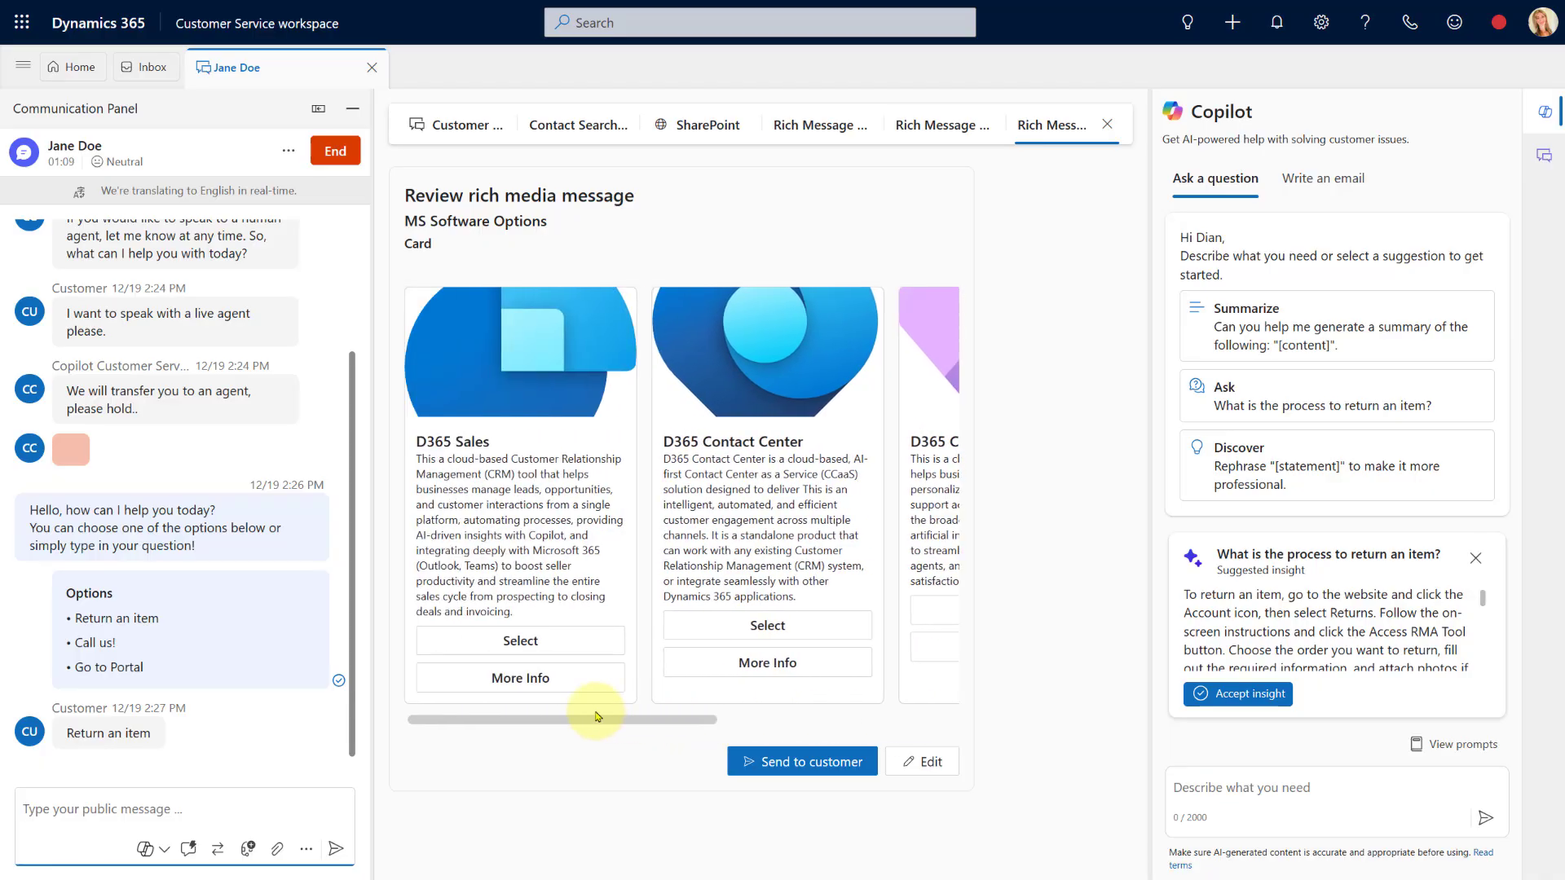
left_click(796, 762)
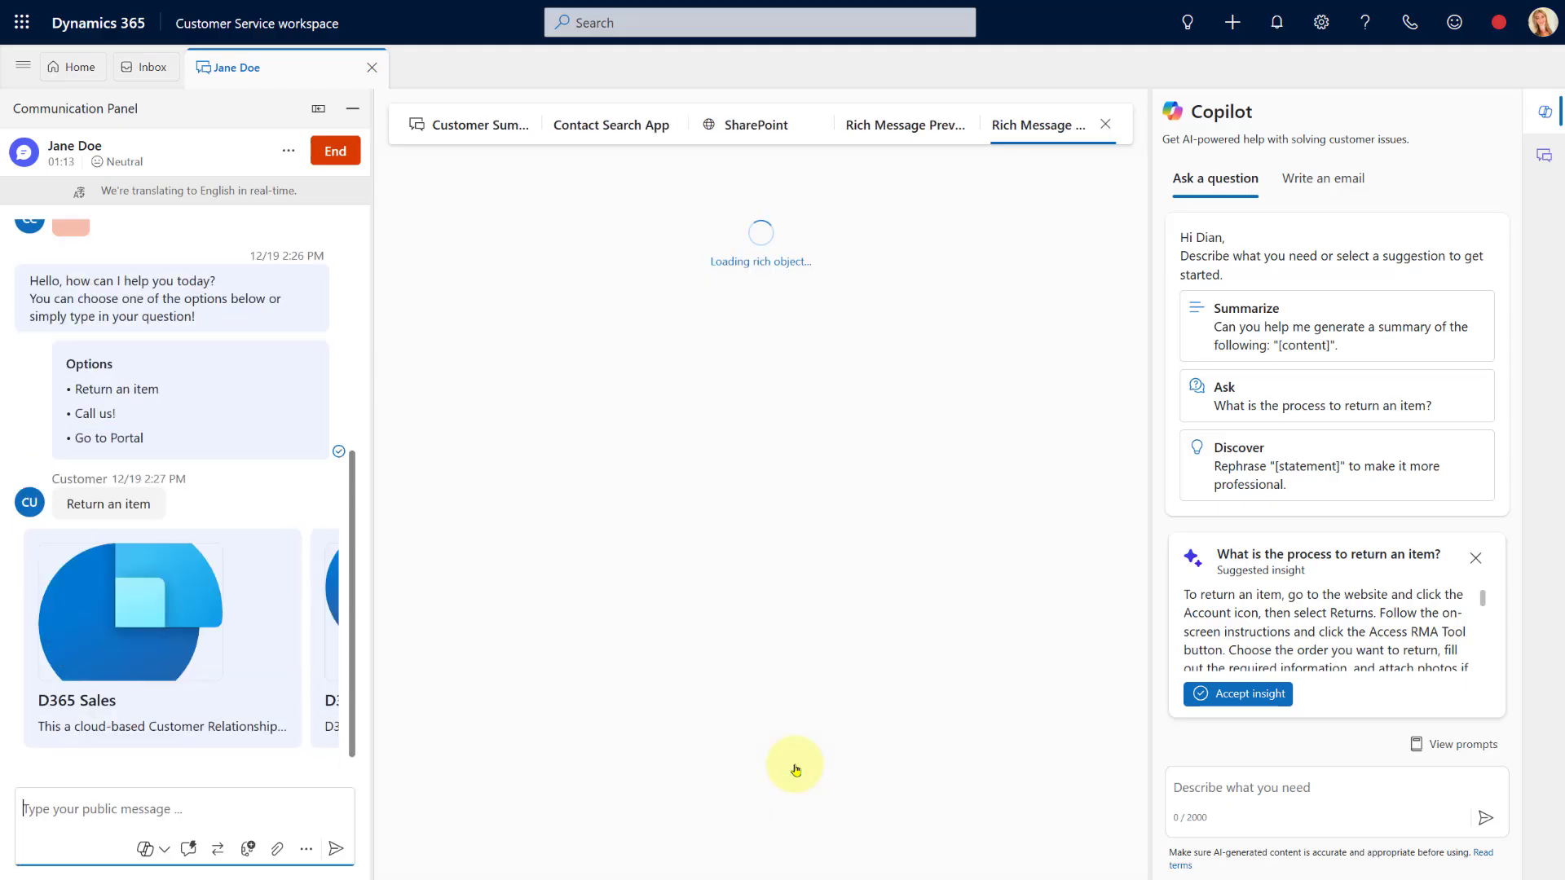
left_click(298, 639)
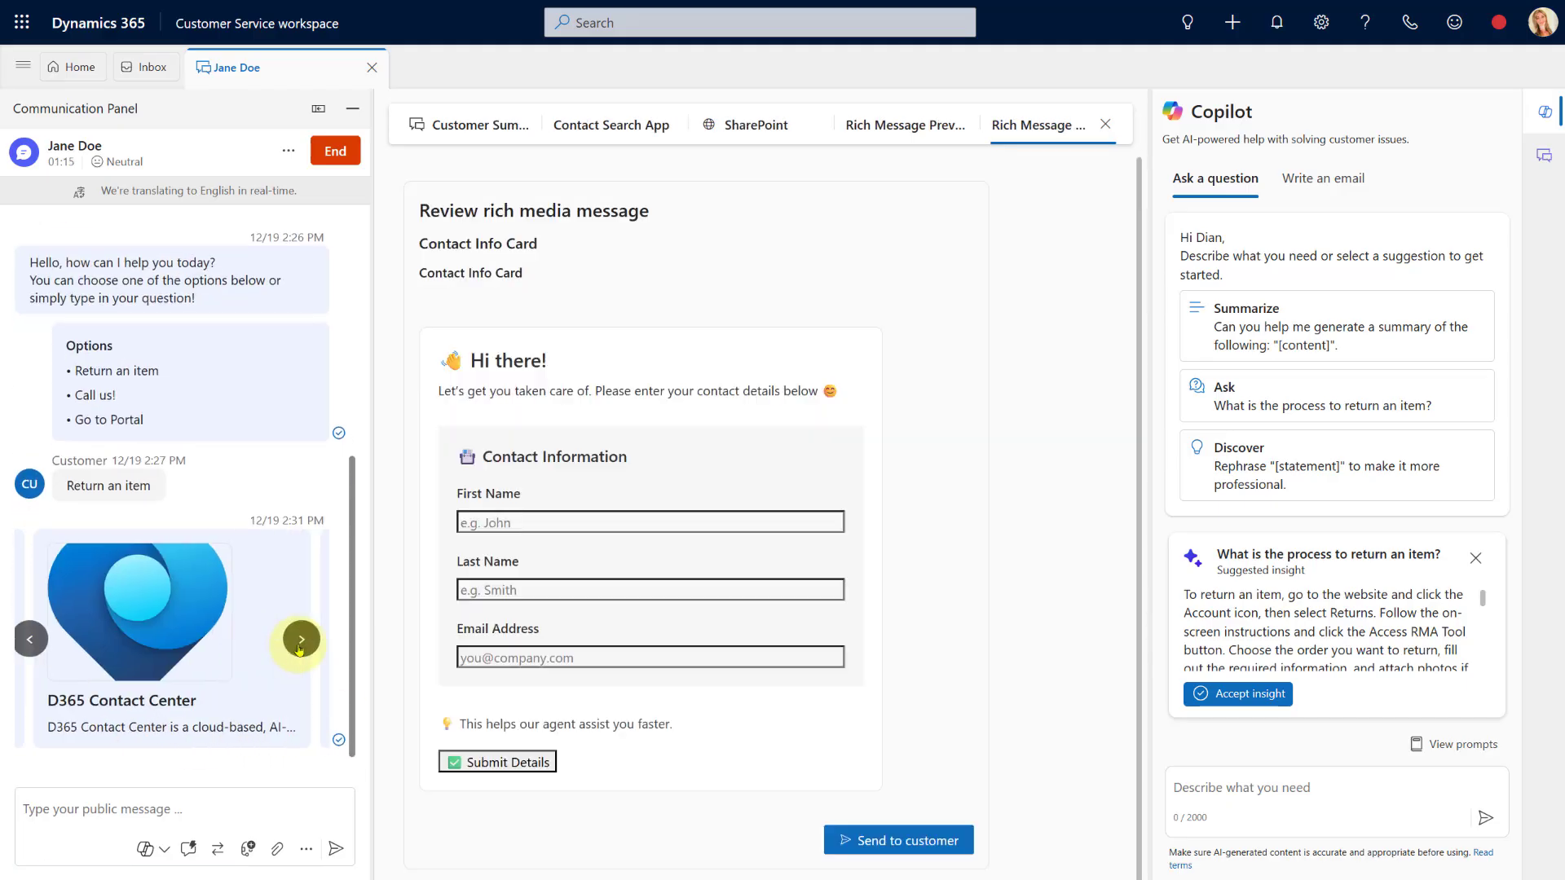
left_click(298, 639)
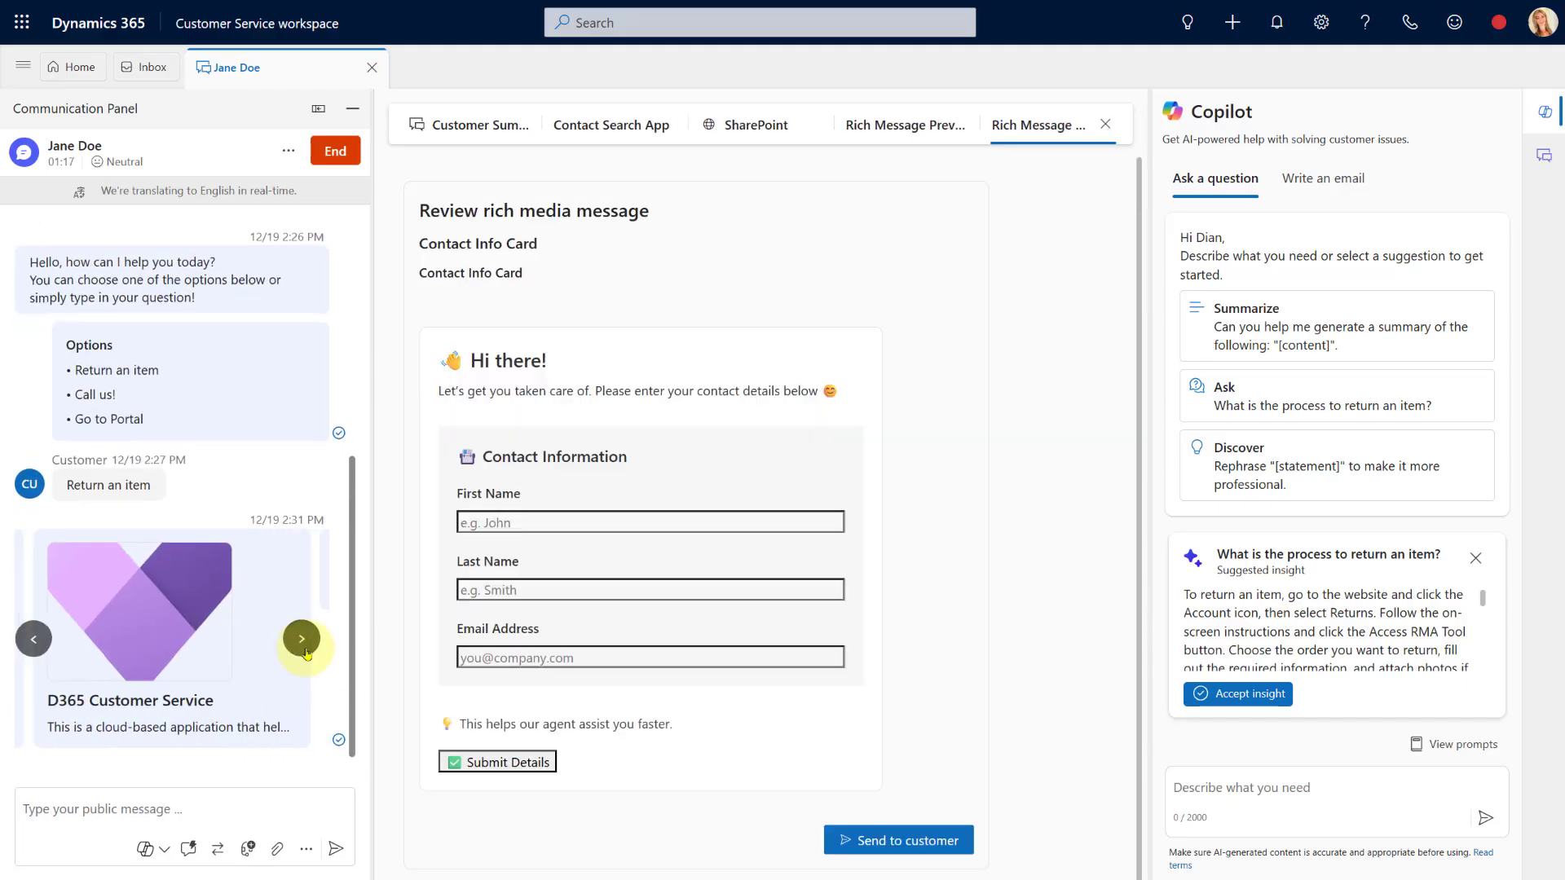
left_click(303, 640)
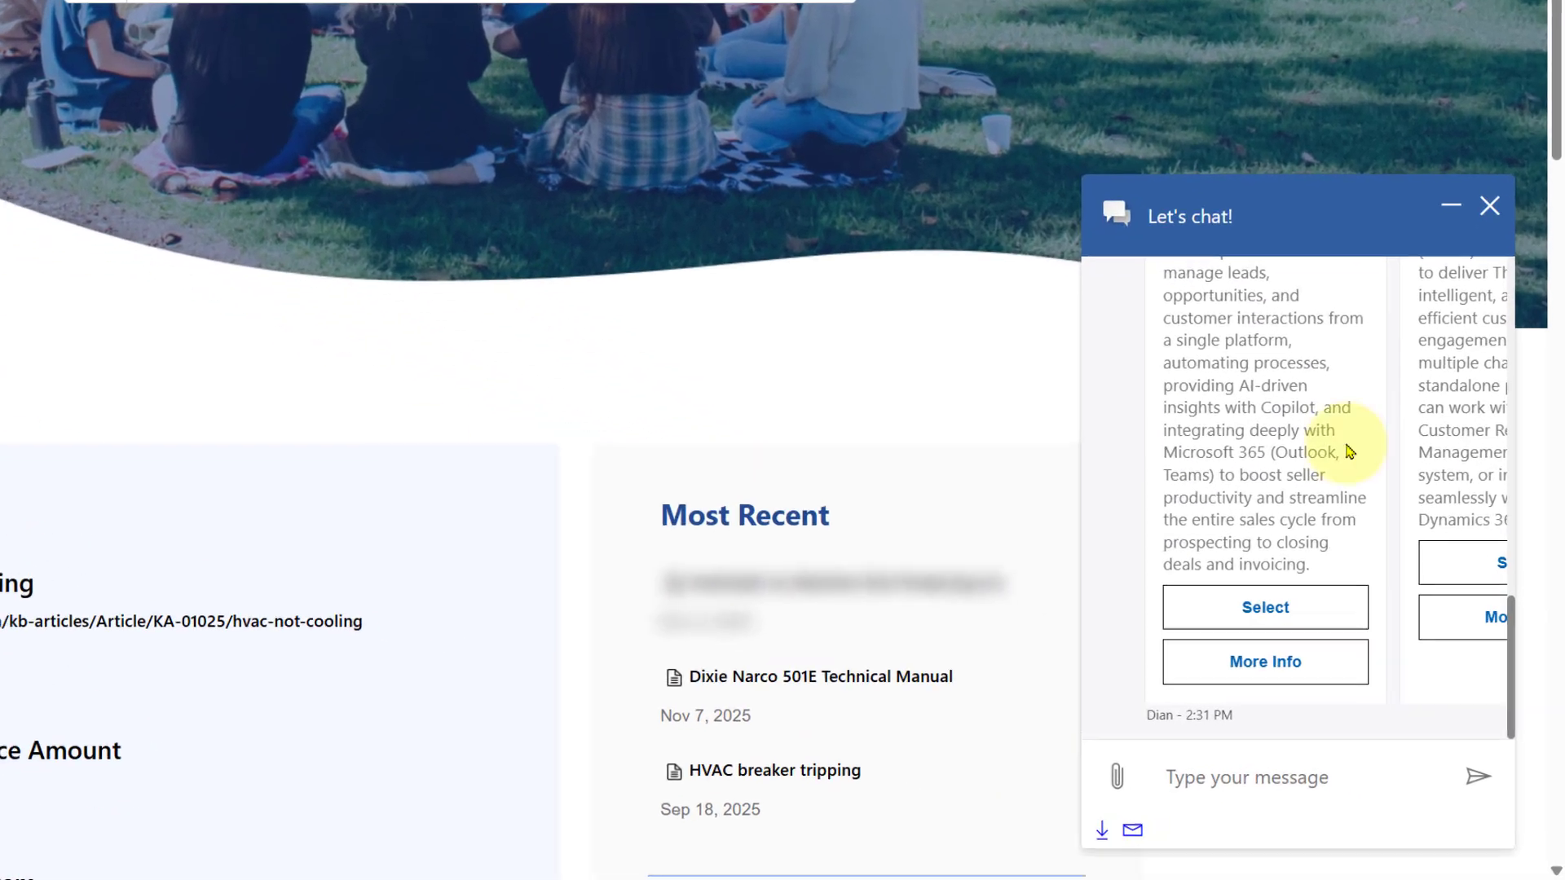
Scroll the portal chat's product carousel to read the D365 Sales card description
scroll(1349, 562, "up", 2)
scroll(1349, 563, "up", 3)
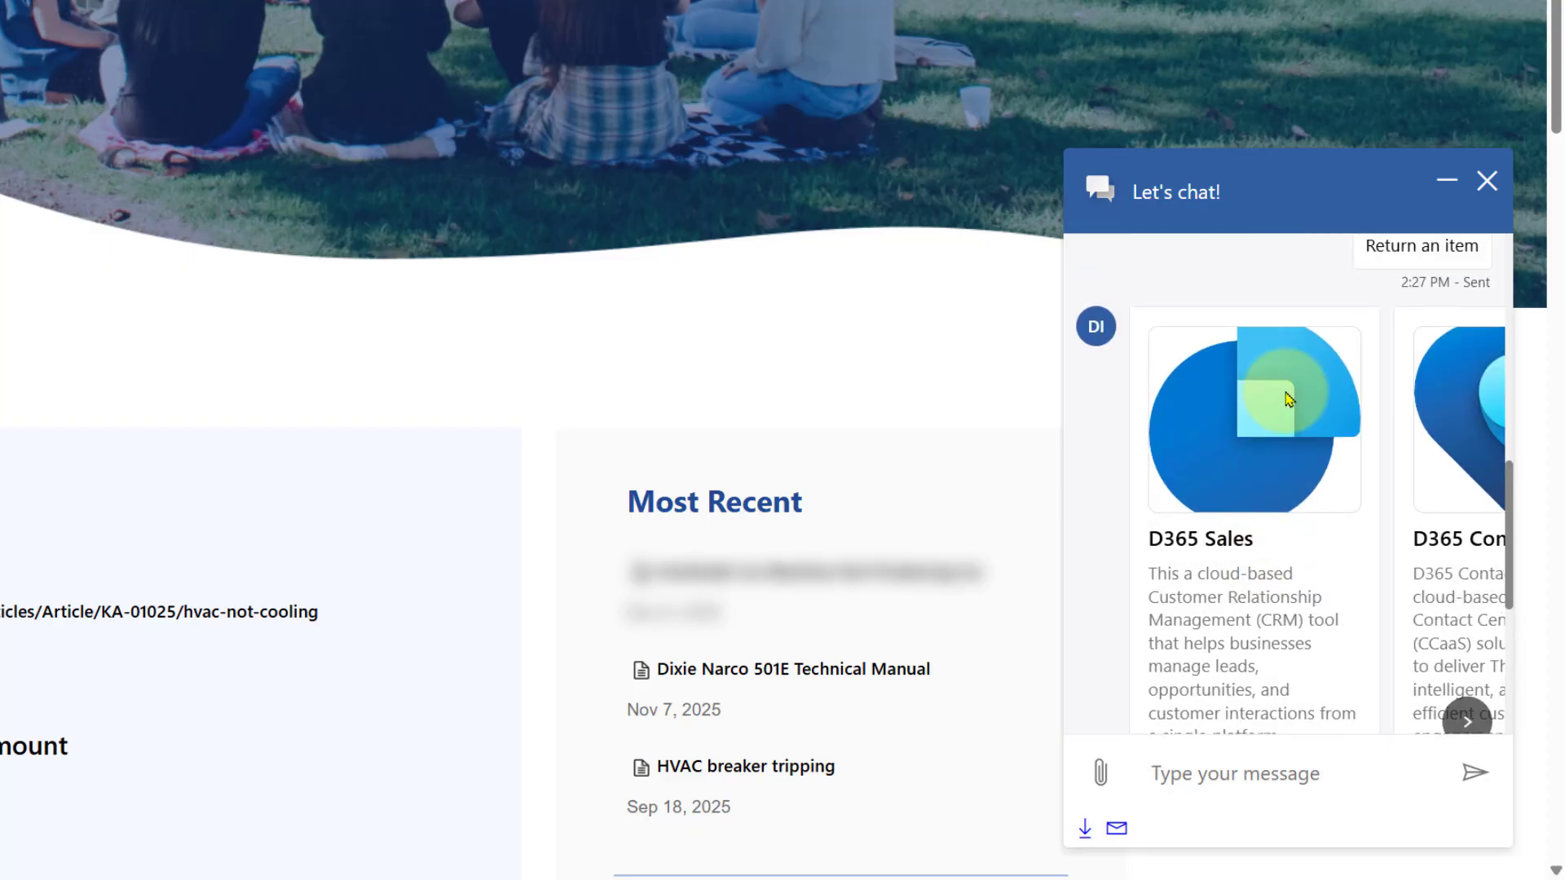
scroll(1269, 427, "down", 2)
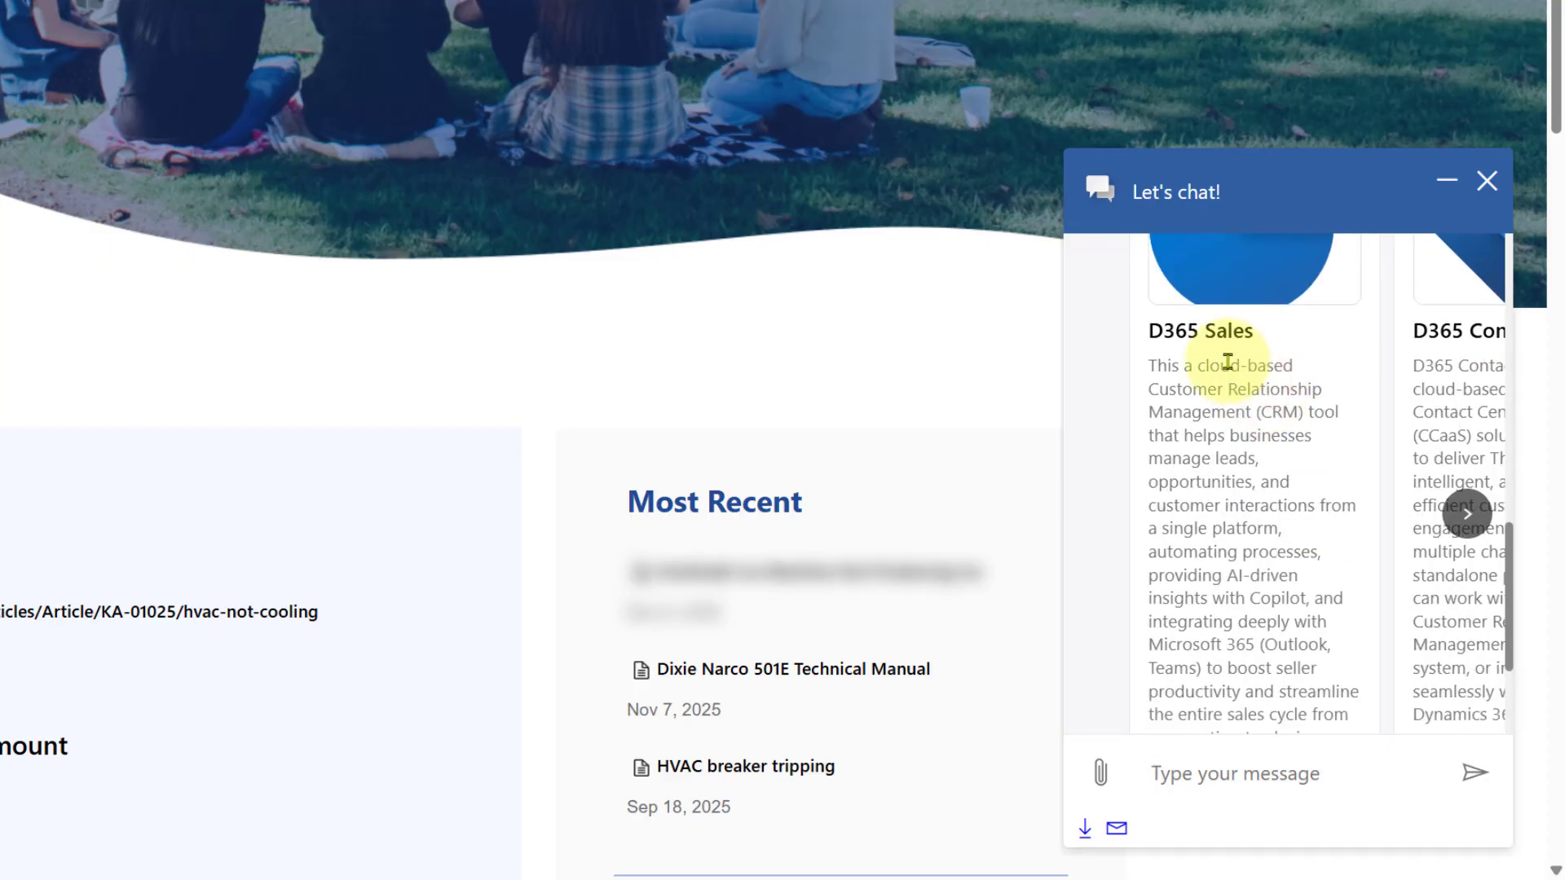
left_click_drag(1241, 417, 1301, 597)
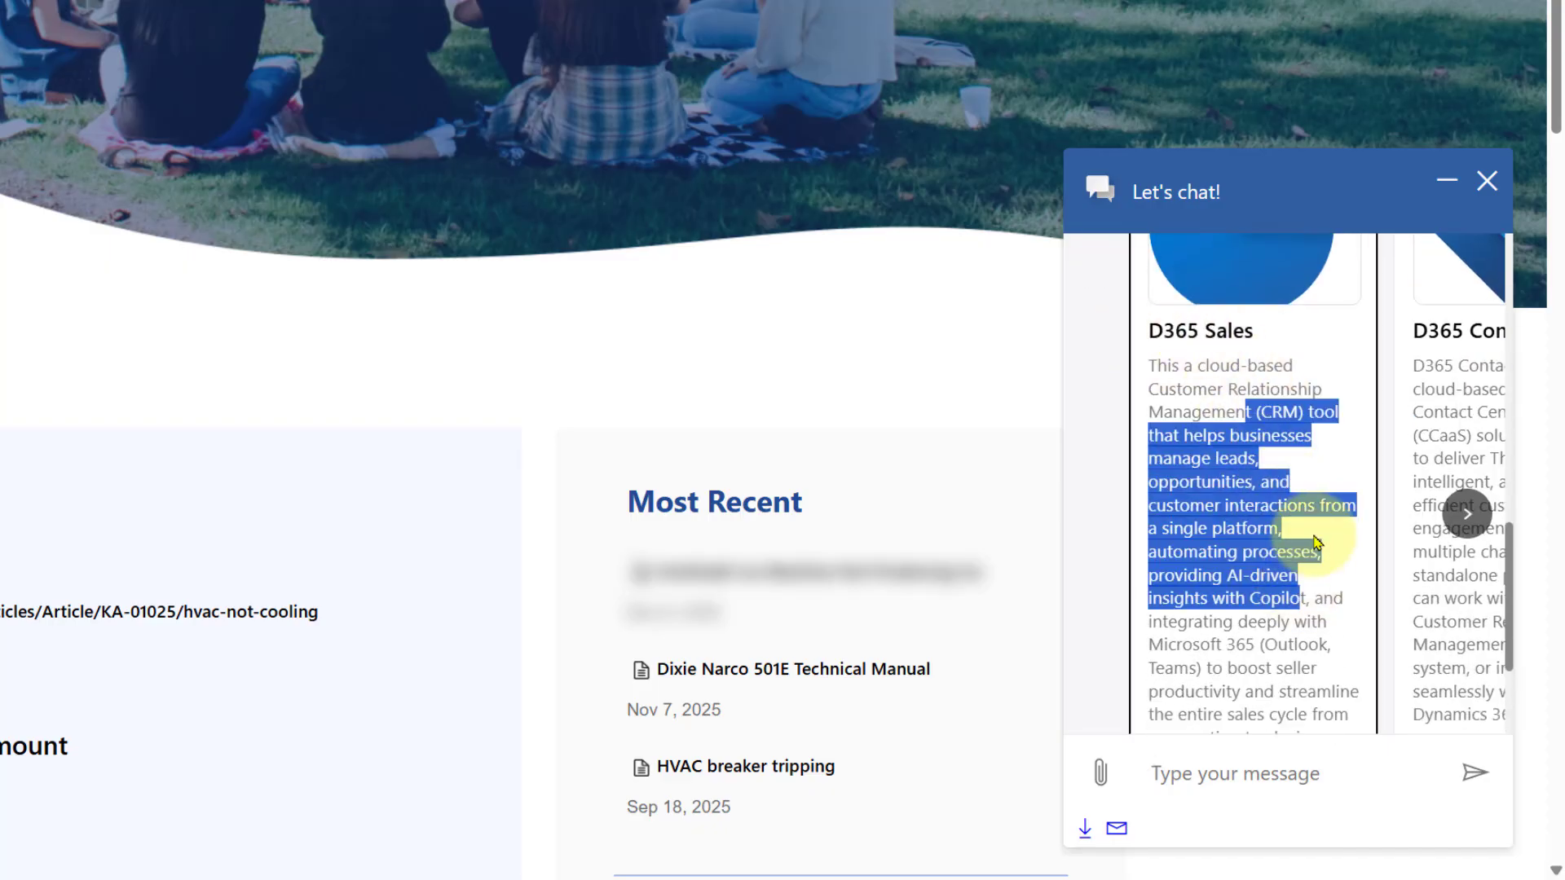
scroll(1320, 530, "down", 2)
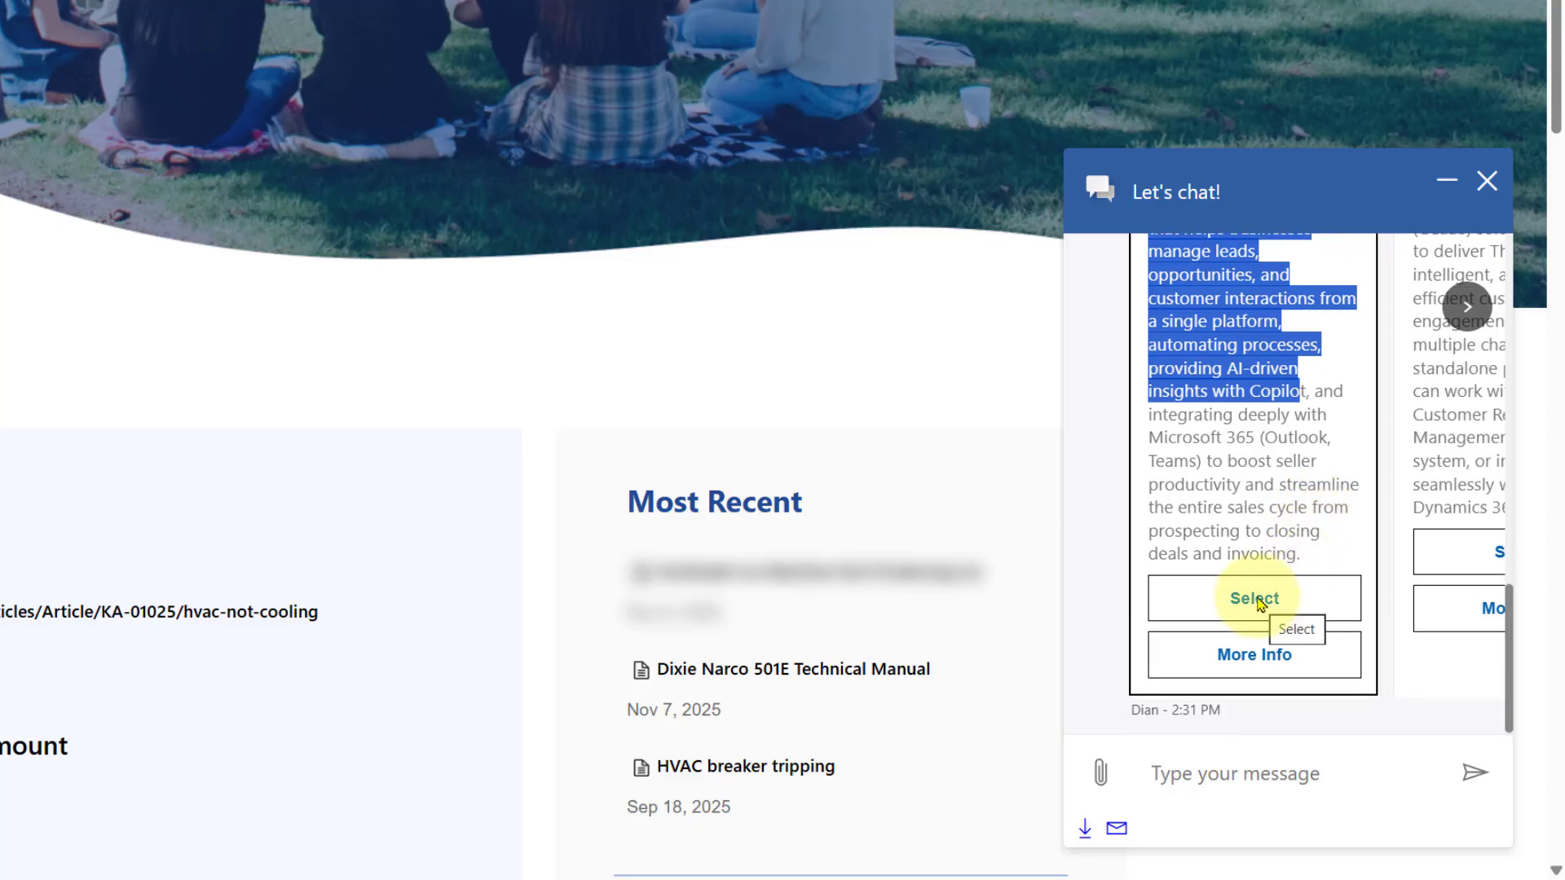
left_click(1250, 506)
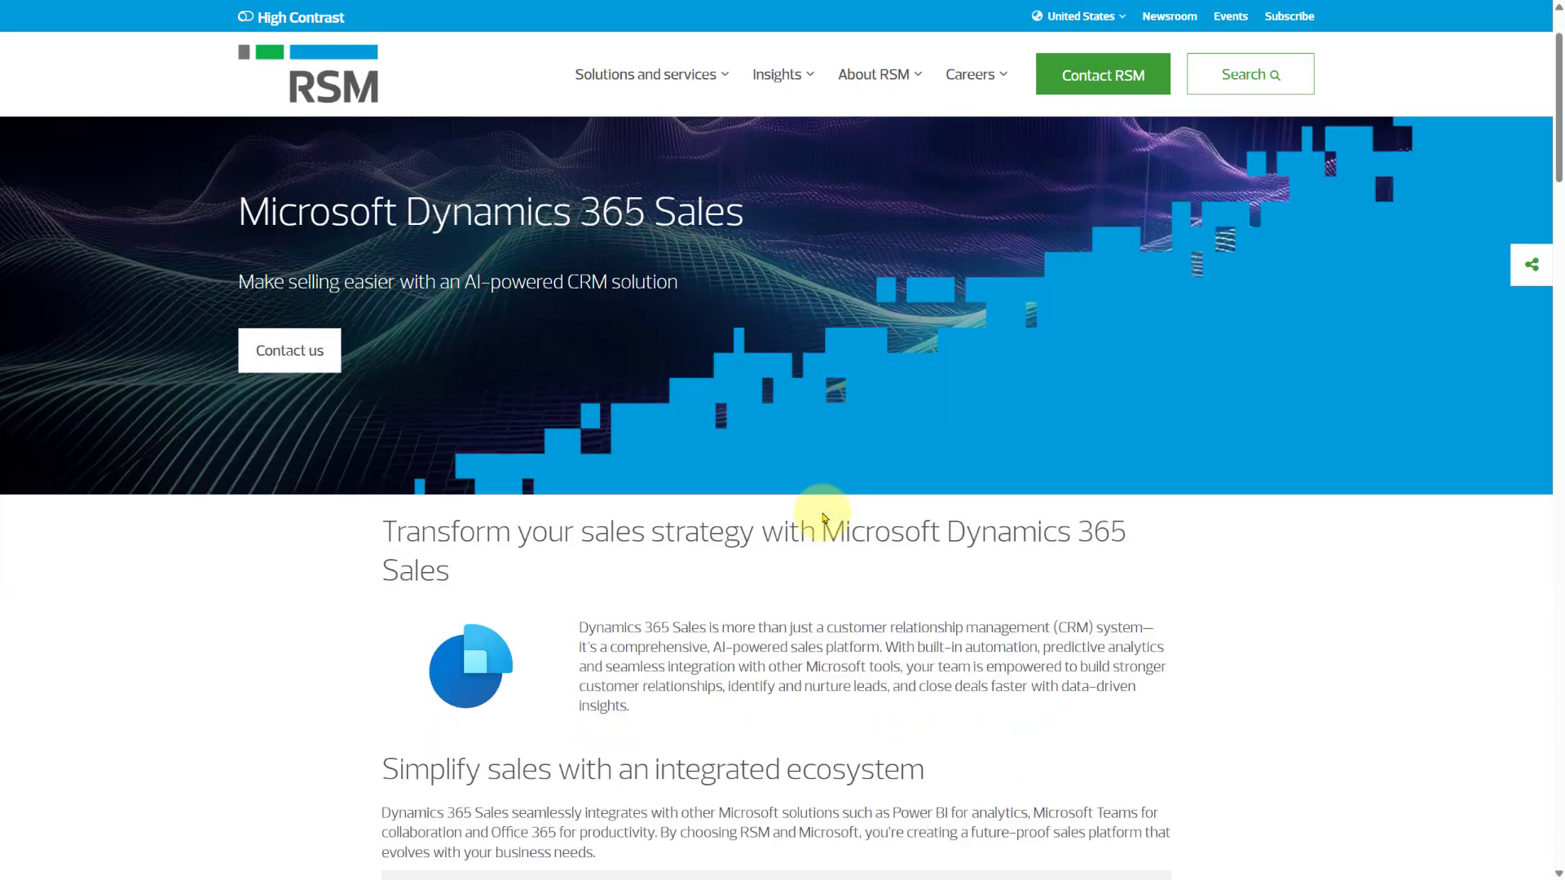
Return to the agent workspace conversation and open the reply toolbar's extra actions
scroll(823, 516, "down", 4)
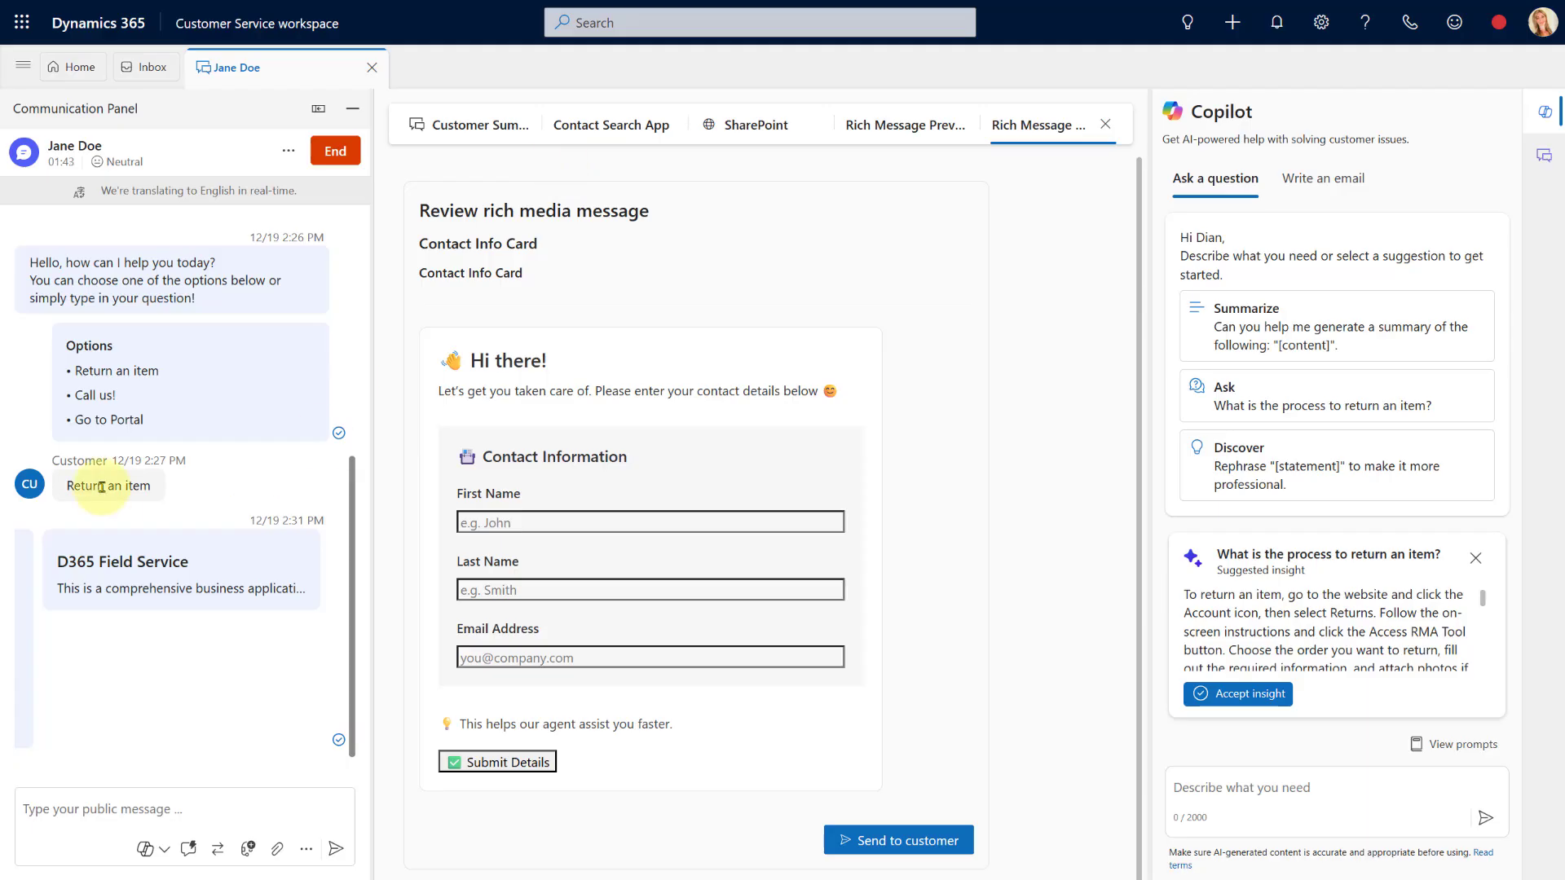
left_click(302, 851)
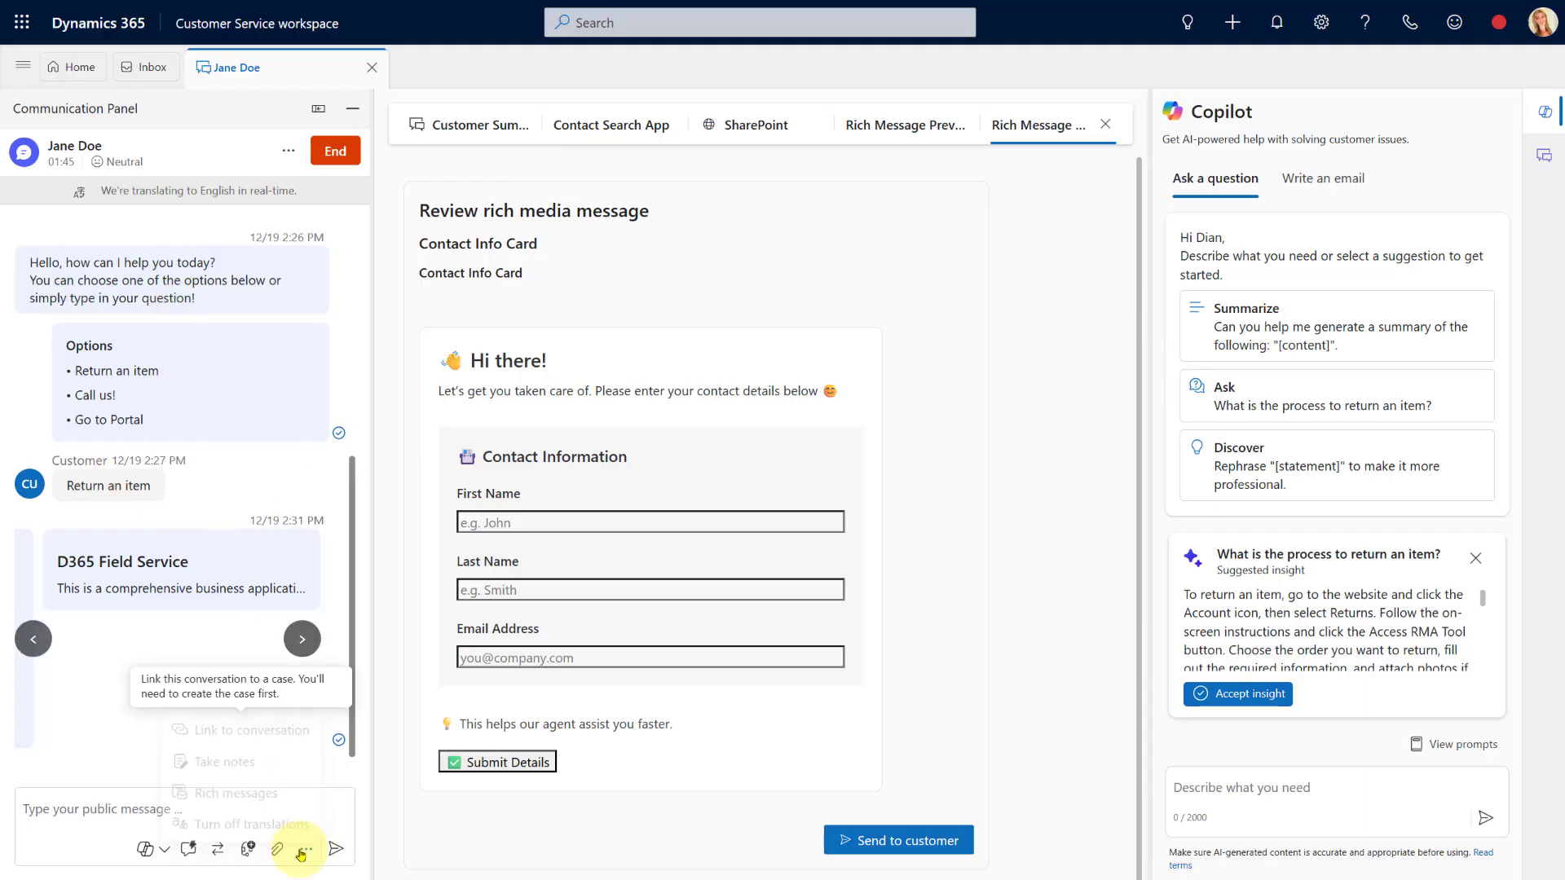
Preview the Return Form rich message and send the Customer Return form to the customer
left_click(273, 789)
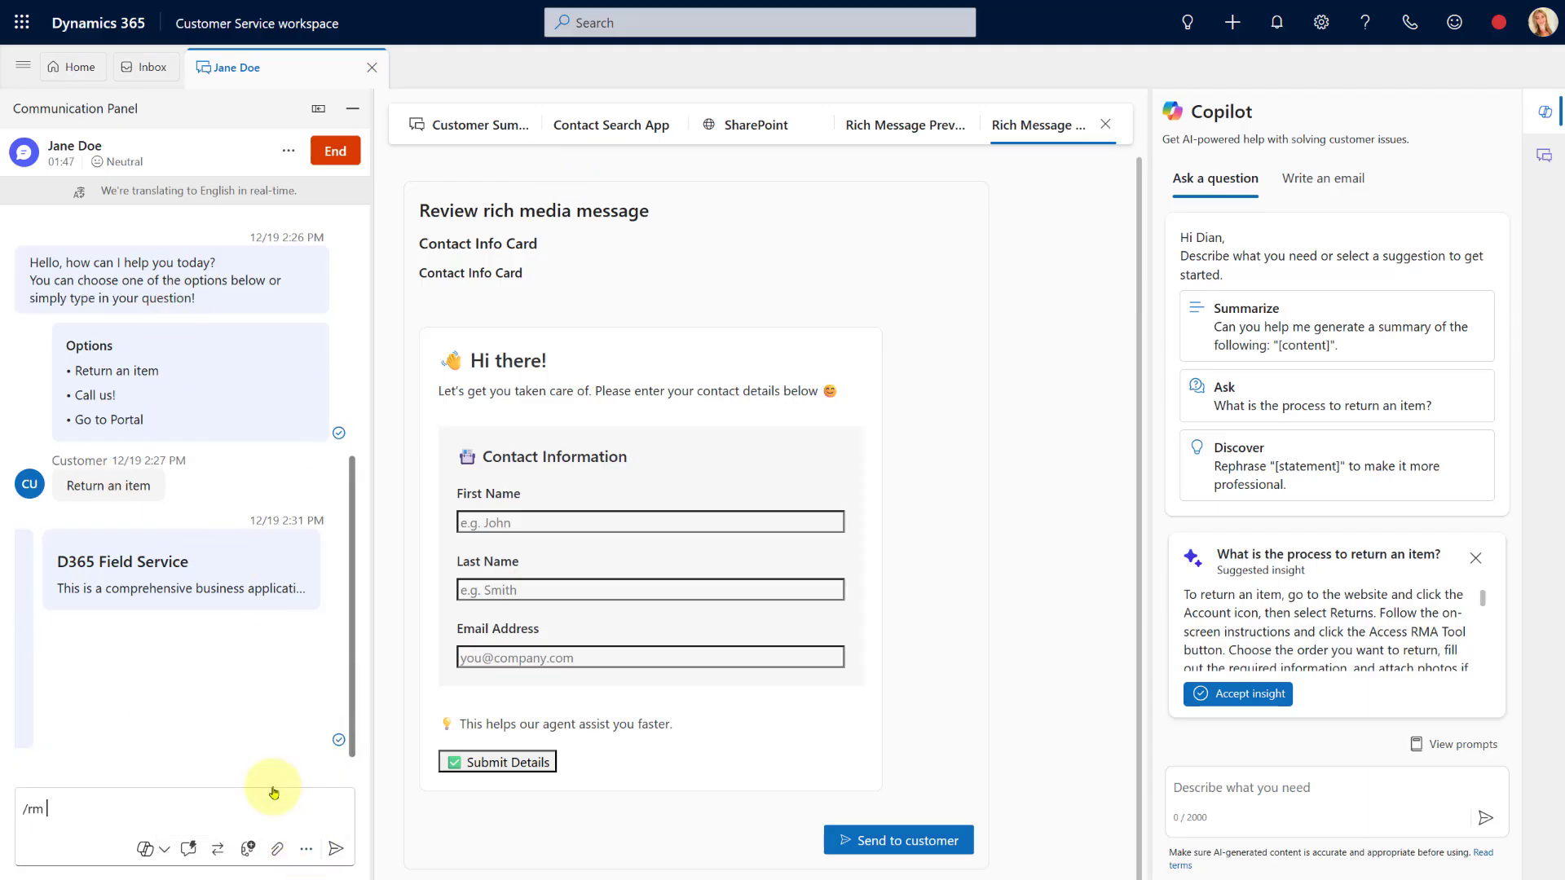
scroll(228, 587, "down", 2)
scroll(228, 586, "down", 4)
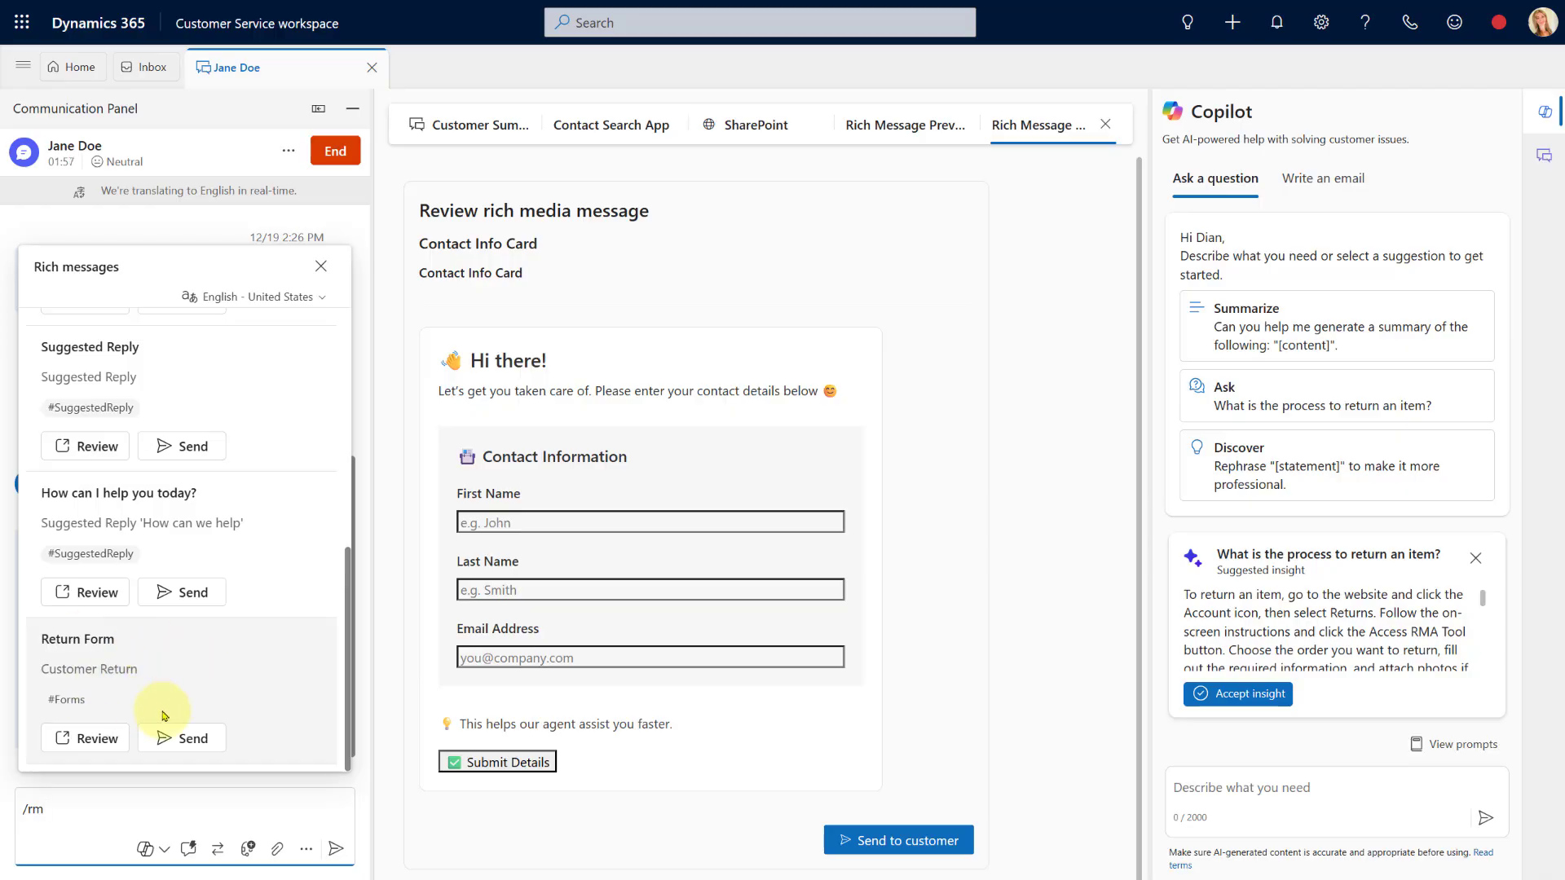
left_click(97, 739)
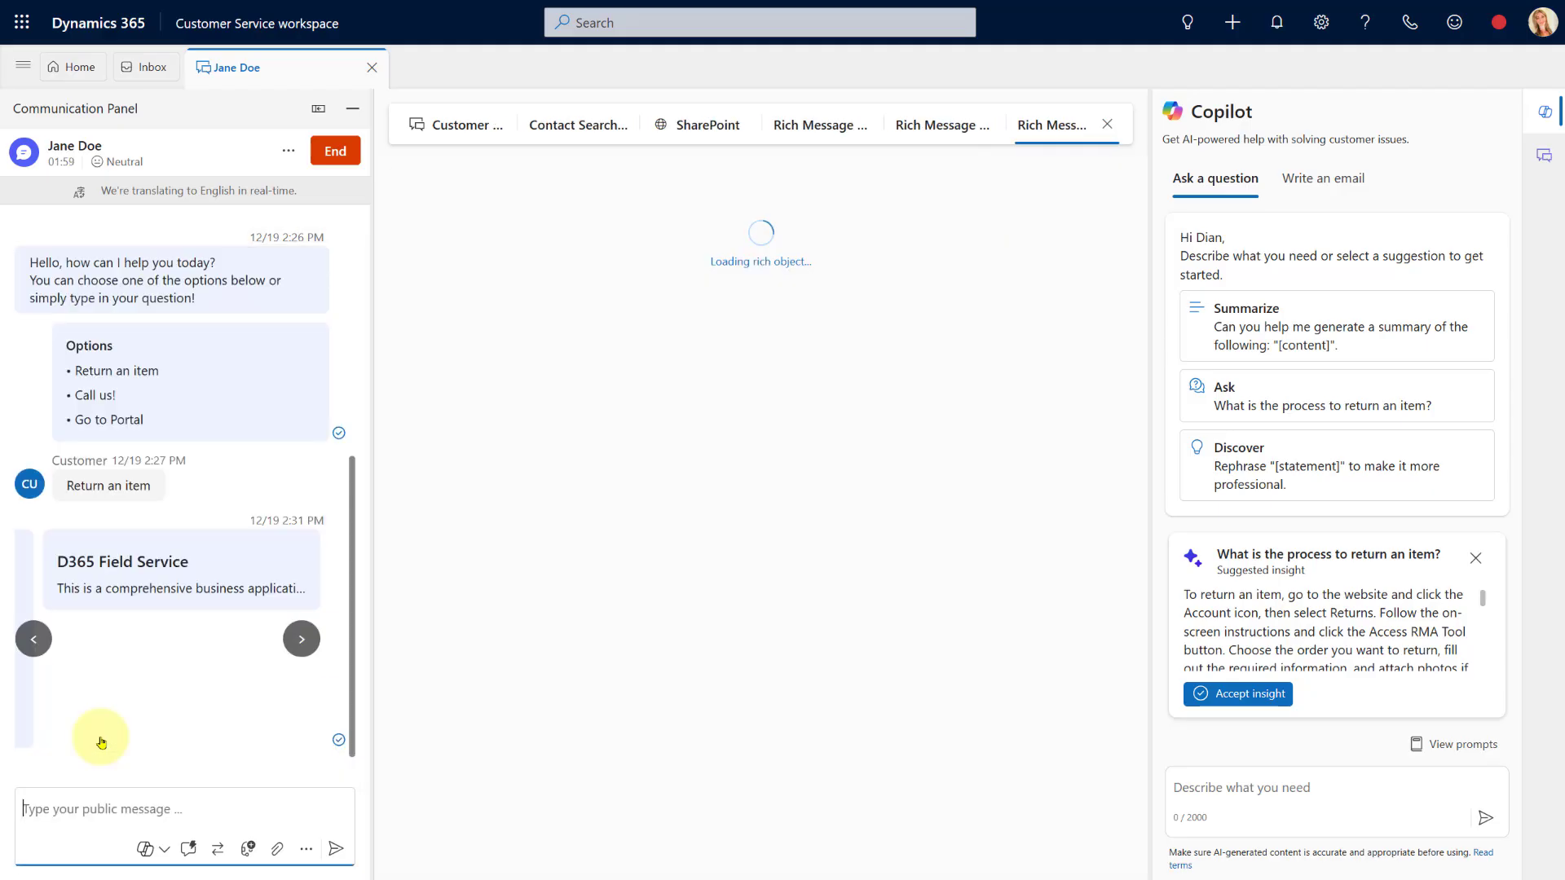
scroll(531, 511, "down", 3)
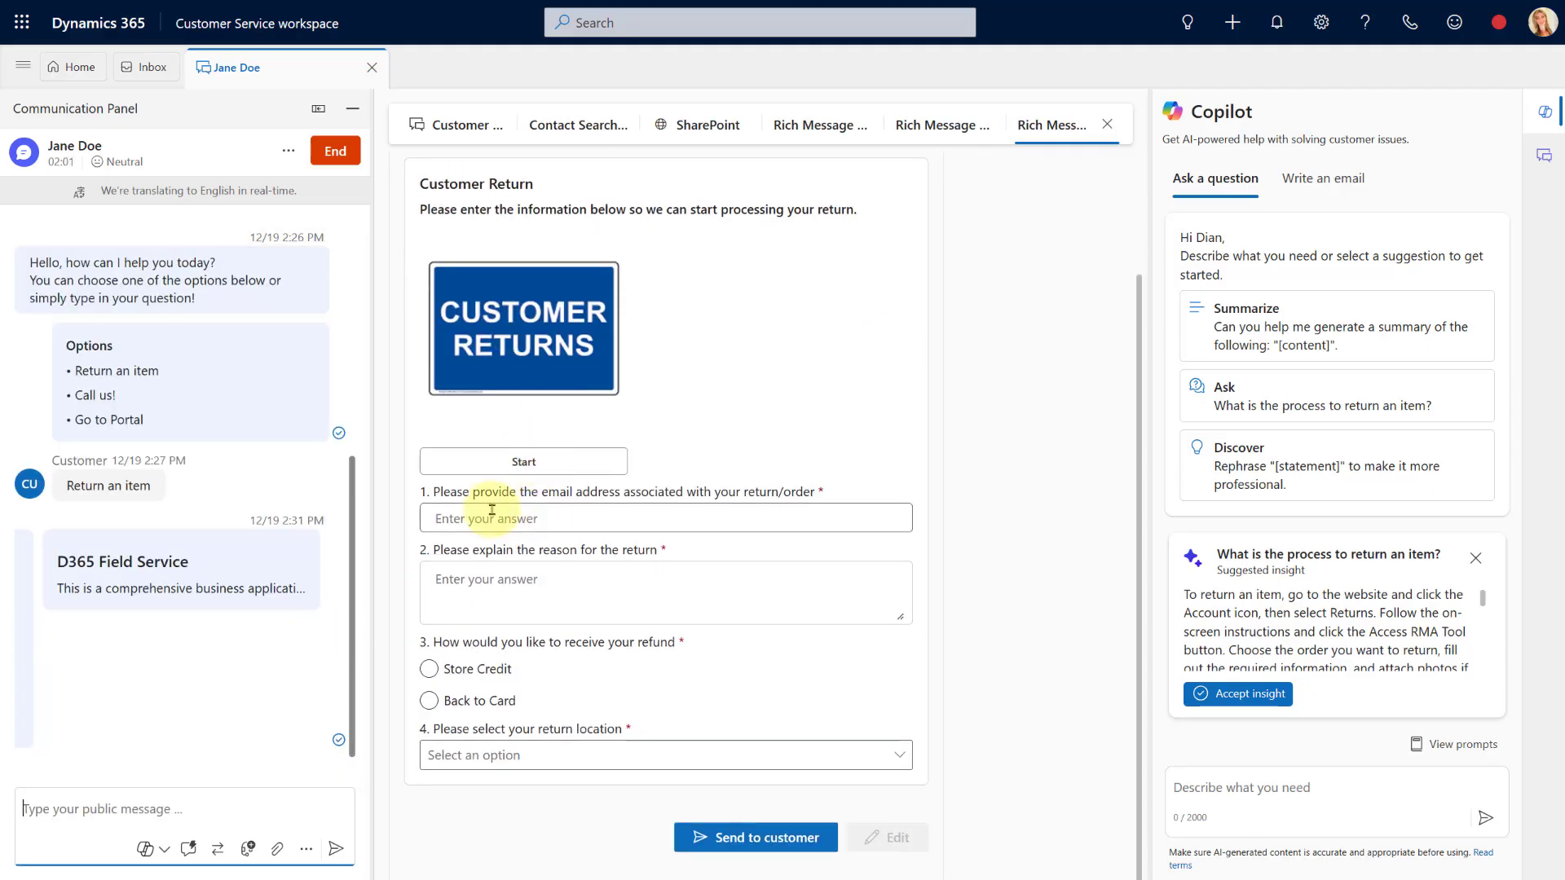
scroll(460, 550, "down", 1)
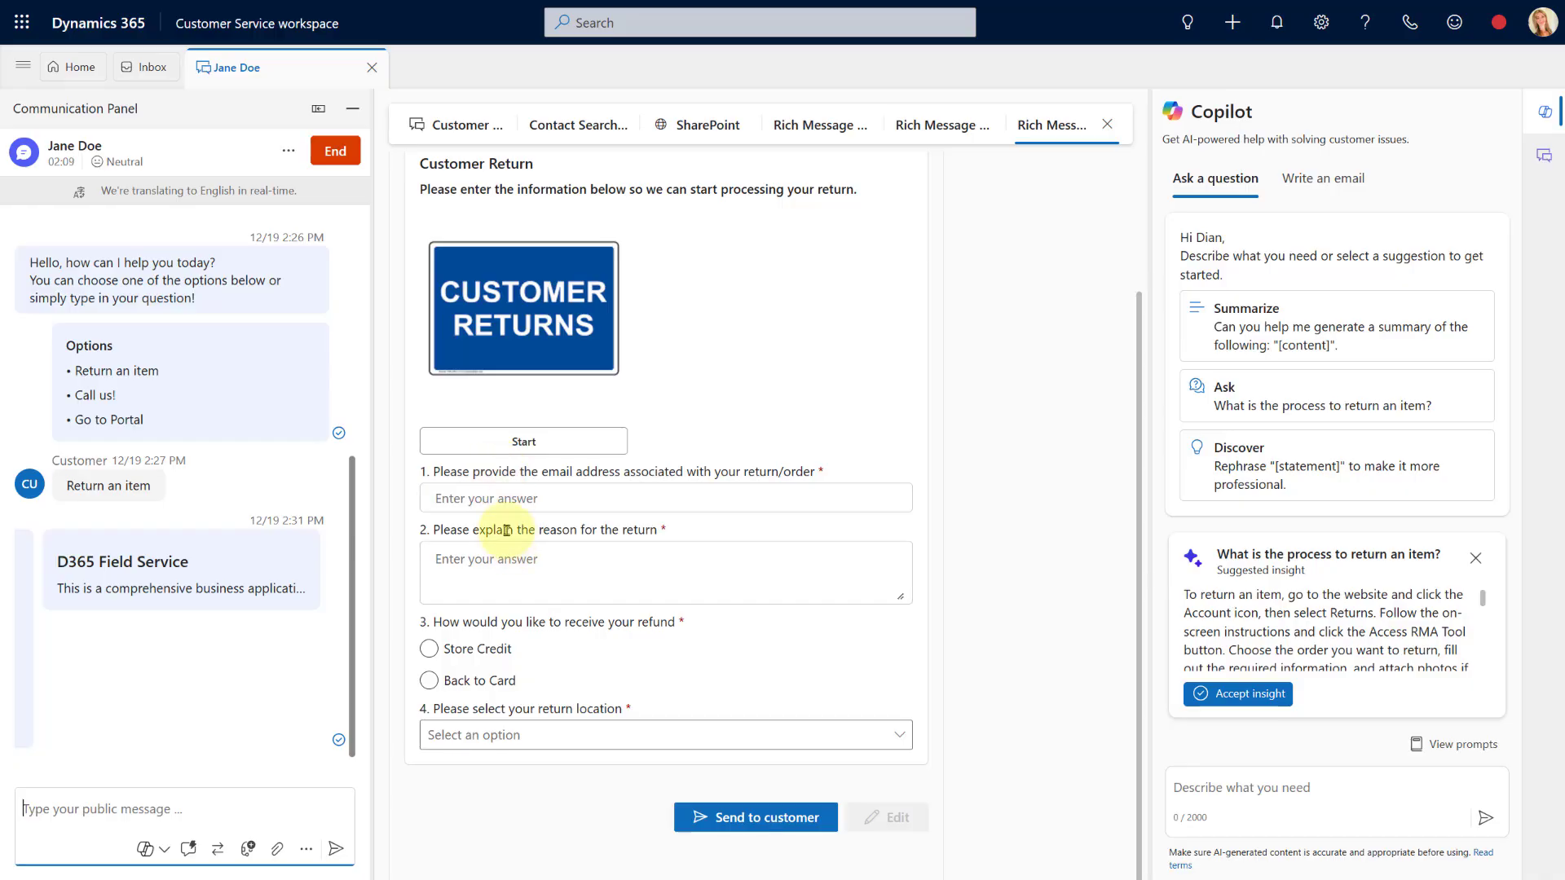
left_click(743, 818)
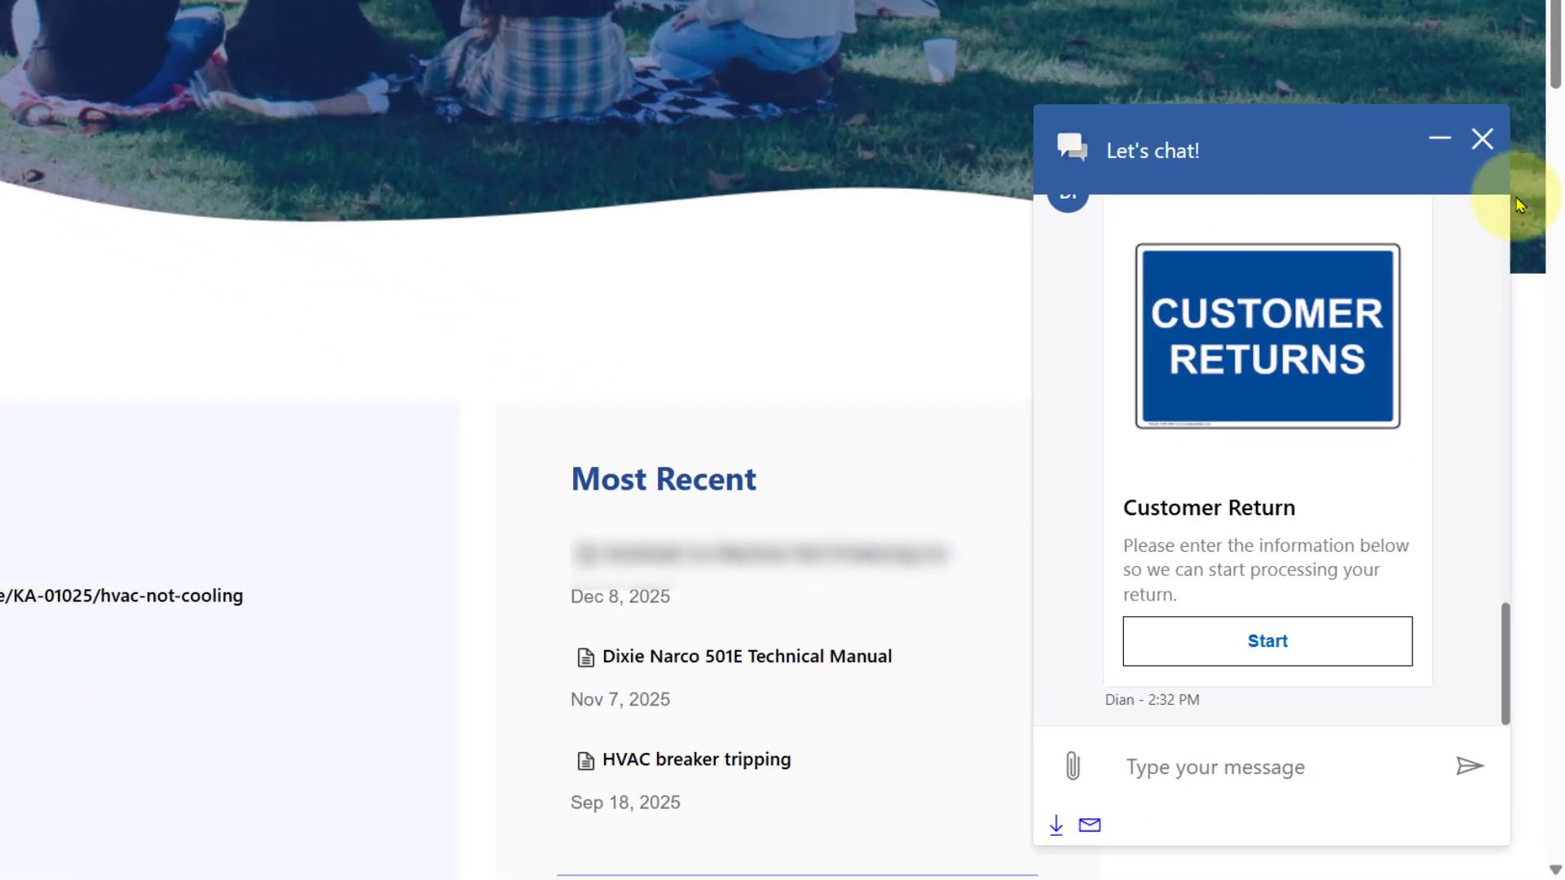
Start the Customer Return form, entering the email and reason 'reason for return is that it is broken'
scroll(1016, 566, "down", 5)
left_click(1245, 640)
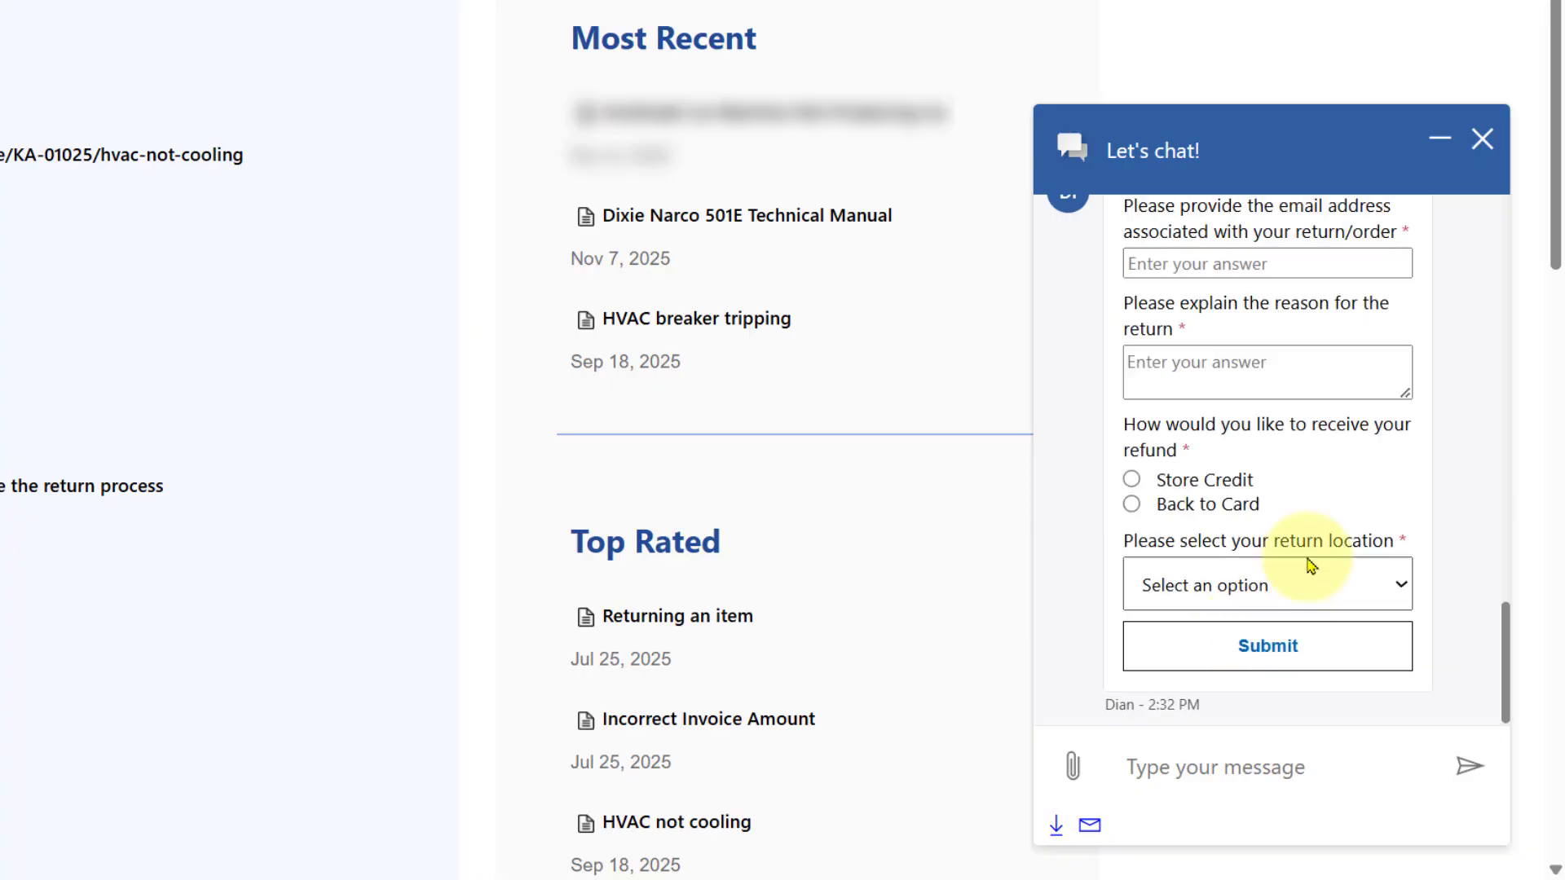
scroll(1362, 514, "up", 3)
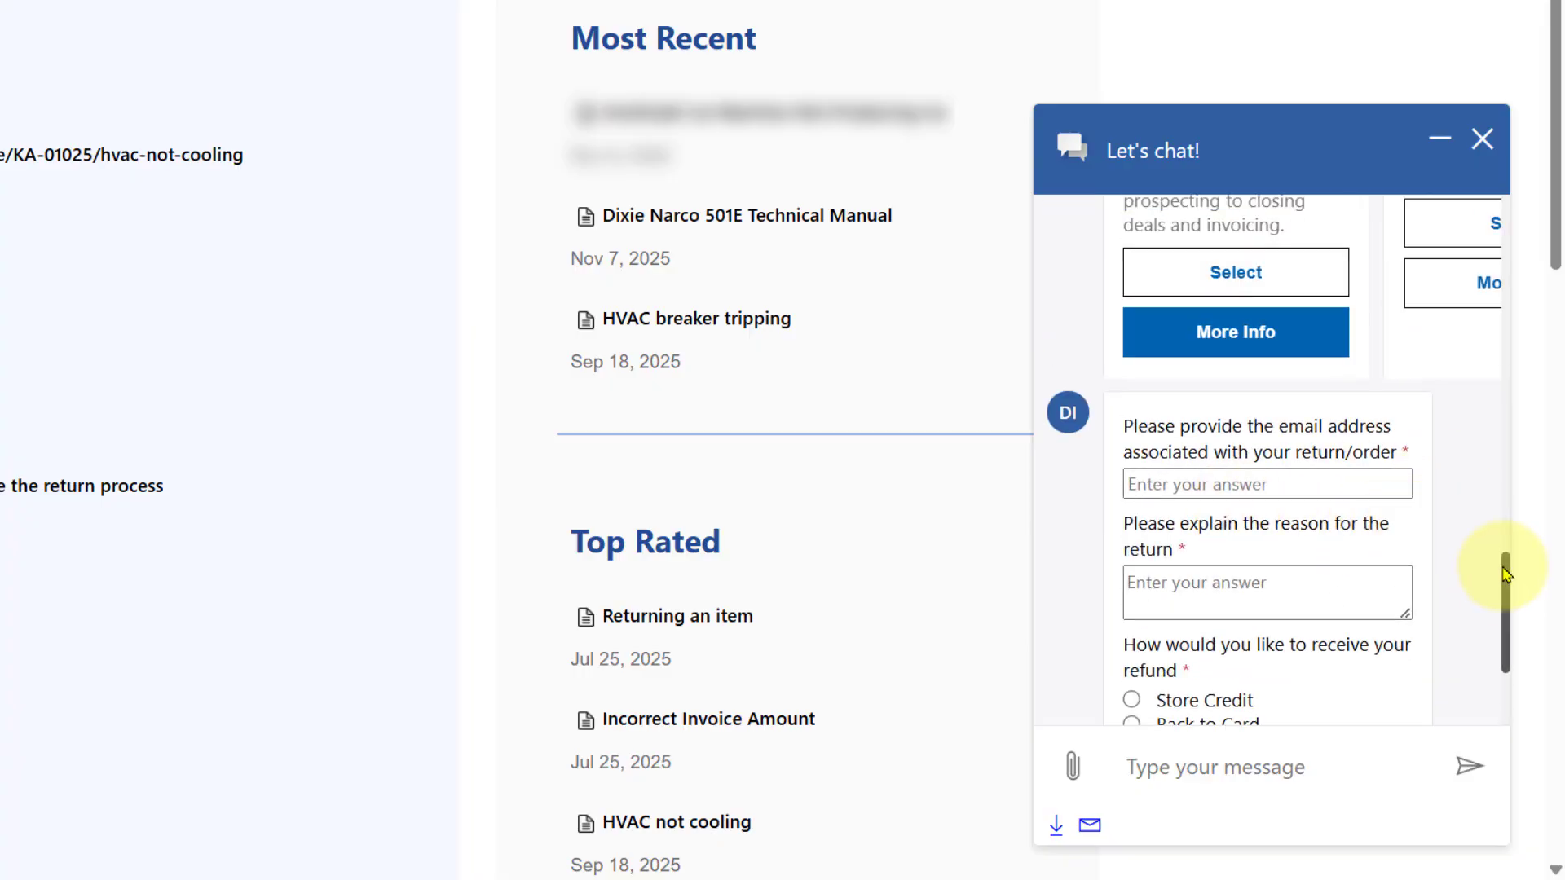
left_click(1233, 487)
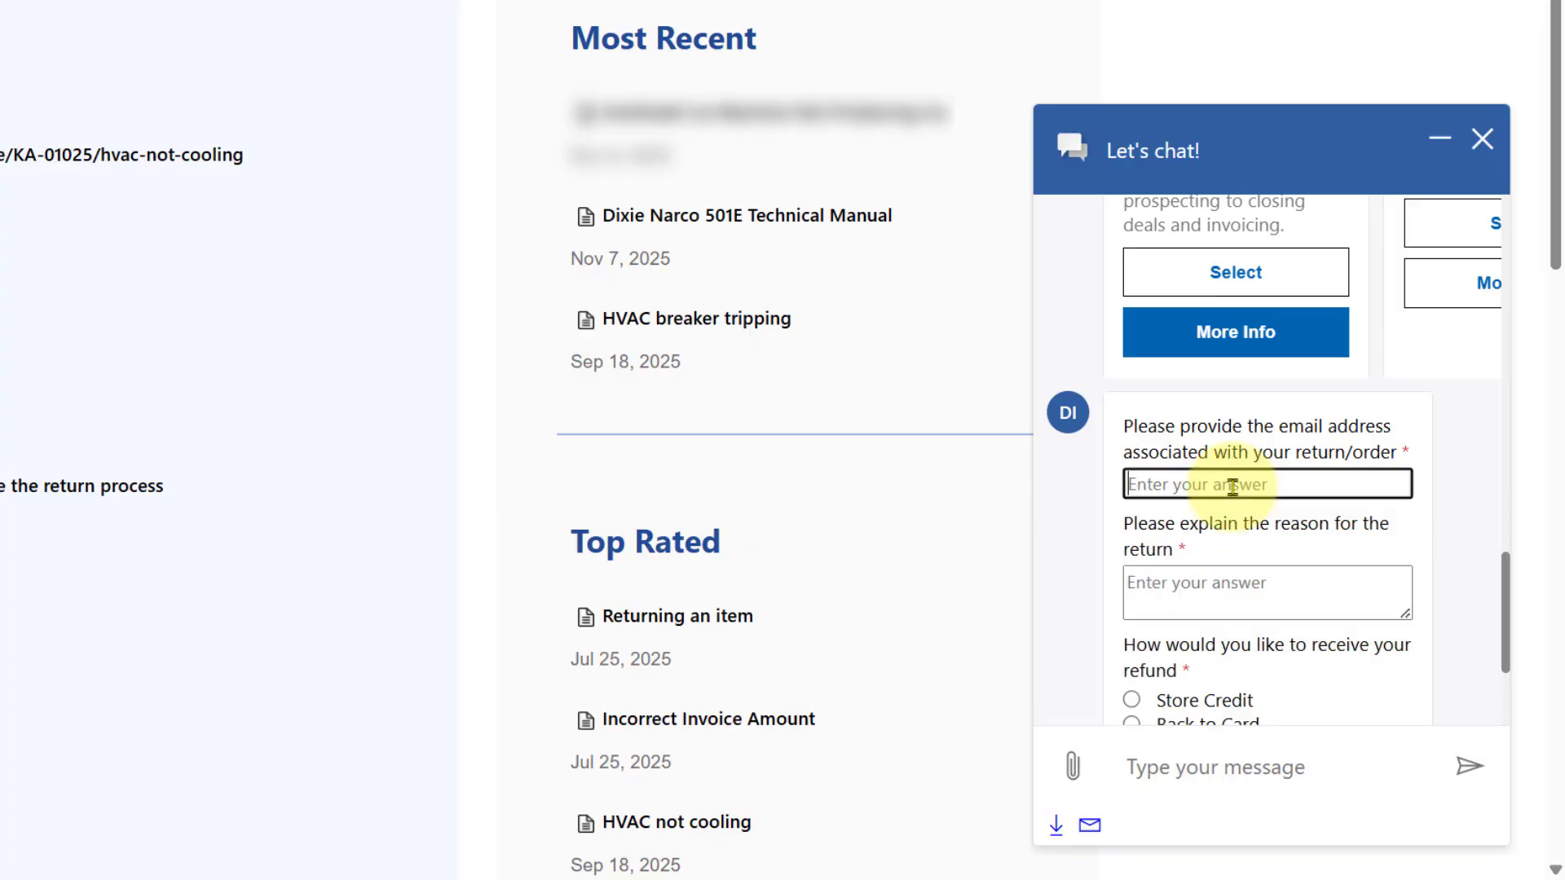
left_click(1271, 598)
left_click(1206, 485)
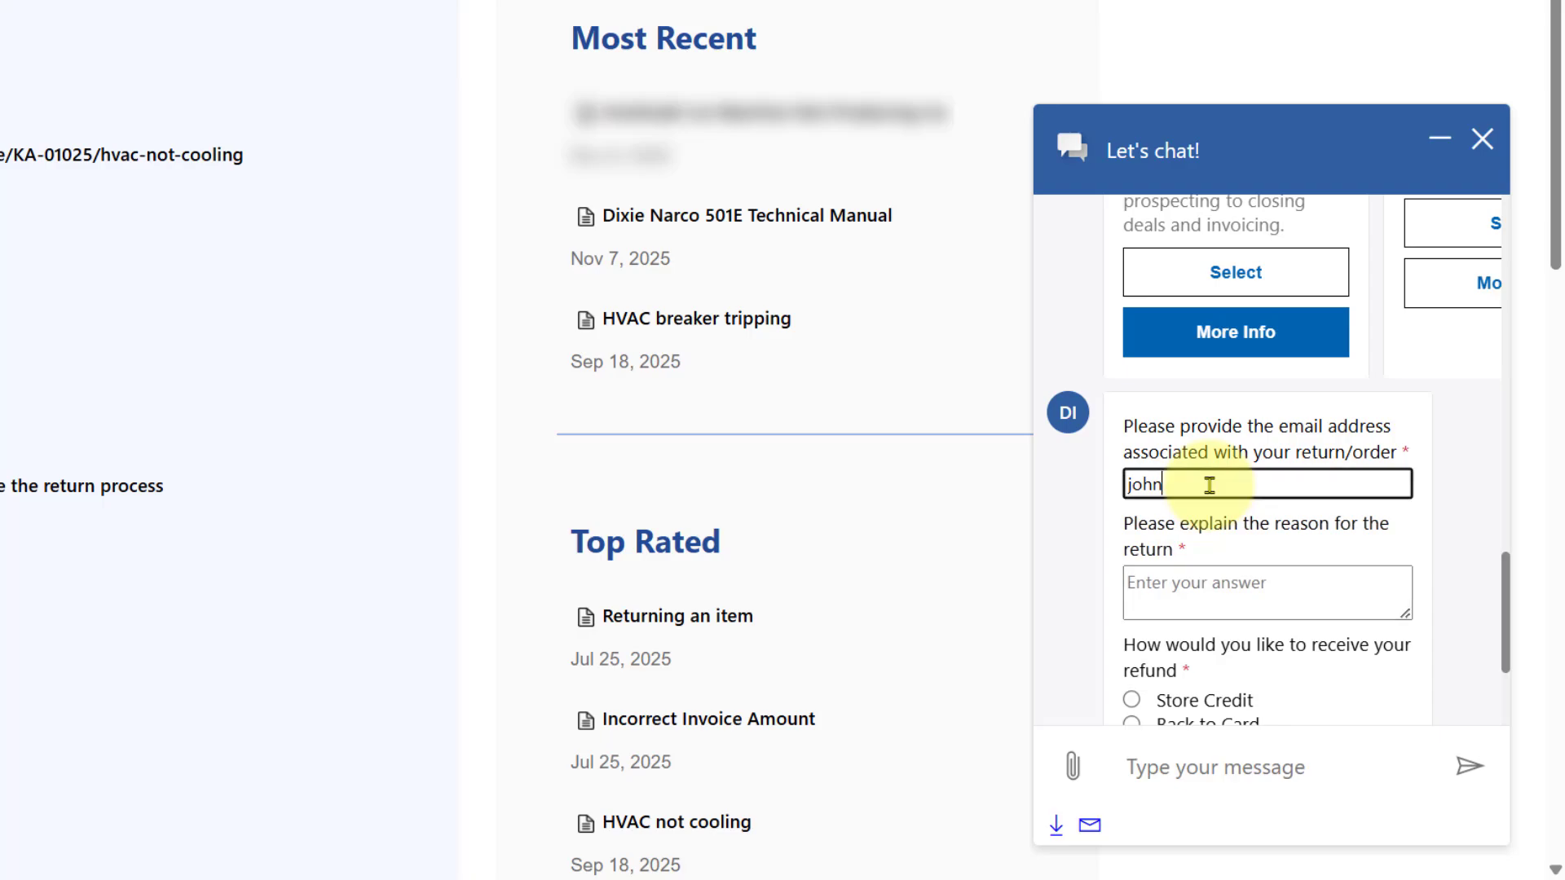
left_click(1235, 597)
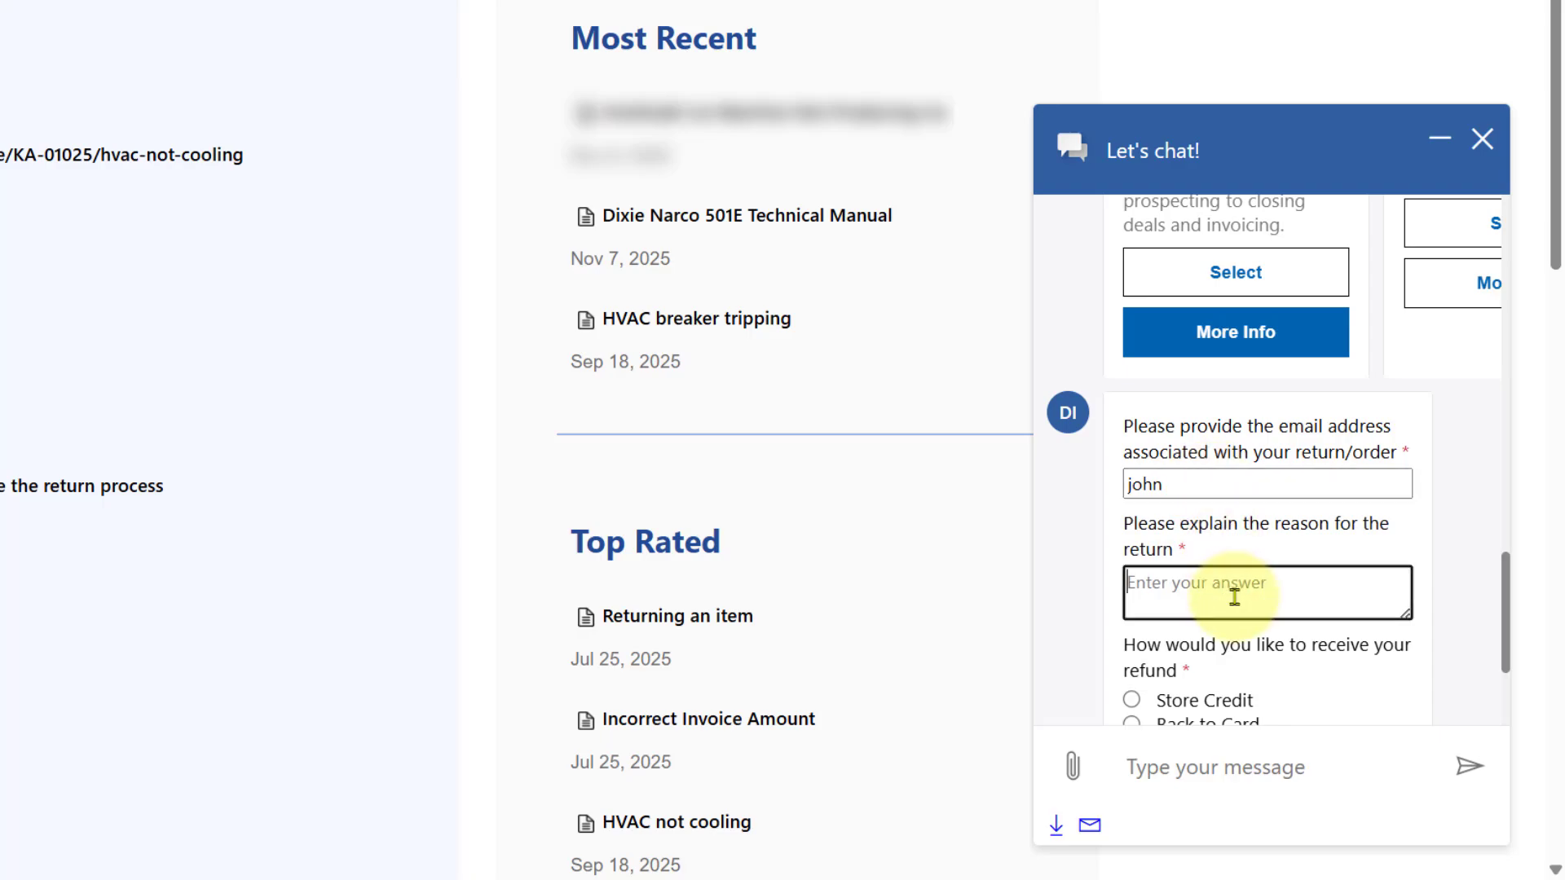
type("reason for return is that it is broken")
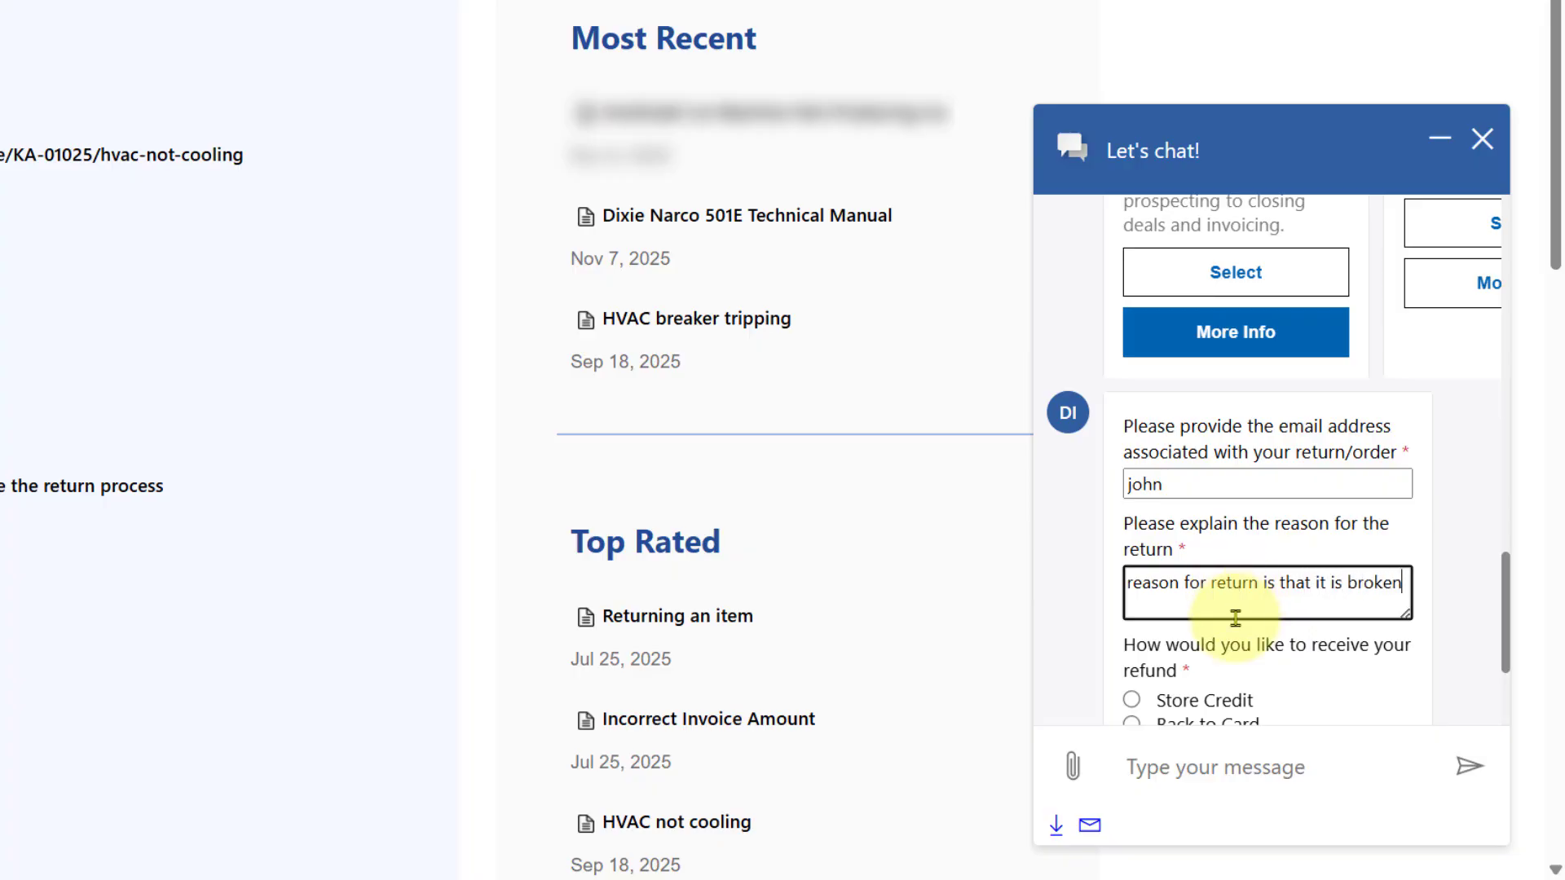
Choose Store Credit refund and Fedex return location, then submit the form
scroll(1234, 513, "down", 3)
left_click(1191, 479)
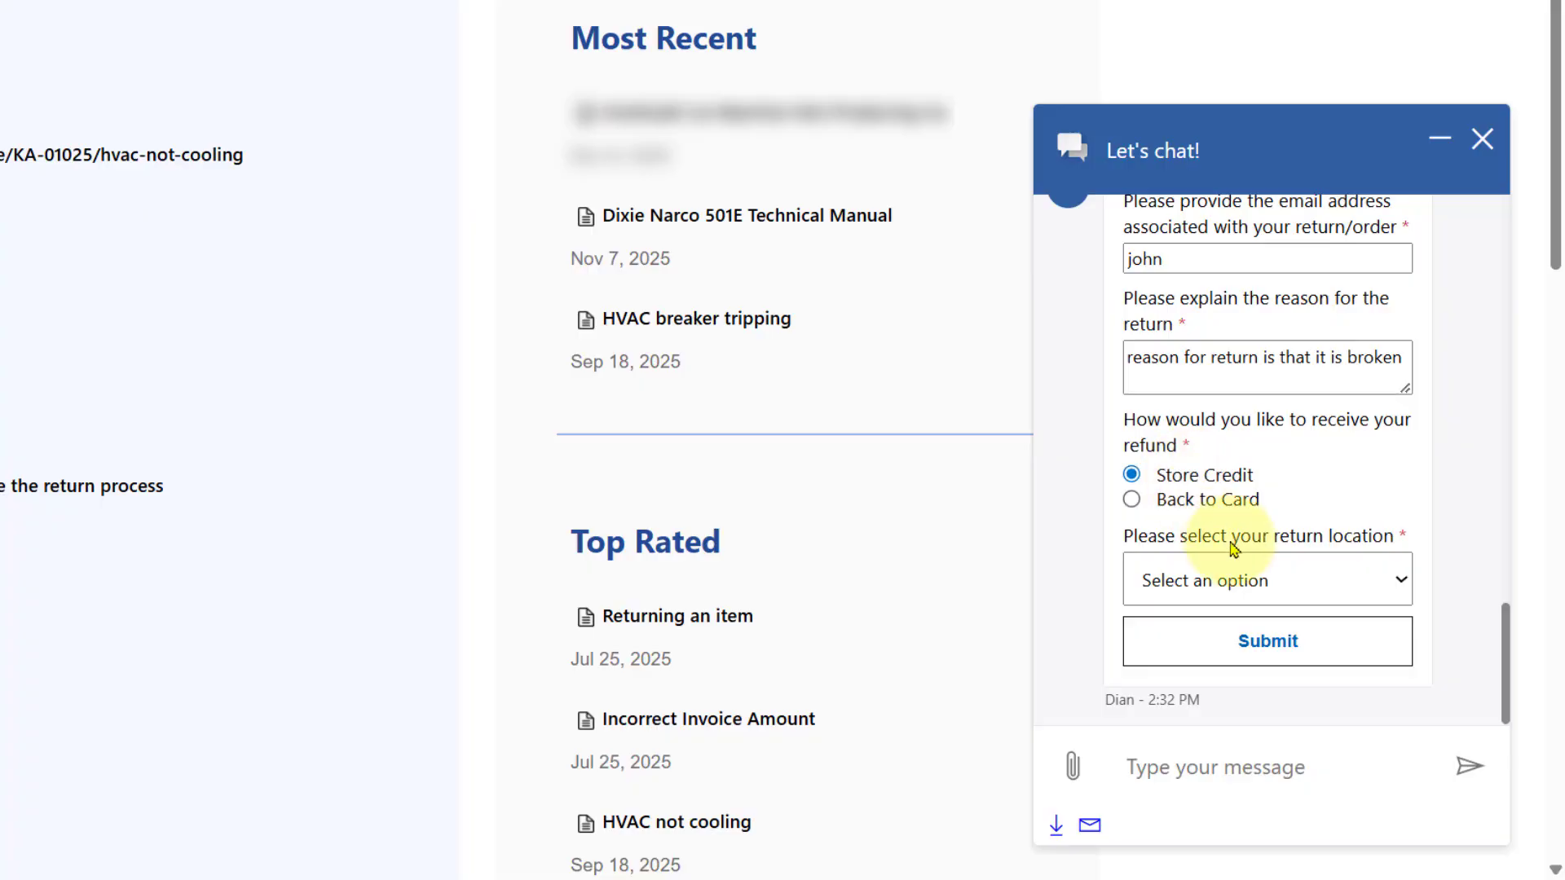
left_click(1247, 574)
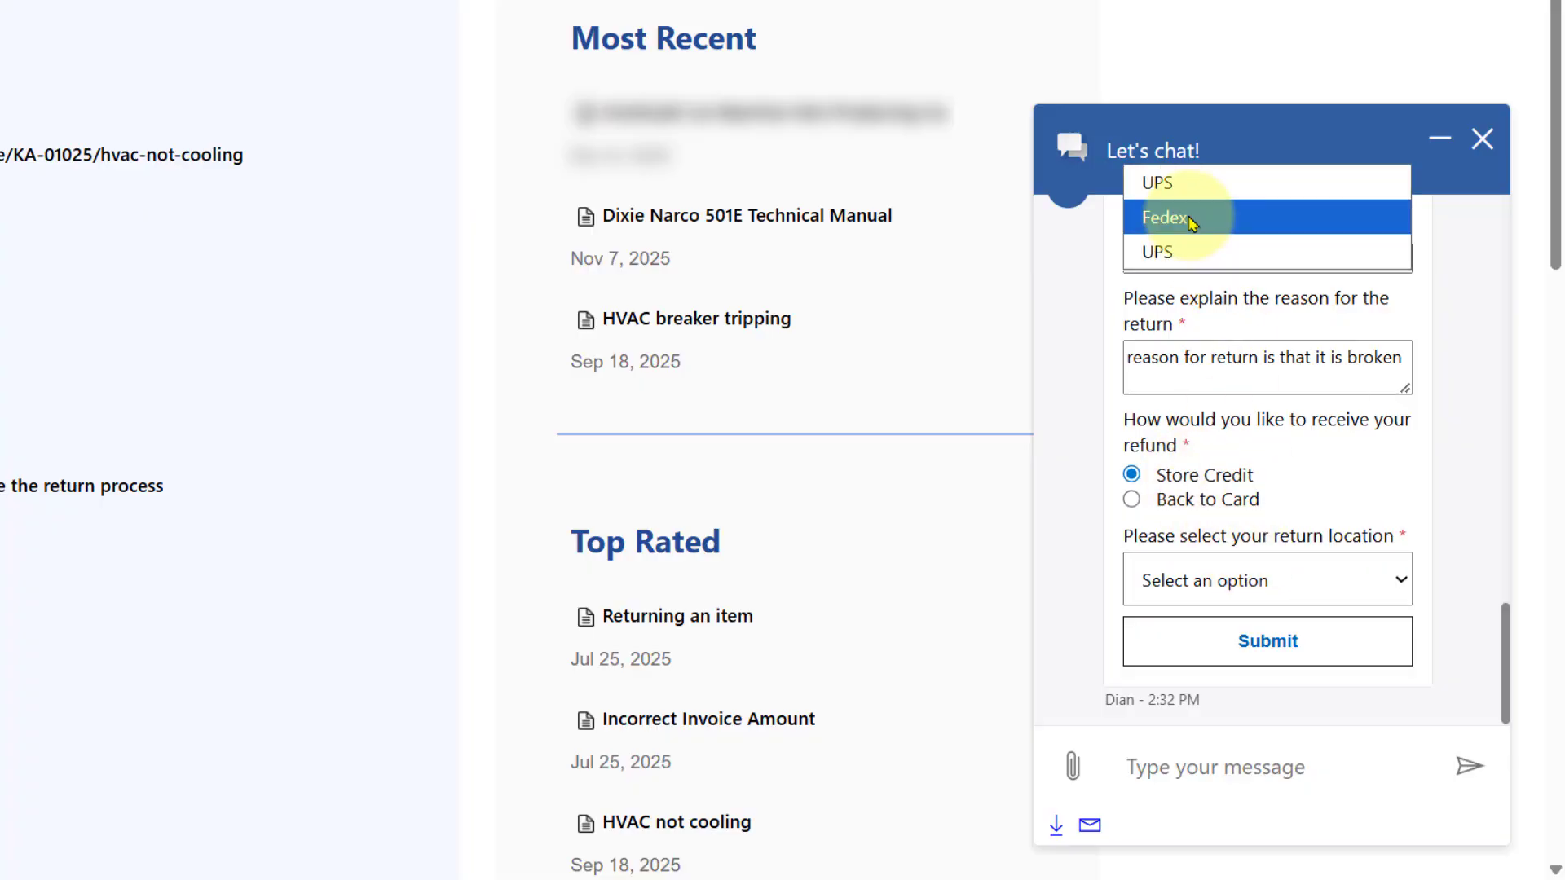
left_click(1181, 217)
left_click(1261, 649)
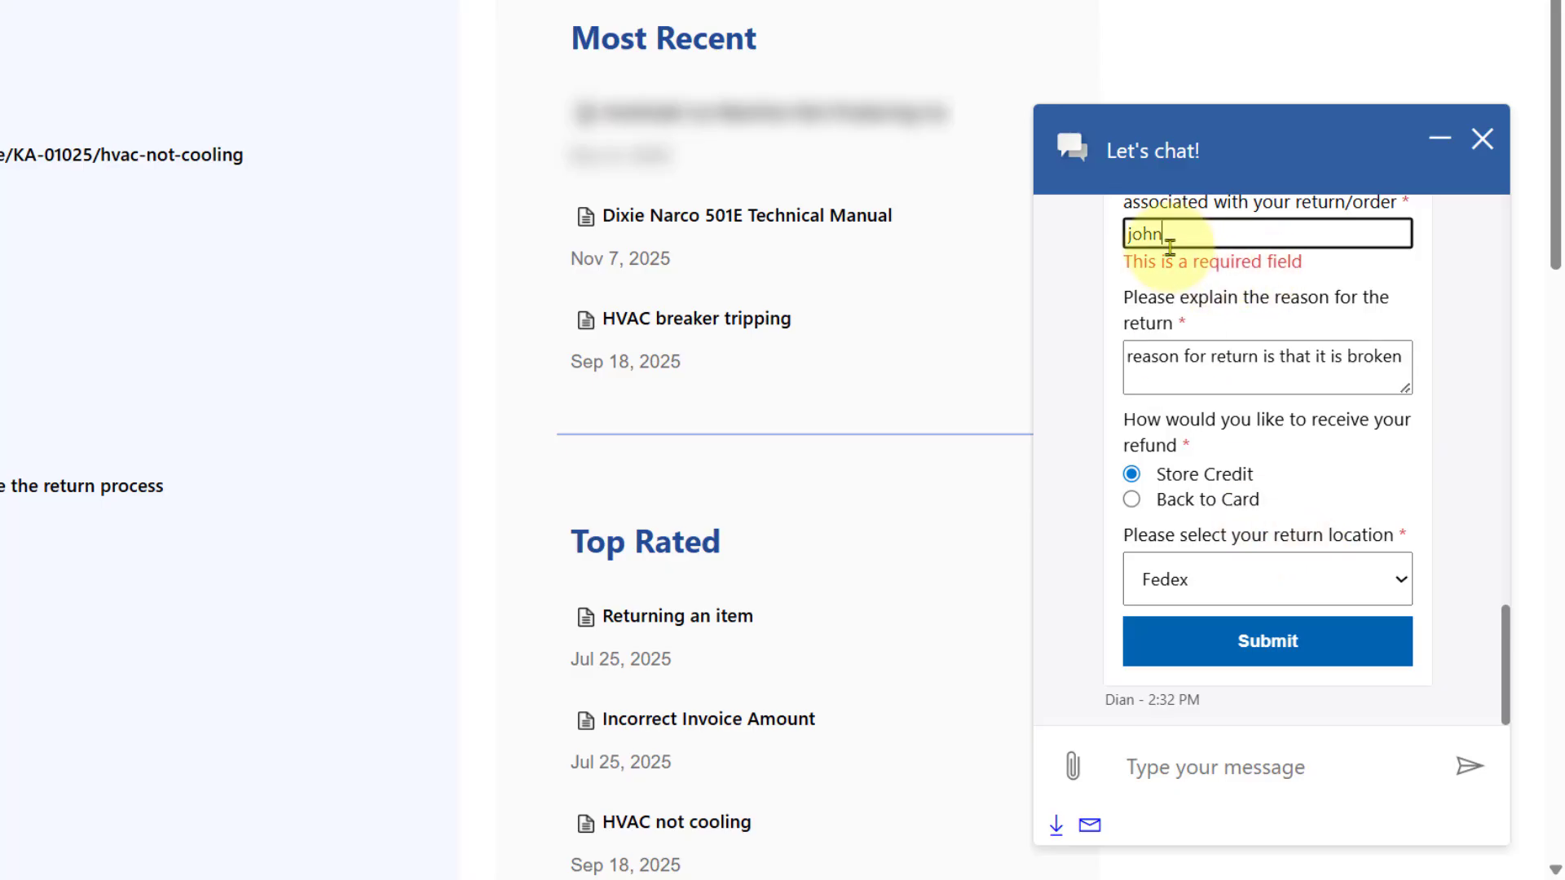
Complete the partial email address in the form by adding its domain
scroll(1174, 241, "up", 3)
double_click(1177, 457)
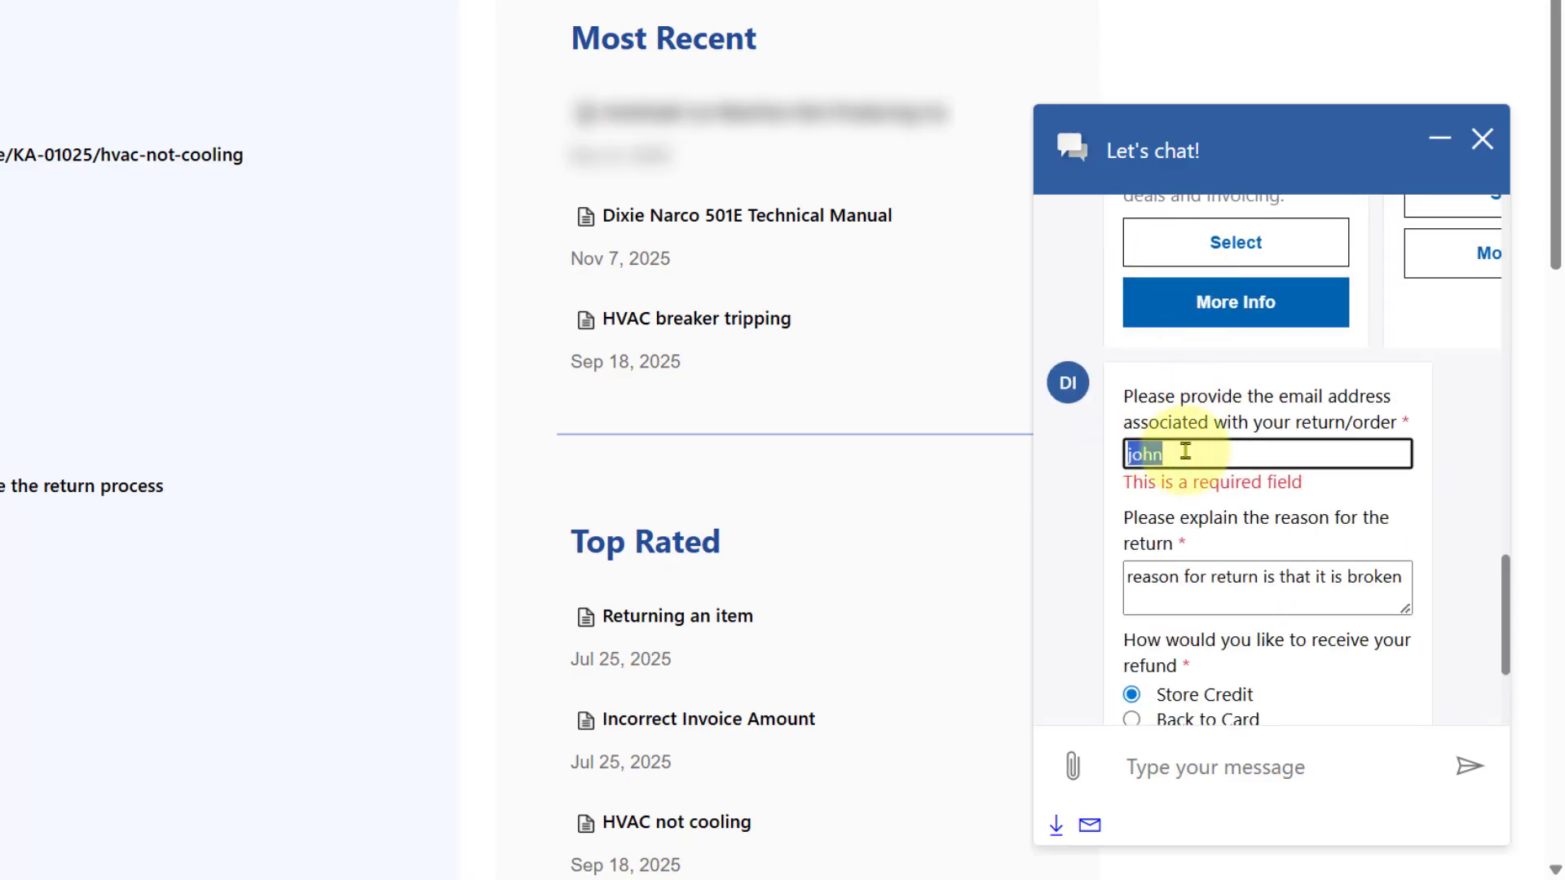
left_click(1185, 454)
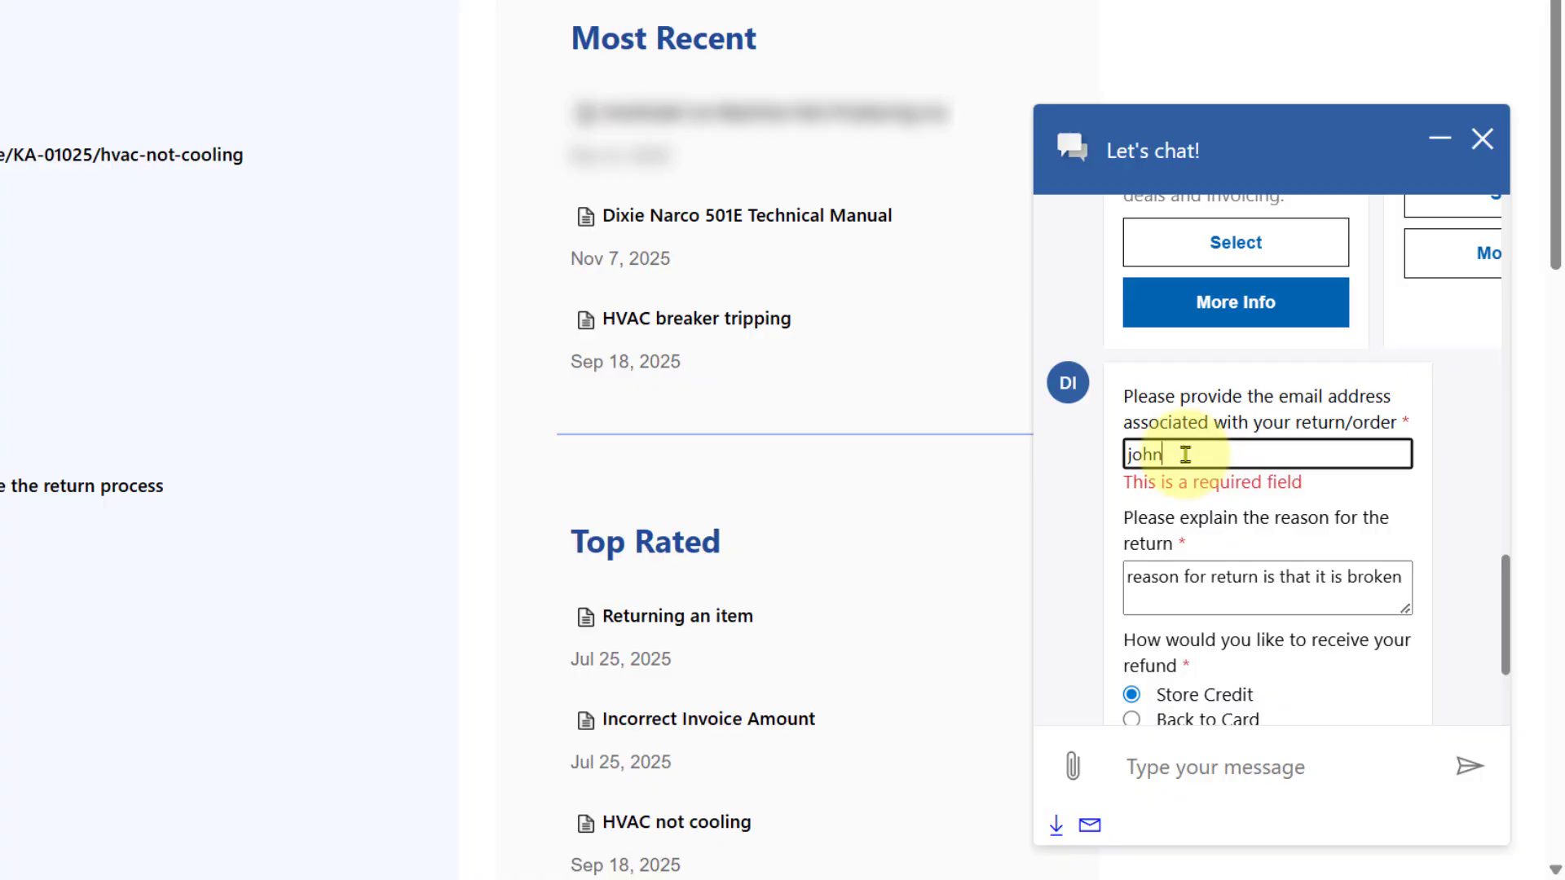
type("@gmail.com")
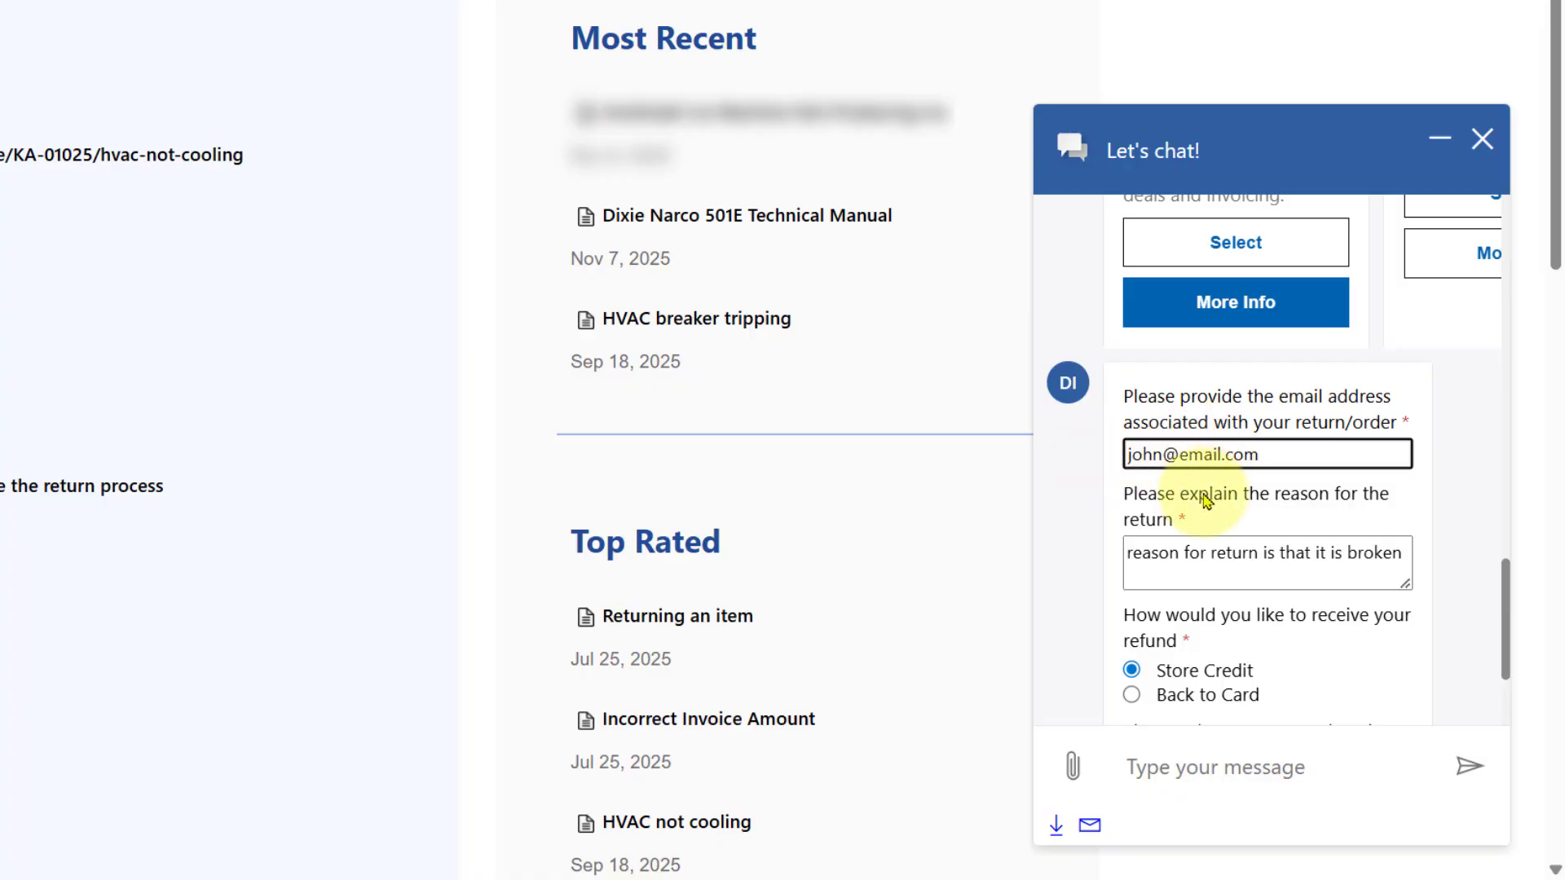
left_click(1471, 765)
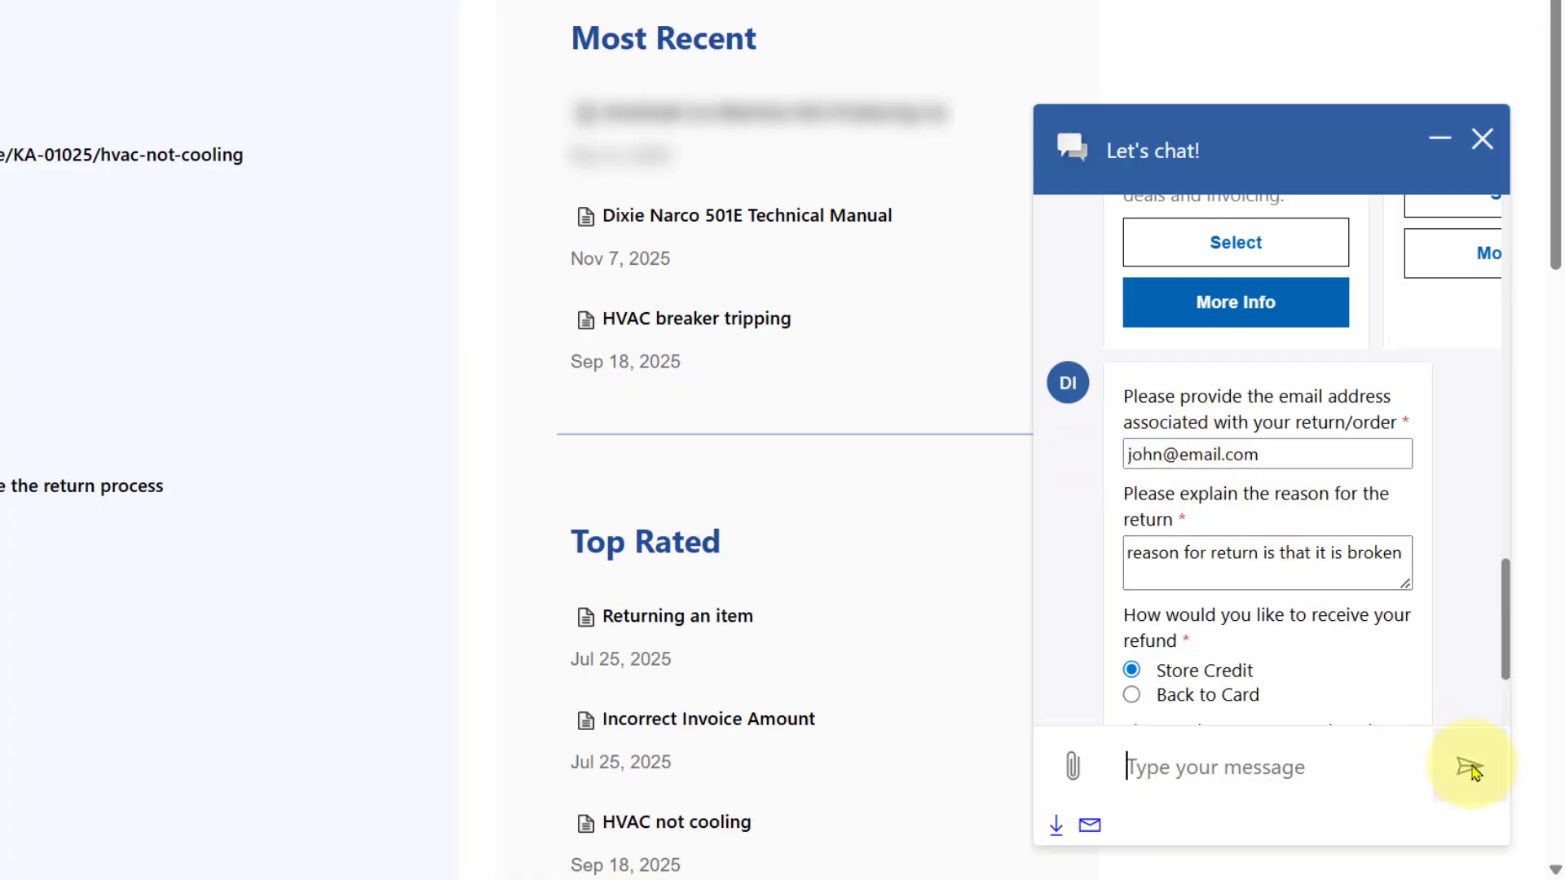
Scroll the admin center home page to view the Support experience and Operations sections
scroll(1364, 538, "down", 1)
scroll(1363, 538, "down", 3)
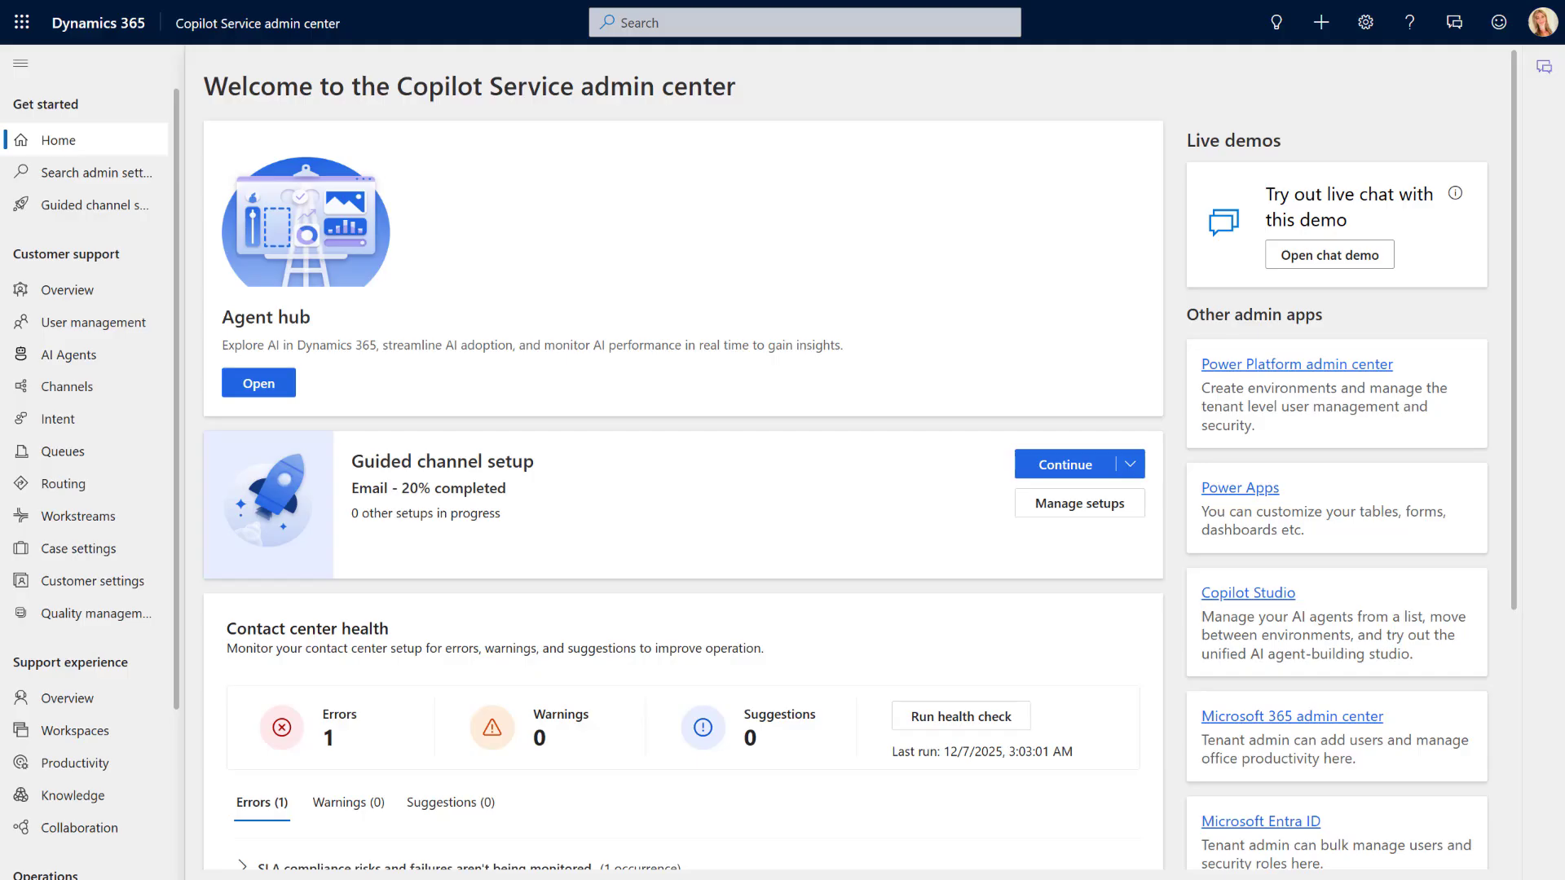
scroll(108, 444, "down", 3)
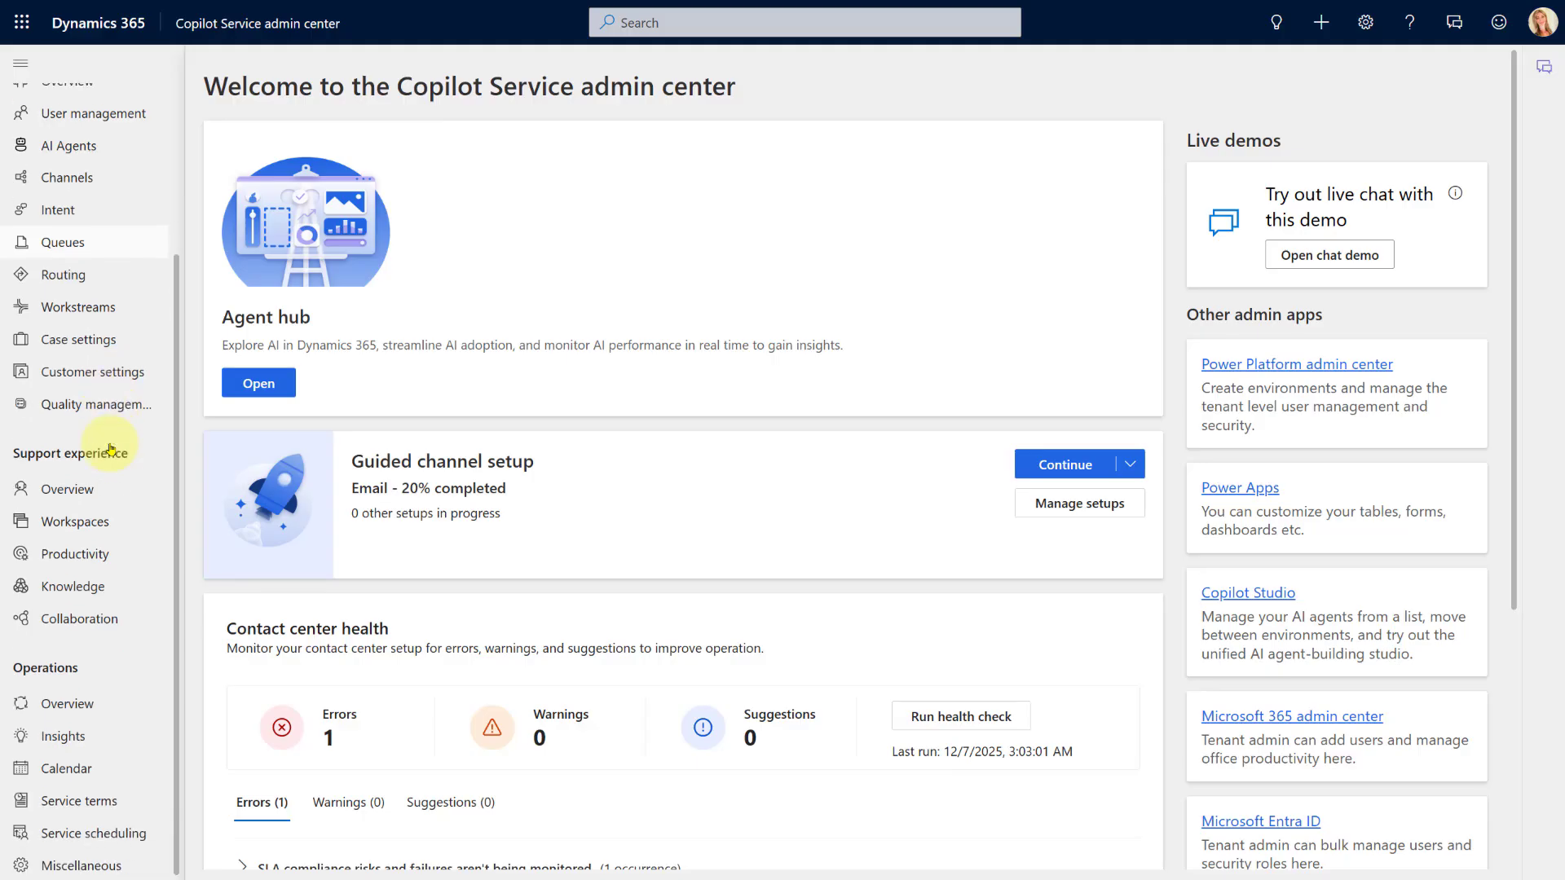
Go to Productivity settings and open the Rich messages Manage list of six live chat messages
left_click(56, 560)
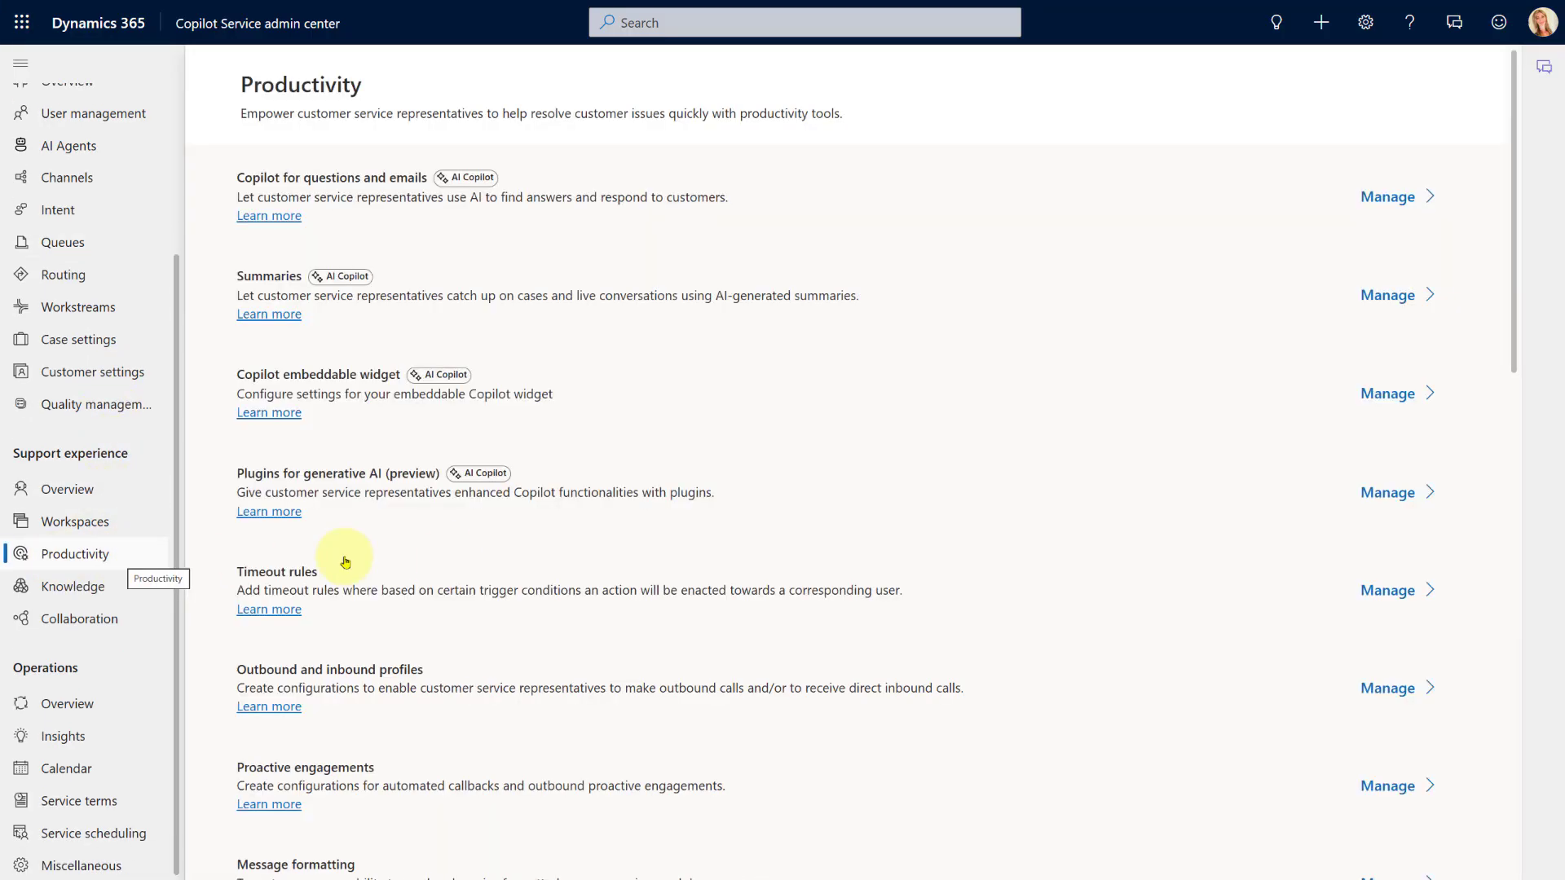
scroll(447, 555, "down", 7)
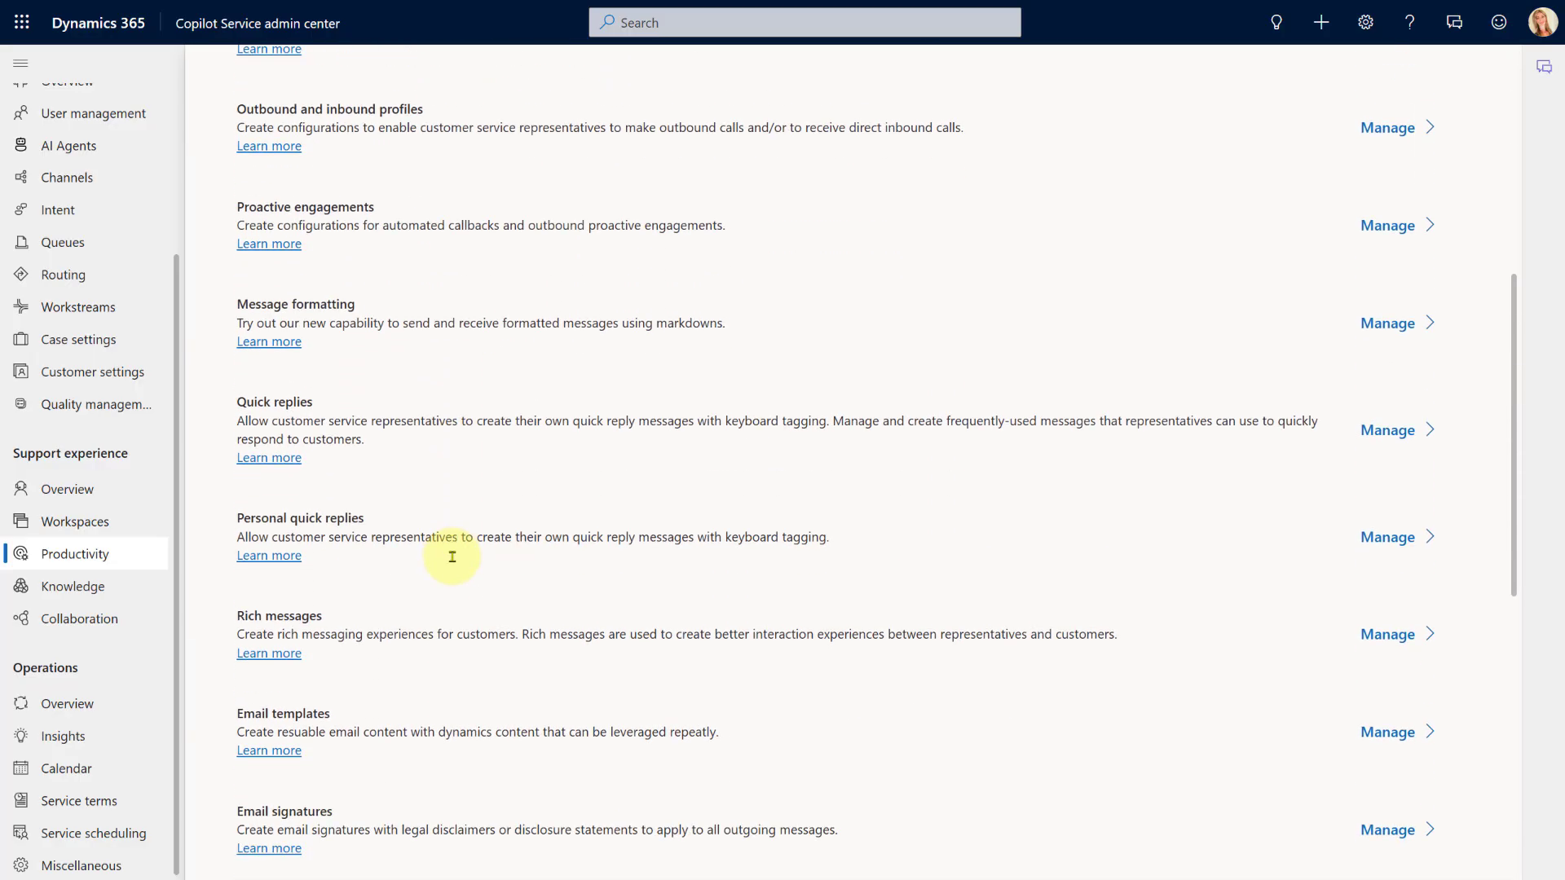
scroll(453, 557, "down", 2)
left_click_drag(246, 475, 323, 476)
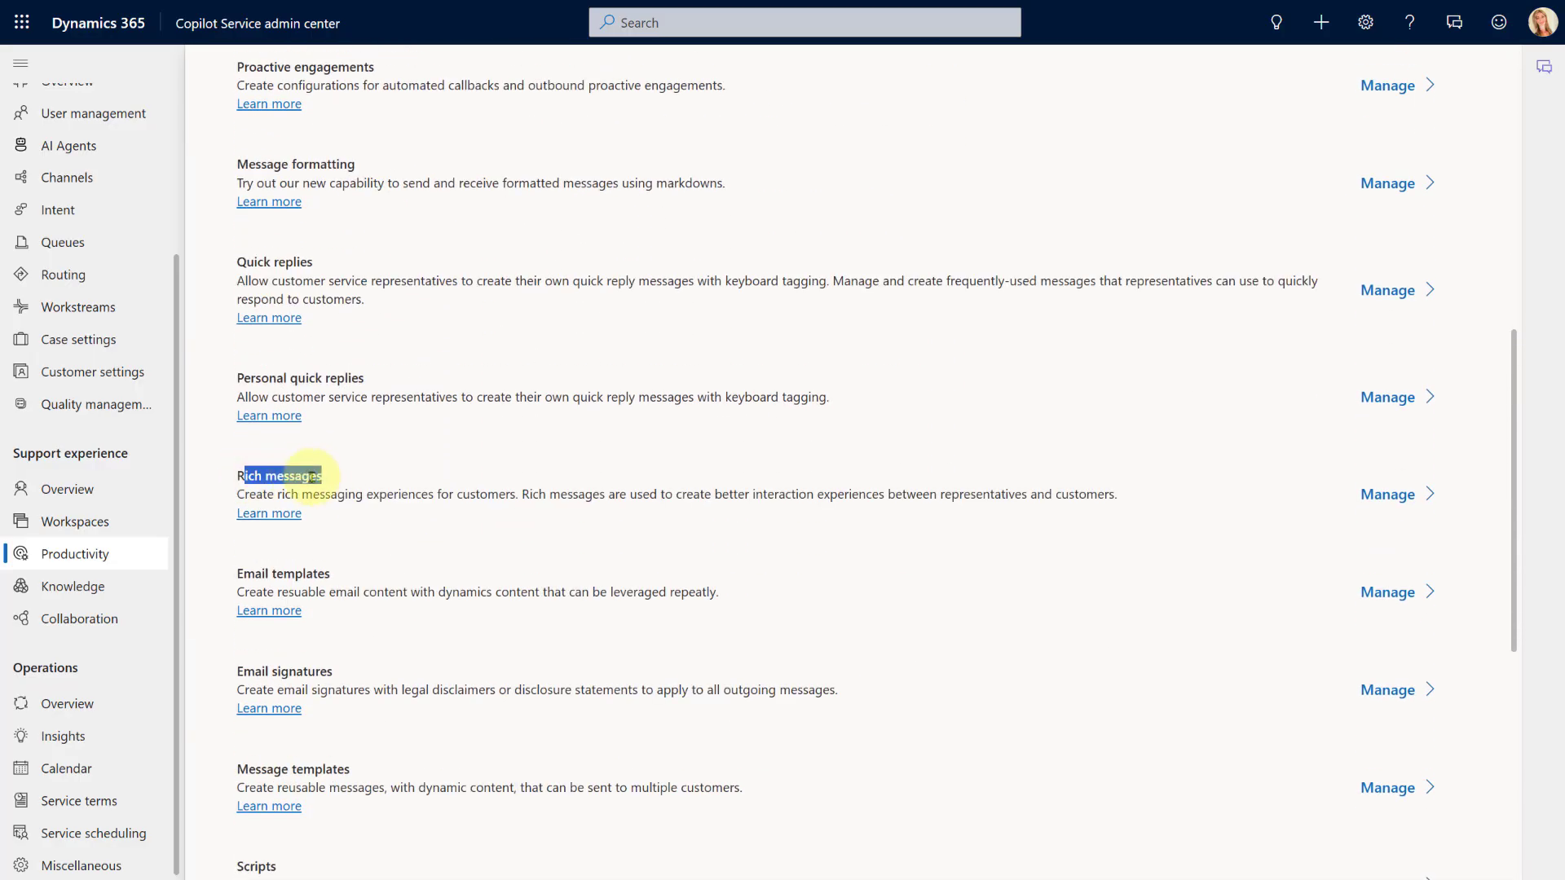
left_click(461, 513)
left_click(1395, 497)
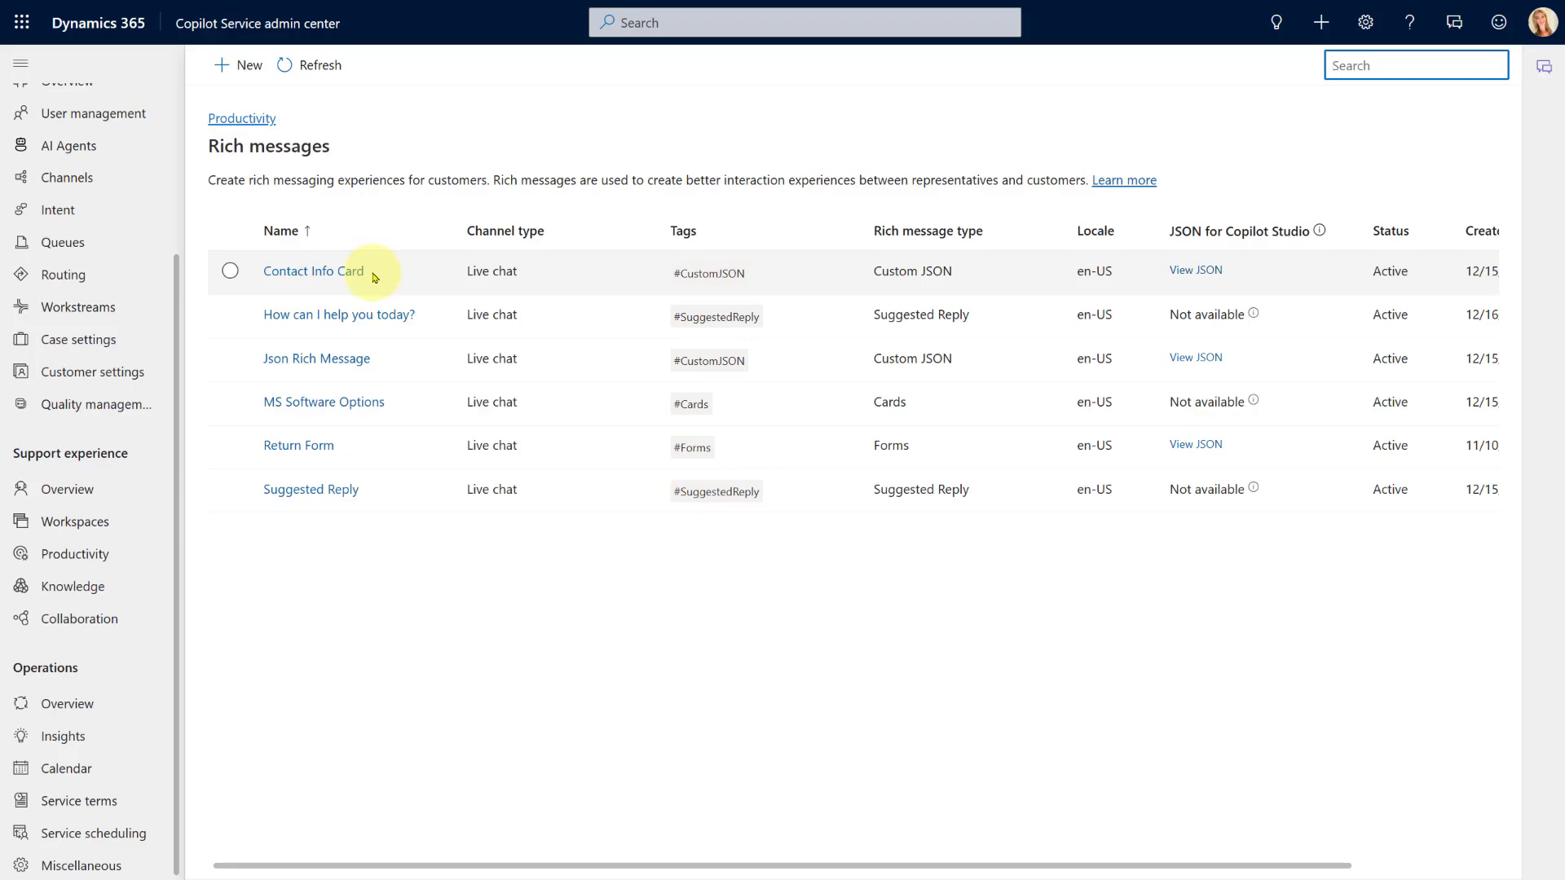
Open the 'How can I help you today?' suggested reply in Designer and review its Title
left_click(321, 317)
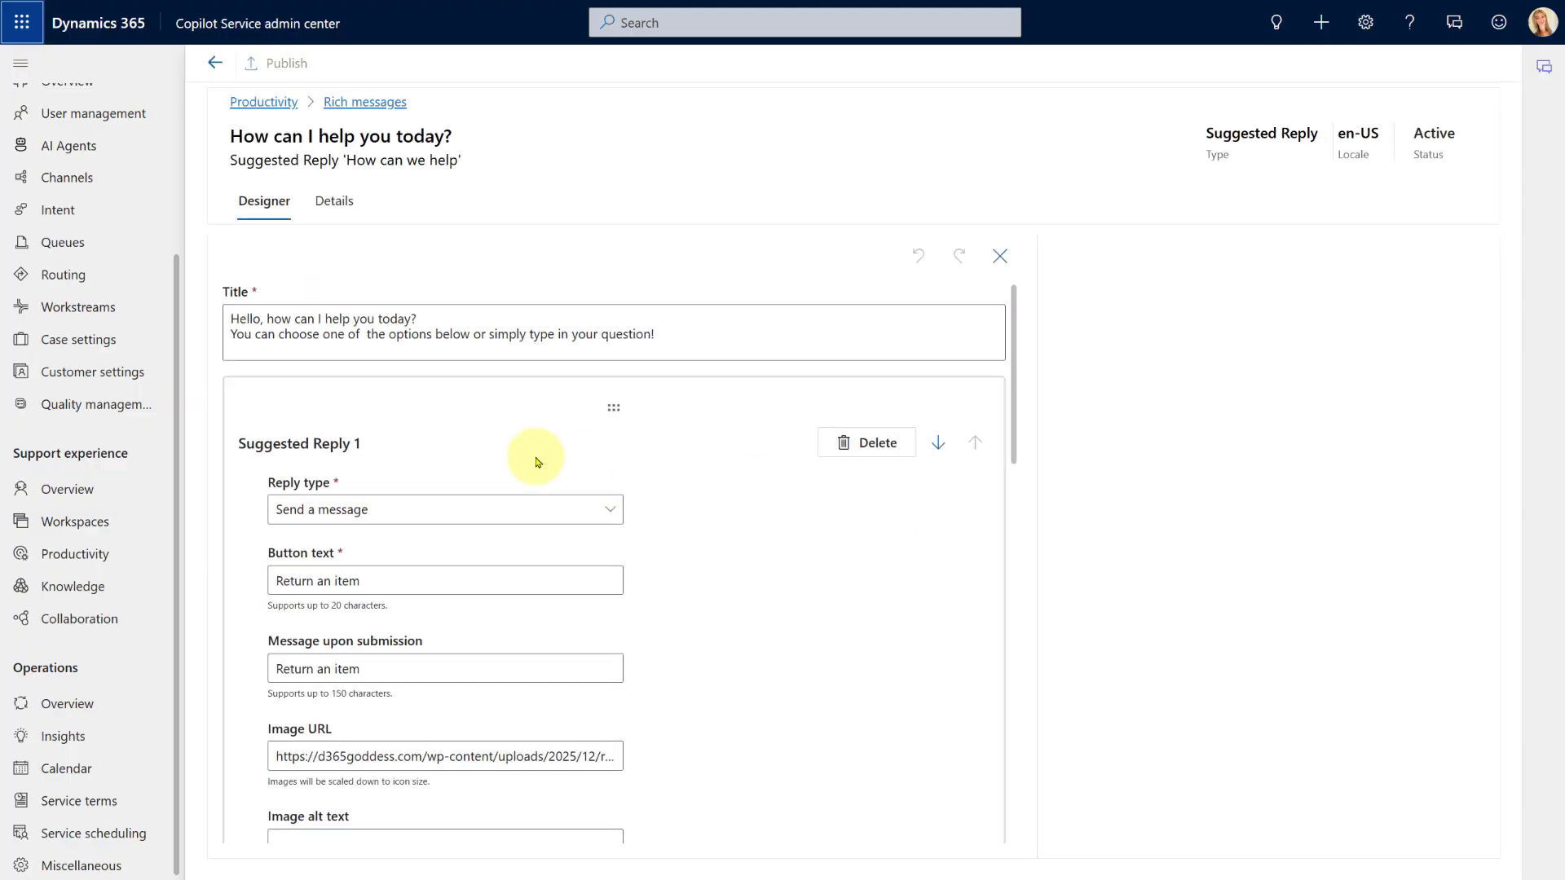
scroll(534, 428, "down", 2)
scroll(534, 429, "up", 2)
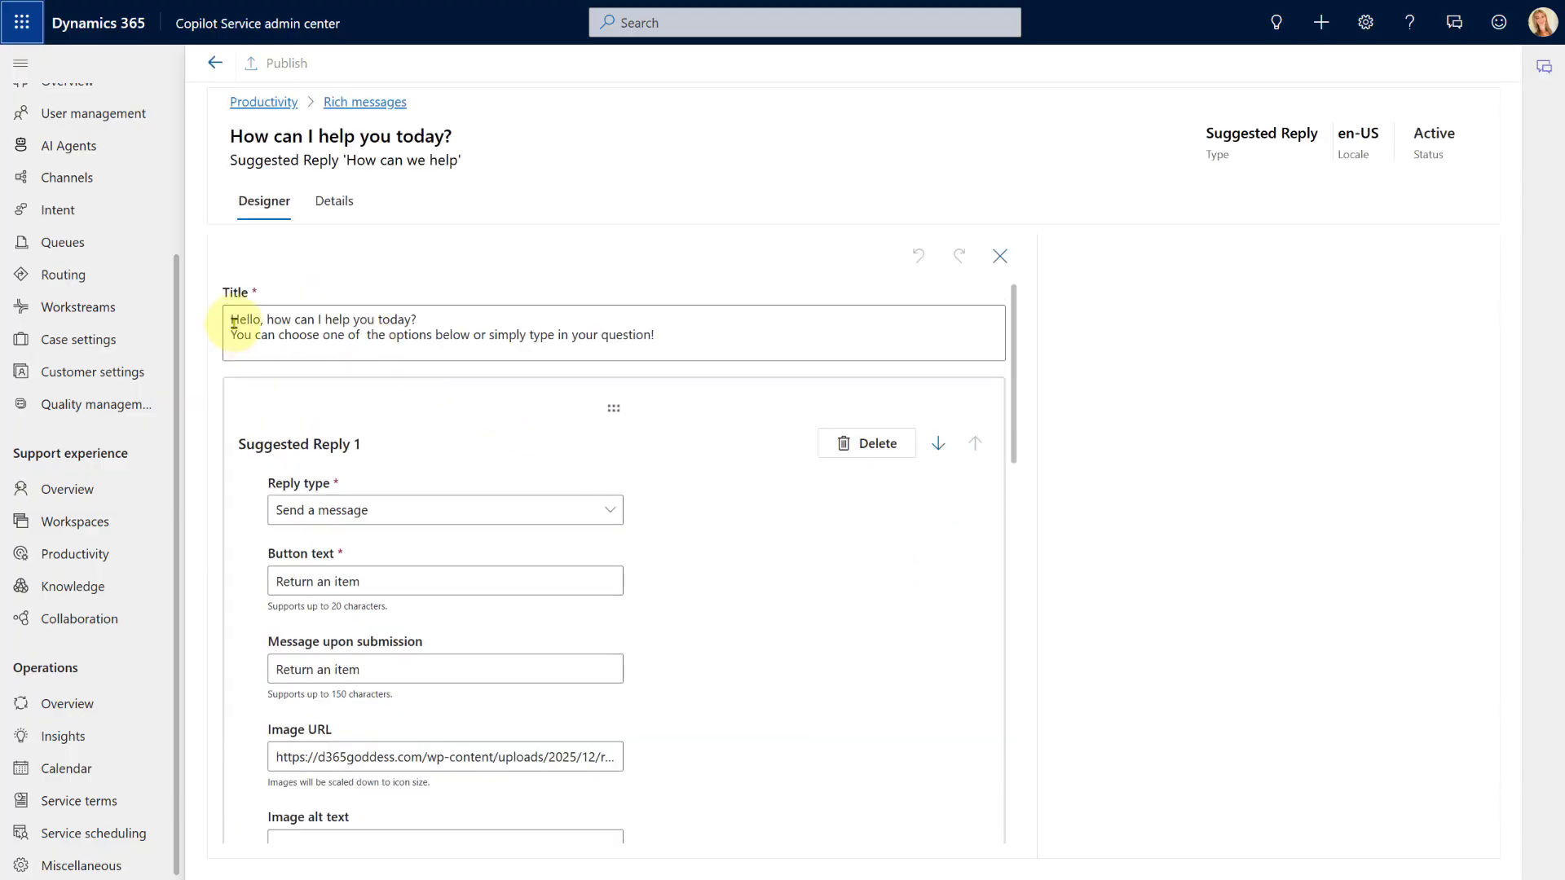
left_click_drag(234, 323, 741, 335)
left_click(730, 343)
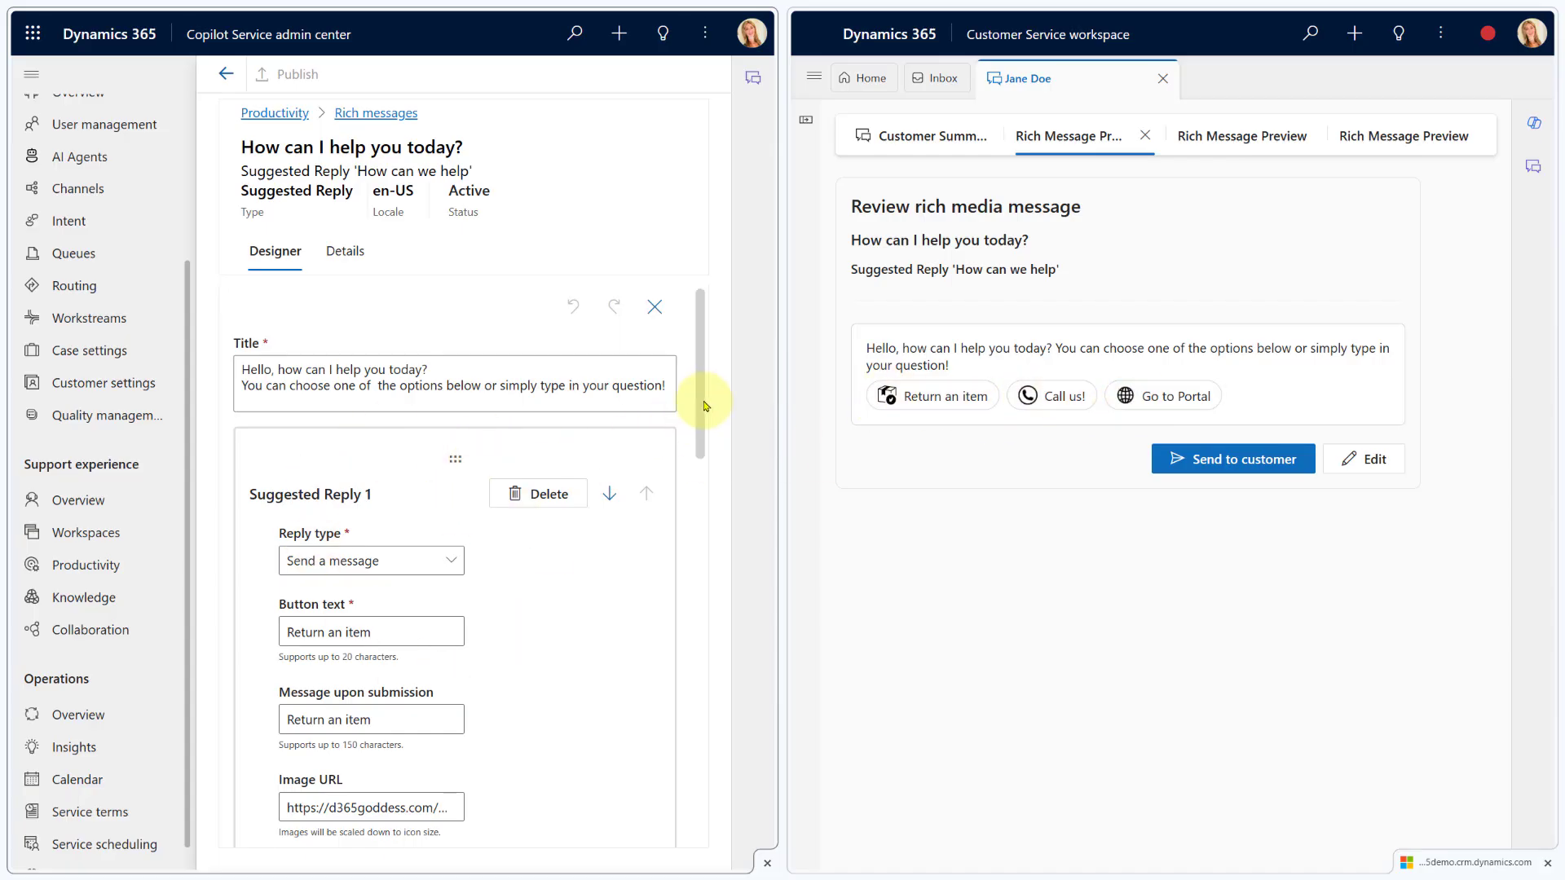
Review the first reply's 'Return an item' button text and its submission message
left_click_drag(697, 408, 704, 432)
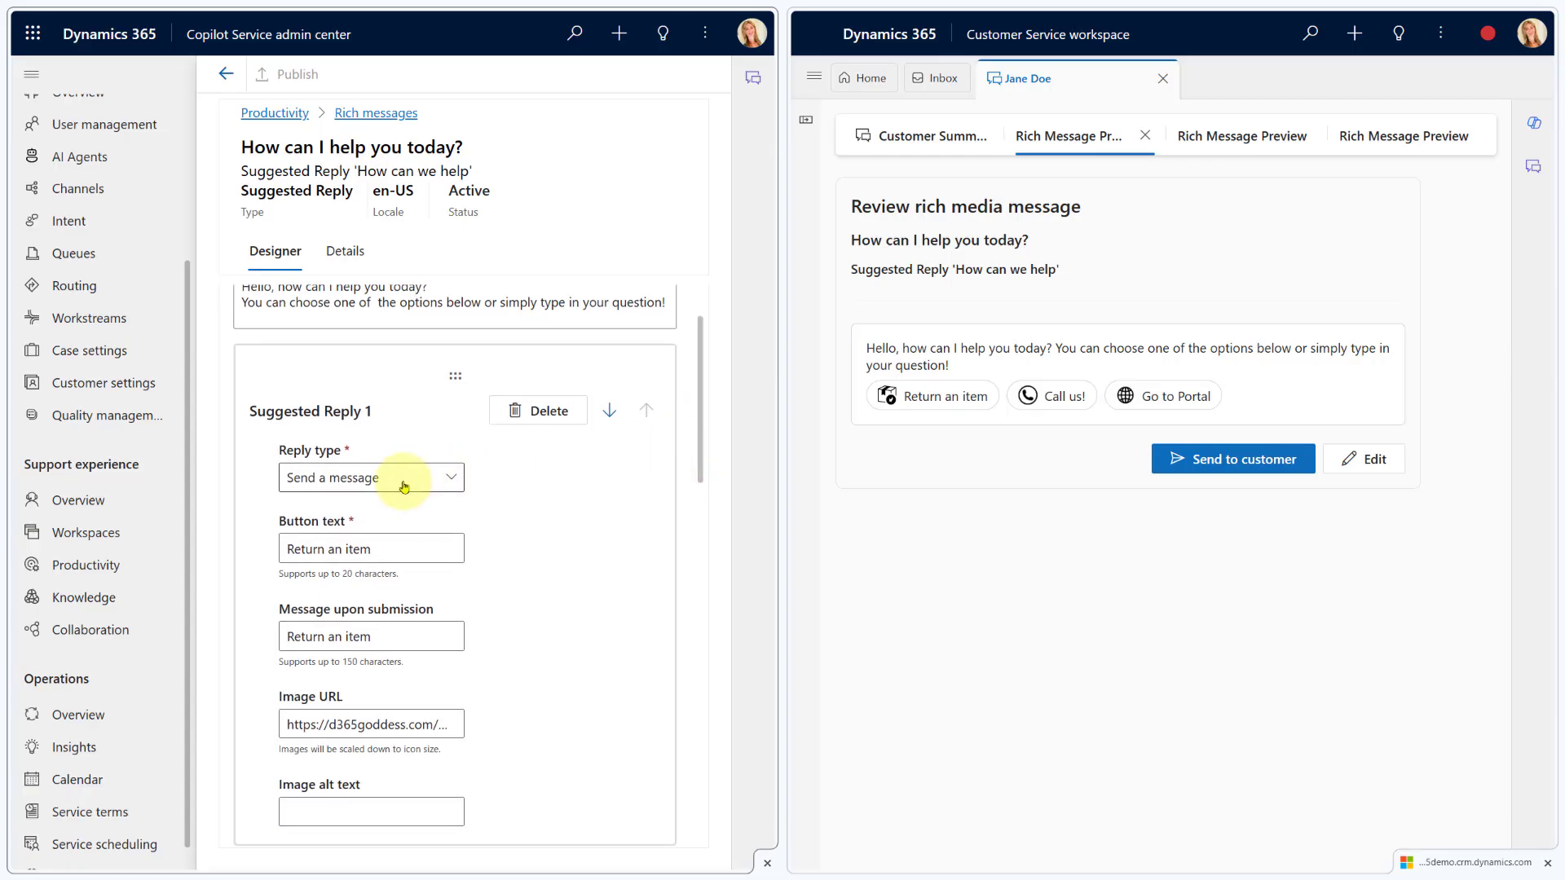
left_click_drag(392, 549, 280, 541)
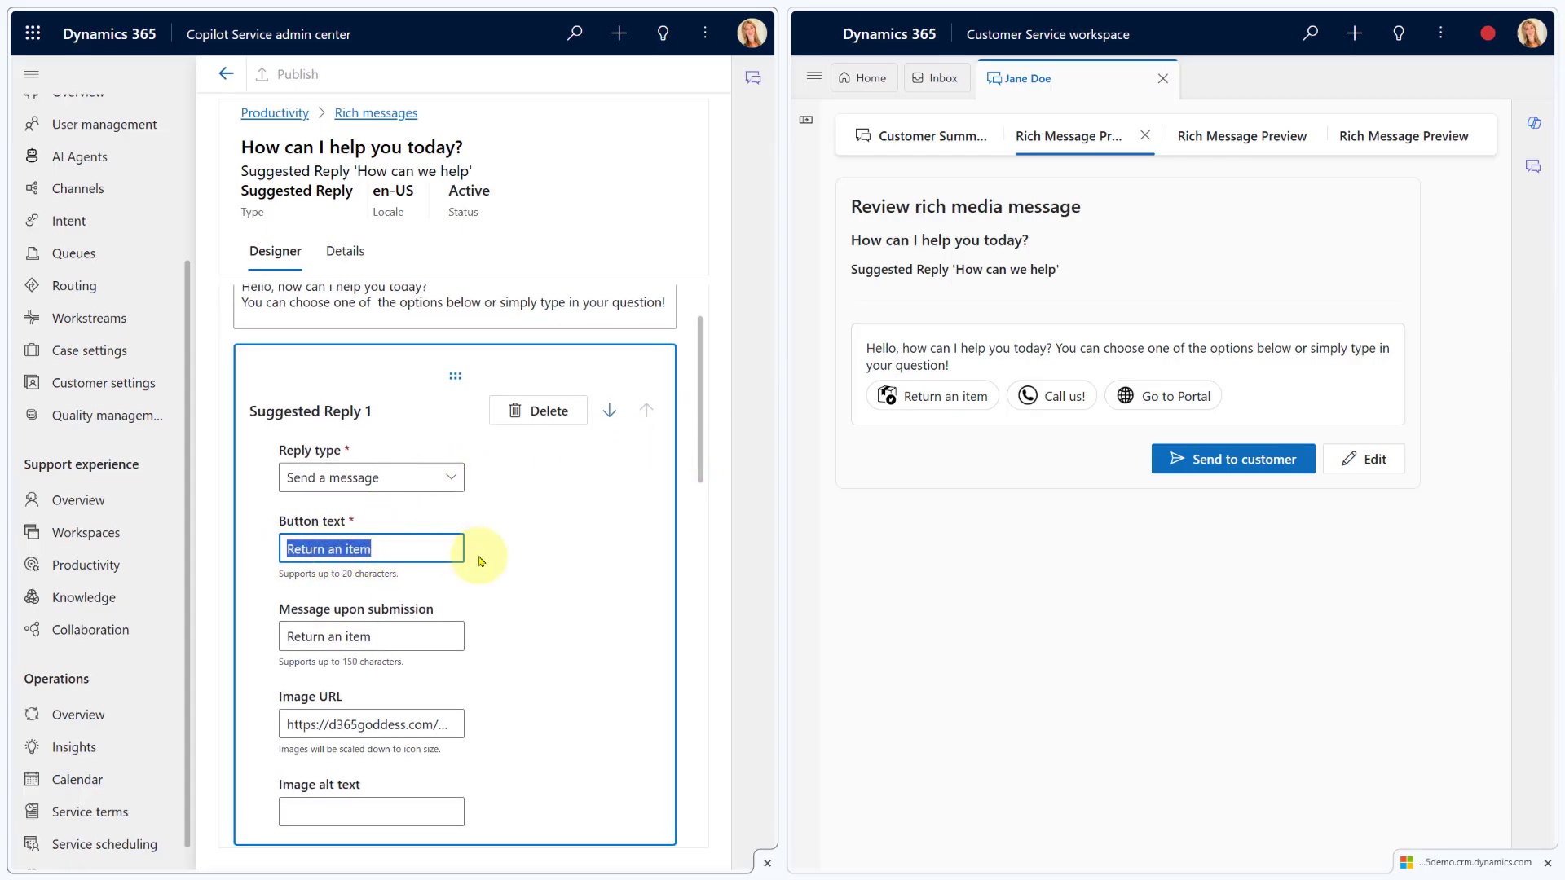
left_click(541, 552)
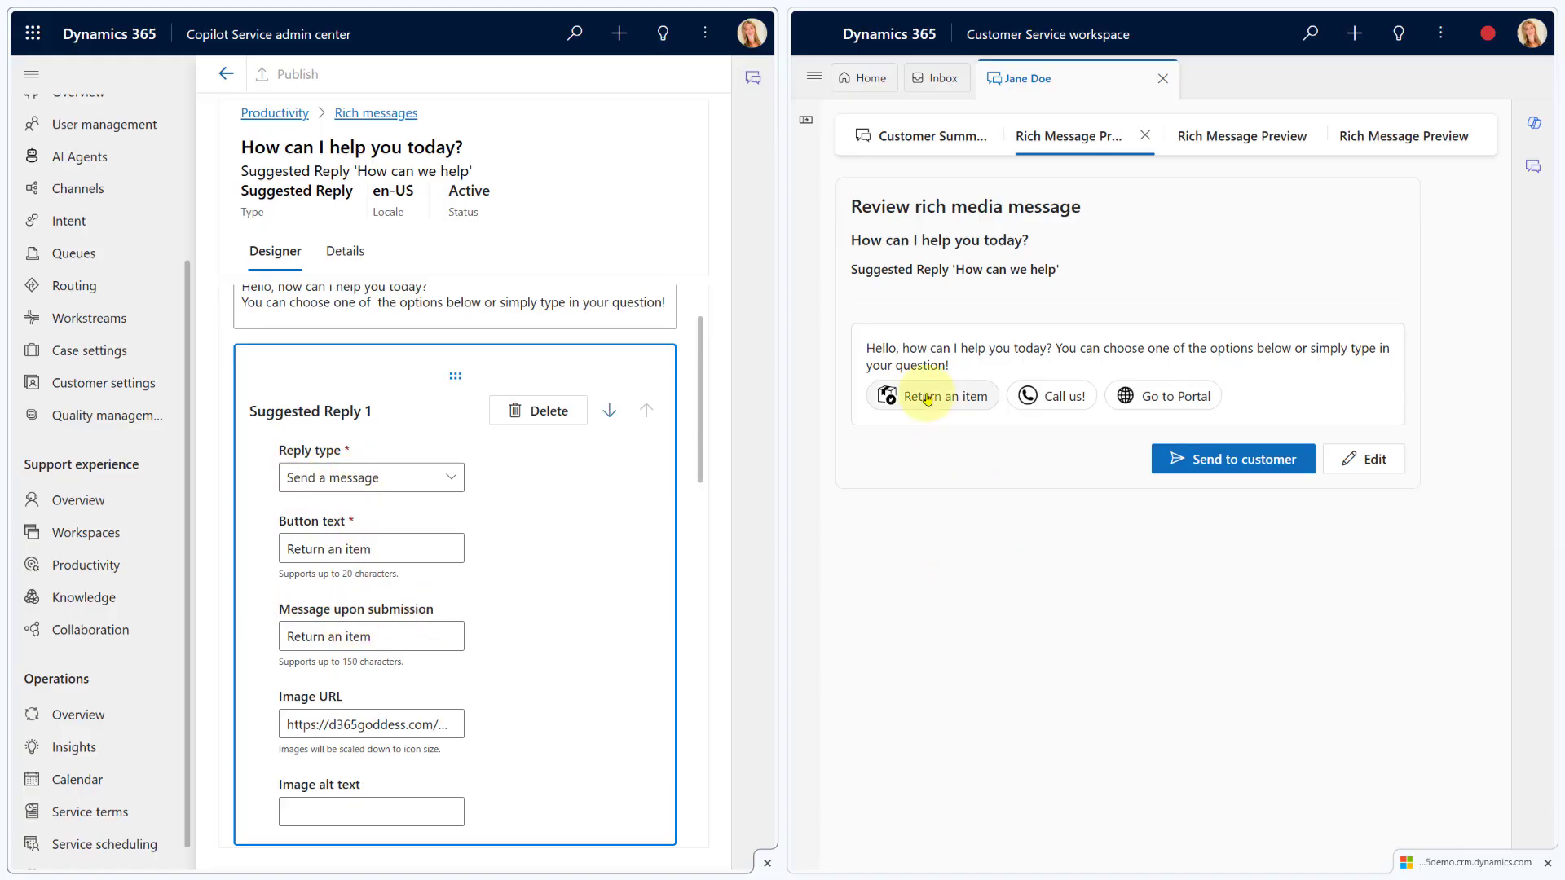
left_click_drag(374, 637, 290, 640)
left_click(394, 637)
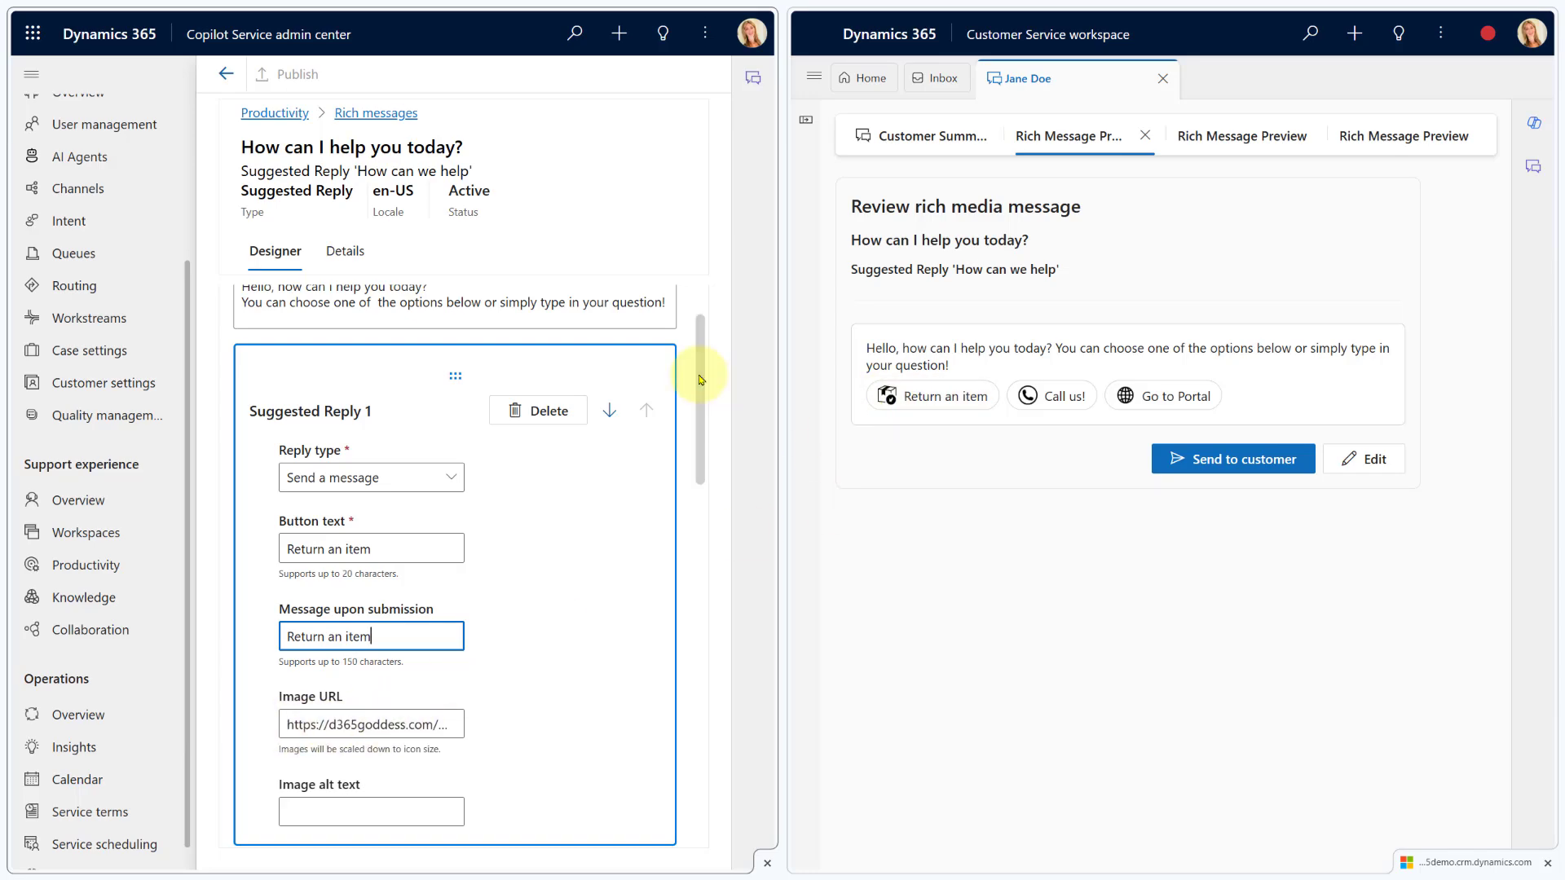
Review the third reply's 'Go to Portal' button, keeping its Open URL reply type
left_click_drag(700, 380, 699, 591)
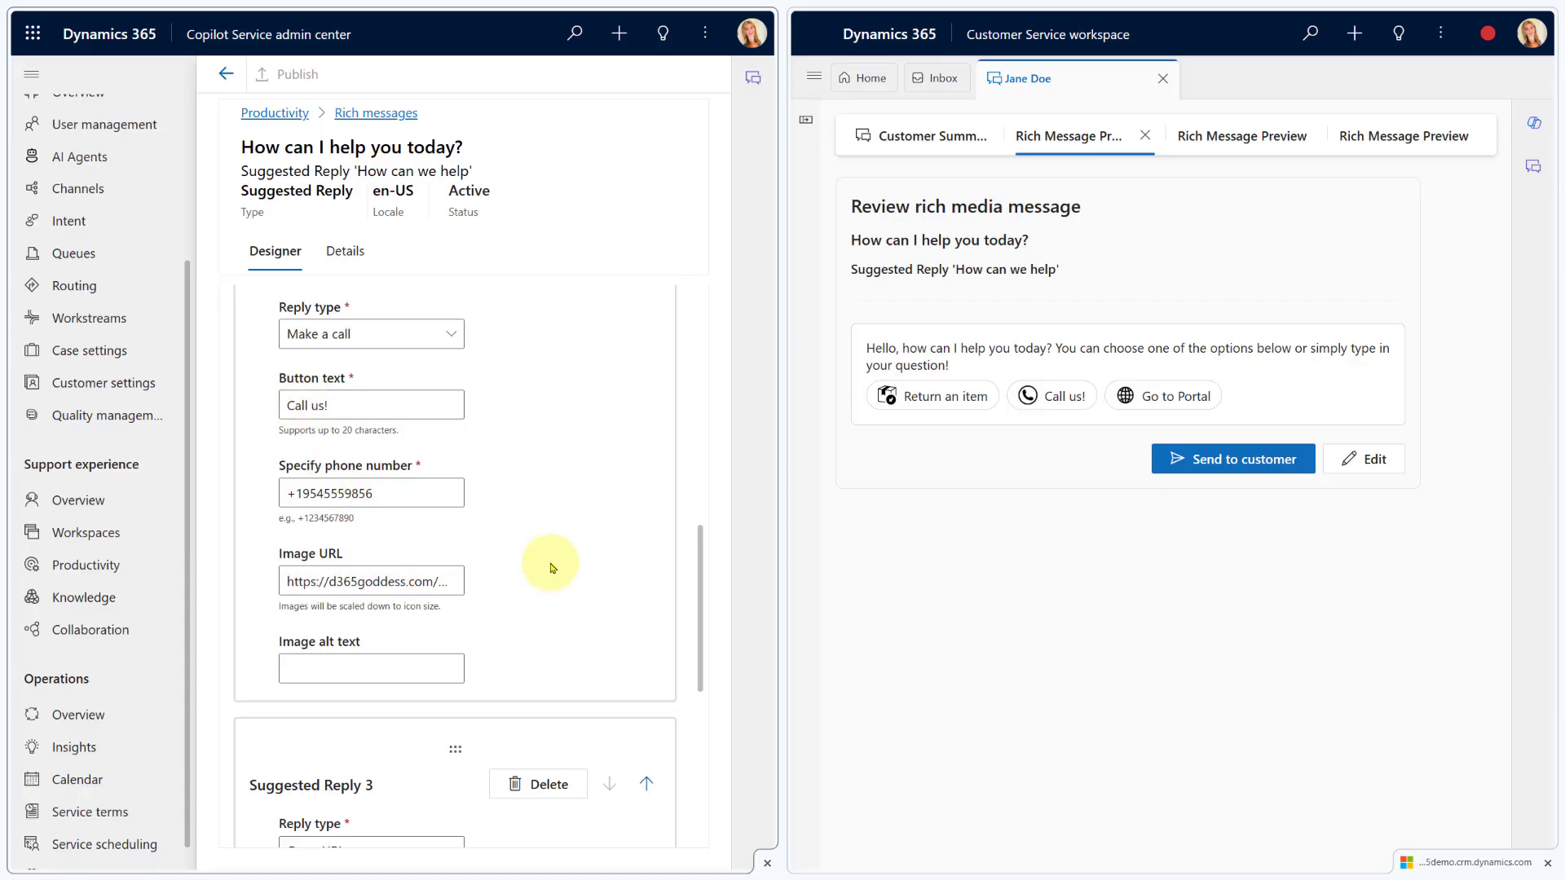
scroll(551, 568, "down", 5)
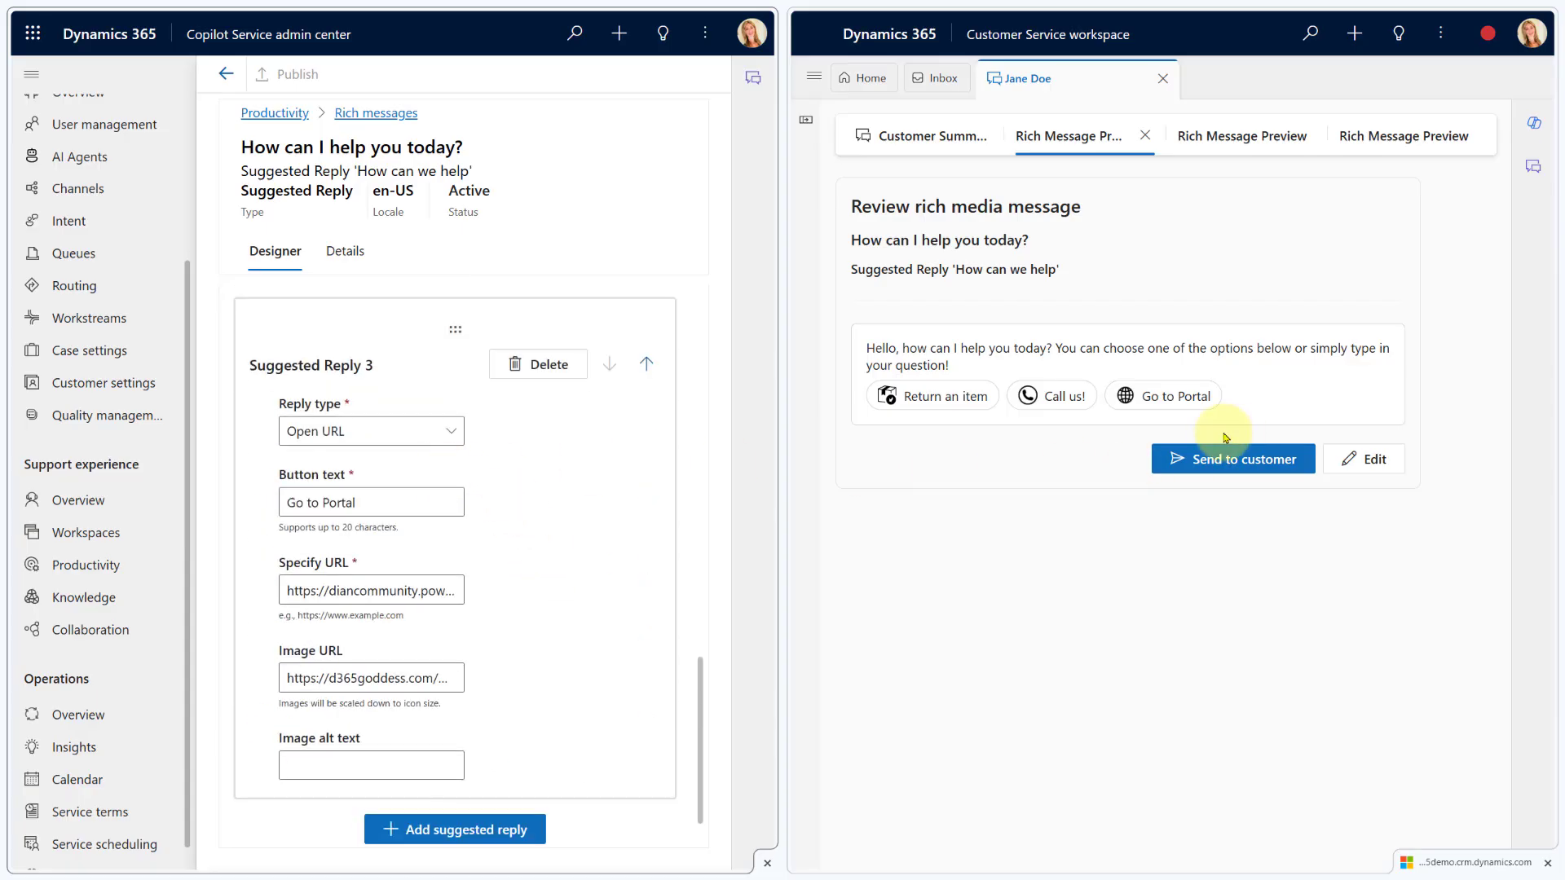
left_click_drag(371, 502, 283, 501)
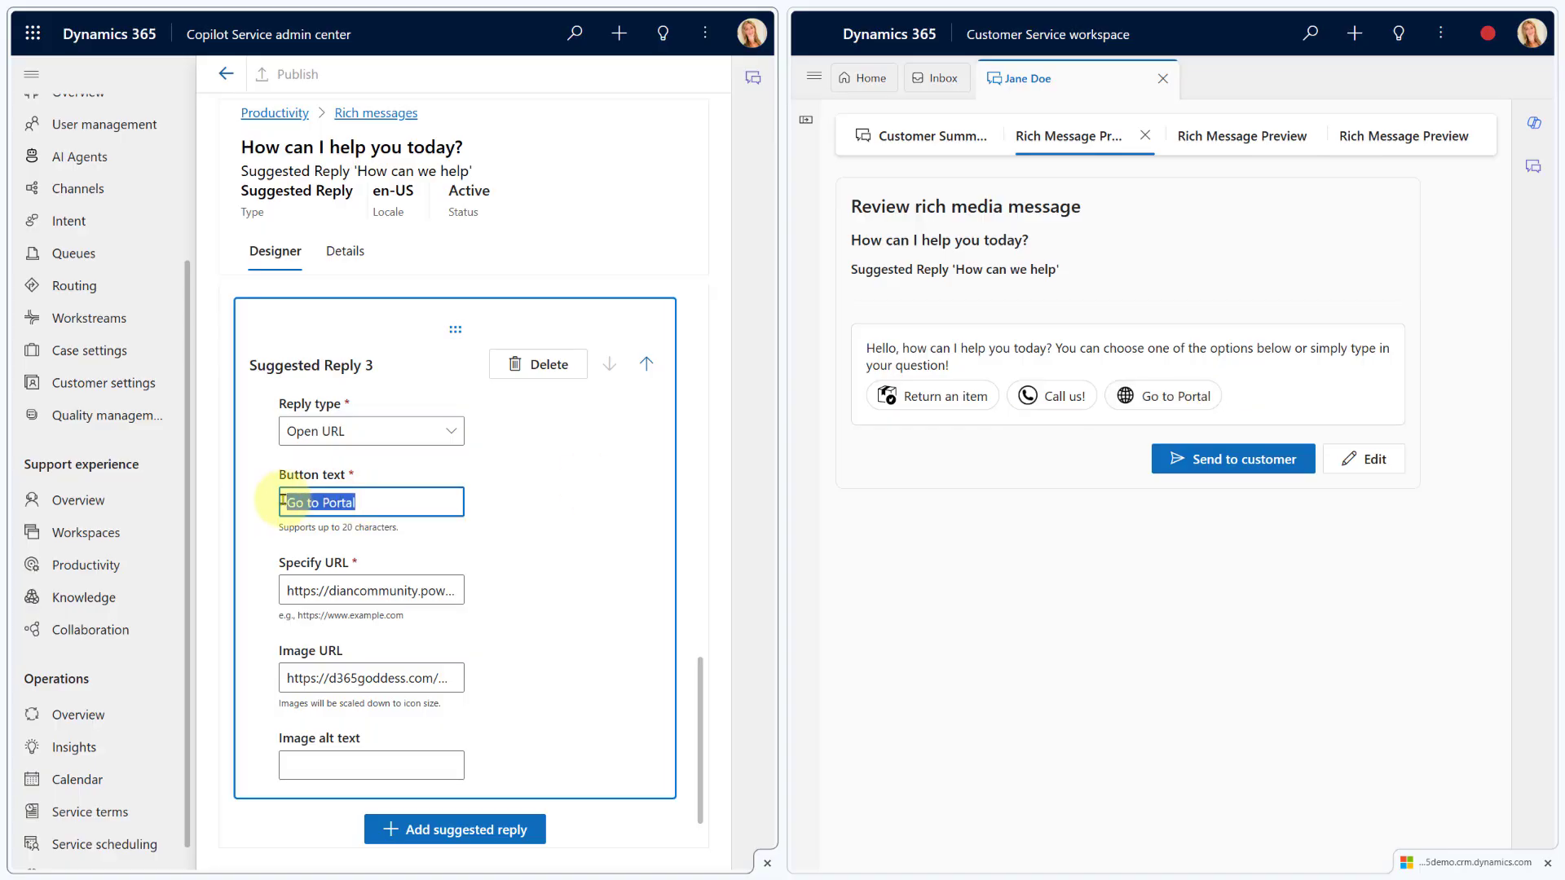
left_click(447, 434)
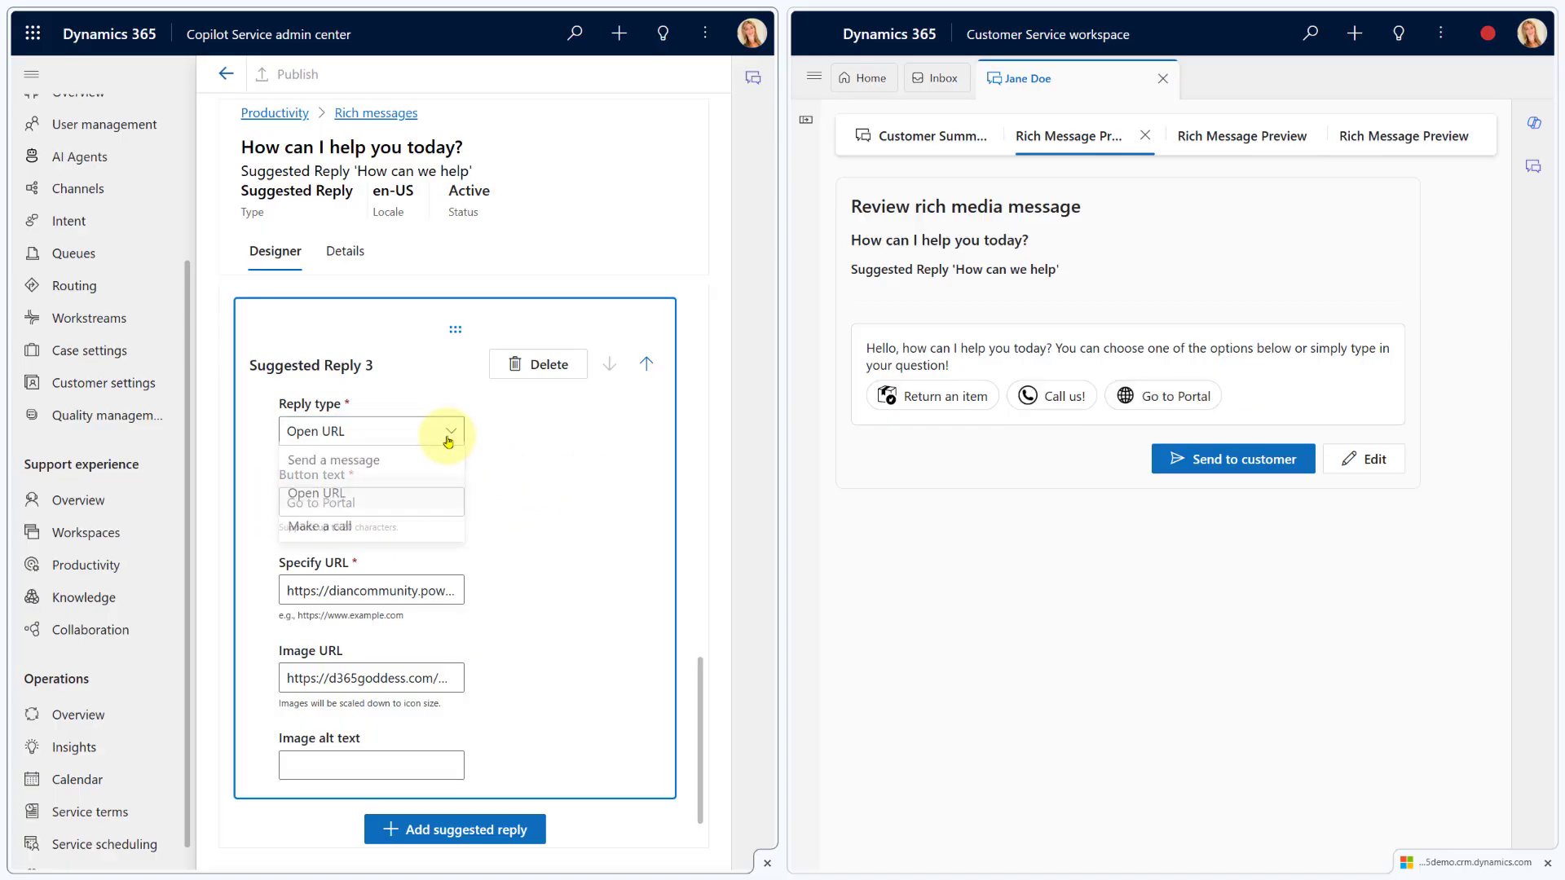
left_click(536, 499)
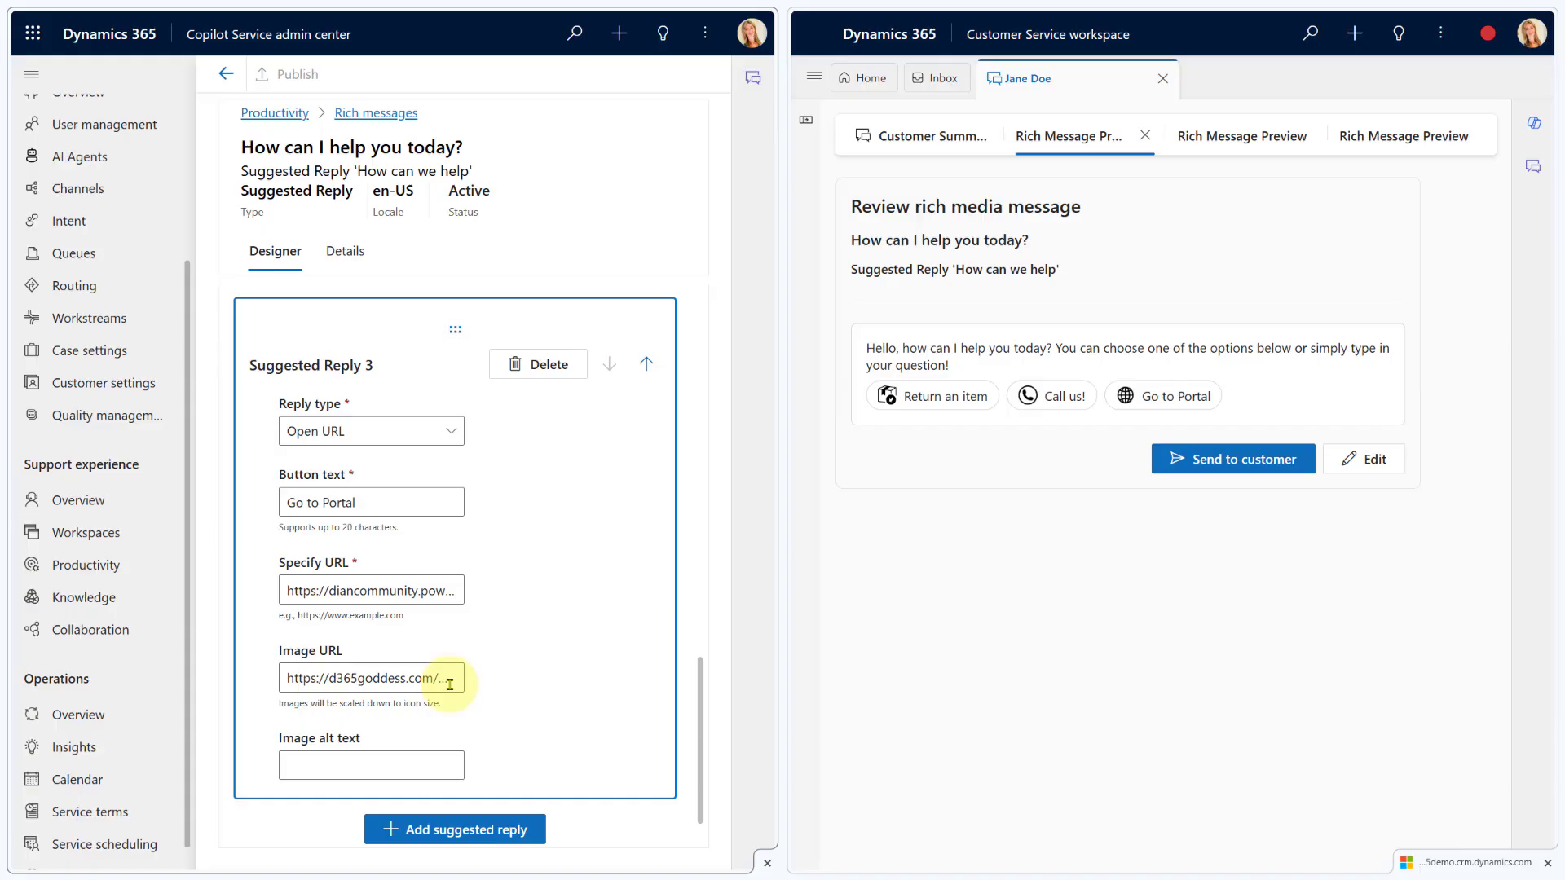
scroll(550, 601, "up", 10)
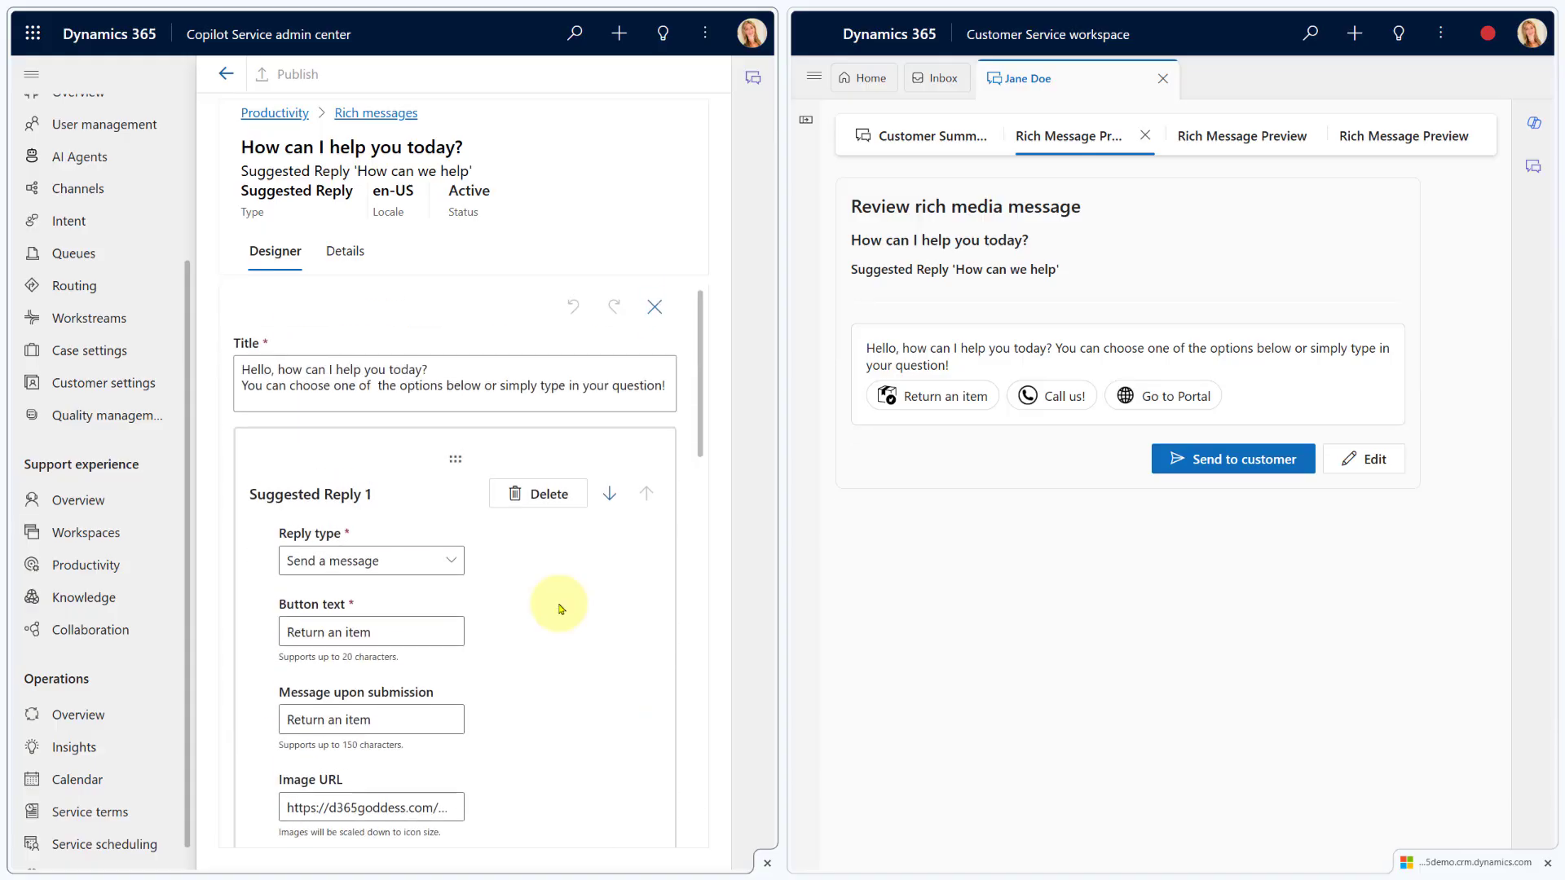
Check the message's Details tab, return to the list, and start a new rich message
left_click(353, 262)
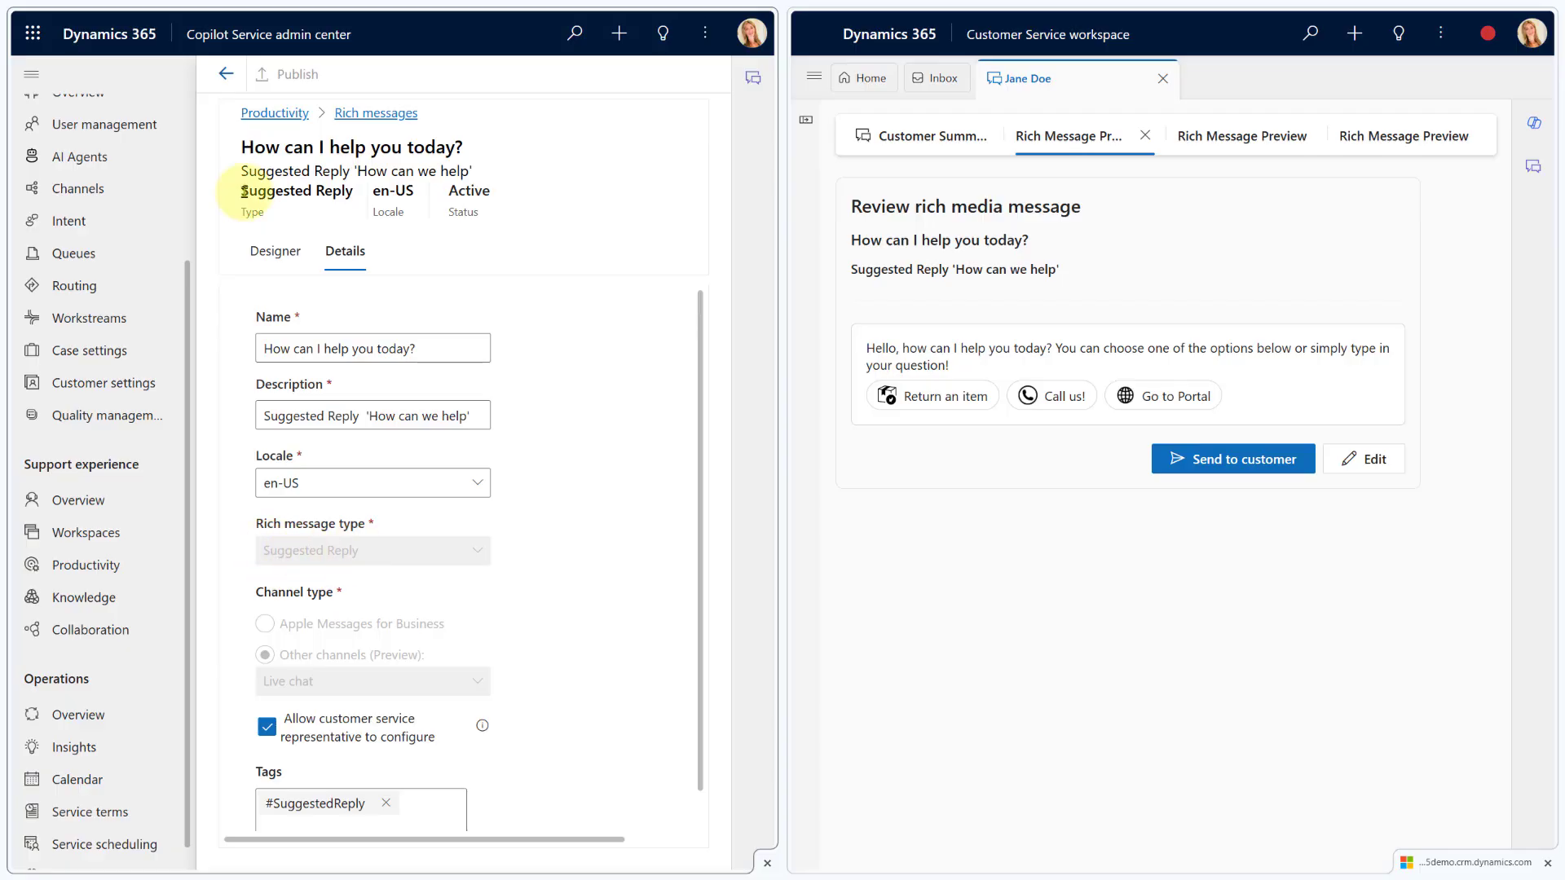
left_click(229, 78)
left_click(249, 76)
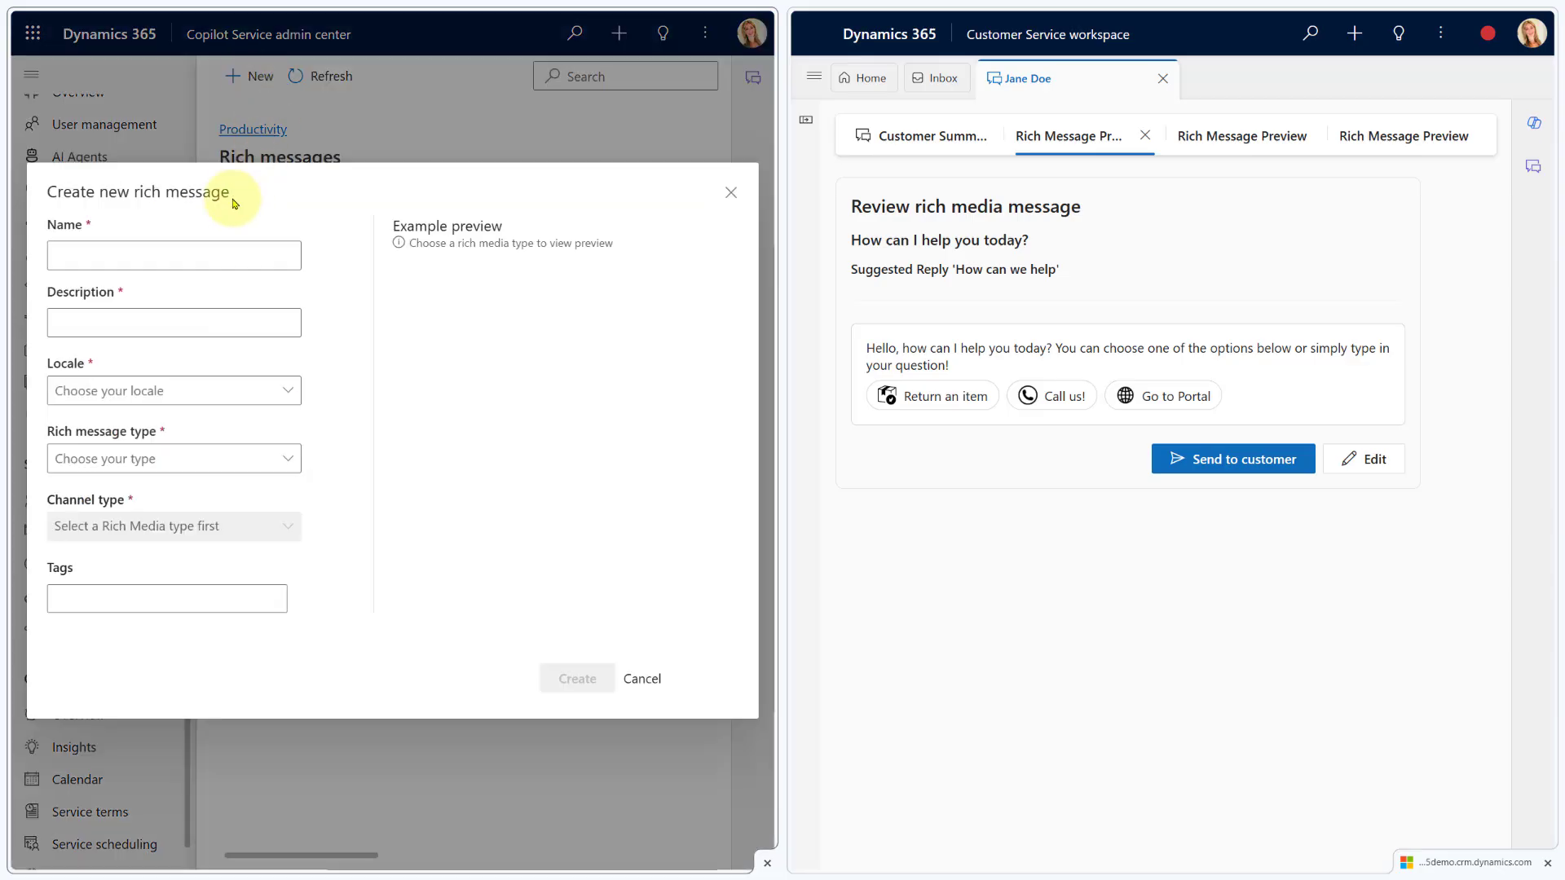
Leave Name and Description empty and set the new message's locale to en-US
left_click(83, 252)
left_click(115, 330)
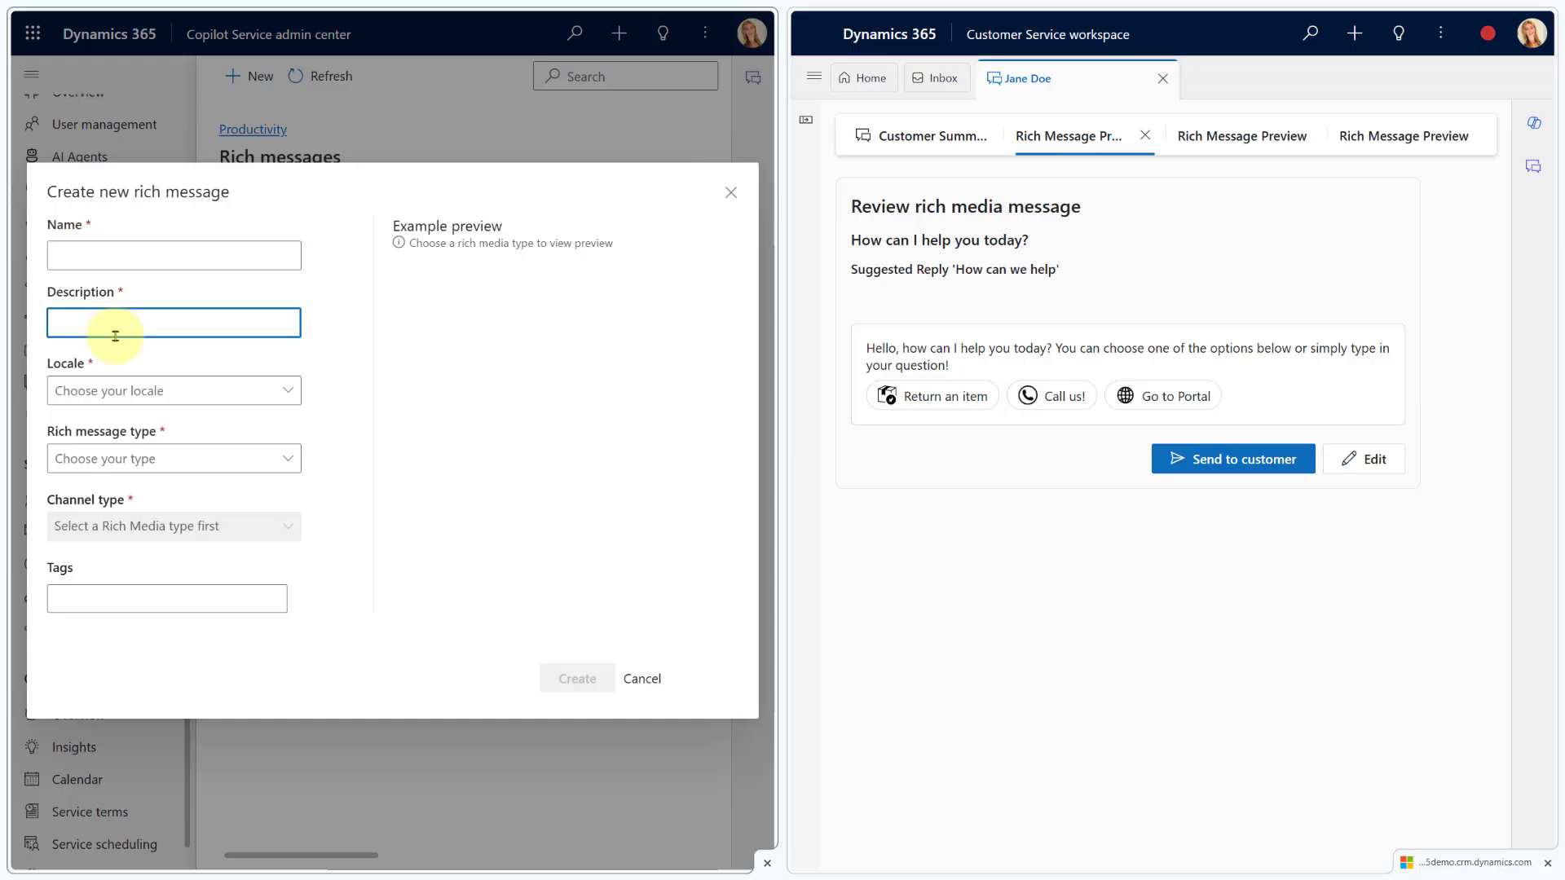
left_click(222, 399)
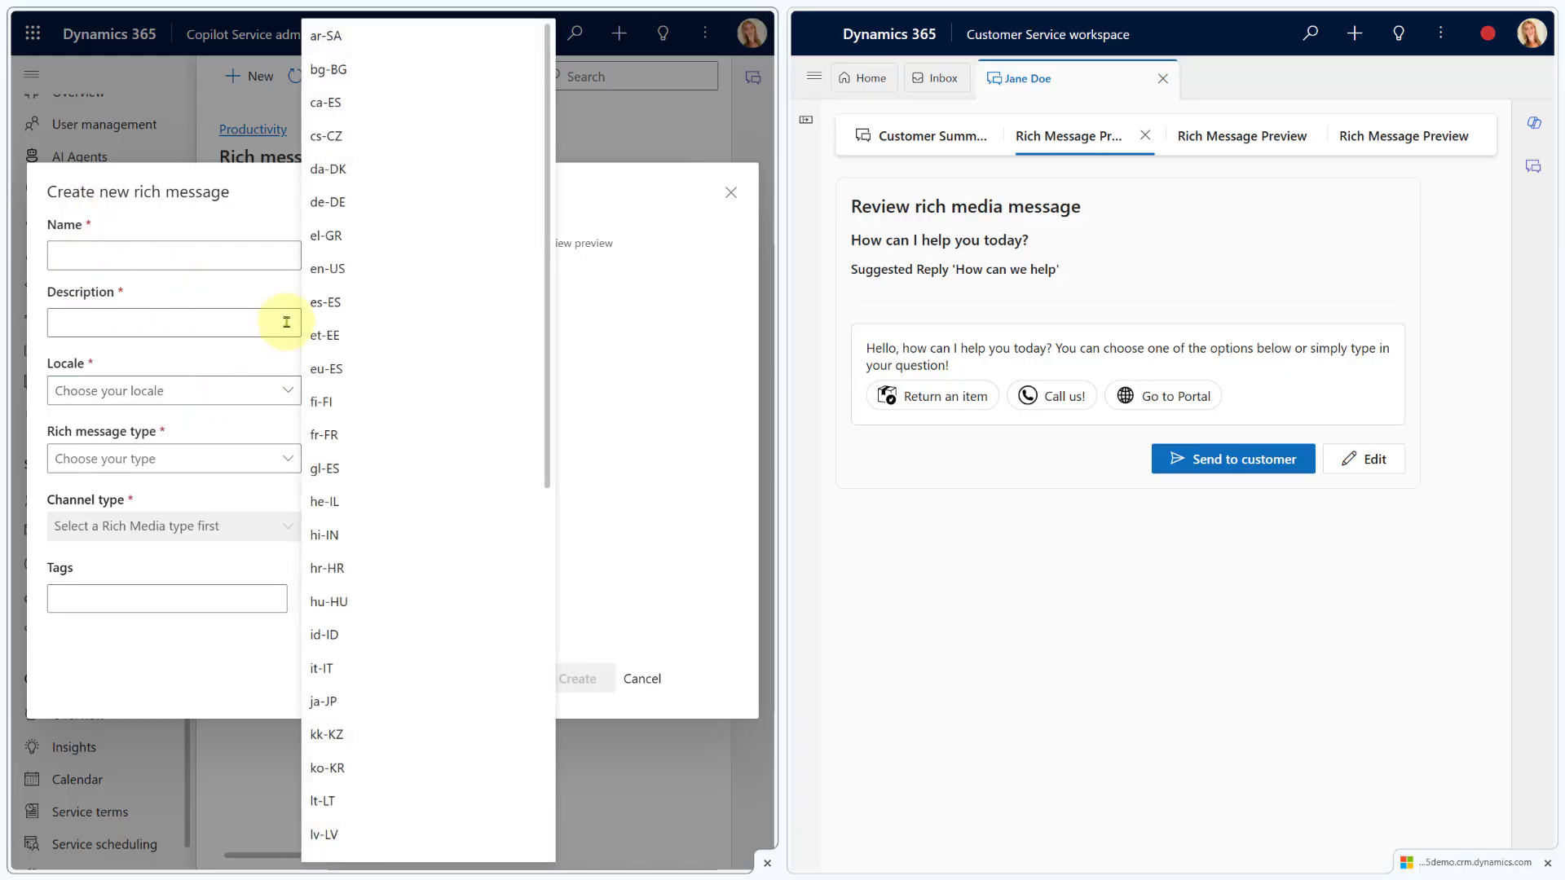
left_click(339, 271)
Try Apple Pay and Authentication, then settle on Cards type with the Live chat channel
left_click(252, 459)
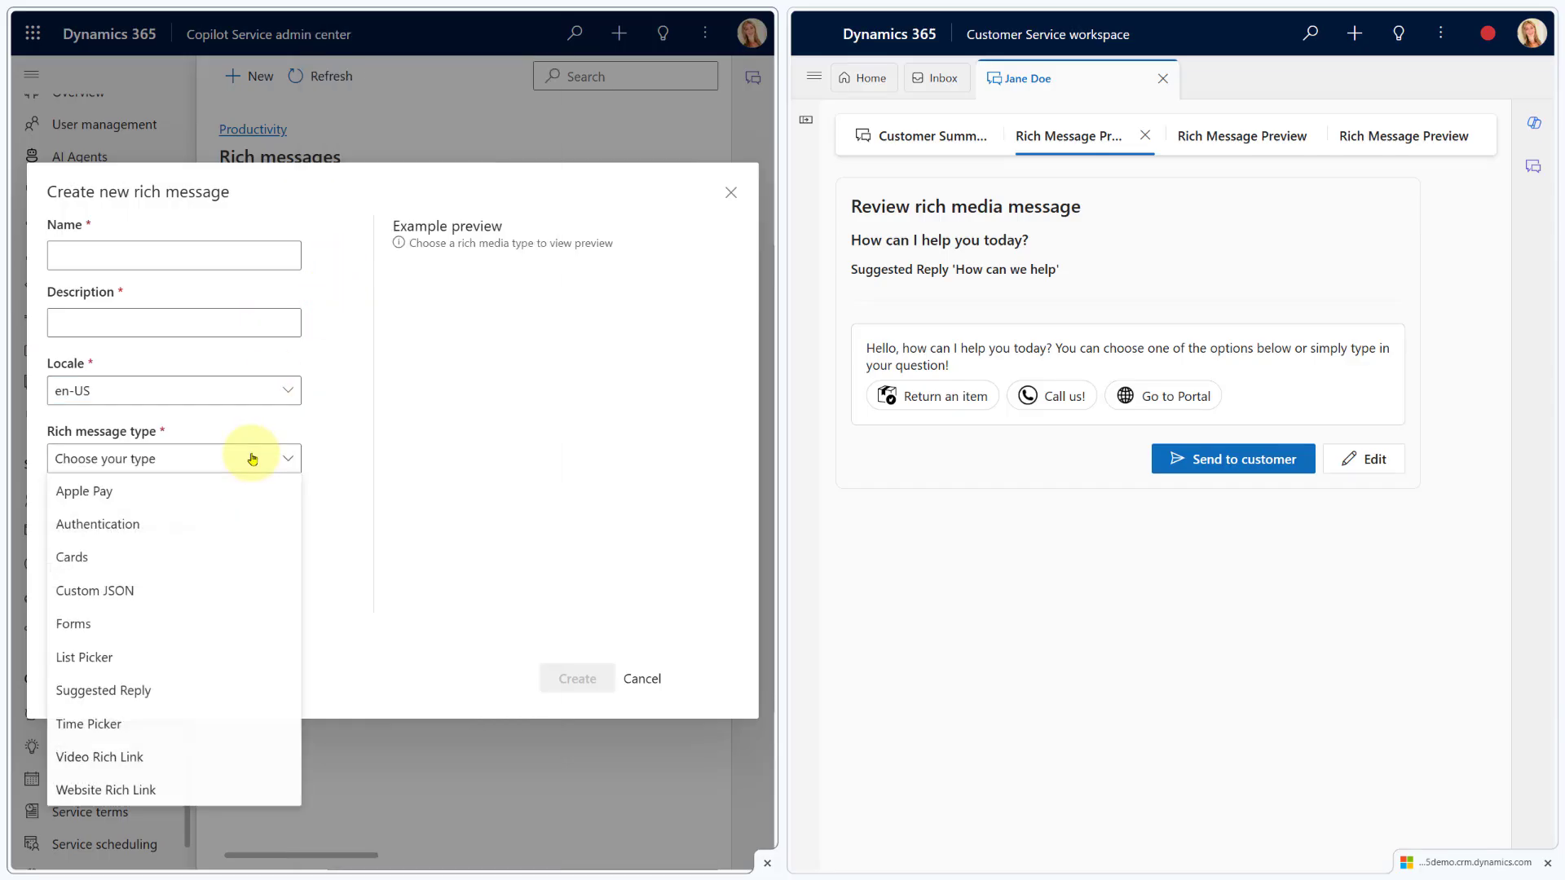
left_click(160, 492)
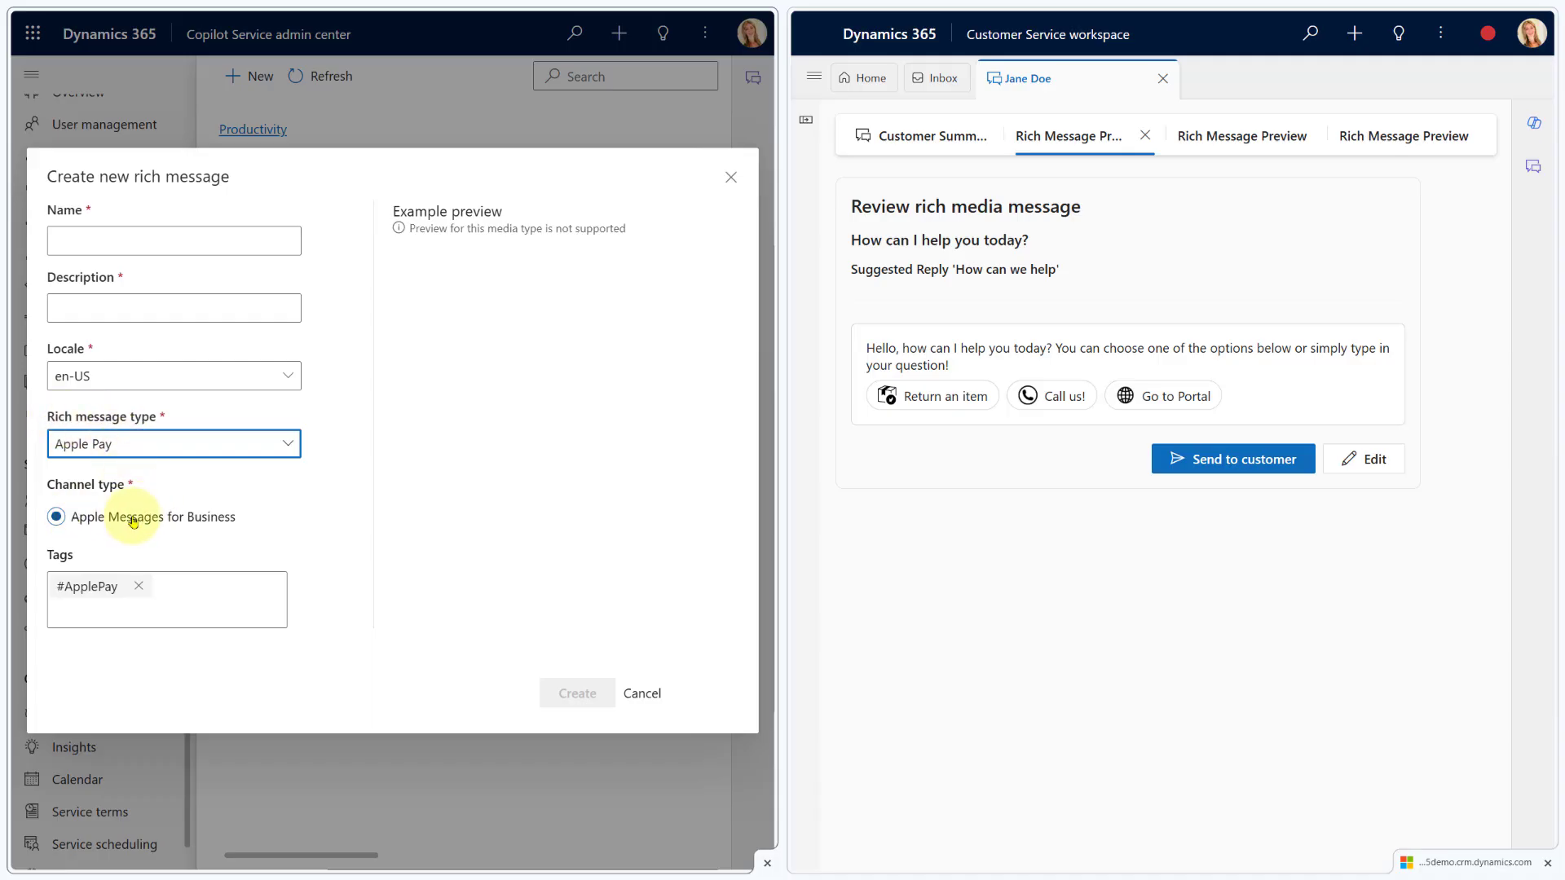
left_click(196, 447)
left_click(155, 515)
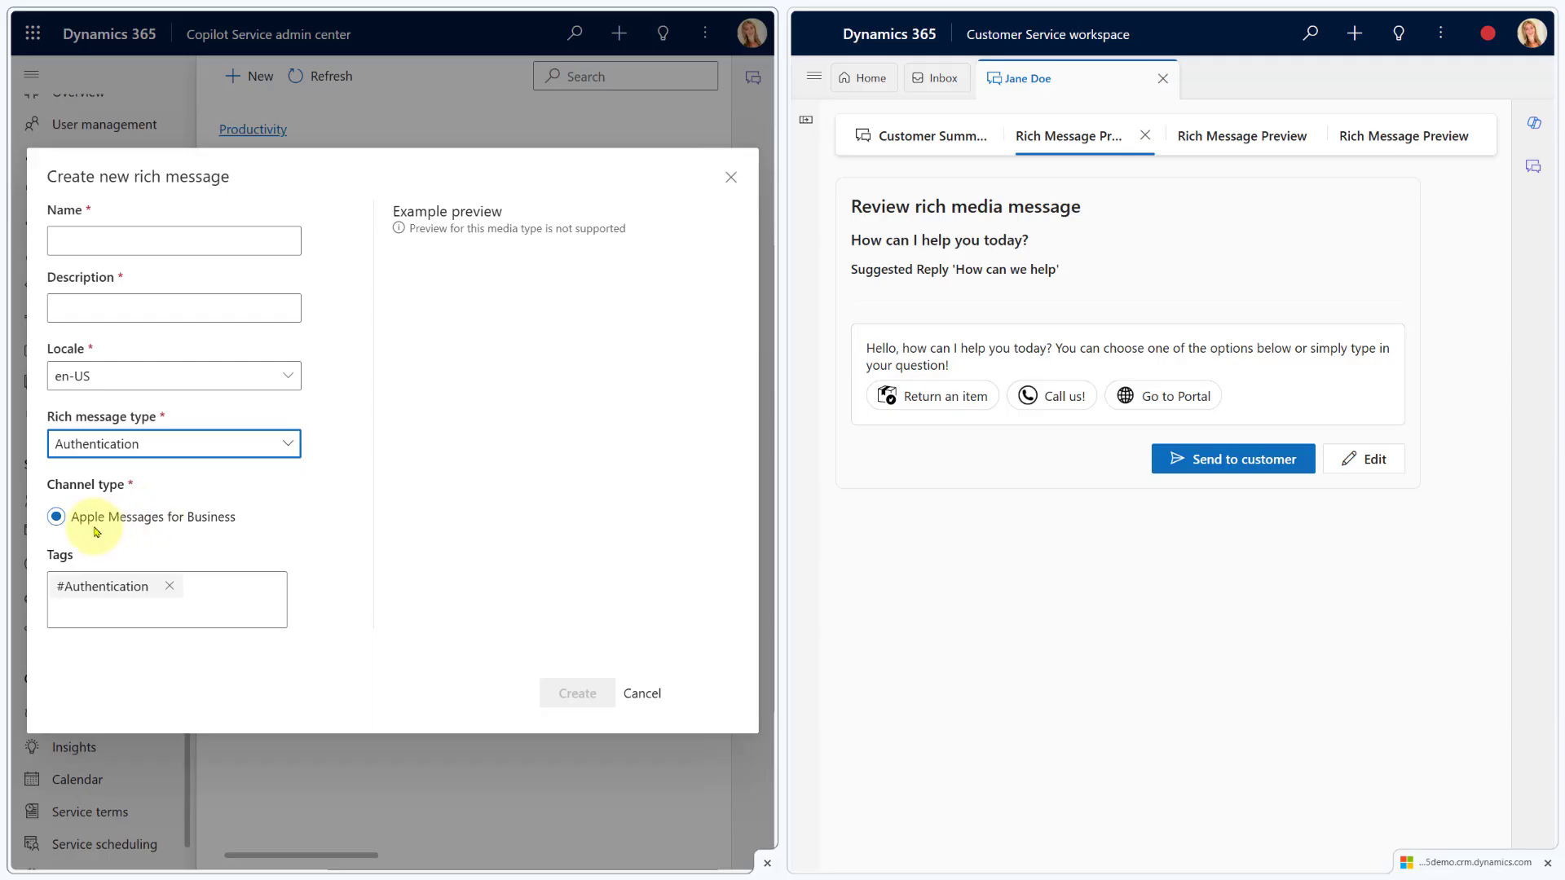
left_click(183, 446)
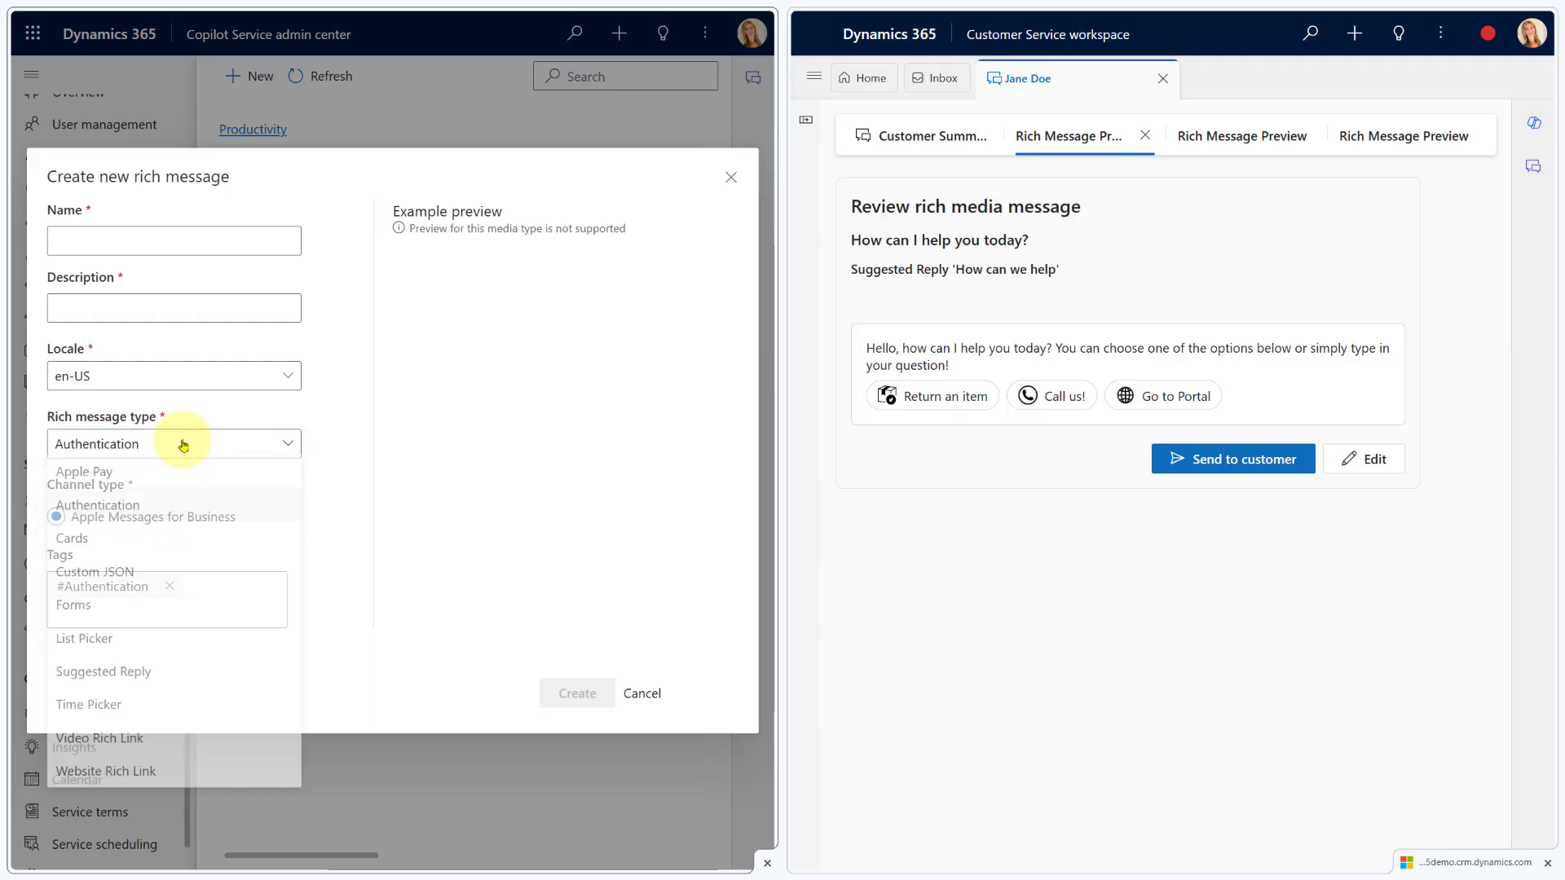
left_click(140, 546)
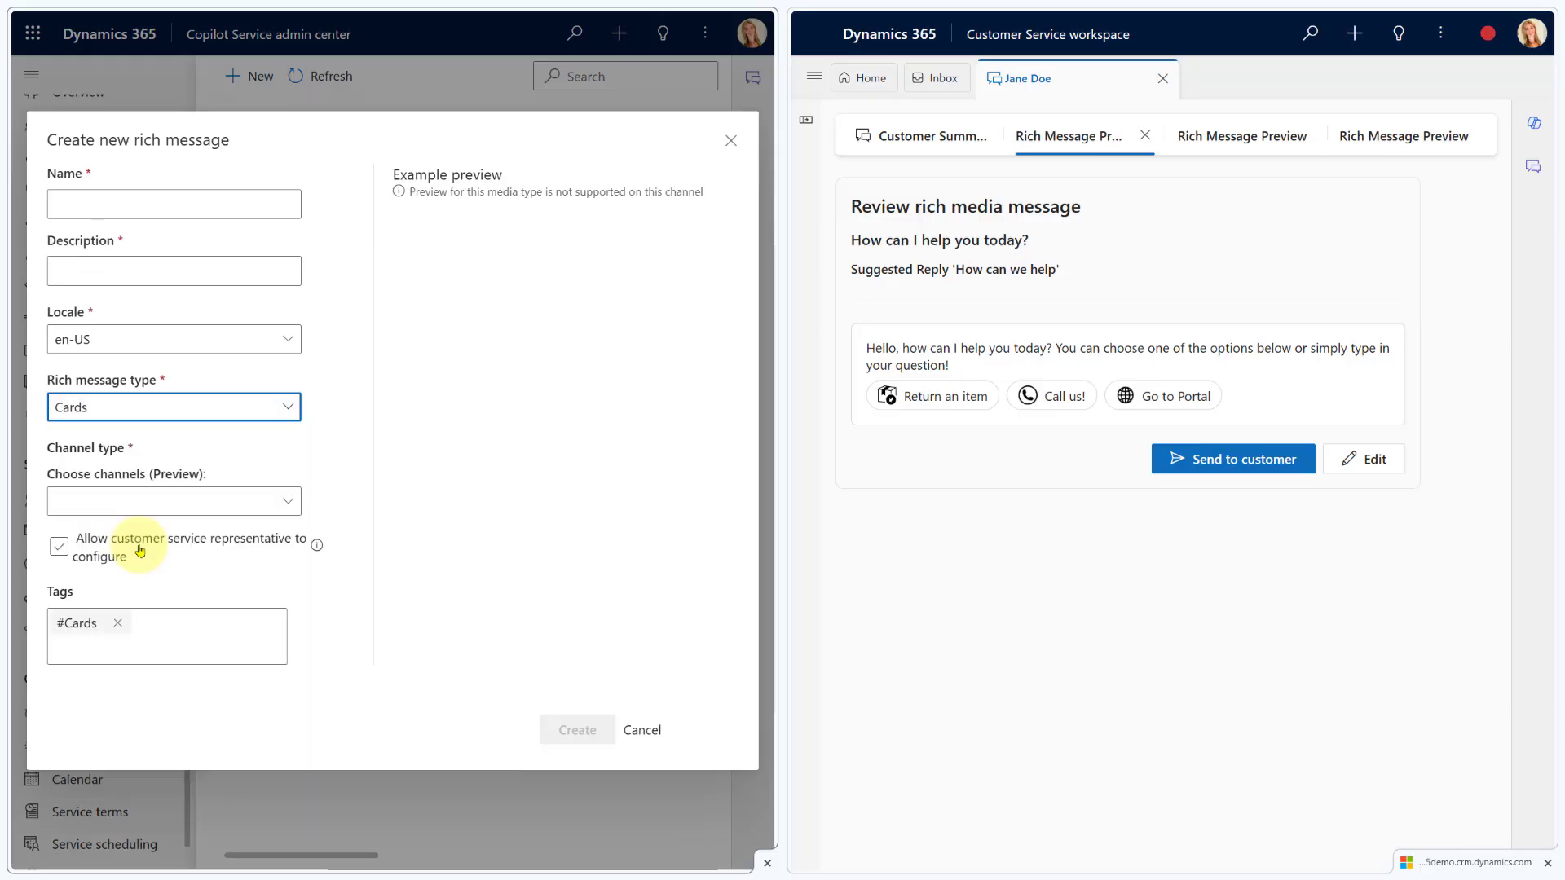
left_click(212, 505)
left_click(106, 536)
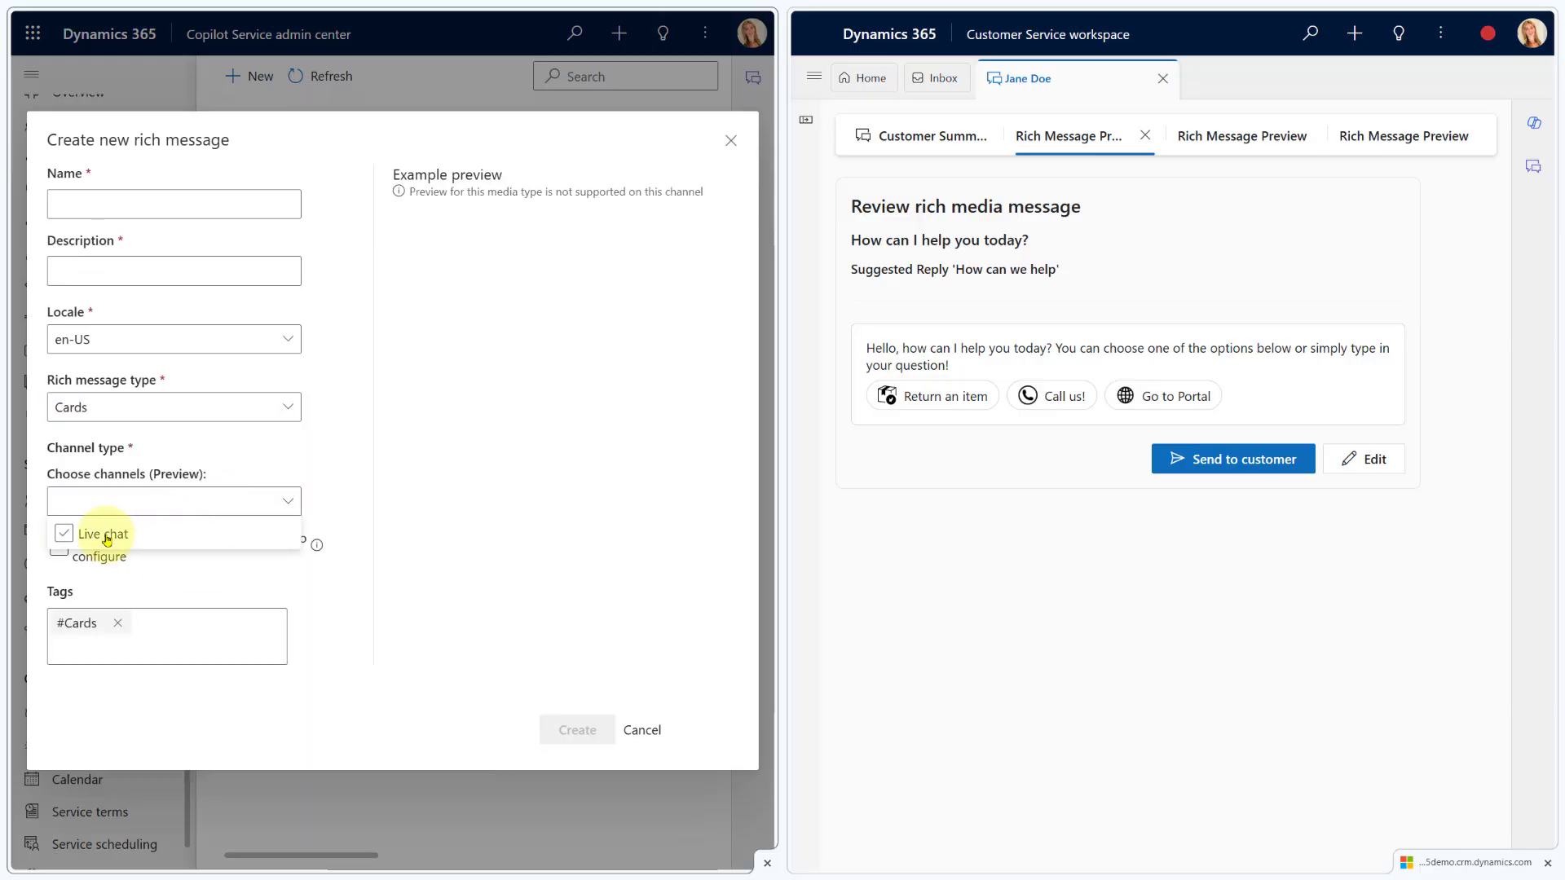
Keep Live chat as the channel and preview the MS Software Options card in the workspace
left_click(262, 536)
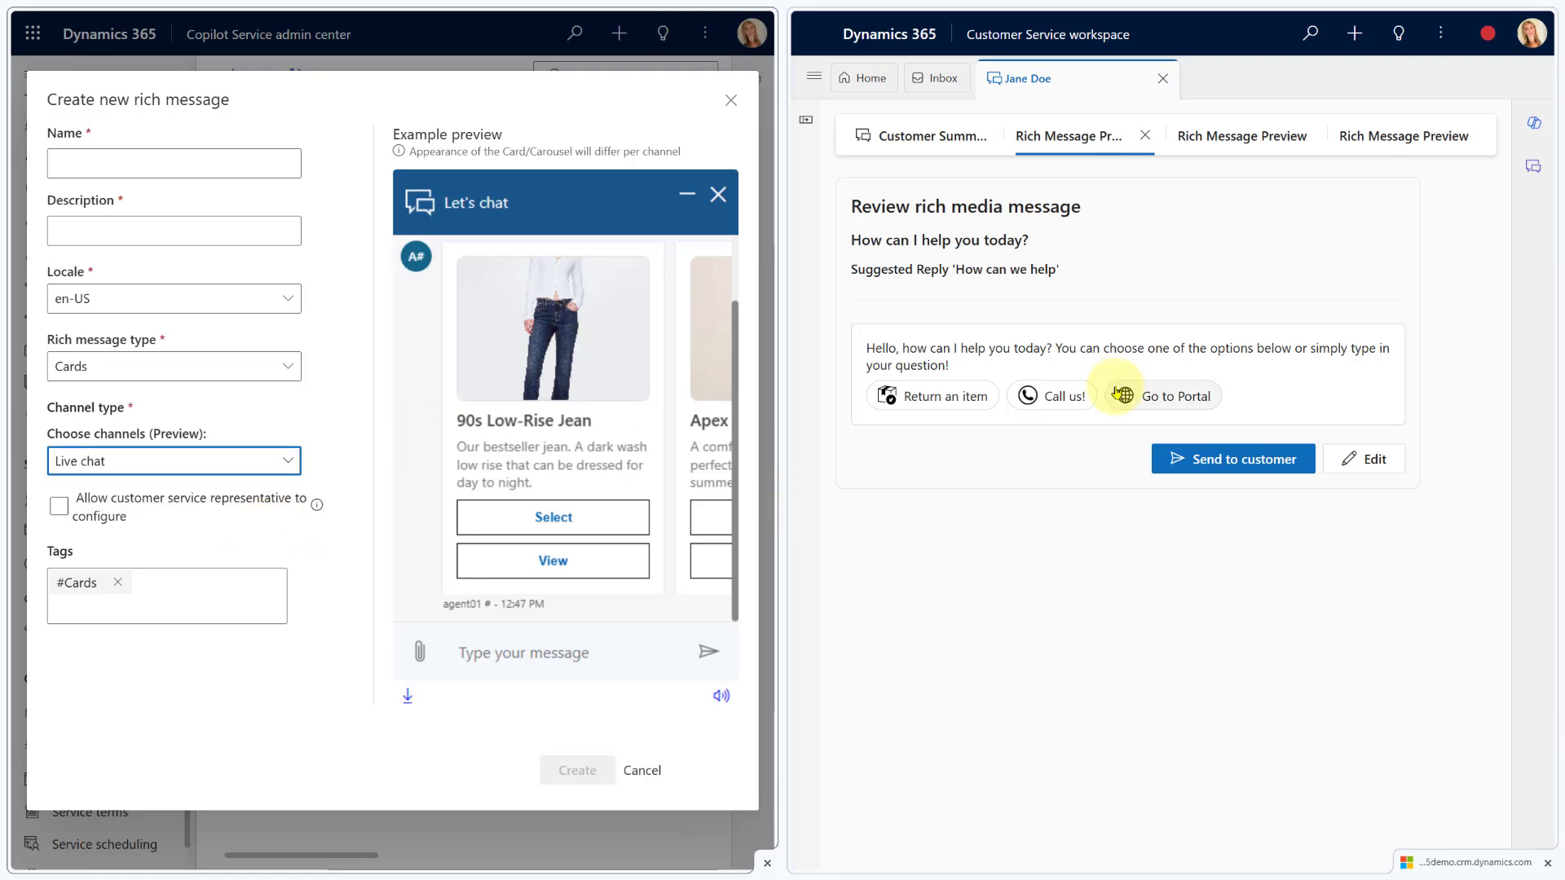
left_click(1248, 138)
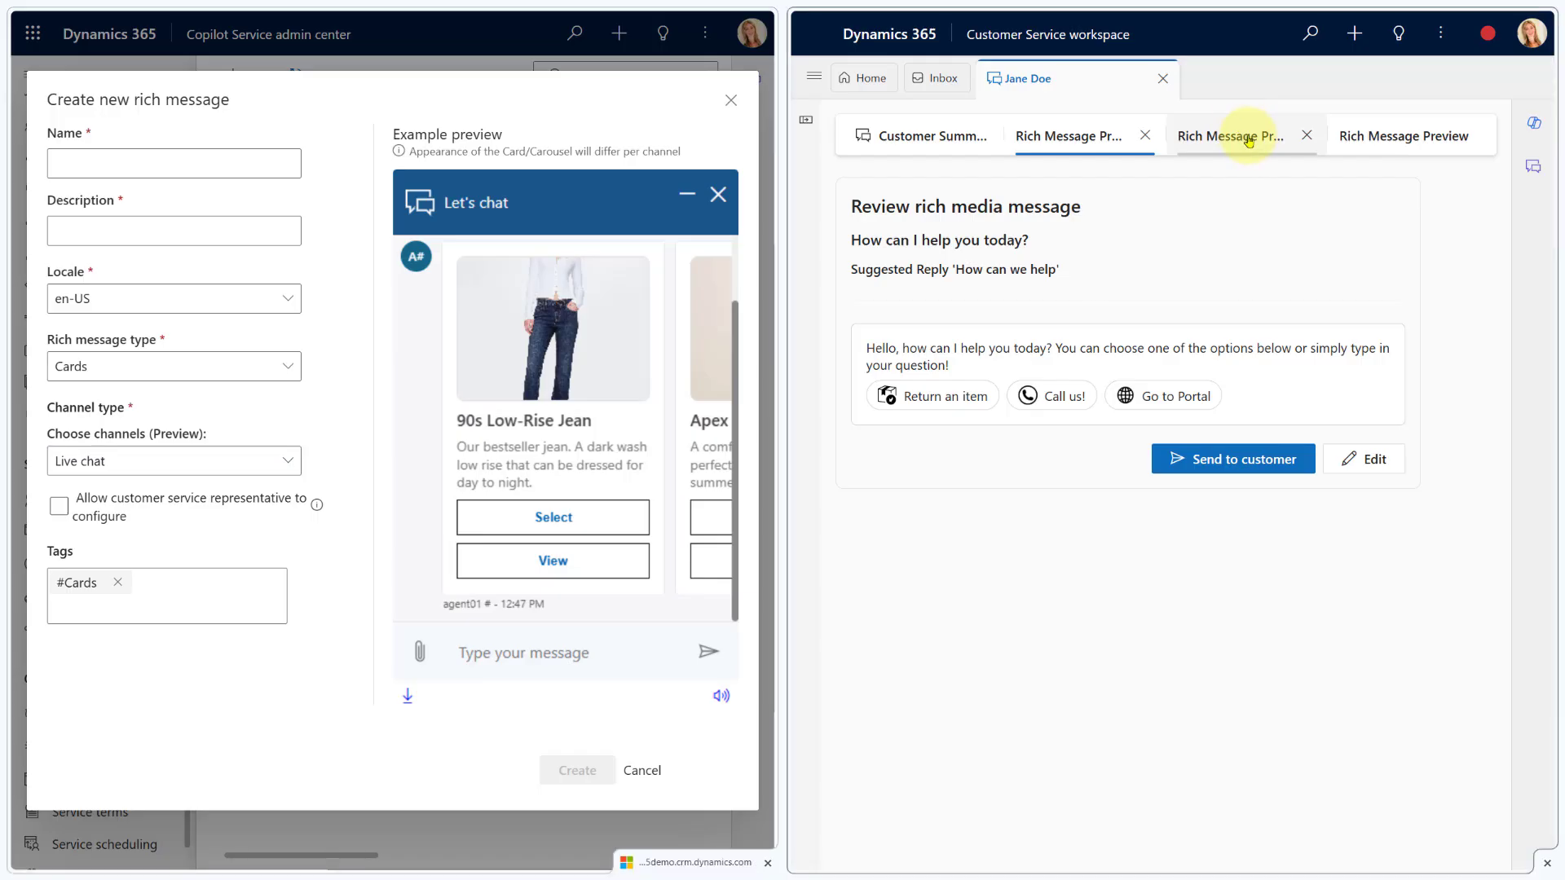
left_click(1385, 137)
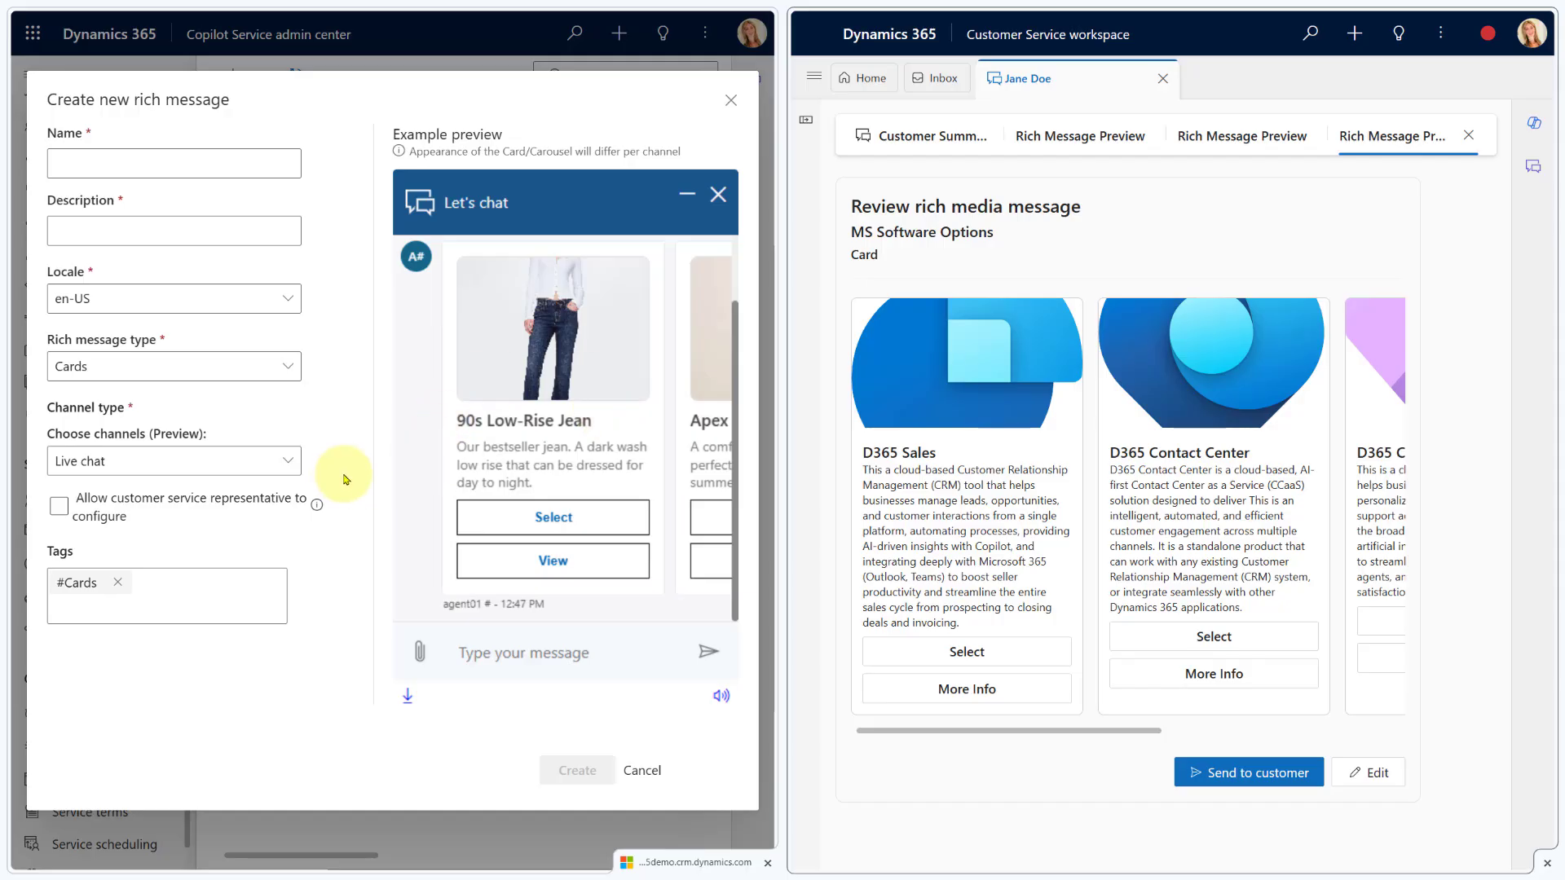
Toggle the representative configuration option on and off, then set the type to Custom JSON
left_click(90, 510)
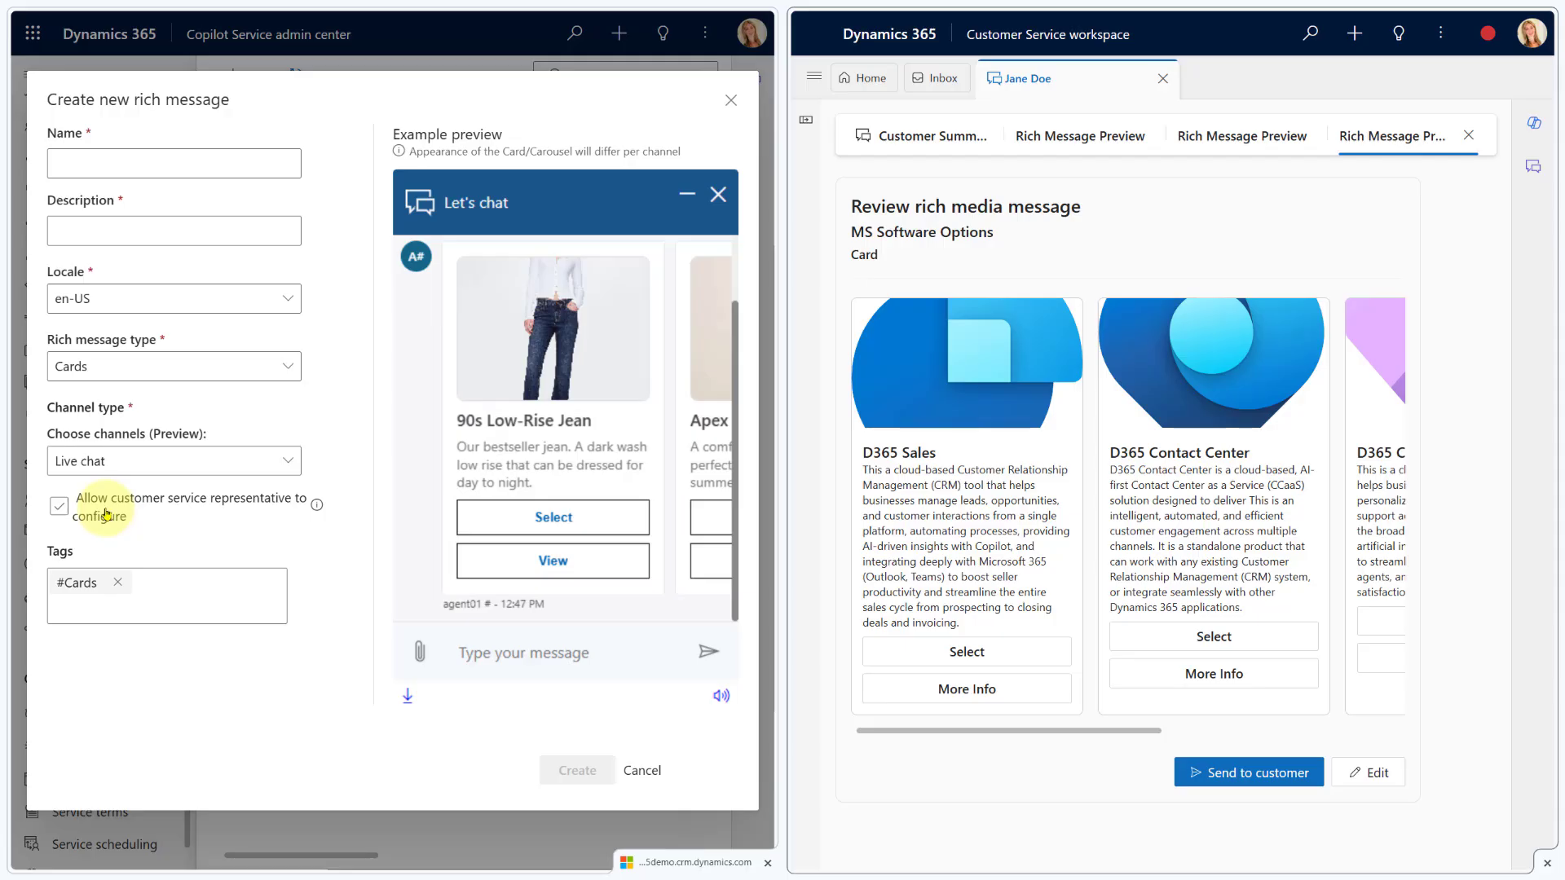
left_click(61, 509)
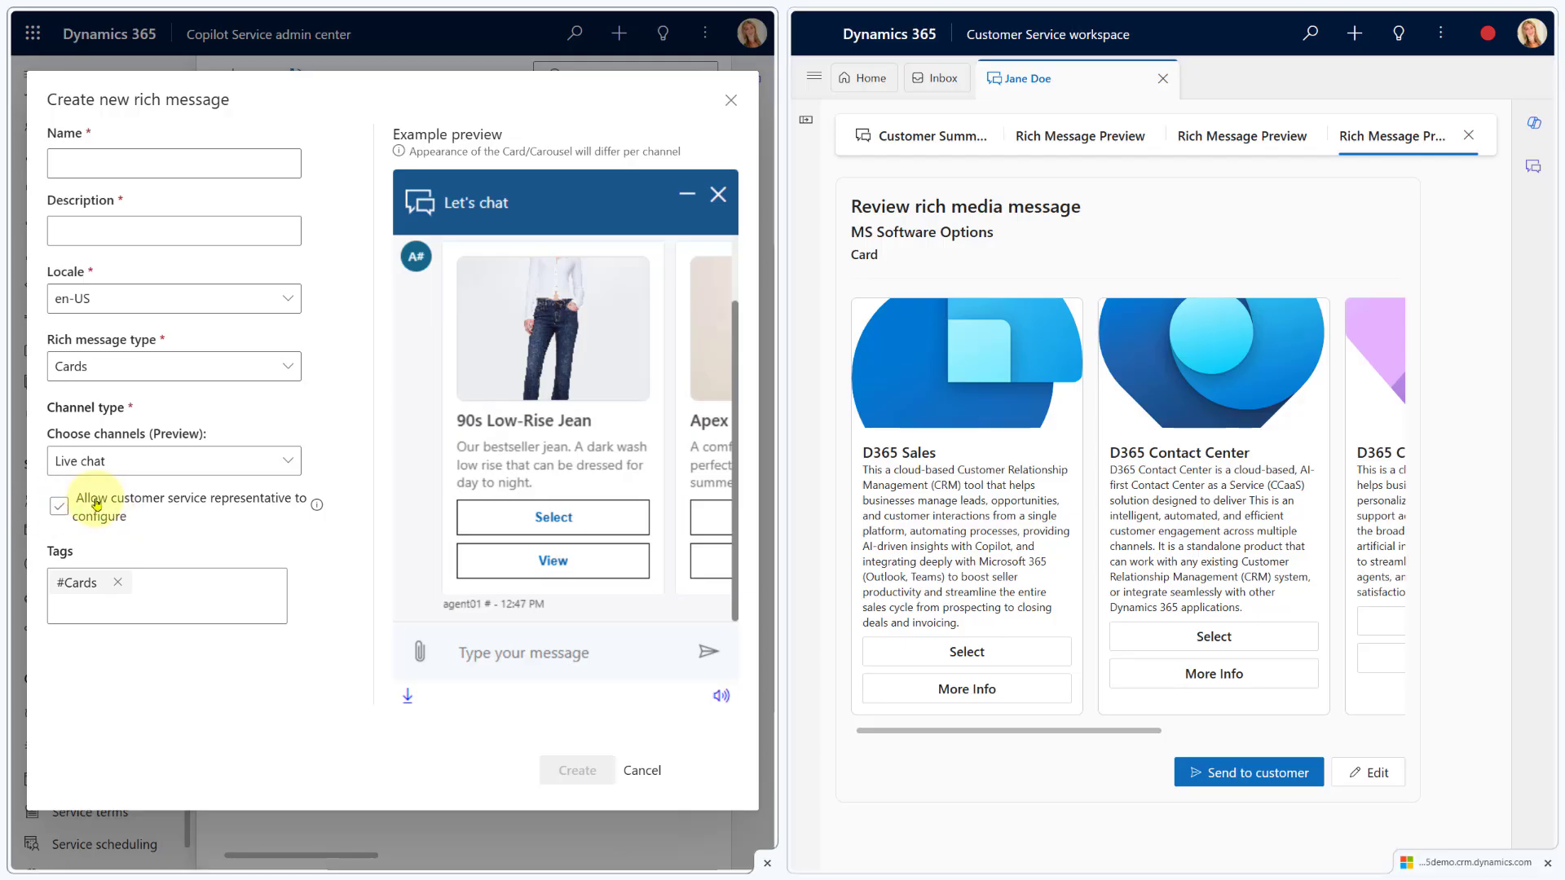
left_click(246, 466)
left_click(249, 373)
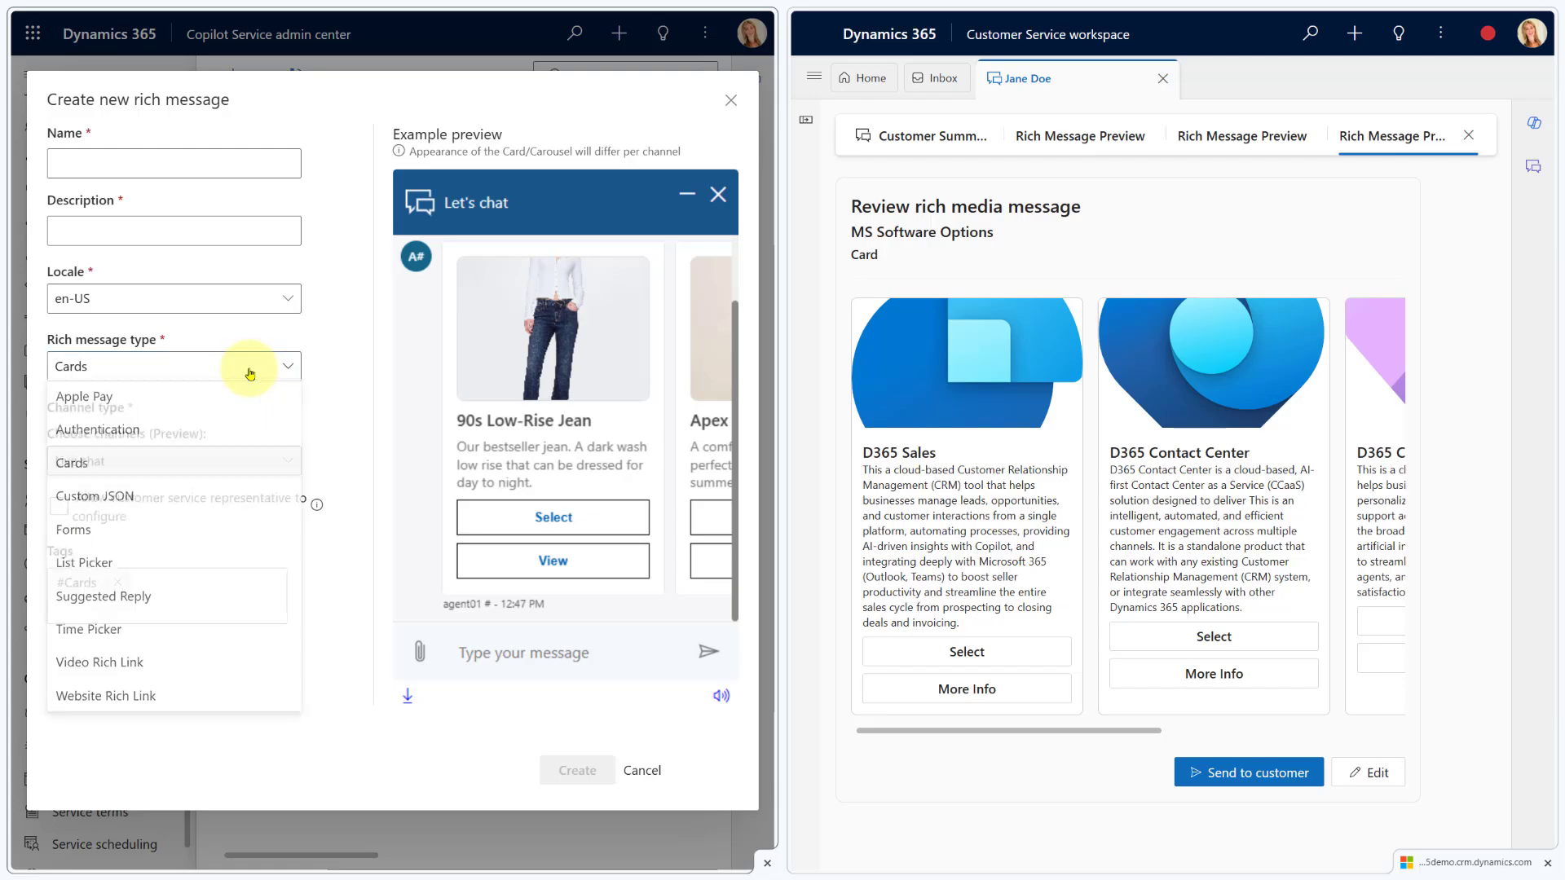
left_click(133, 498)
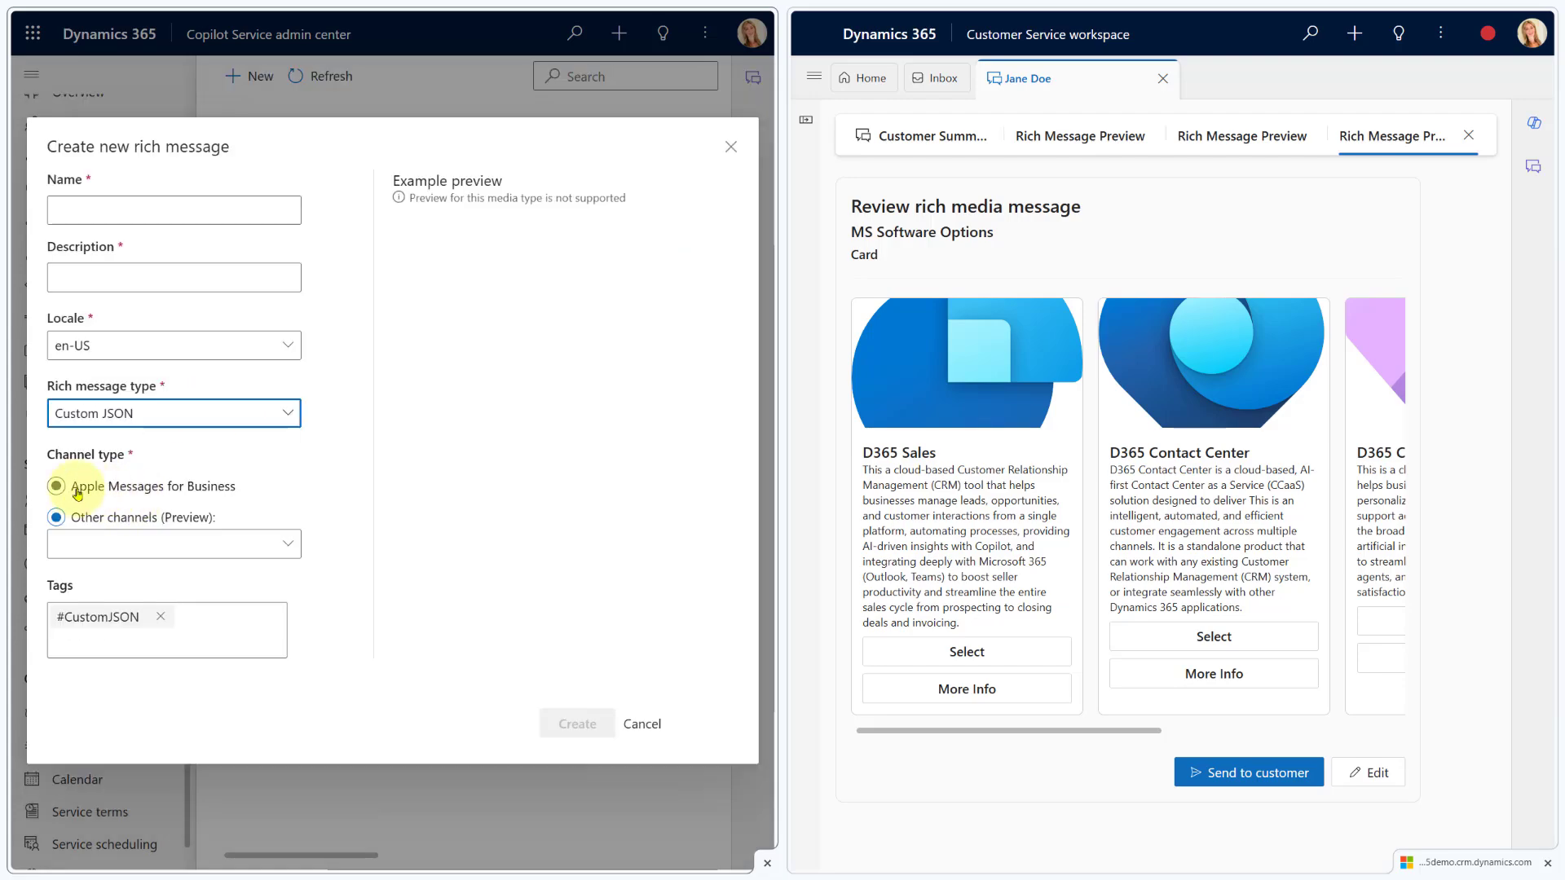
Enable Live chat under Other channels, set the type to Forms, and preview two workspace messages
left_click(283, 550)
left_click(124, 577)
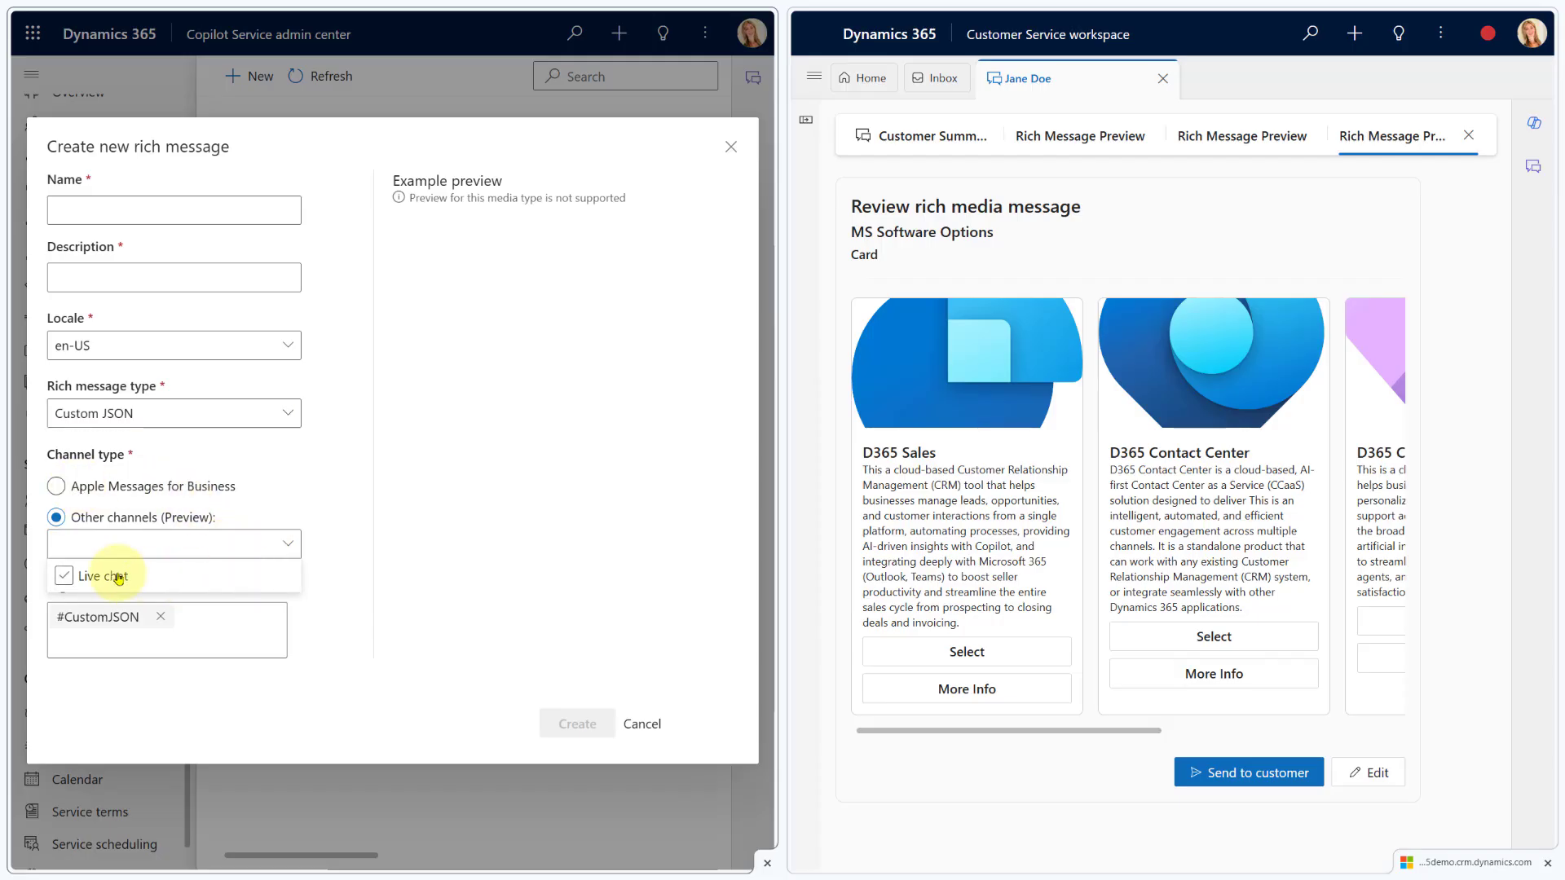
left_click(183, 410)
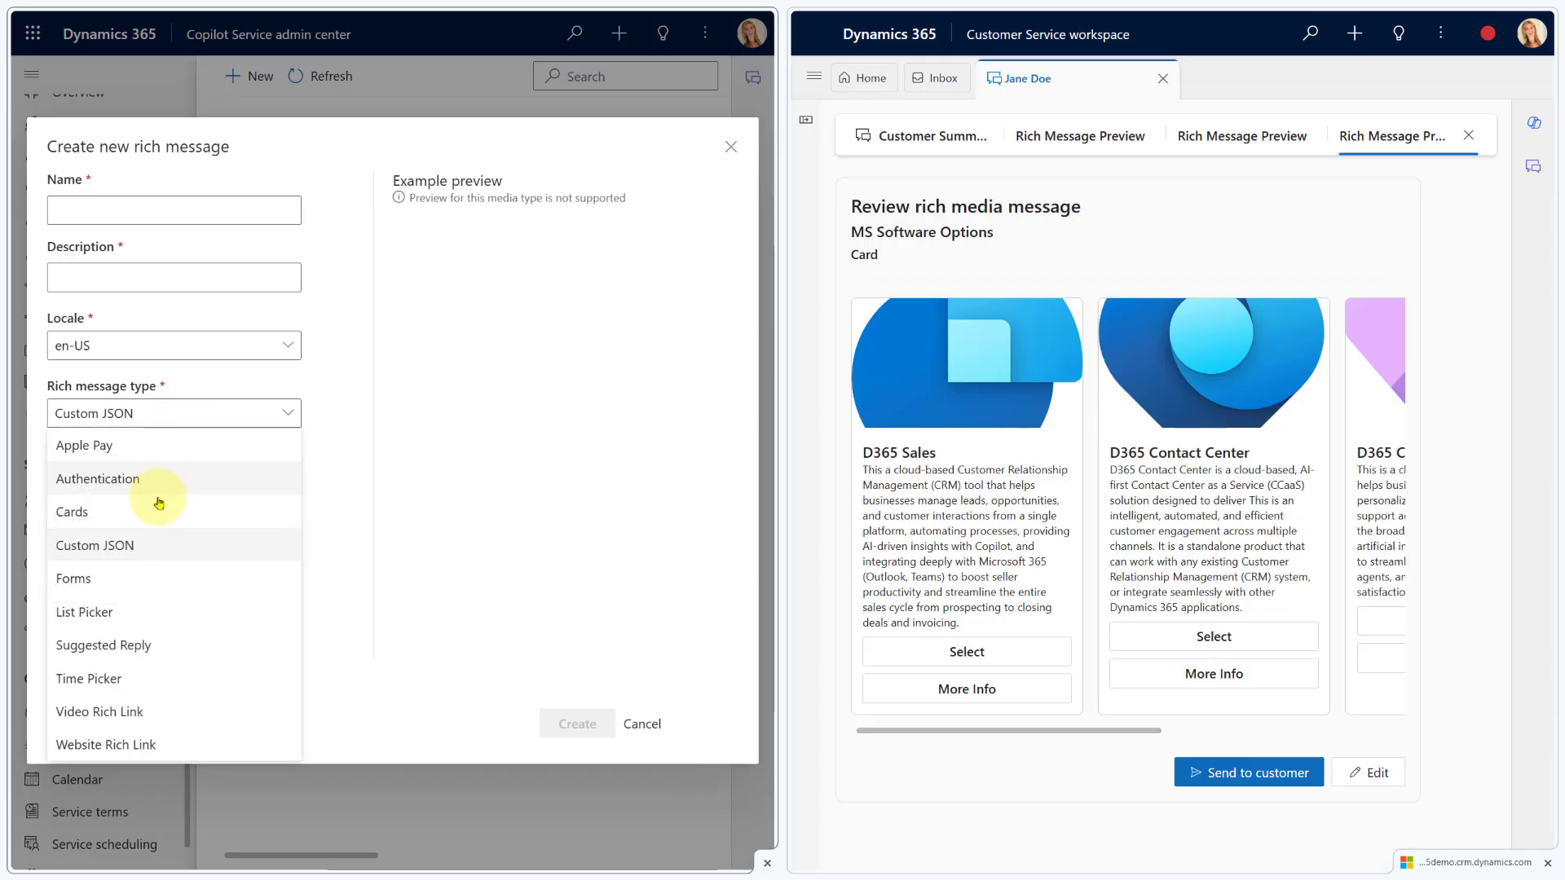
left_click(150, 587)
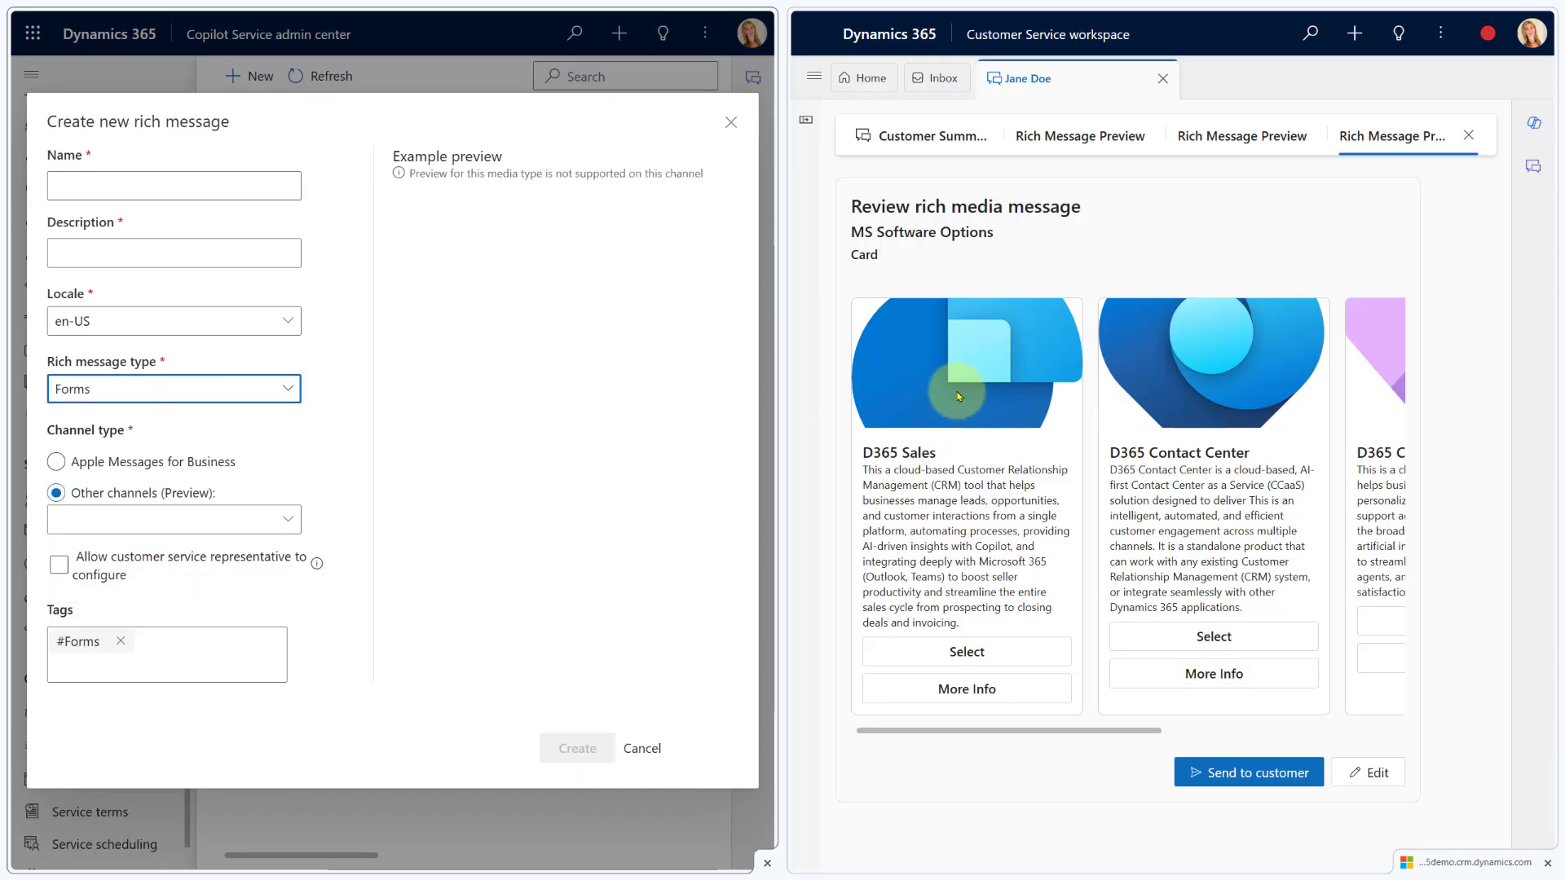
left_click(1211, 146)
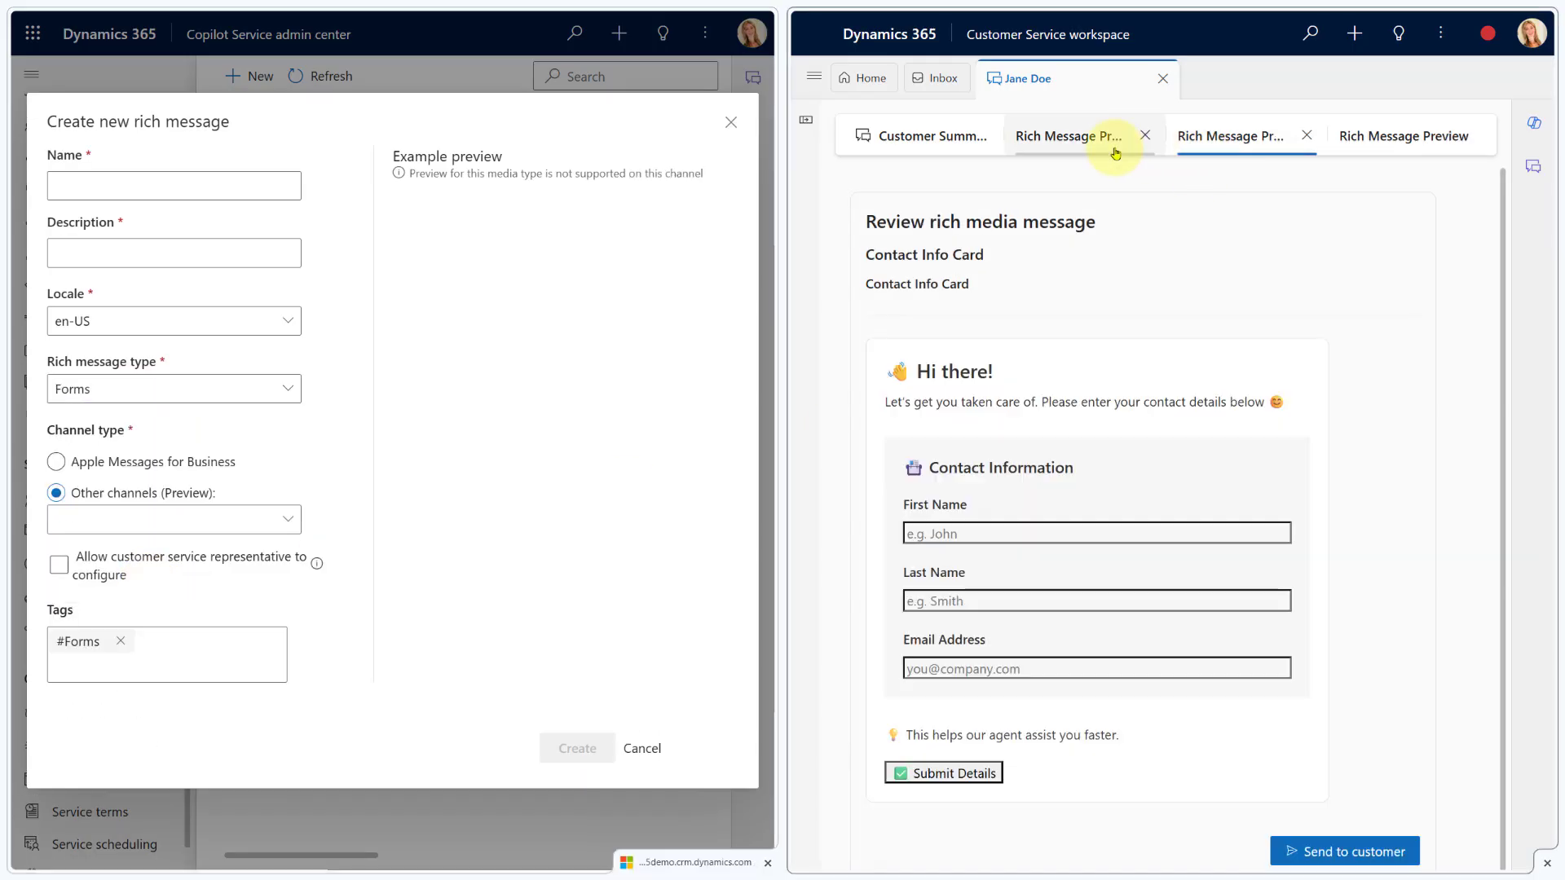
left_click(1090, 139)
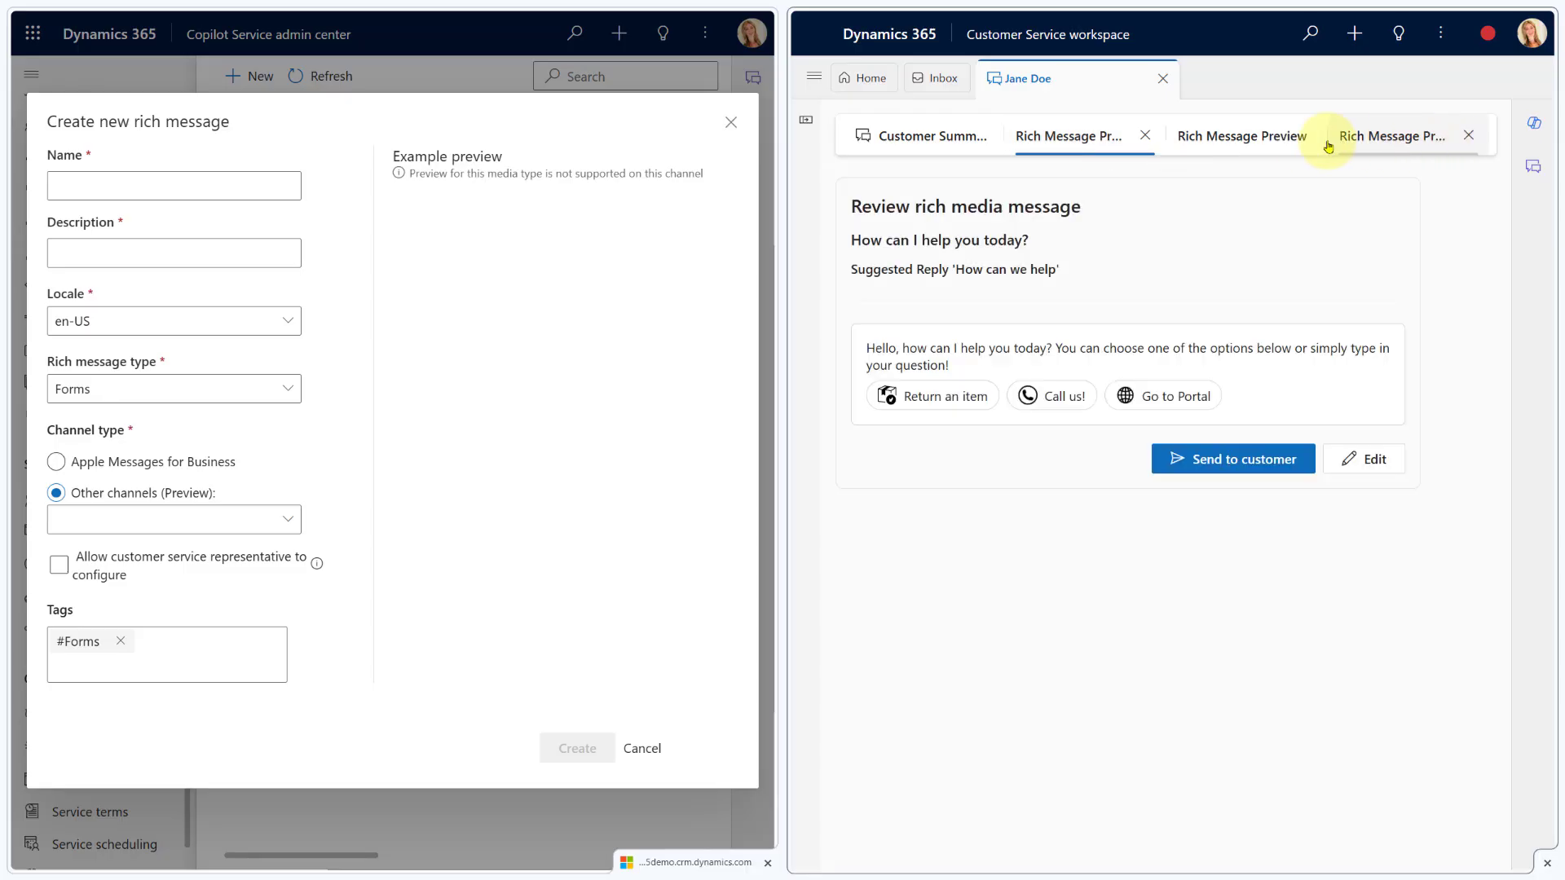
In the workspace chat, open the Return Form rich message for review and collapse the panel
left_click(811, 131)
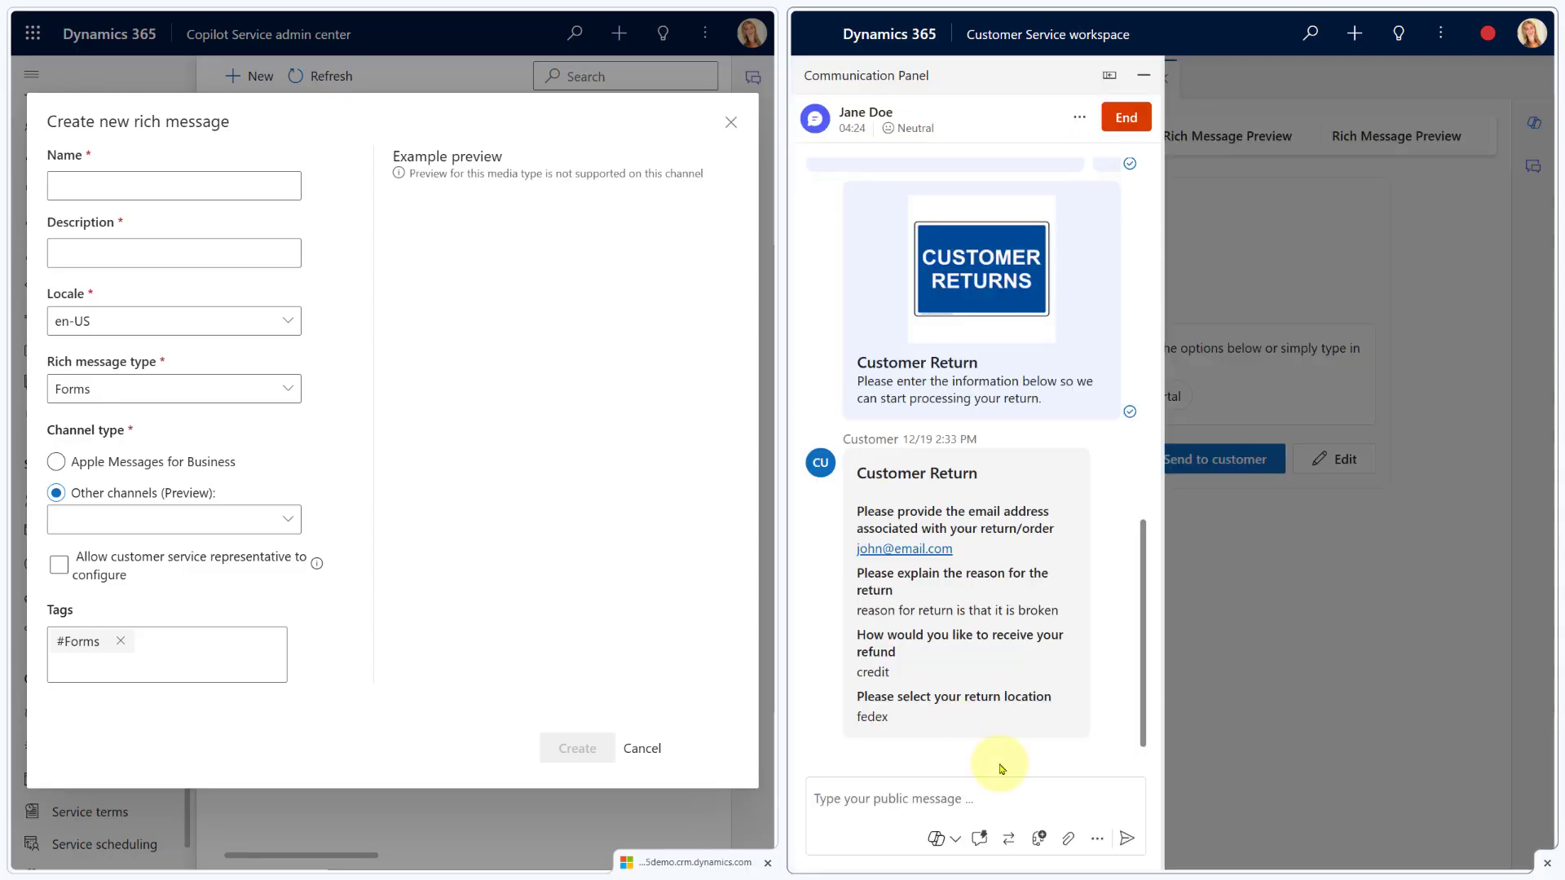
left_click(1095, 839)
left_click(1052, 776)
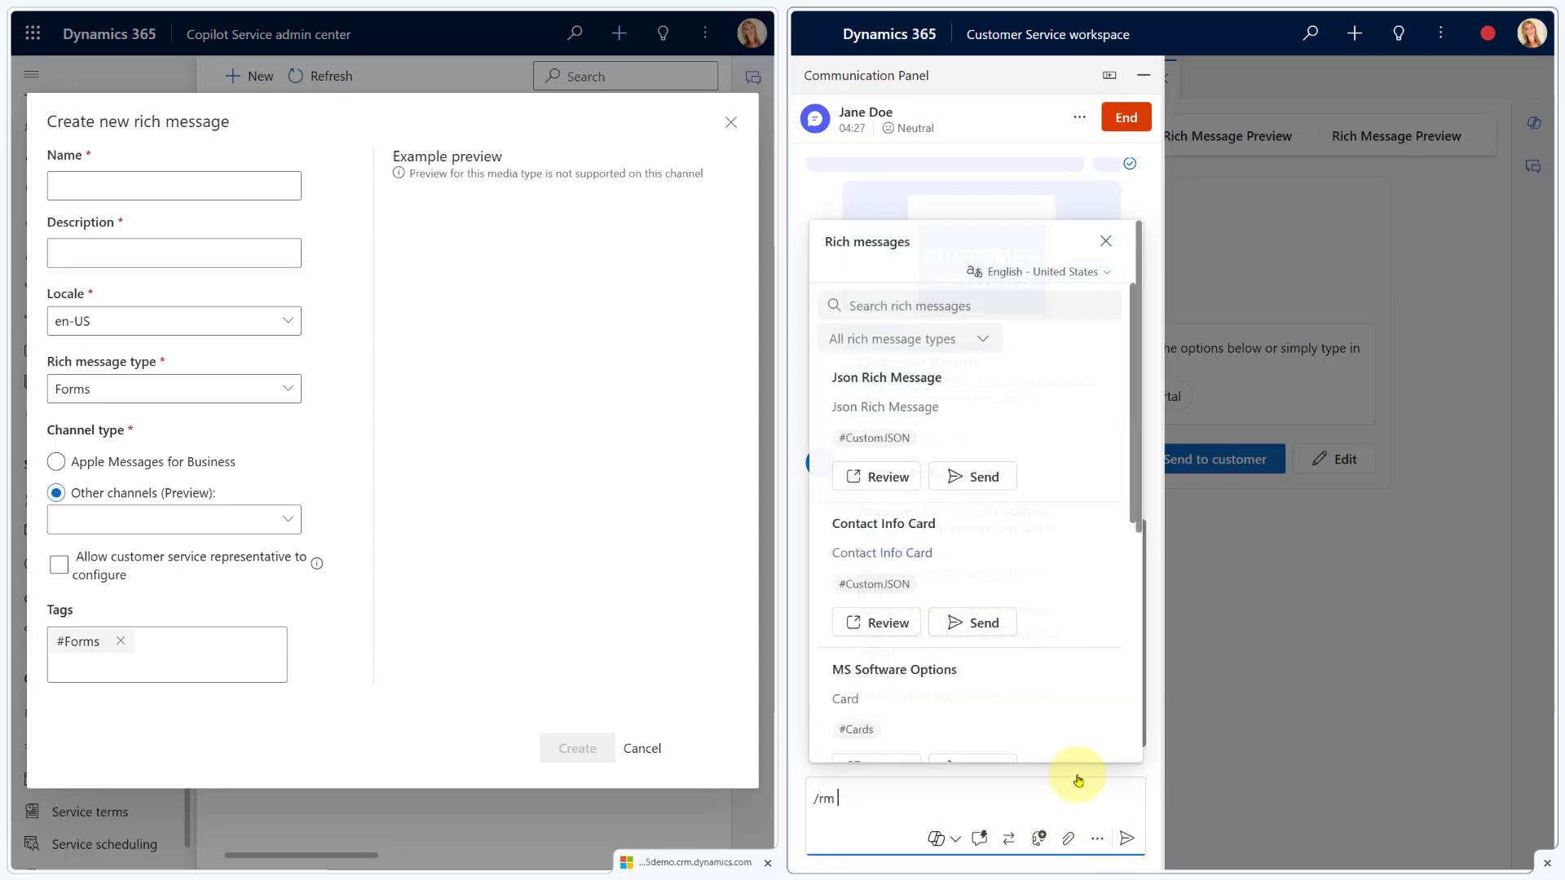
scroll(993, 492, "down", 7)
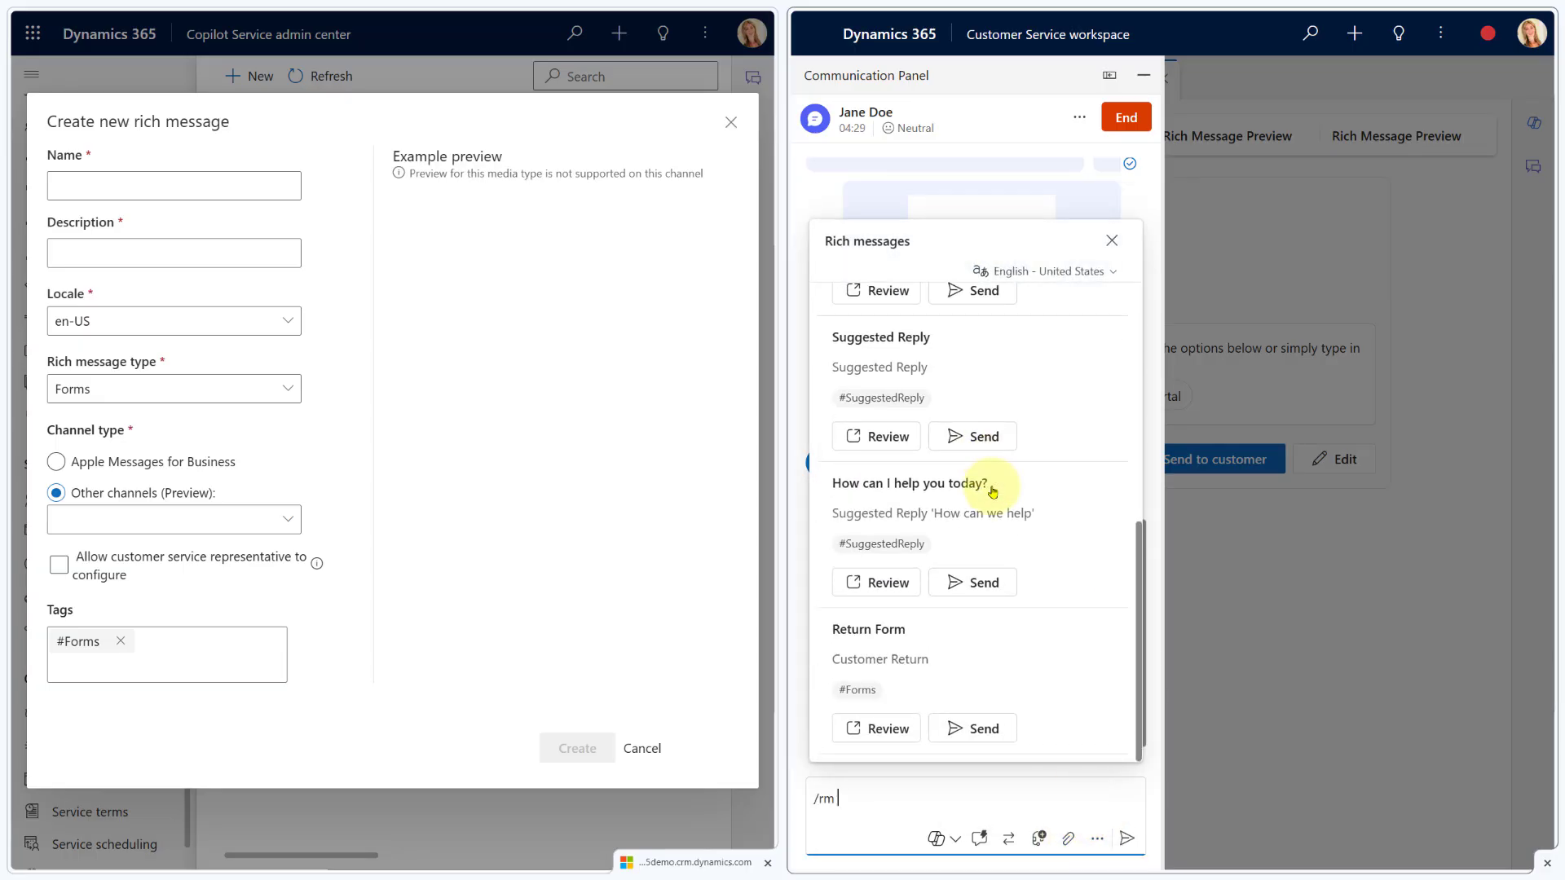
left_click(884, 728)
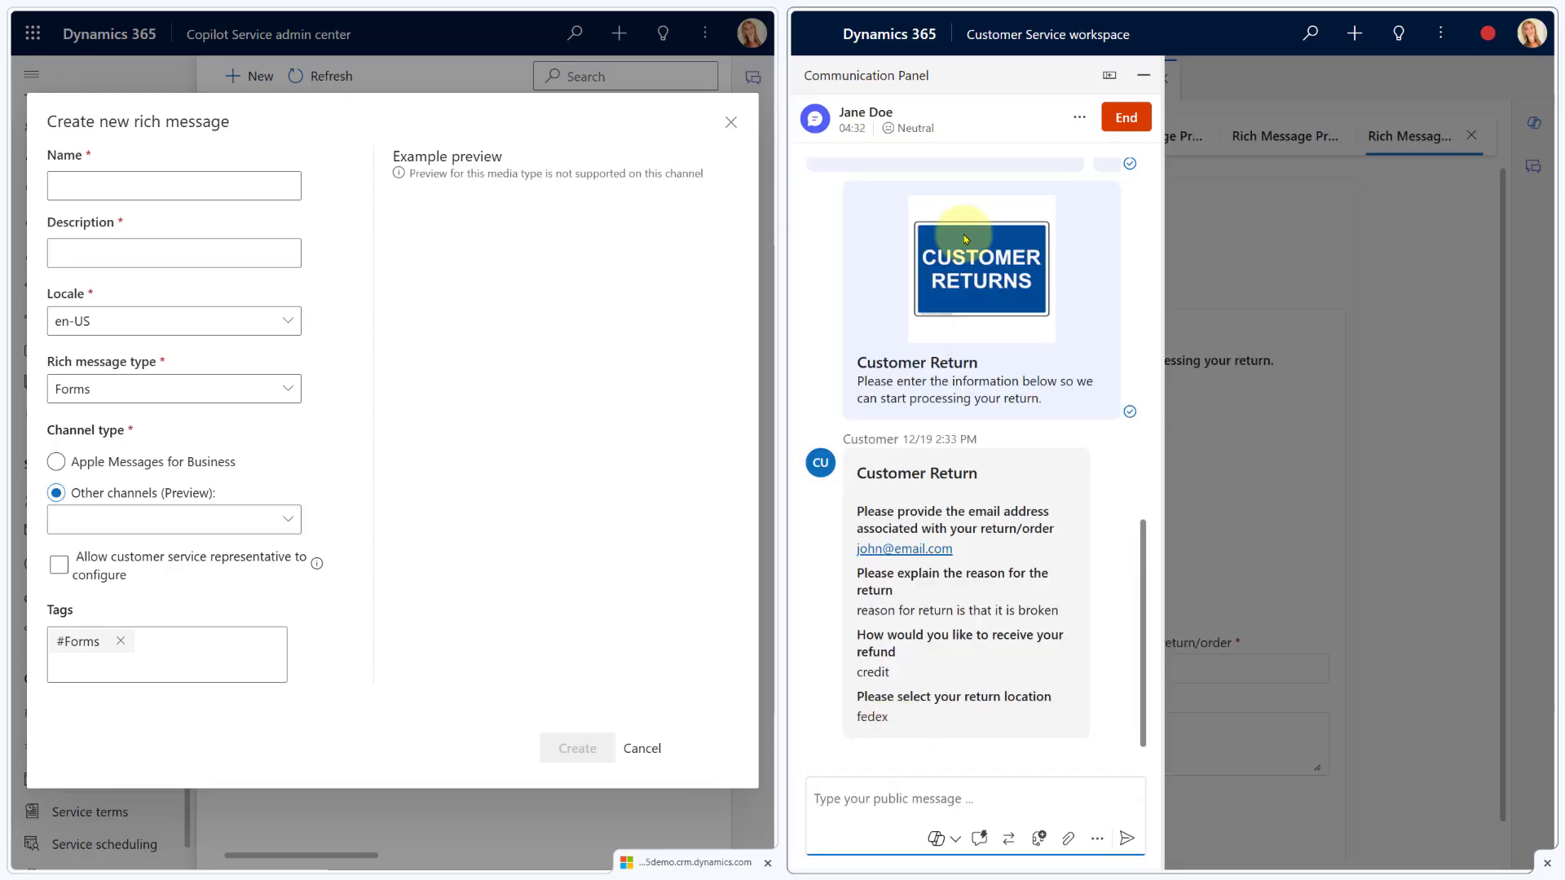
left_click(1108, 78)
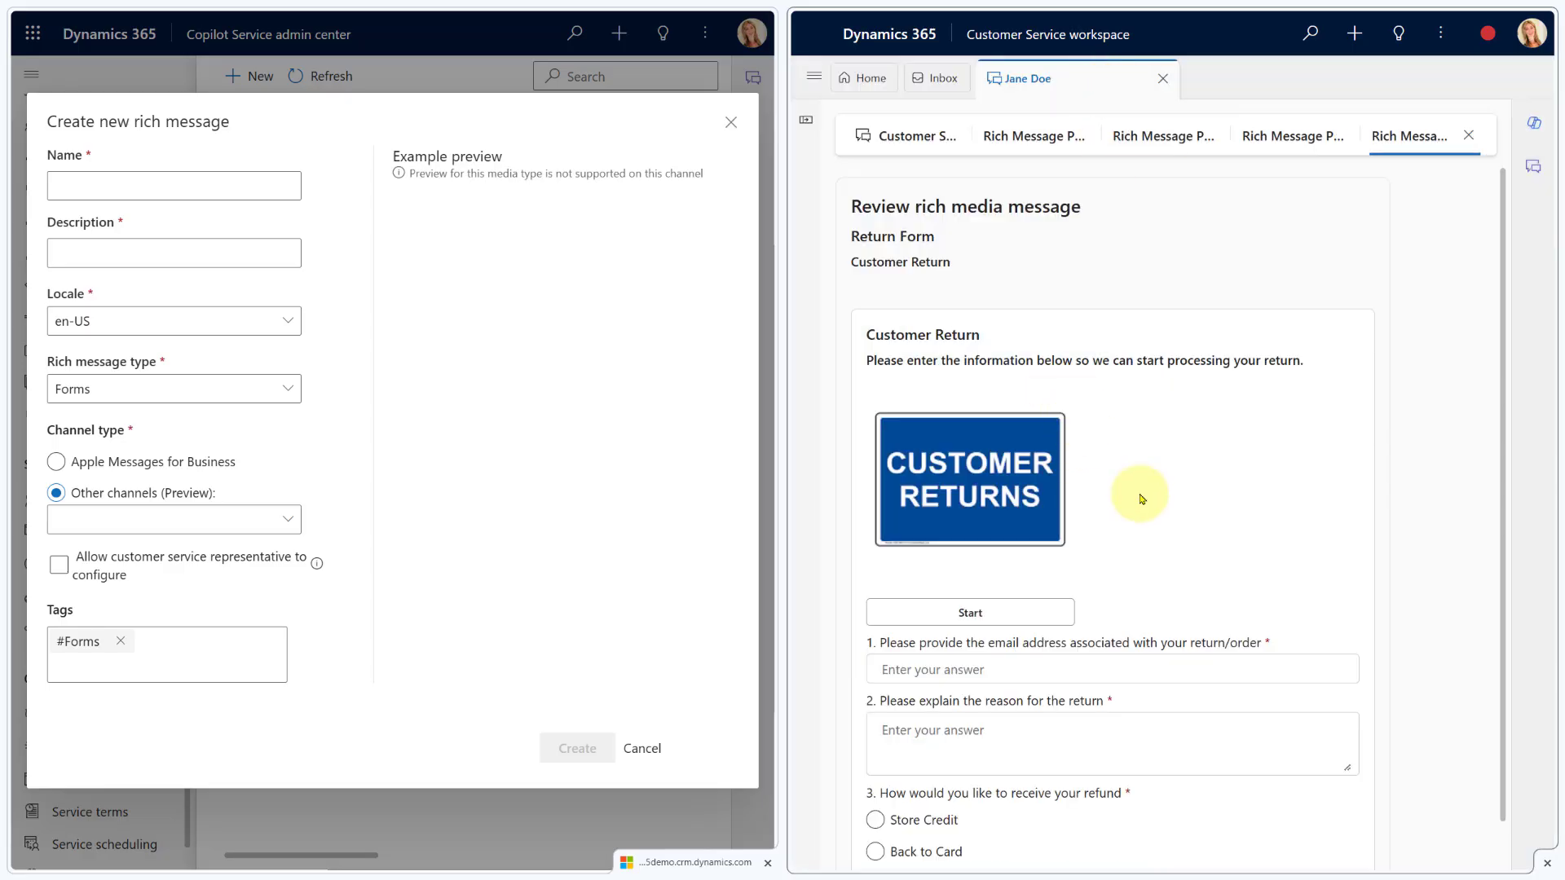
scroll(1142, 499, "down", 2)
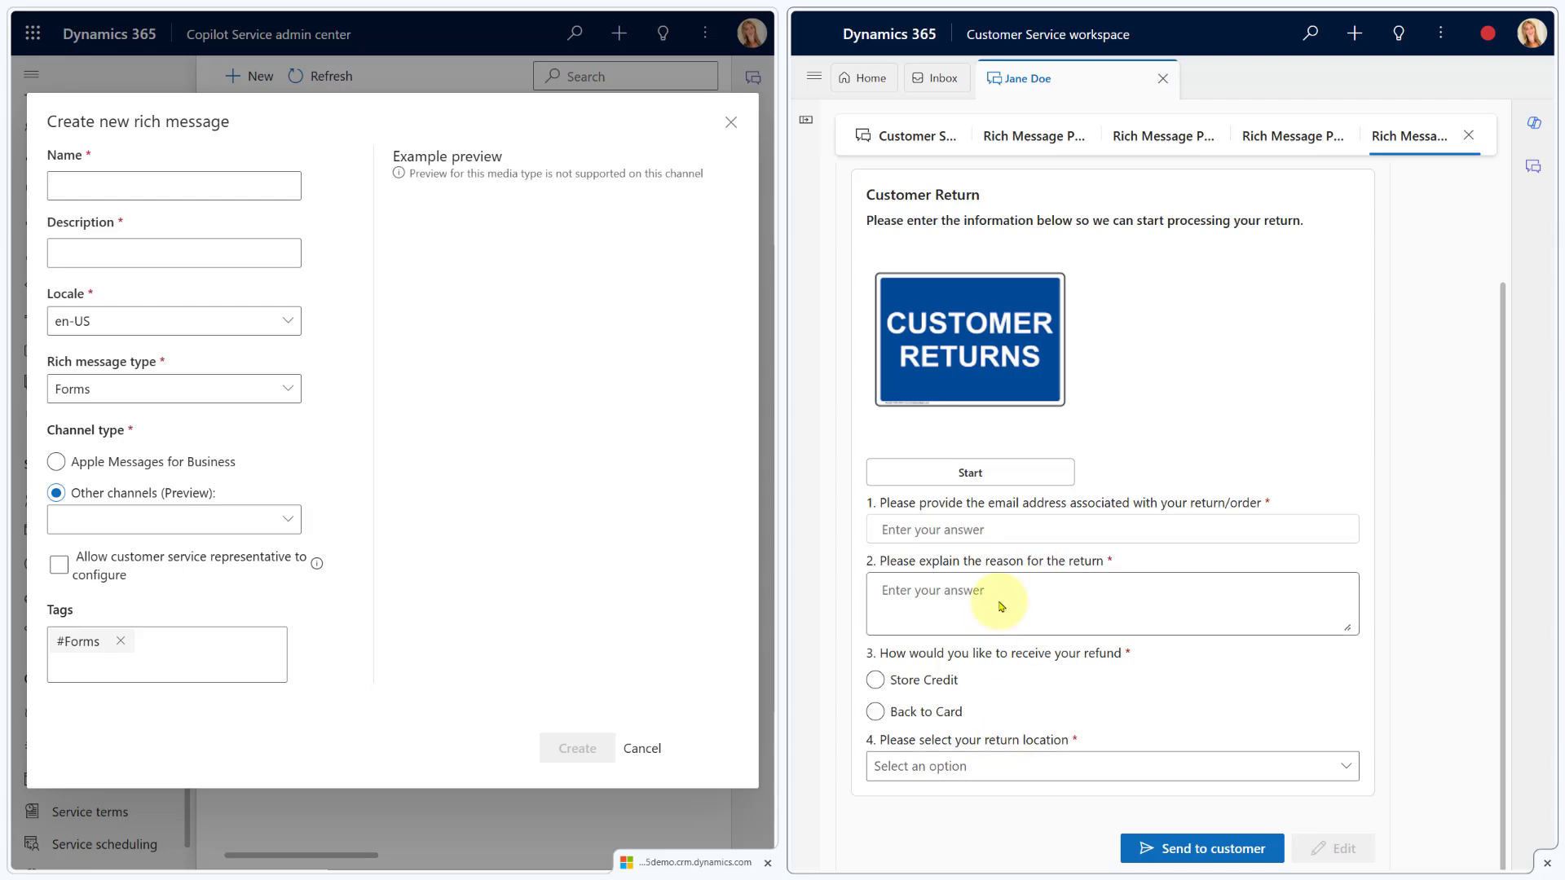
scroll(978, 599, "up", 2)
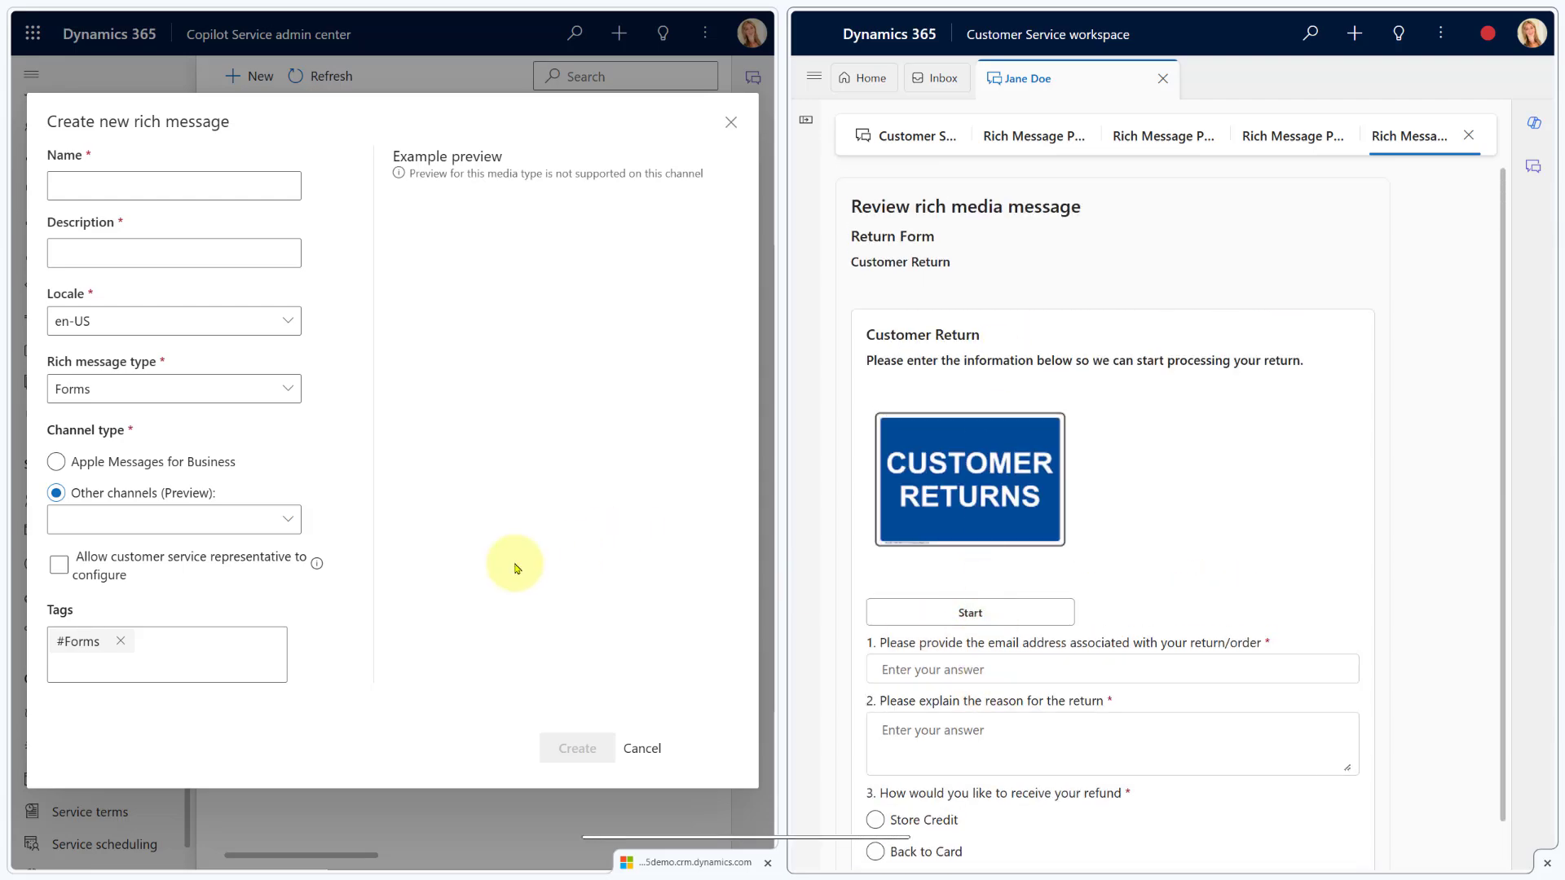
Enable Live chat under Other channels and change the new message type to List Picker
left_click(149, 530)
left_click(118, 553)
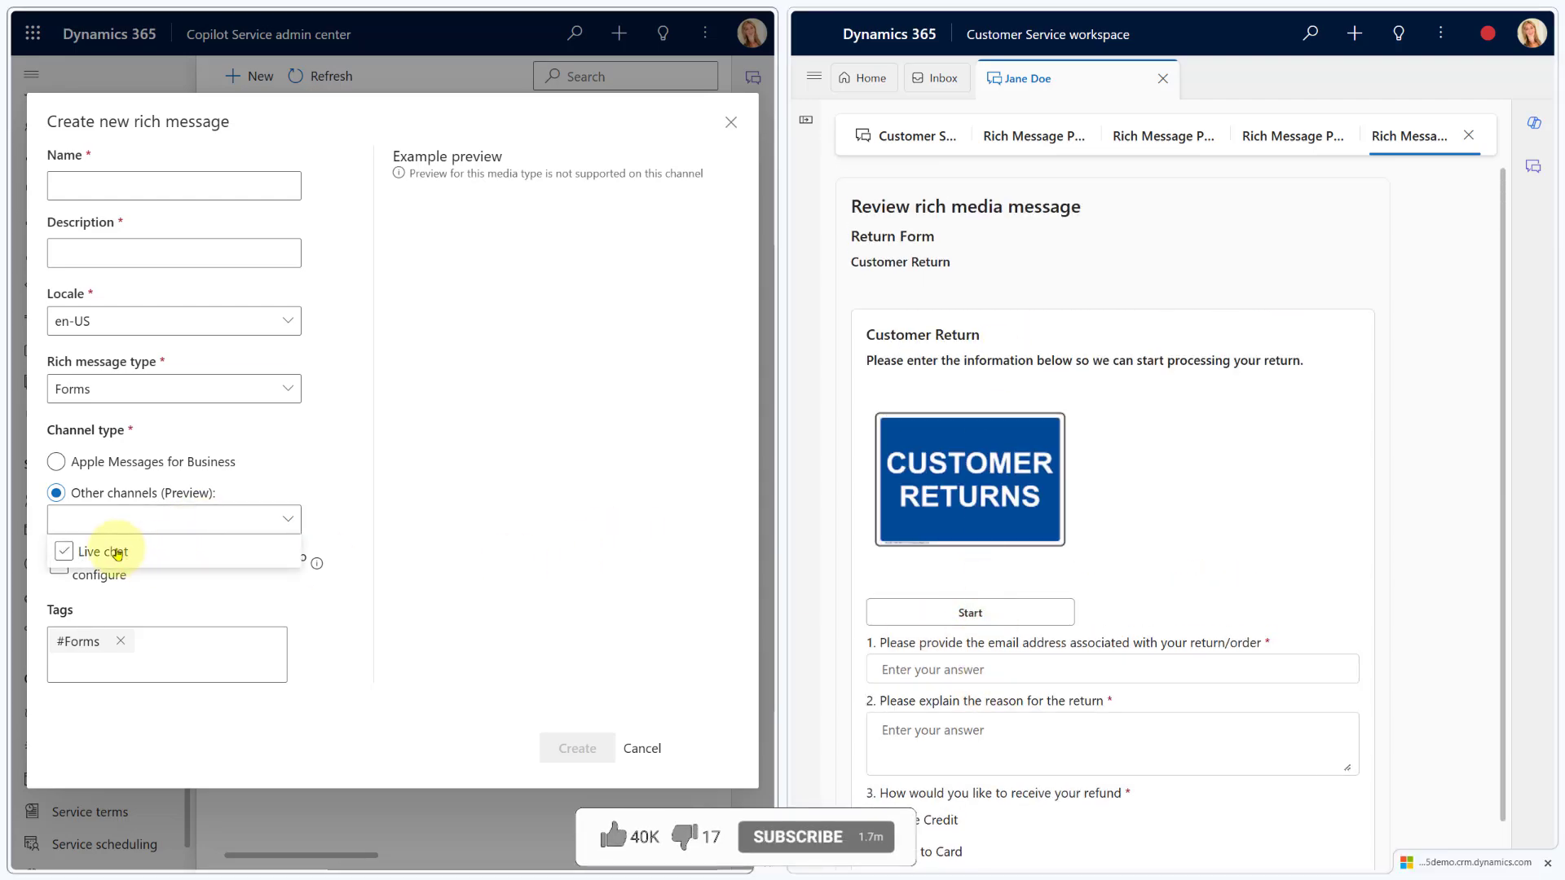
left_click(252, 477)
left_click(264, 388)
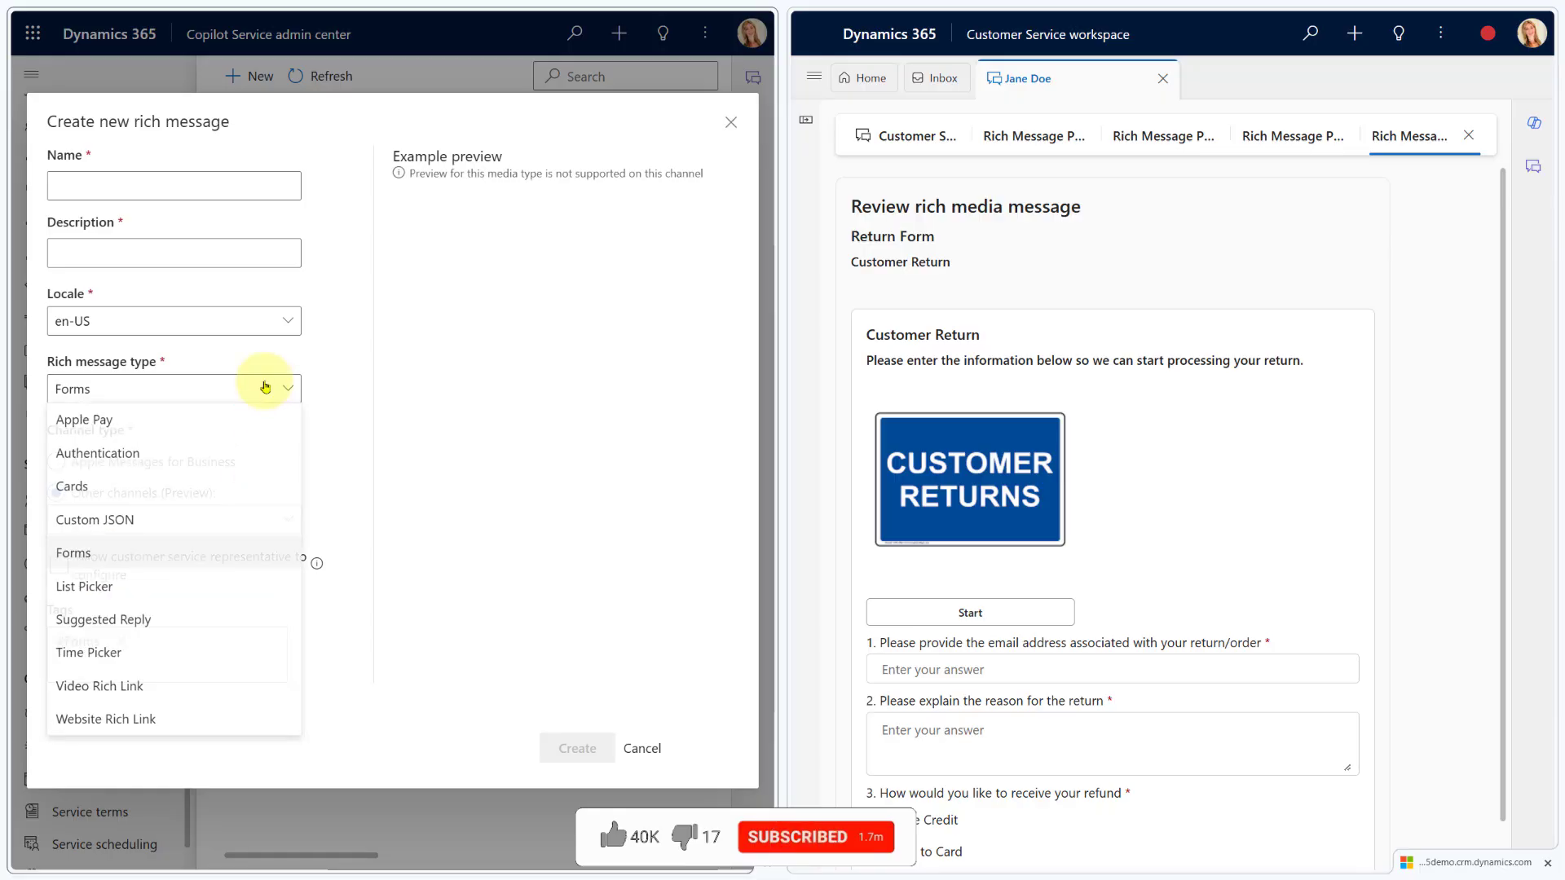
left_click(159, 587)
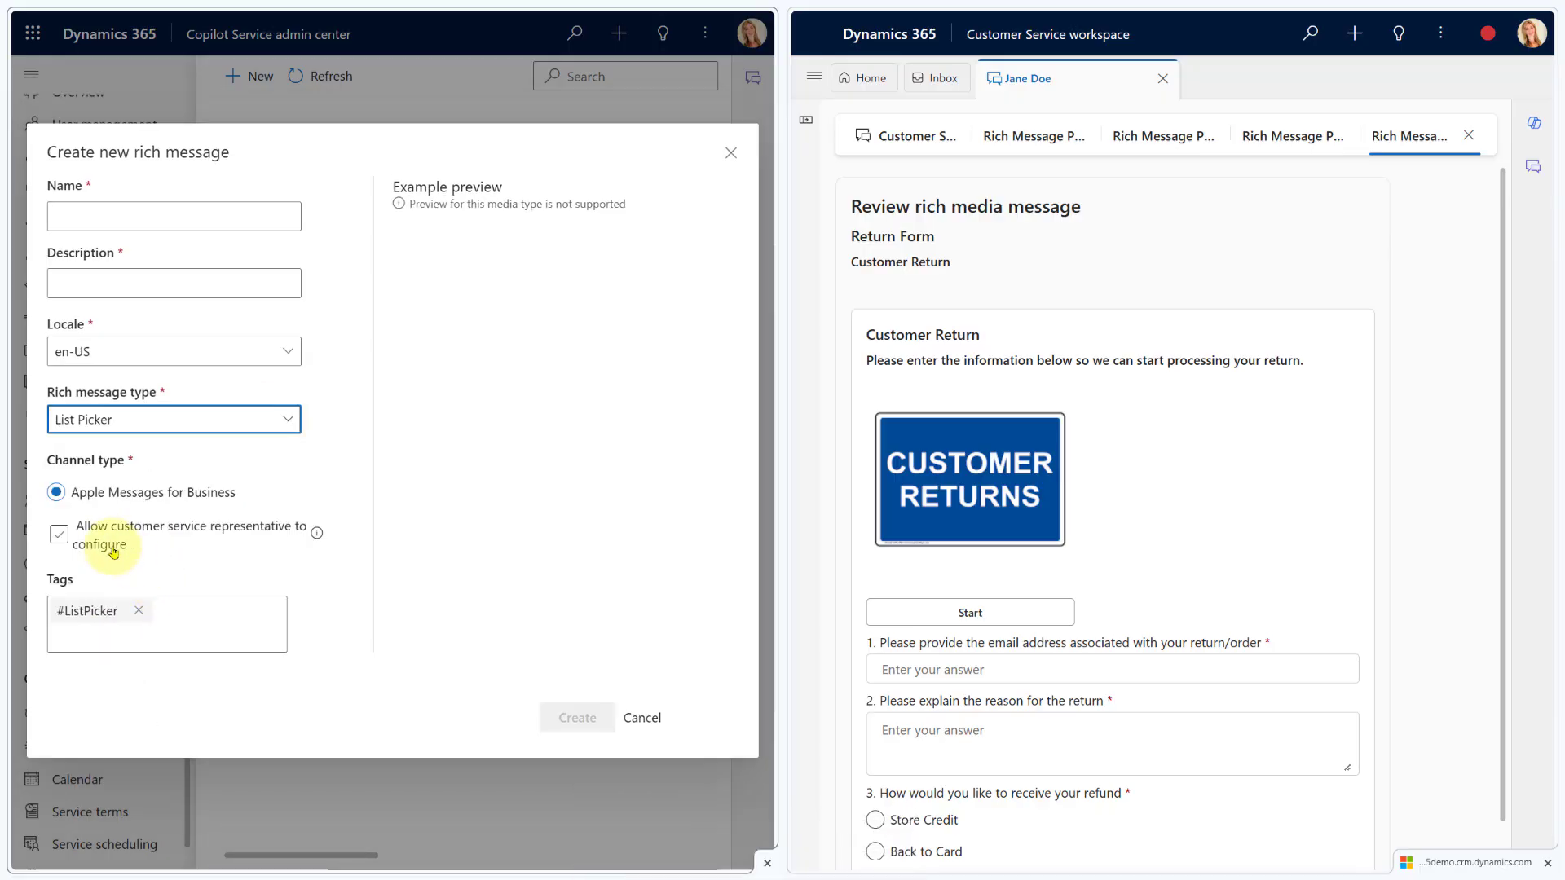
Try Suggested Reply with Live chat, WhatsApp, then Apple Messages for Business, allowing representative configuration
left_click(58, 534)
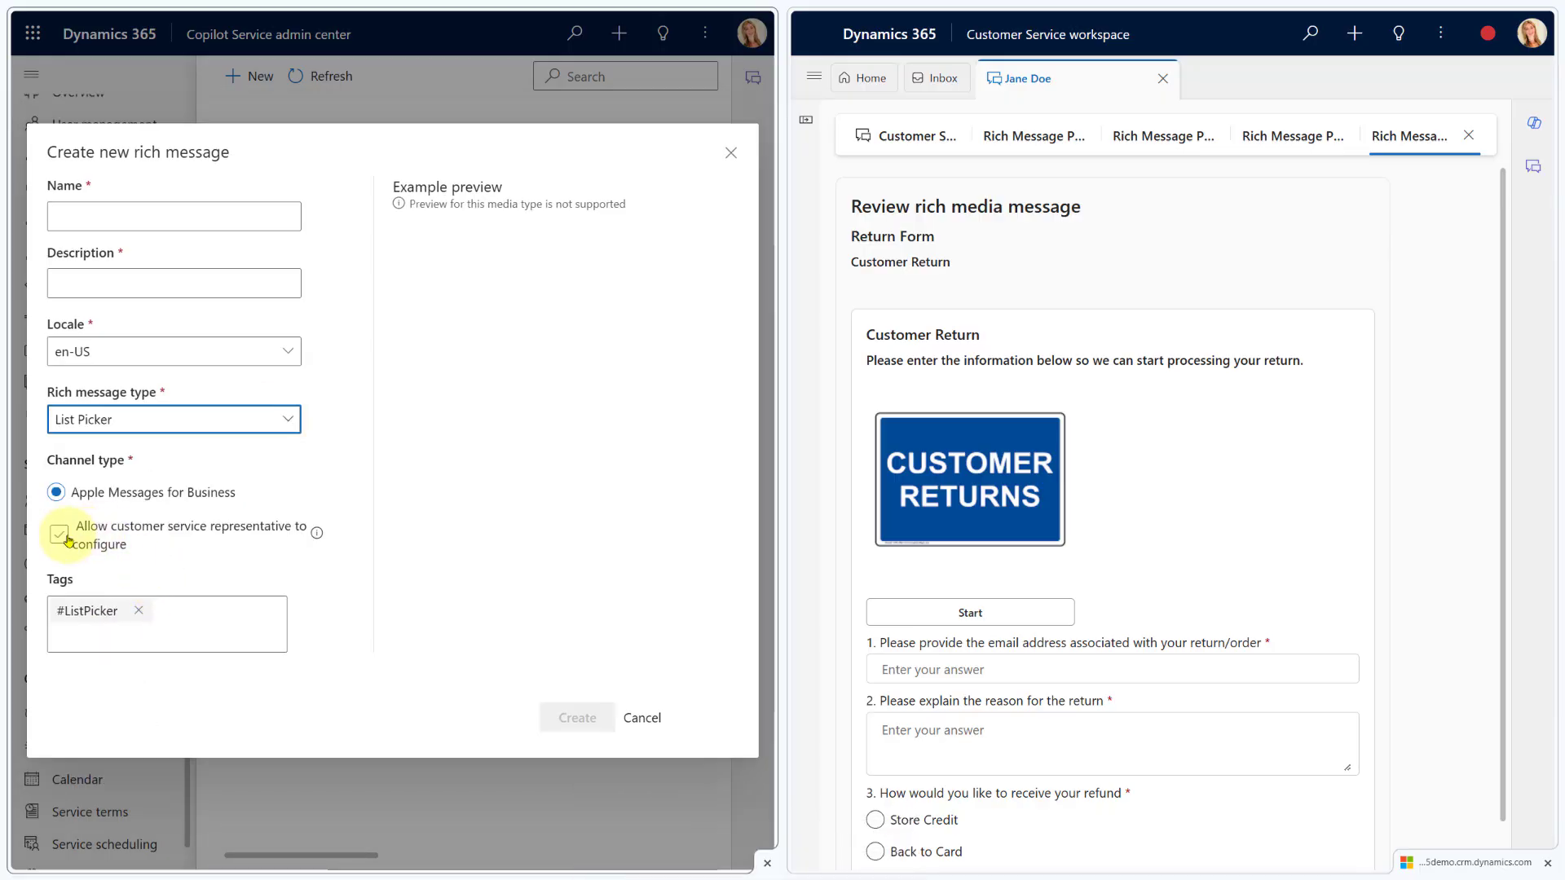
left_click(286, 422)
left_click(199, 648)
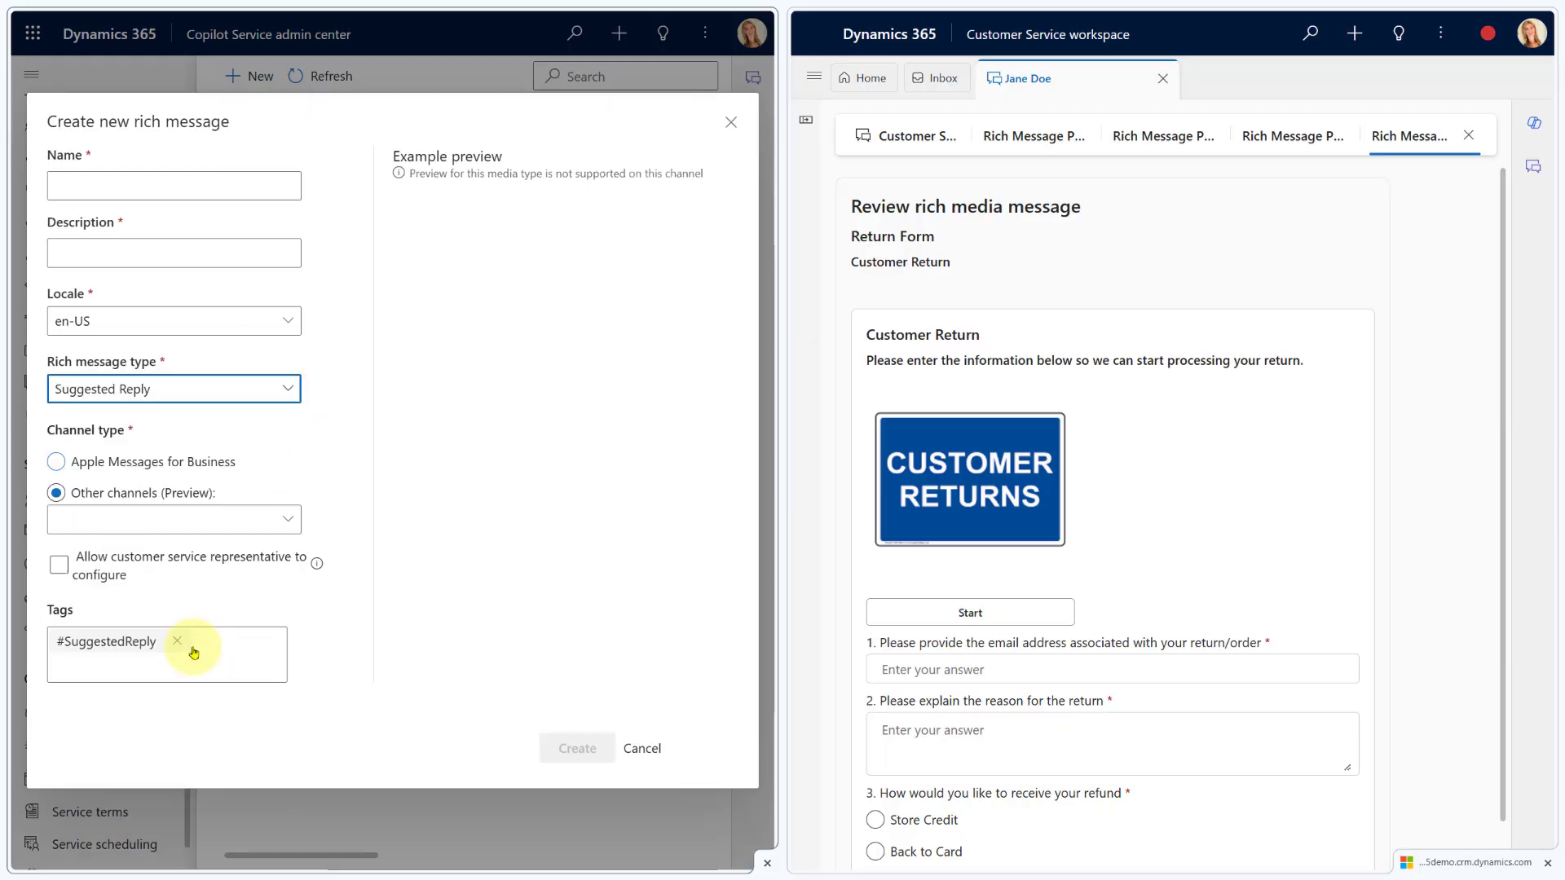
left_click(1035, 140)
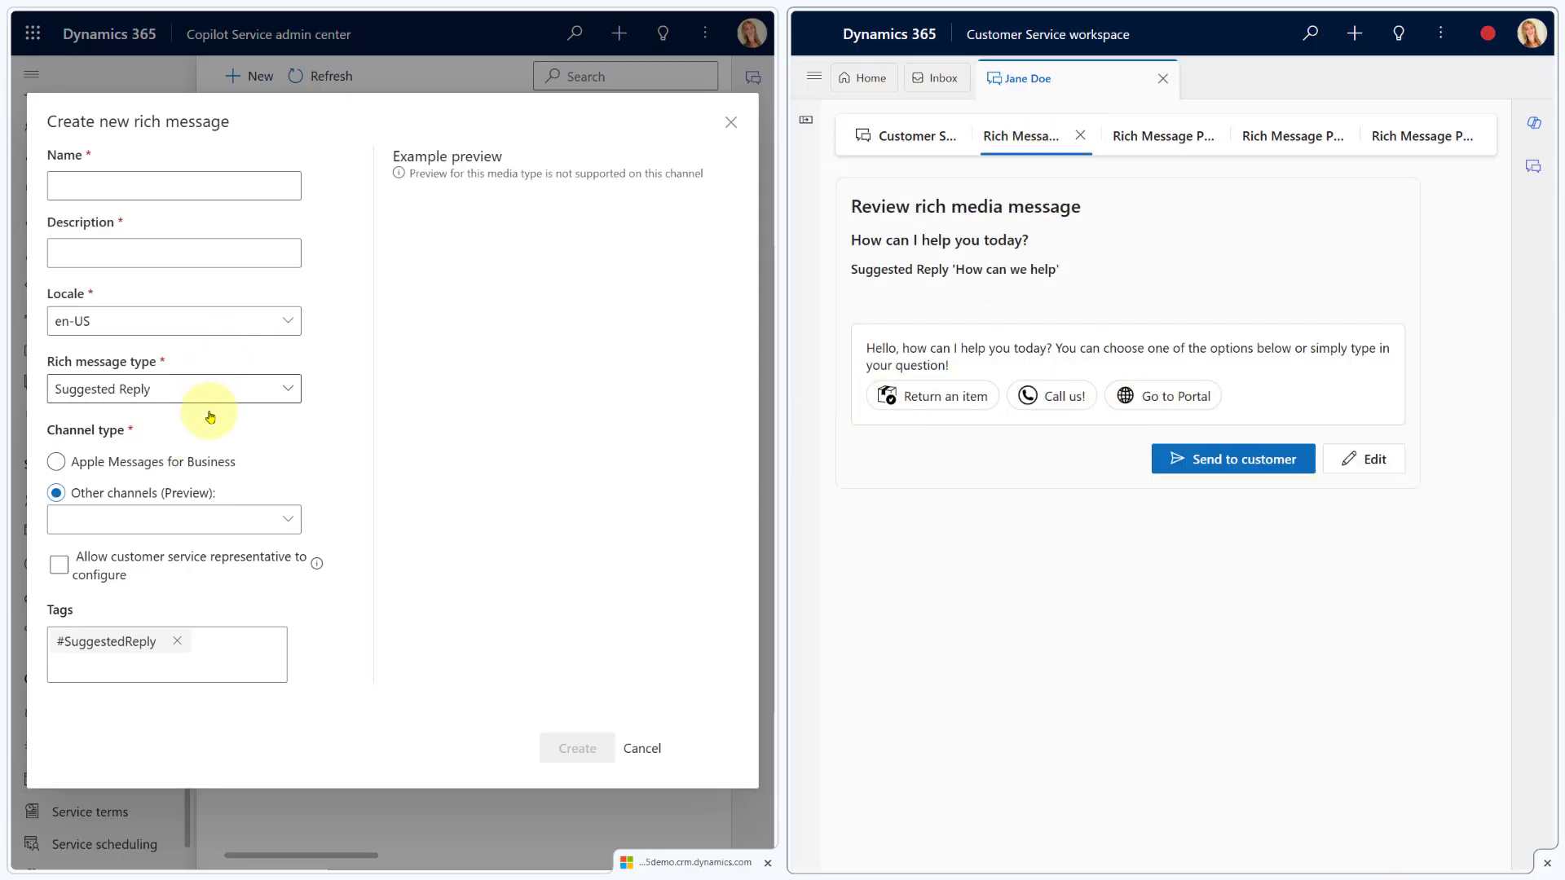
left_click(226, 515)
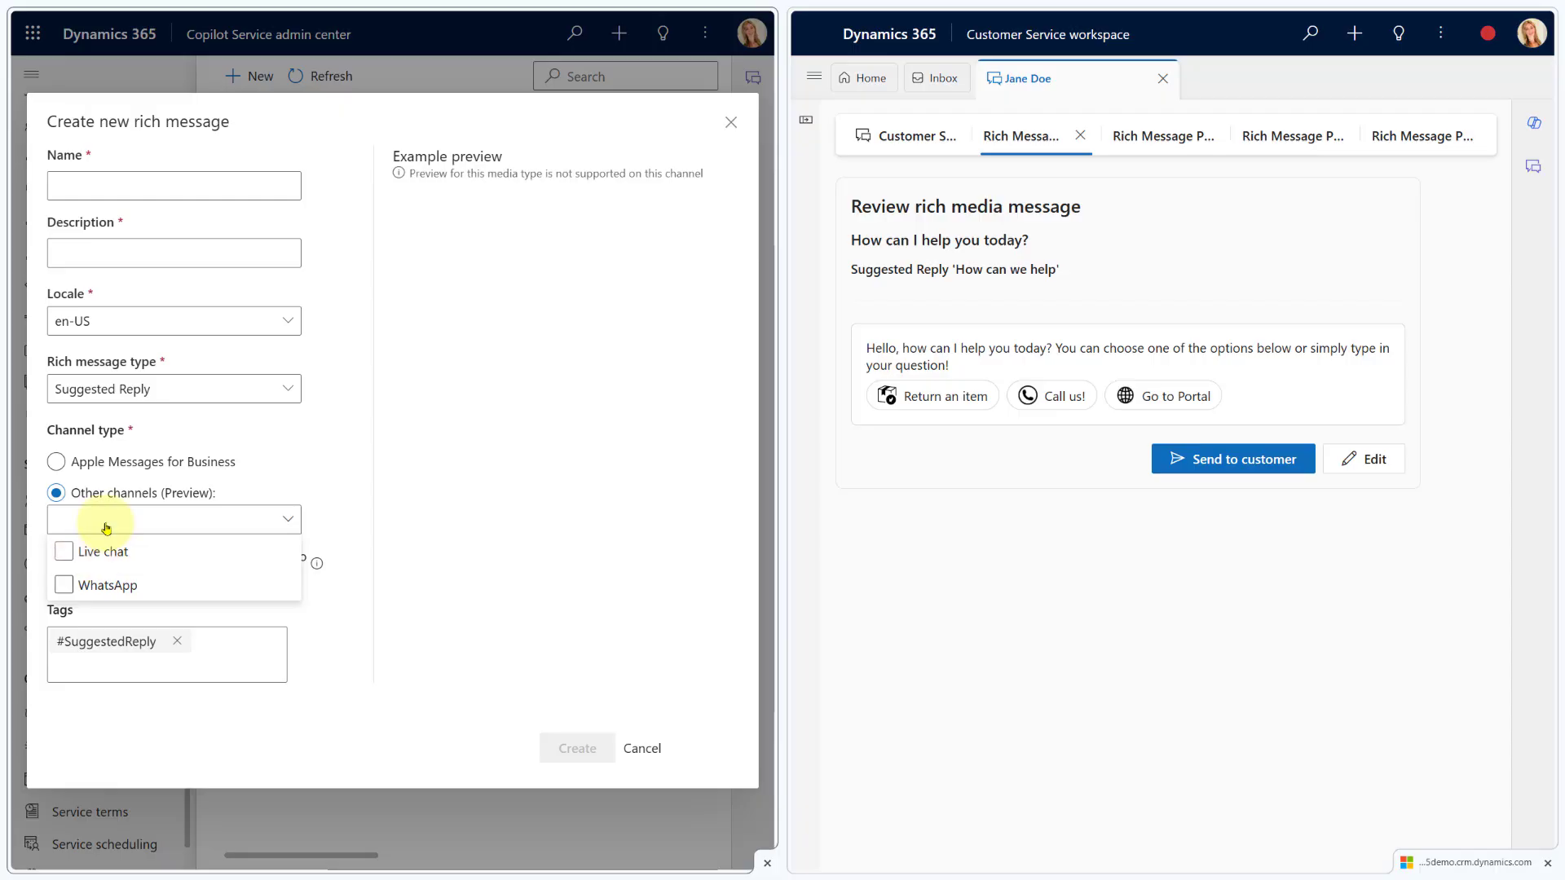
left_click(109, 558)
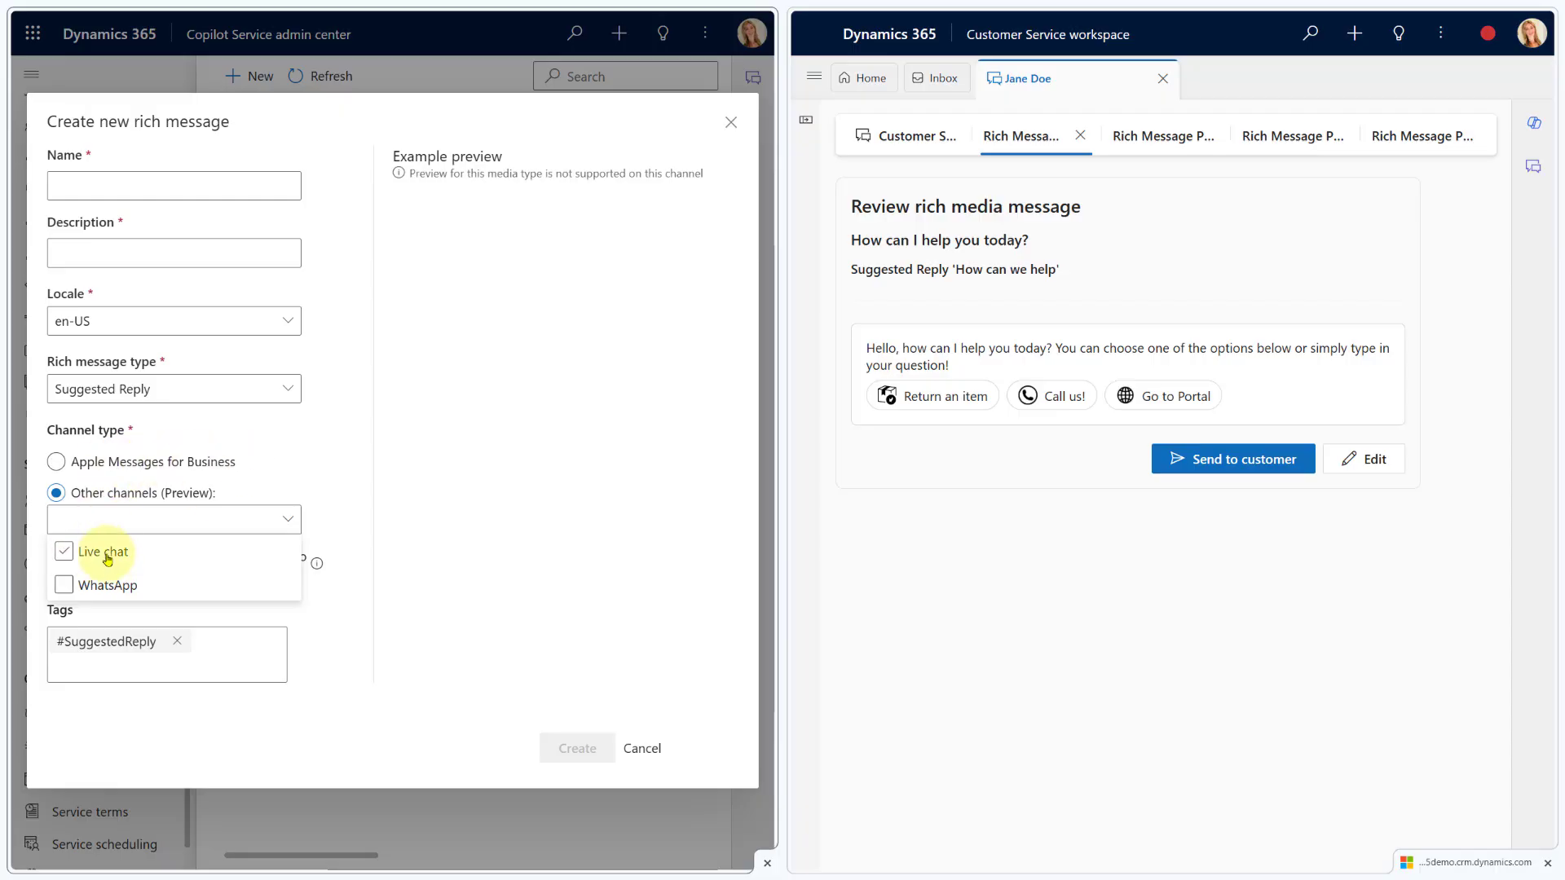
left_click(114, 589)
left_click(318, 461)
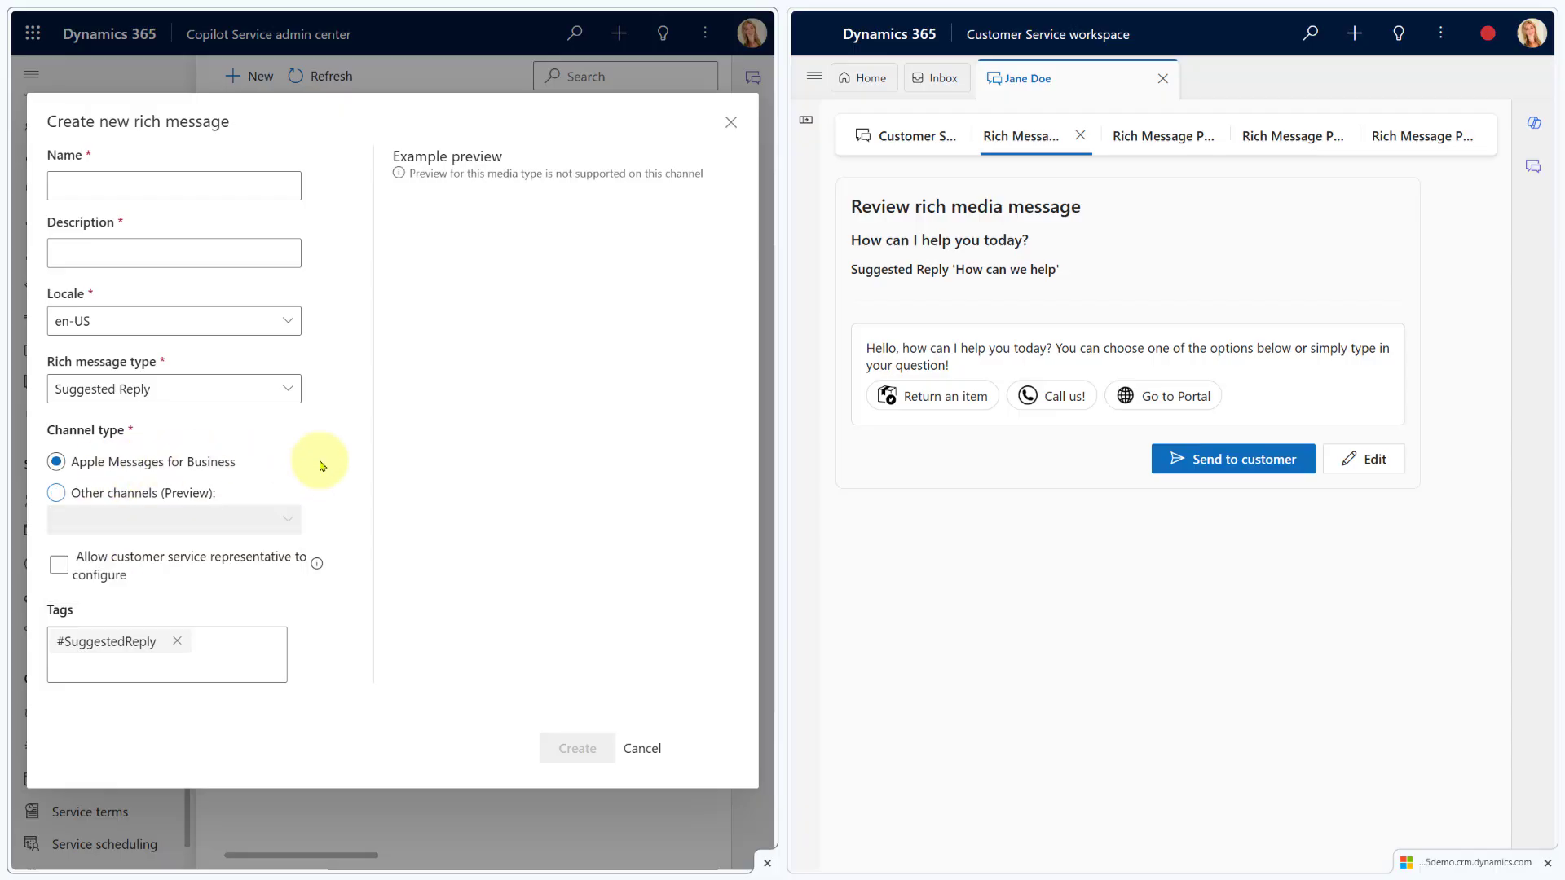
left_click(83, 563)
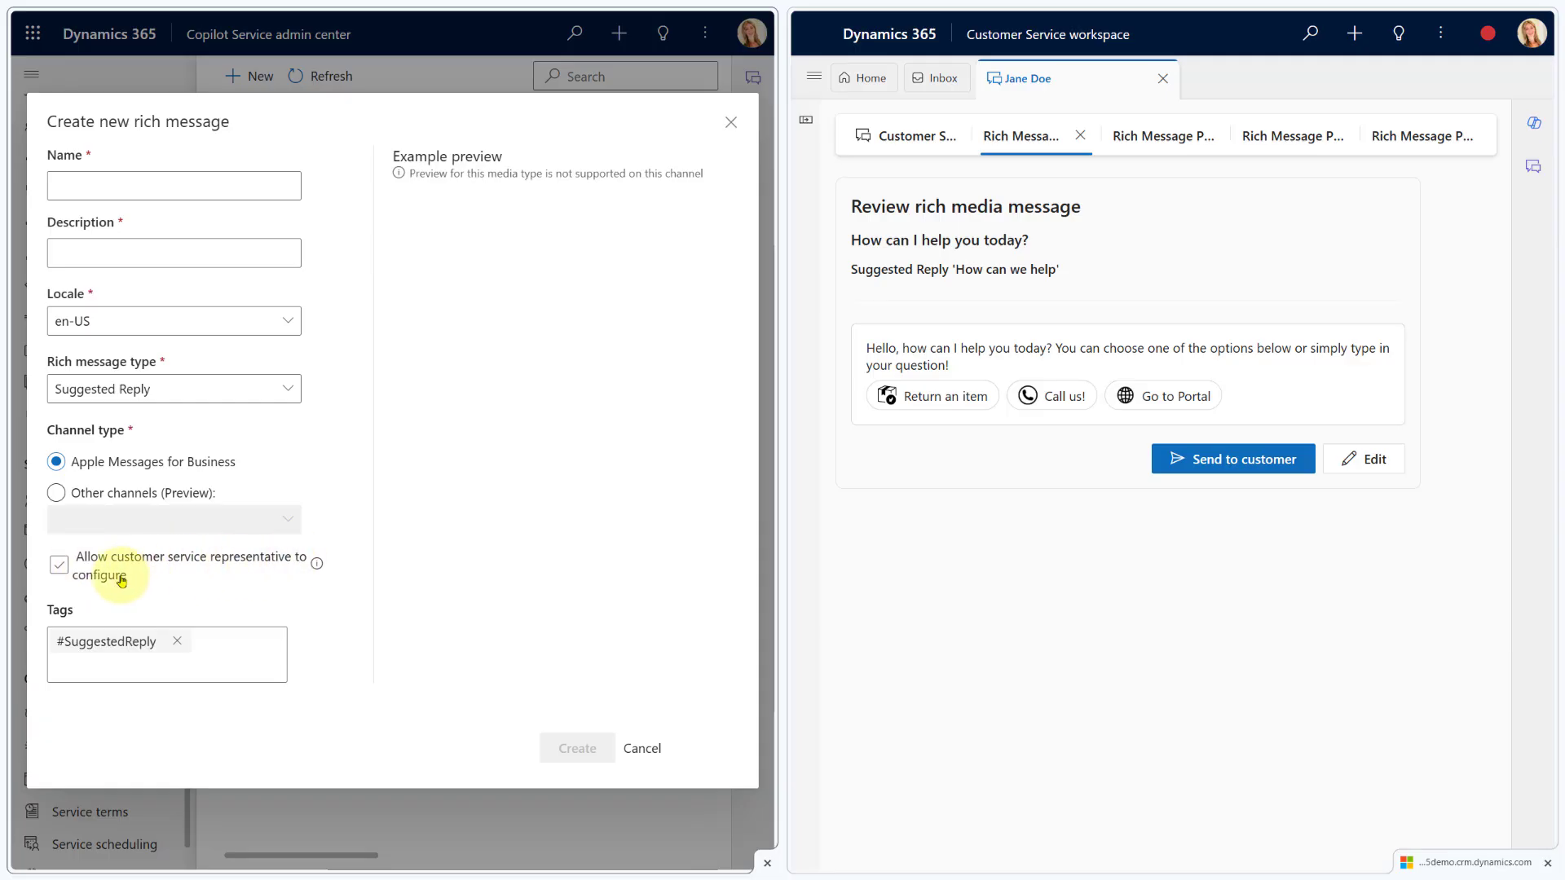
Cycle the type through Time Picker and Video Rich Link, ending on Website Rich Link
left_click(155, 388)
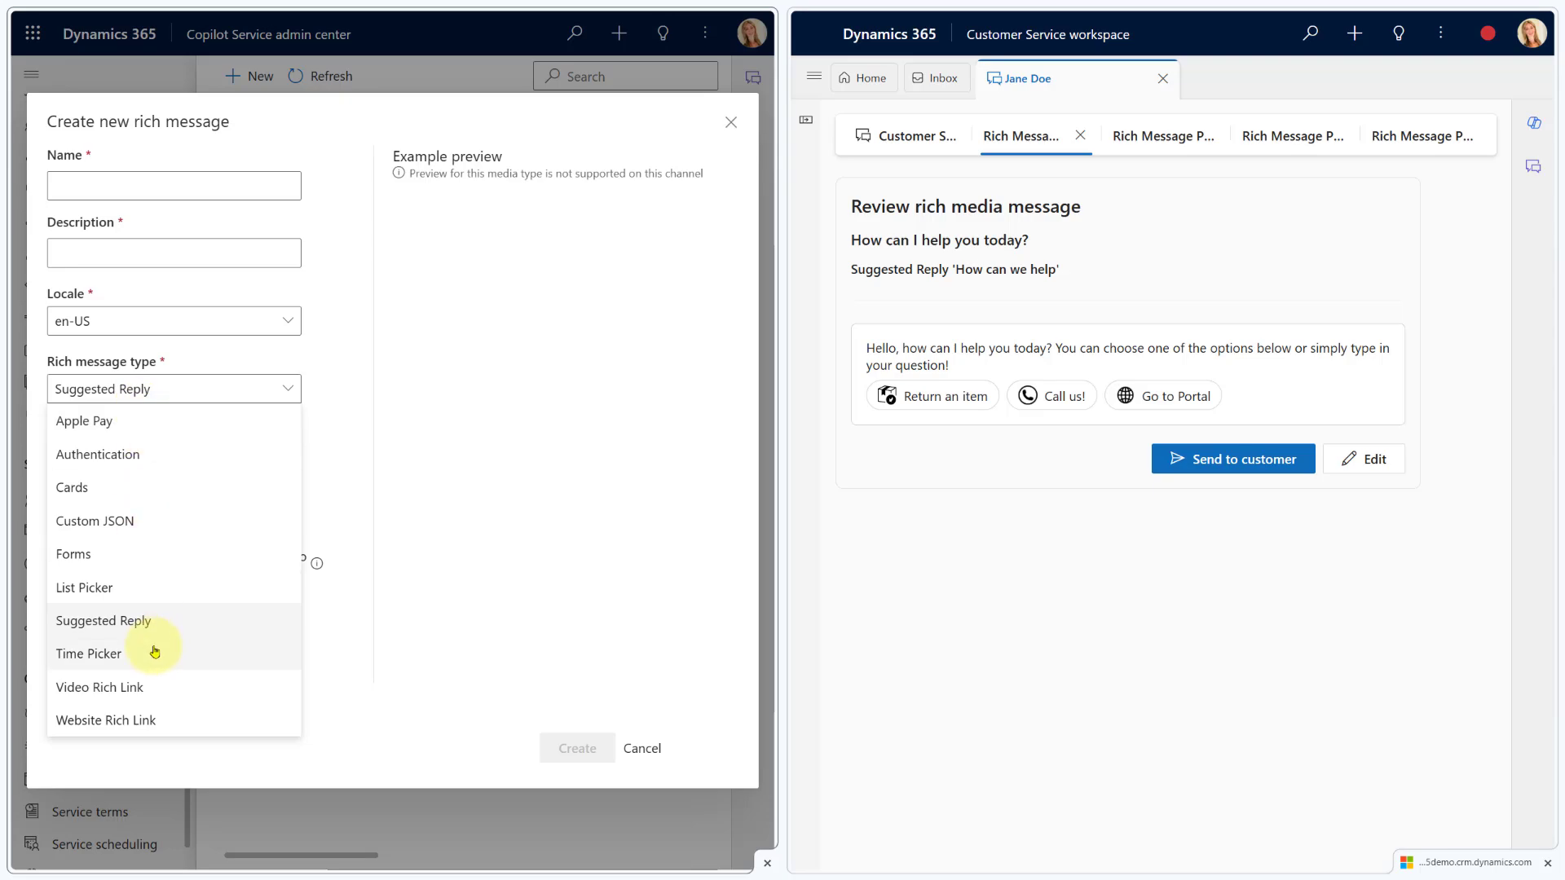
left_click(155, 652)
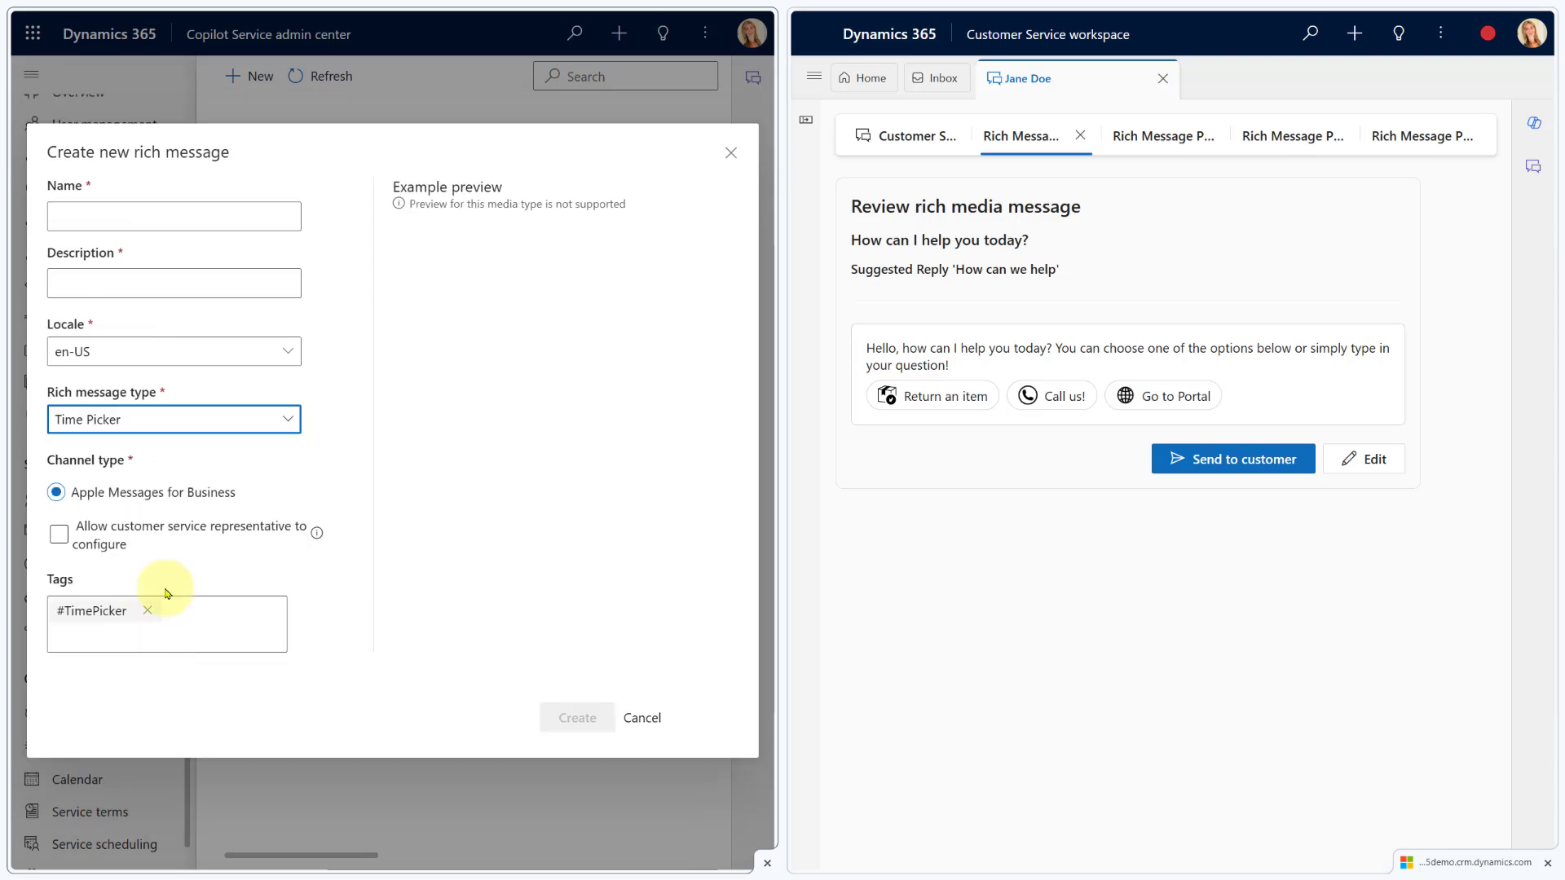
left_click(214, 421)
left_click(170, 716)
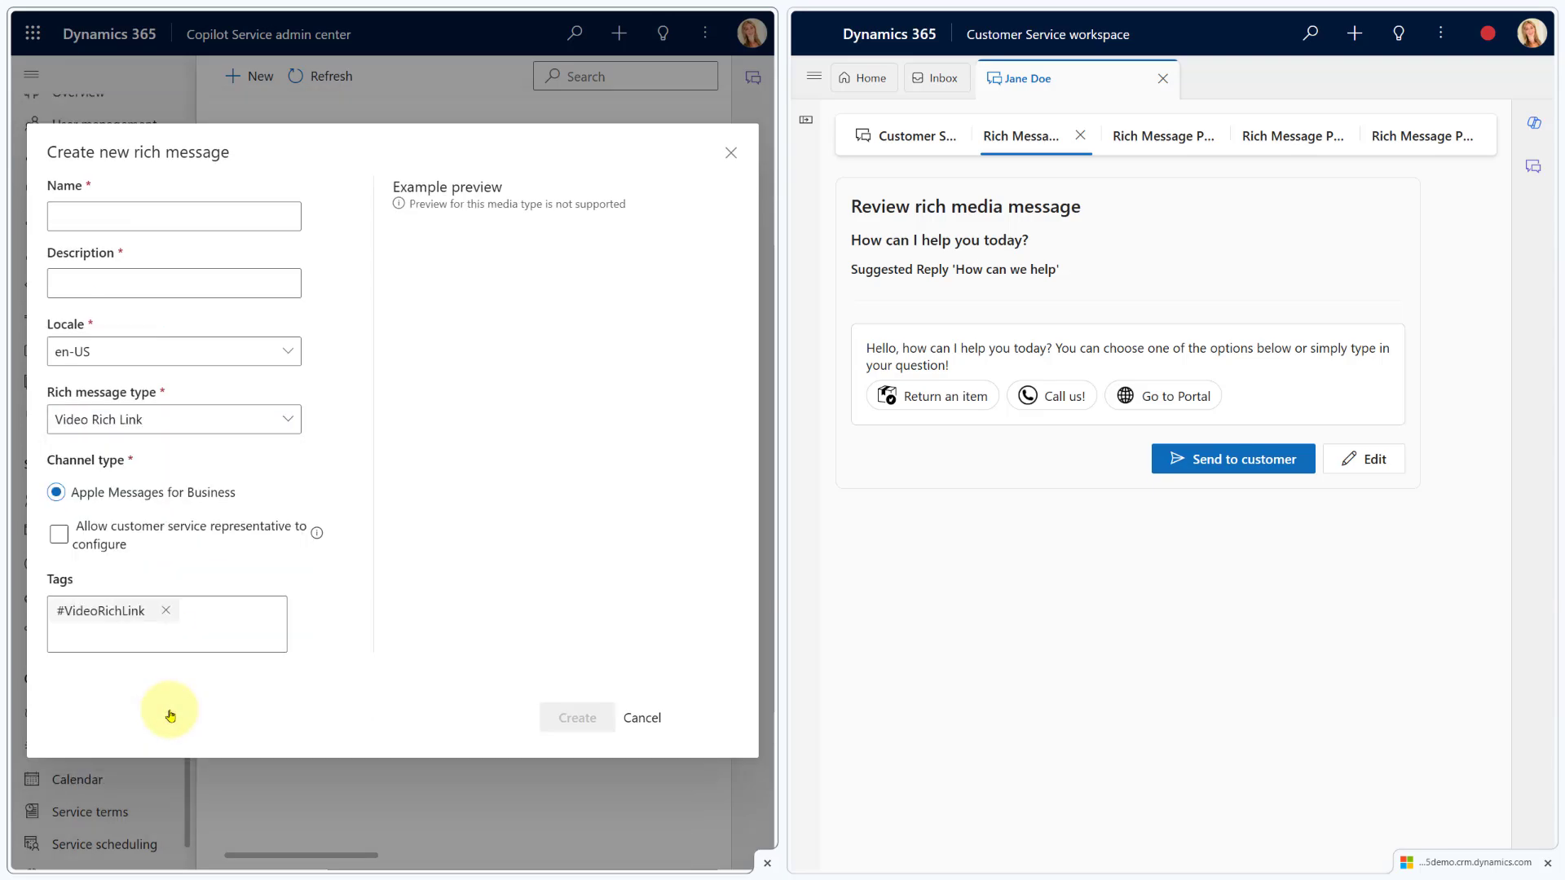
left_click(233, 420)
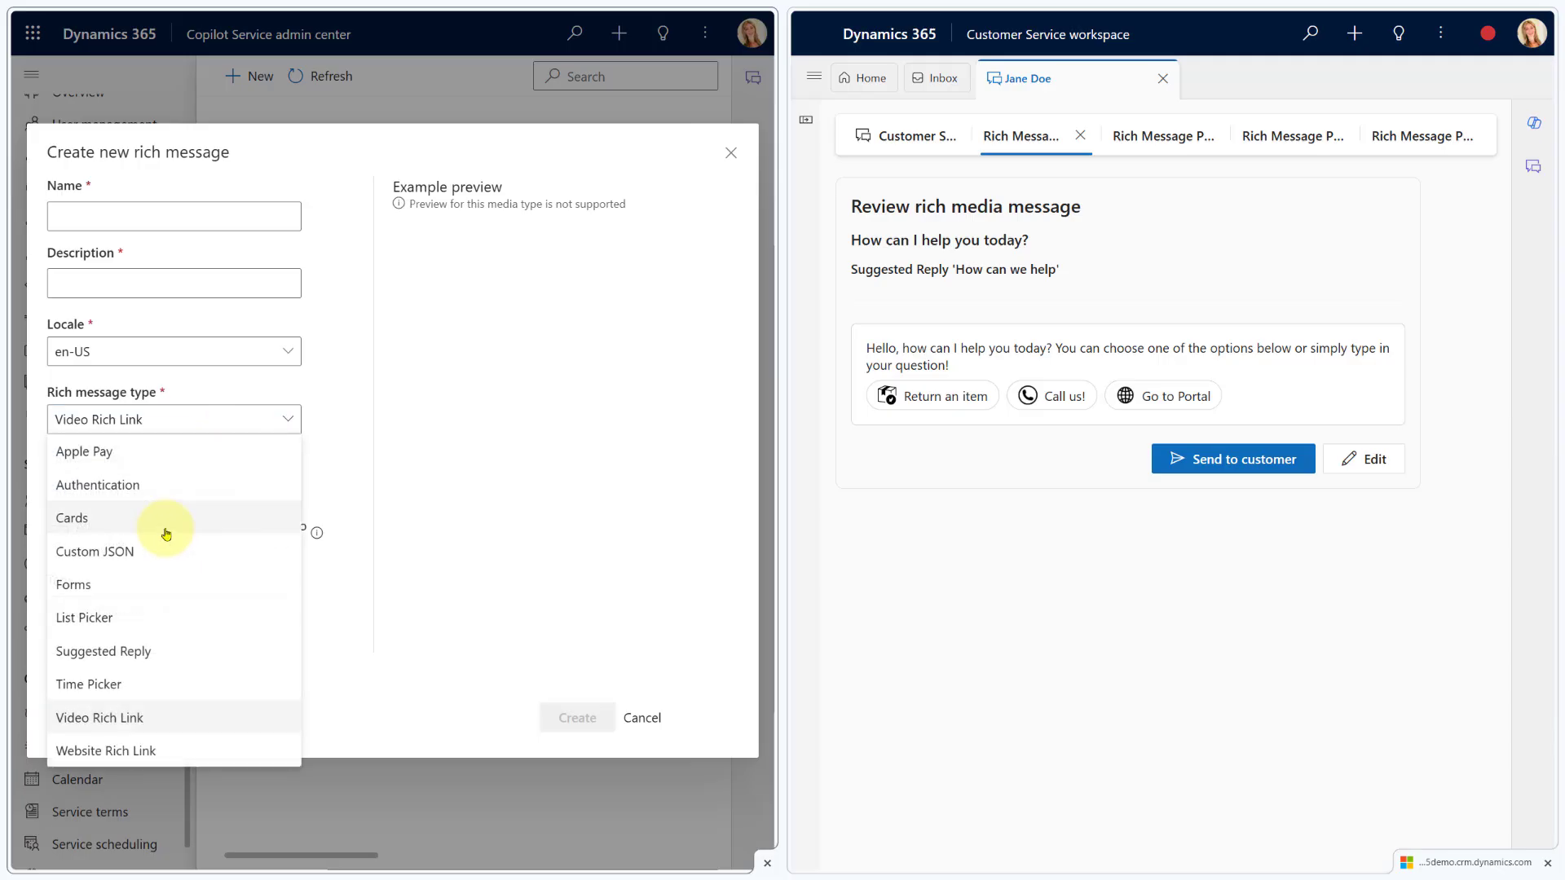
left_click(149, 754)
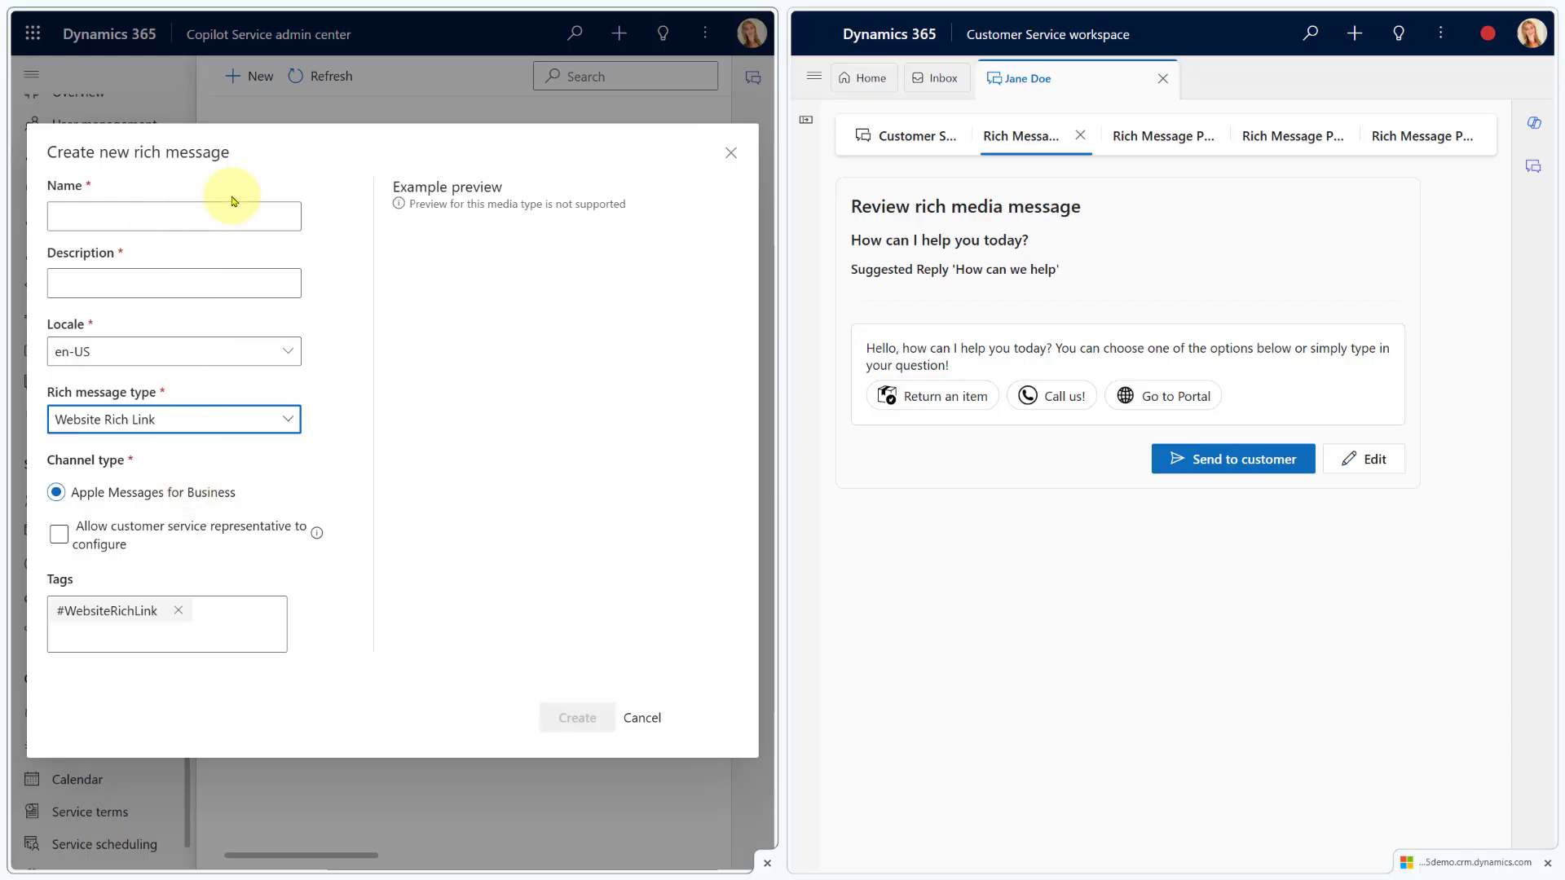
Cancel the new message, inspect 'How can I help you today?' Details and Designer, then discard changes
left_click(643, 718)
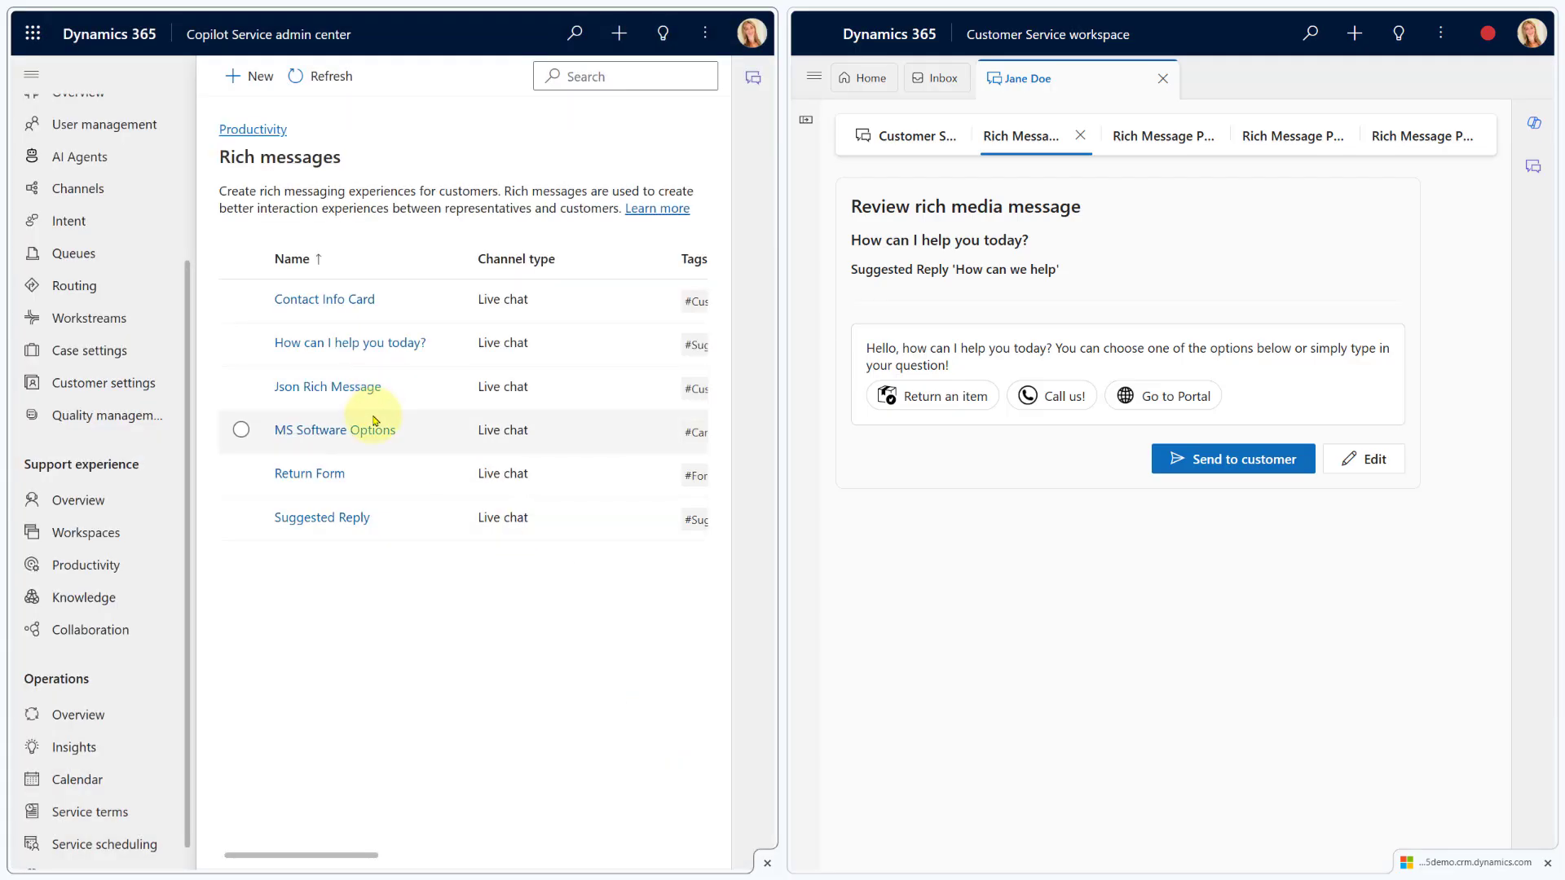
left_click(334, 342)
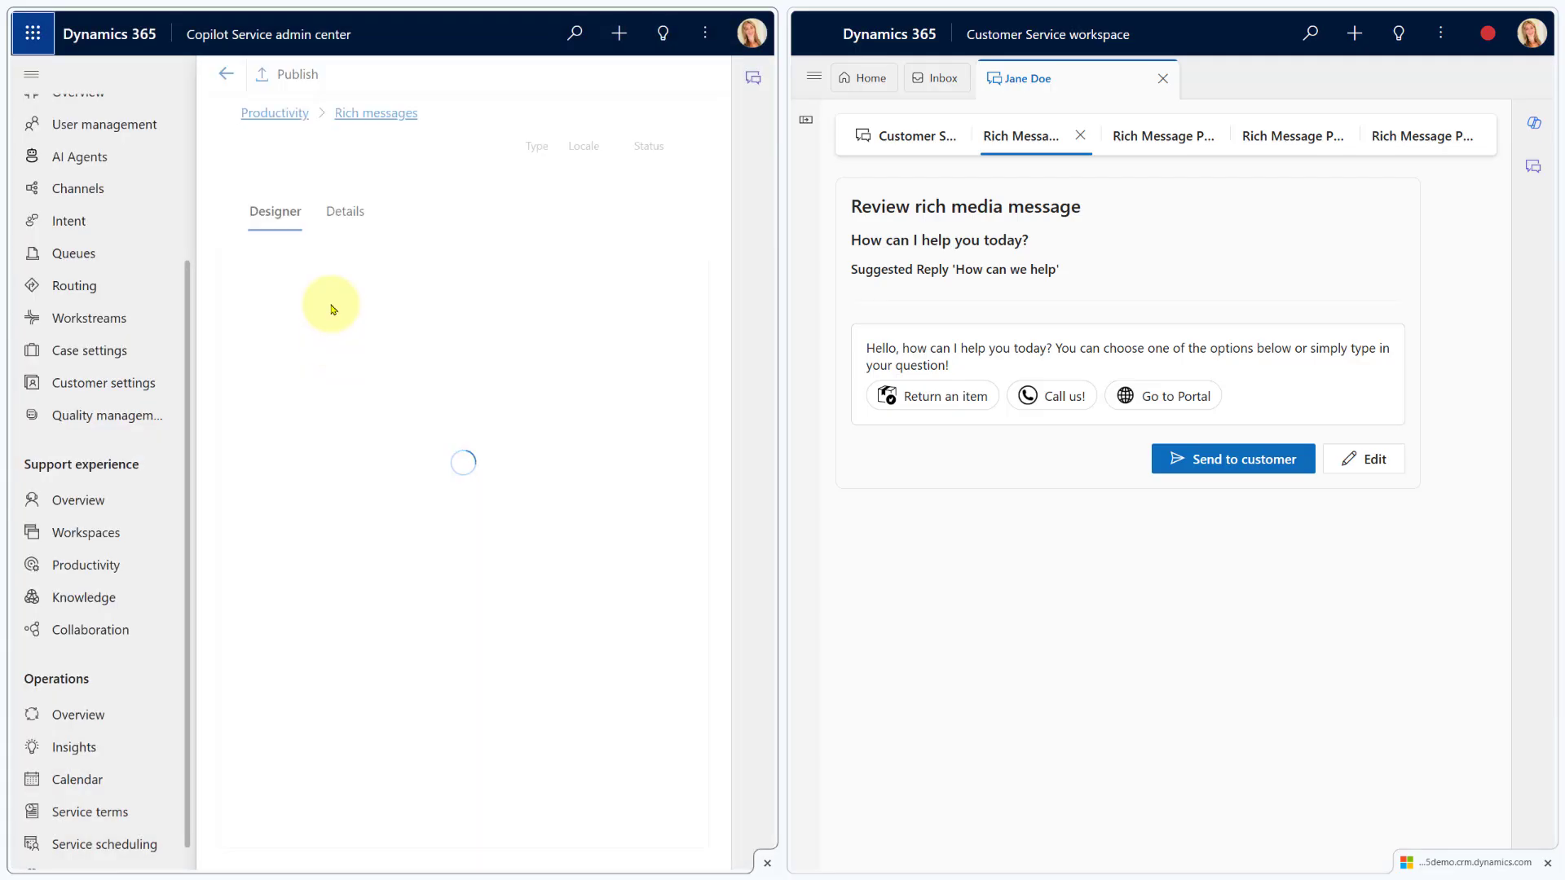
left_click(344, 252)
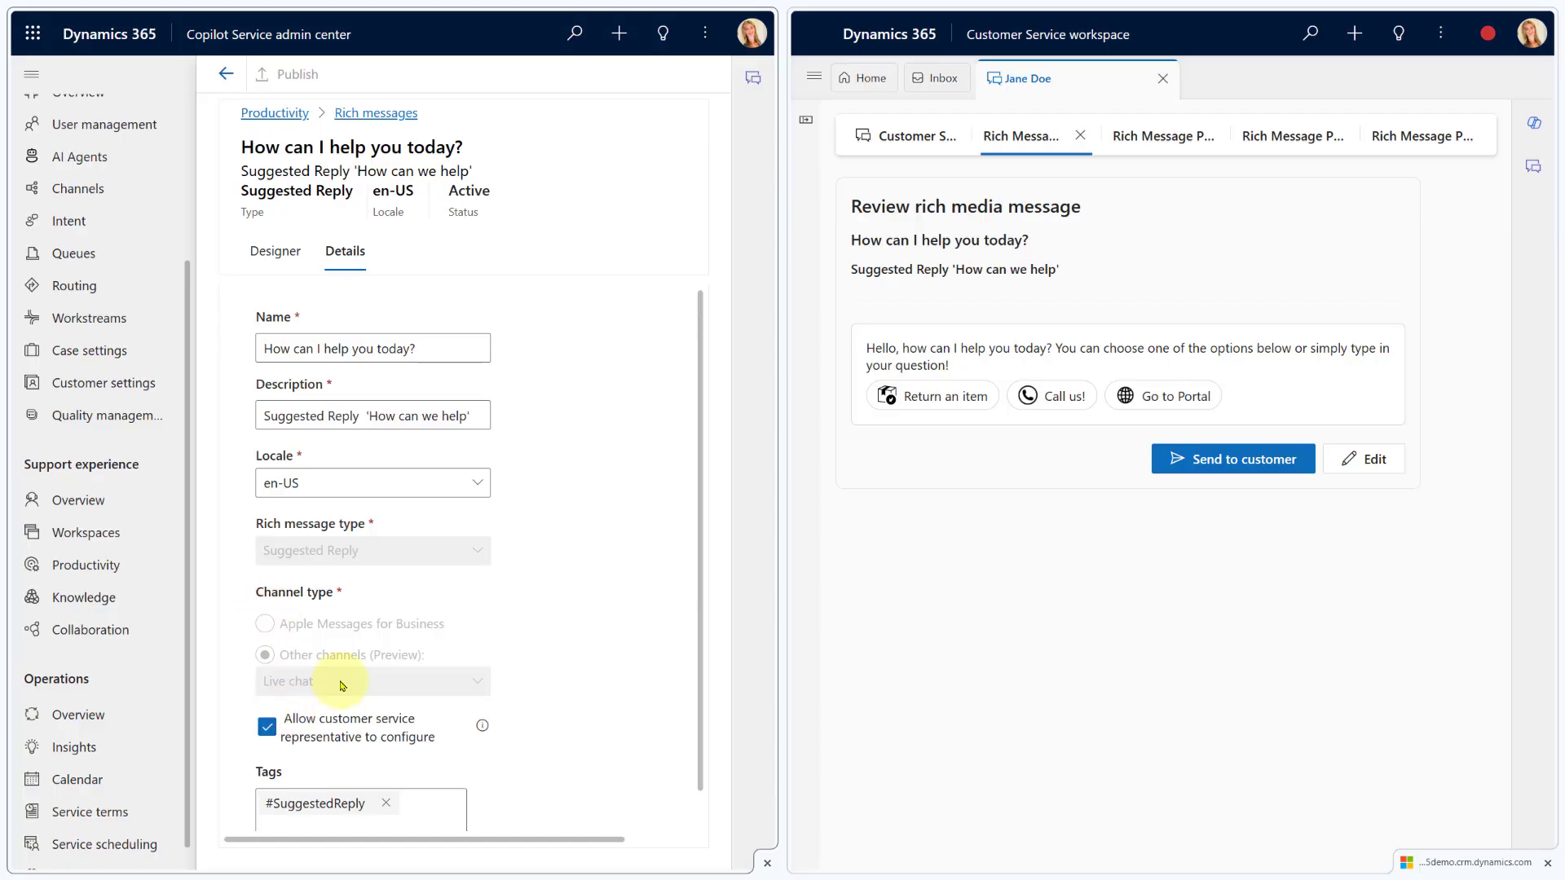
left_click(267, 727)
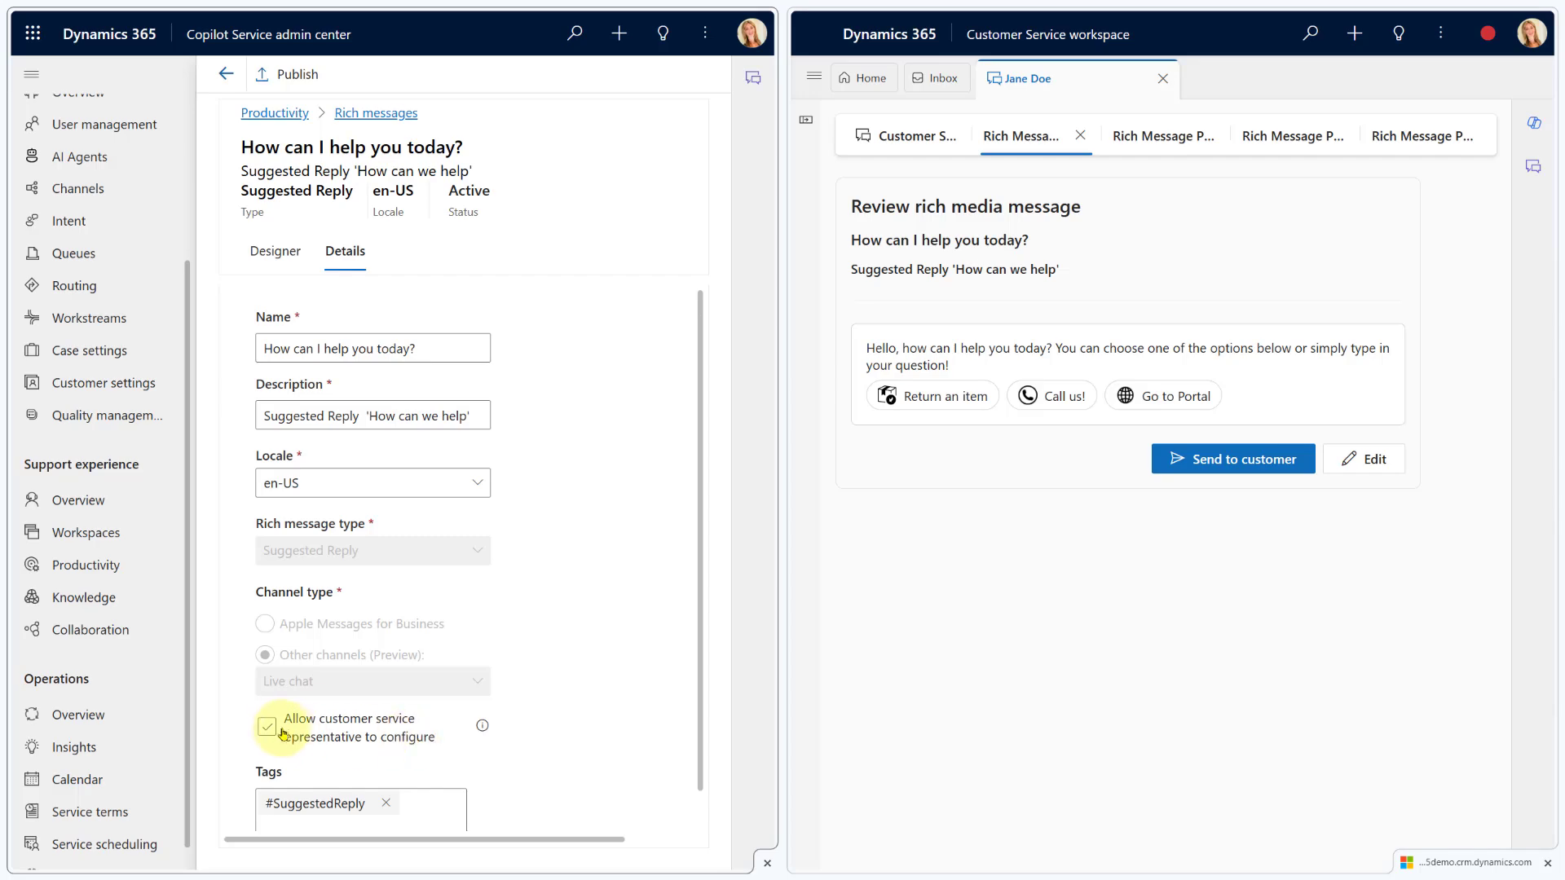
left_click(265, 257)
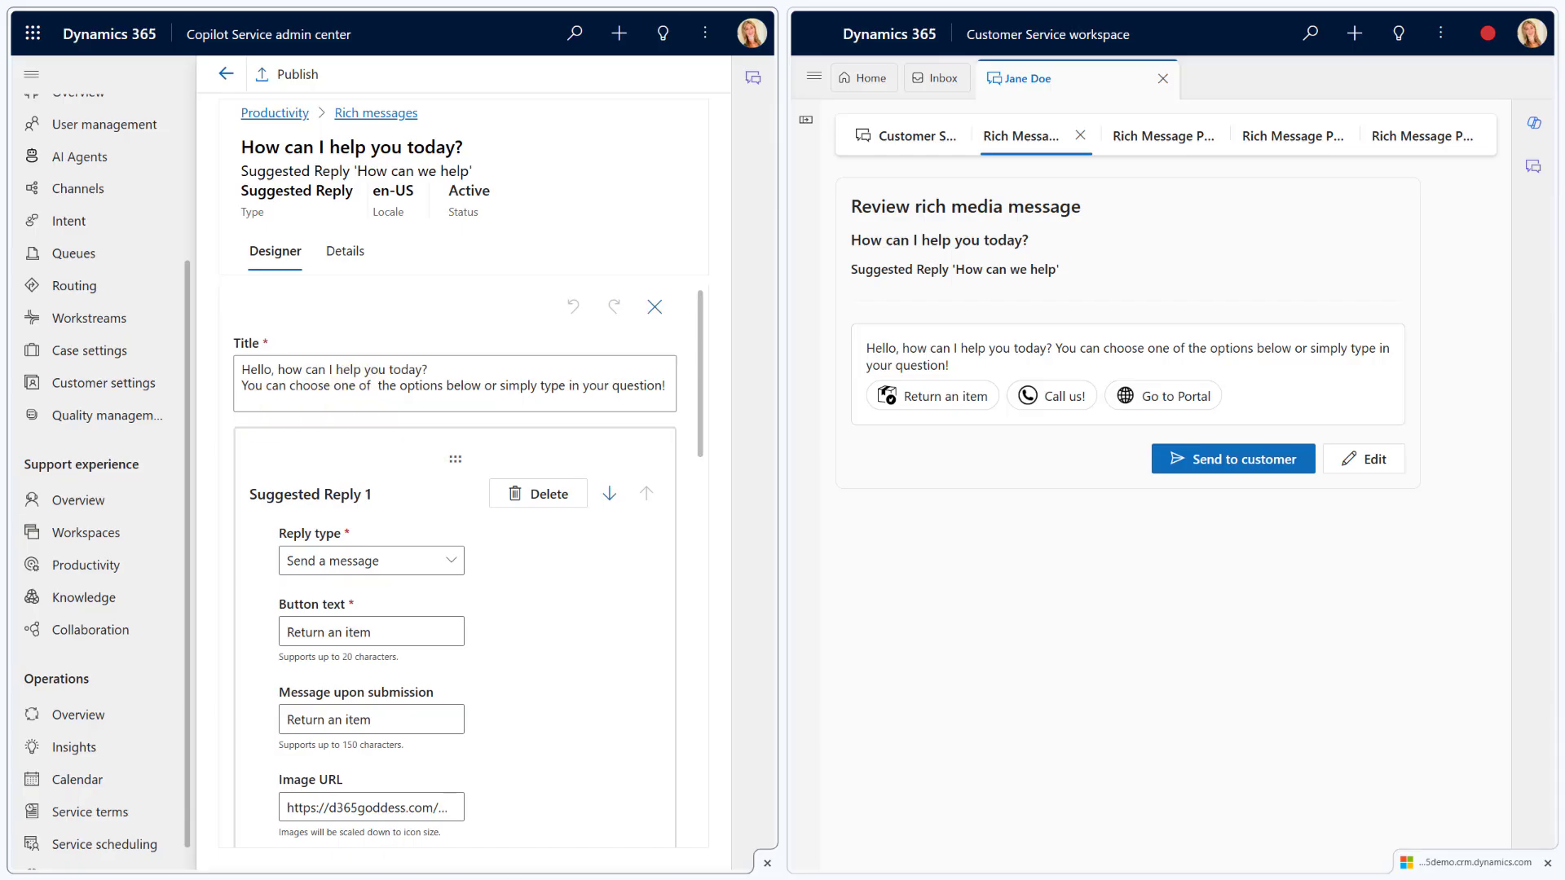
left_click(227, 78)
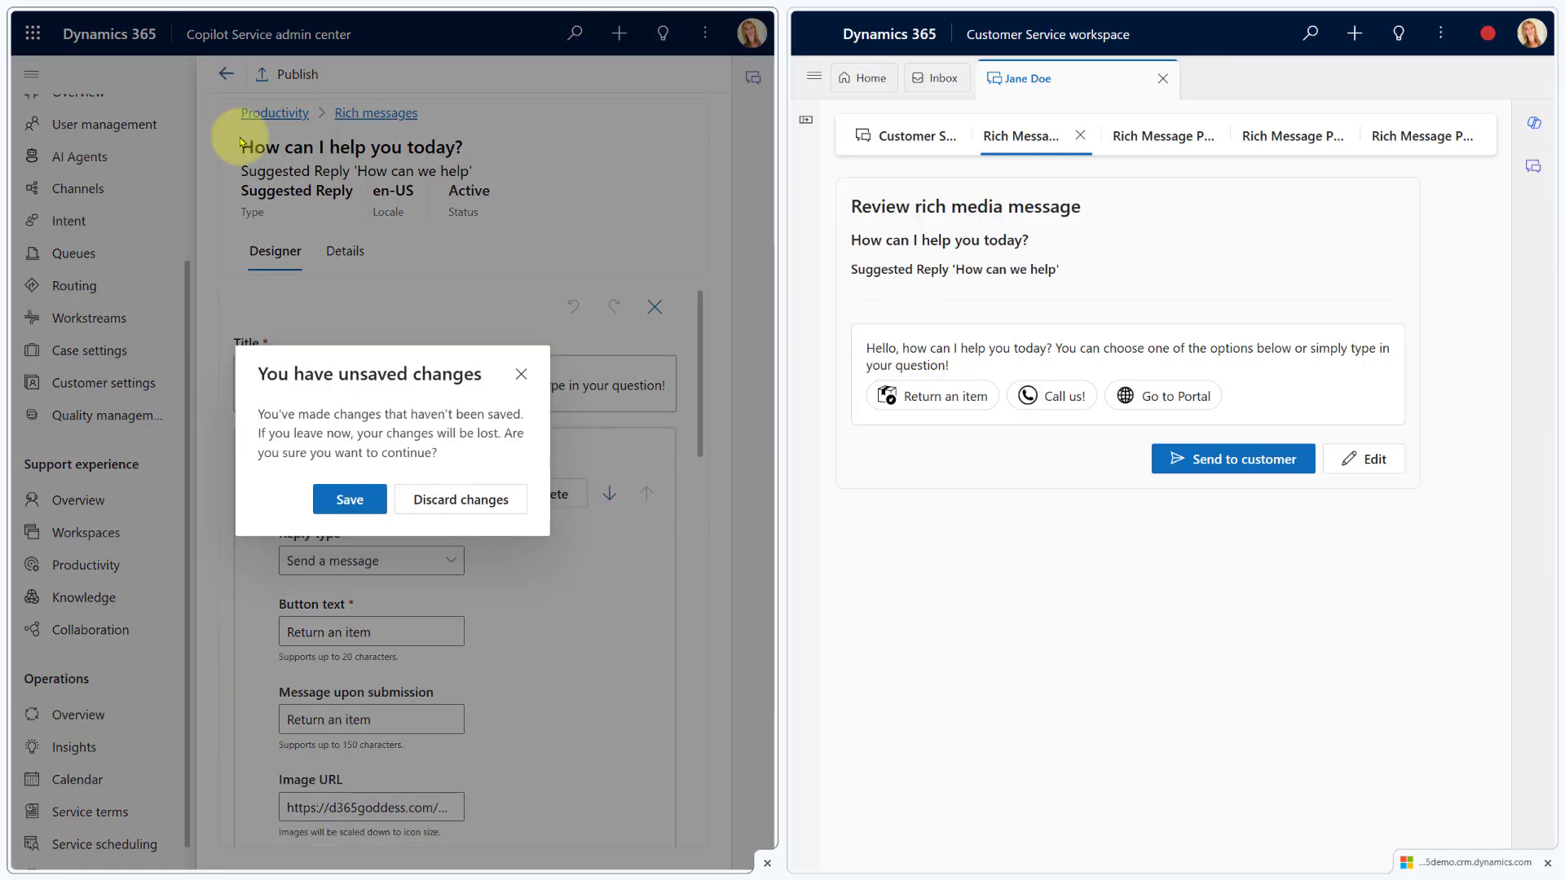
left_click(444, 502)
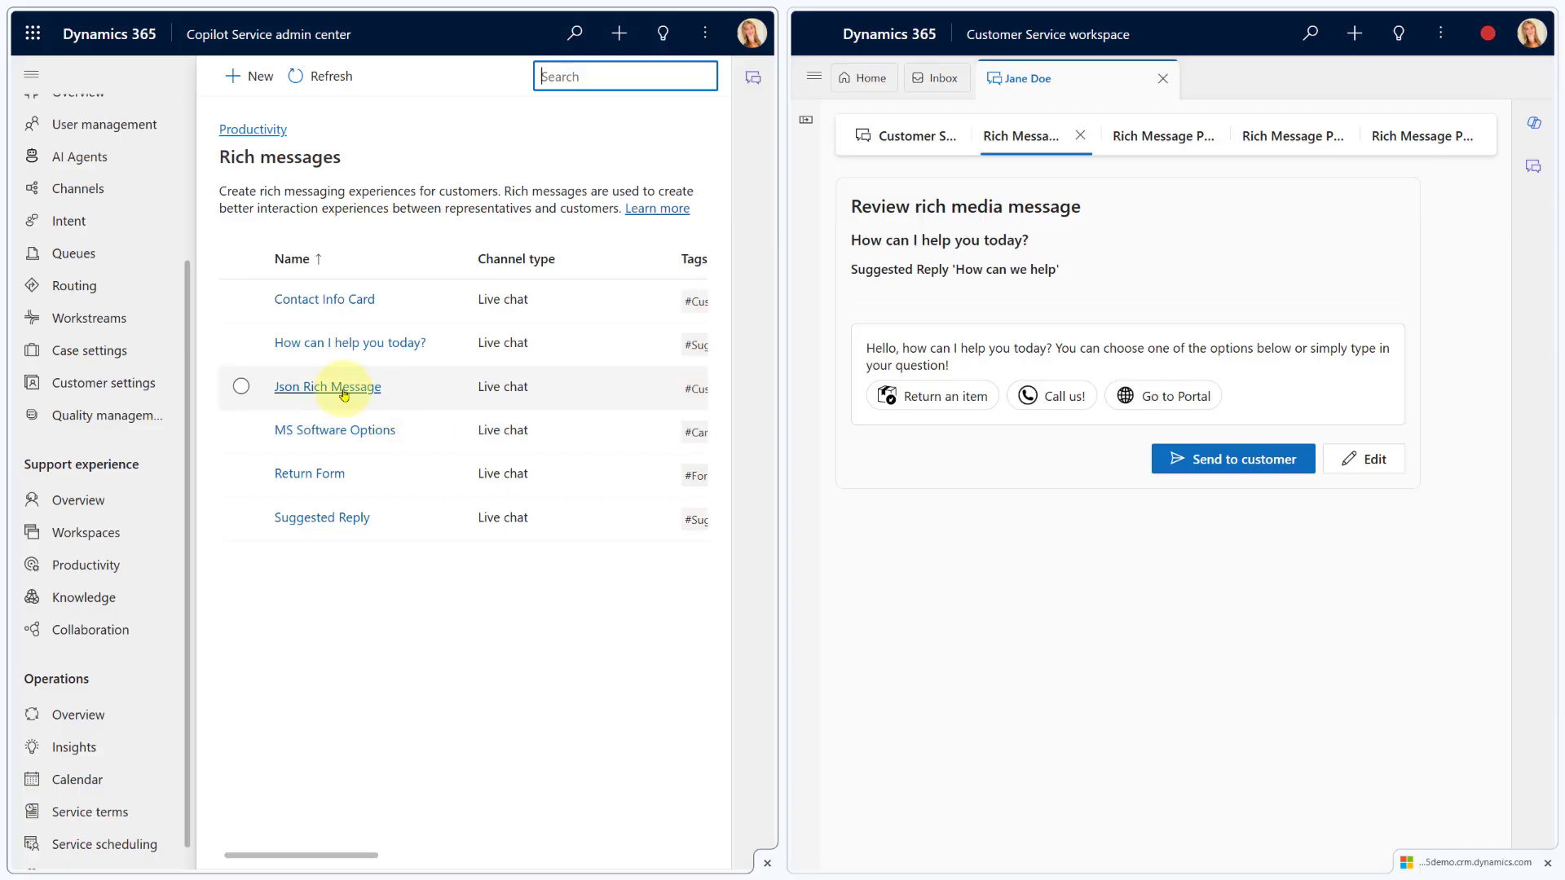
Preview Contact Info Card, scroll the table's columns, and open its Custom JSON version 1.2 card
left_click(1152, 137)
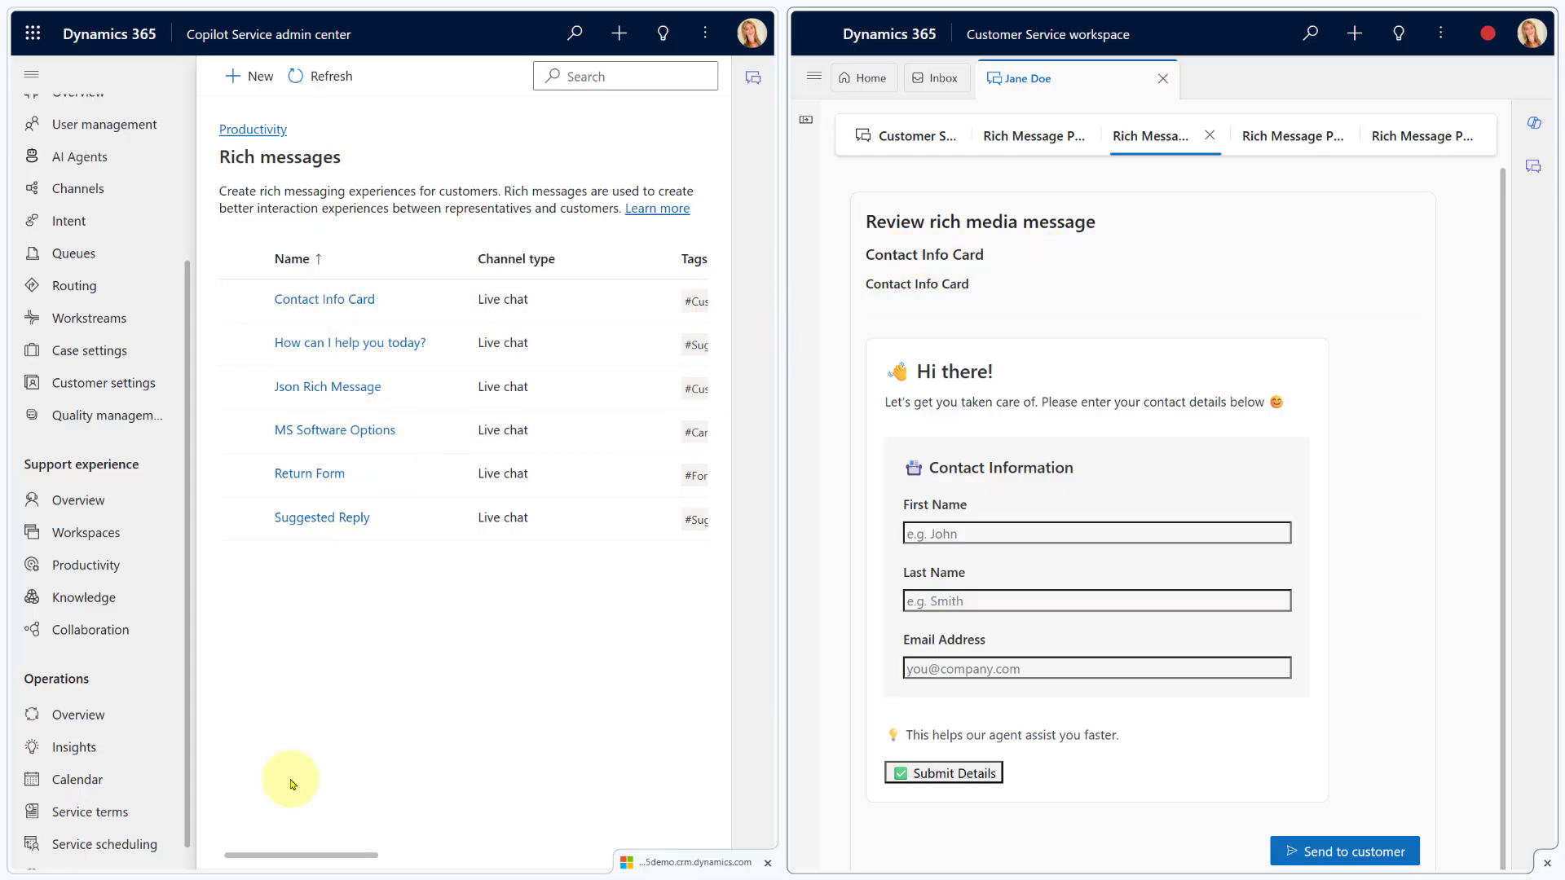
left_click_drag(307, 855, 419, 856)
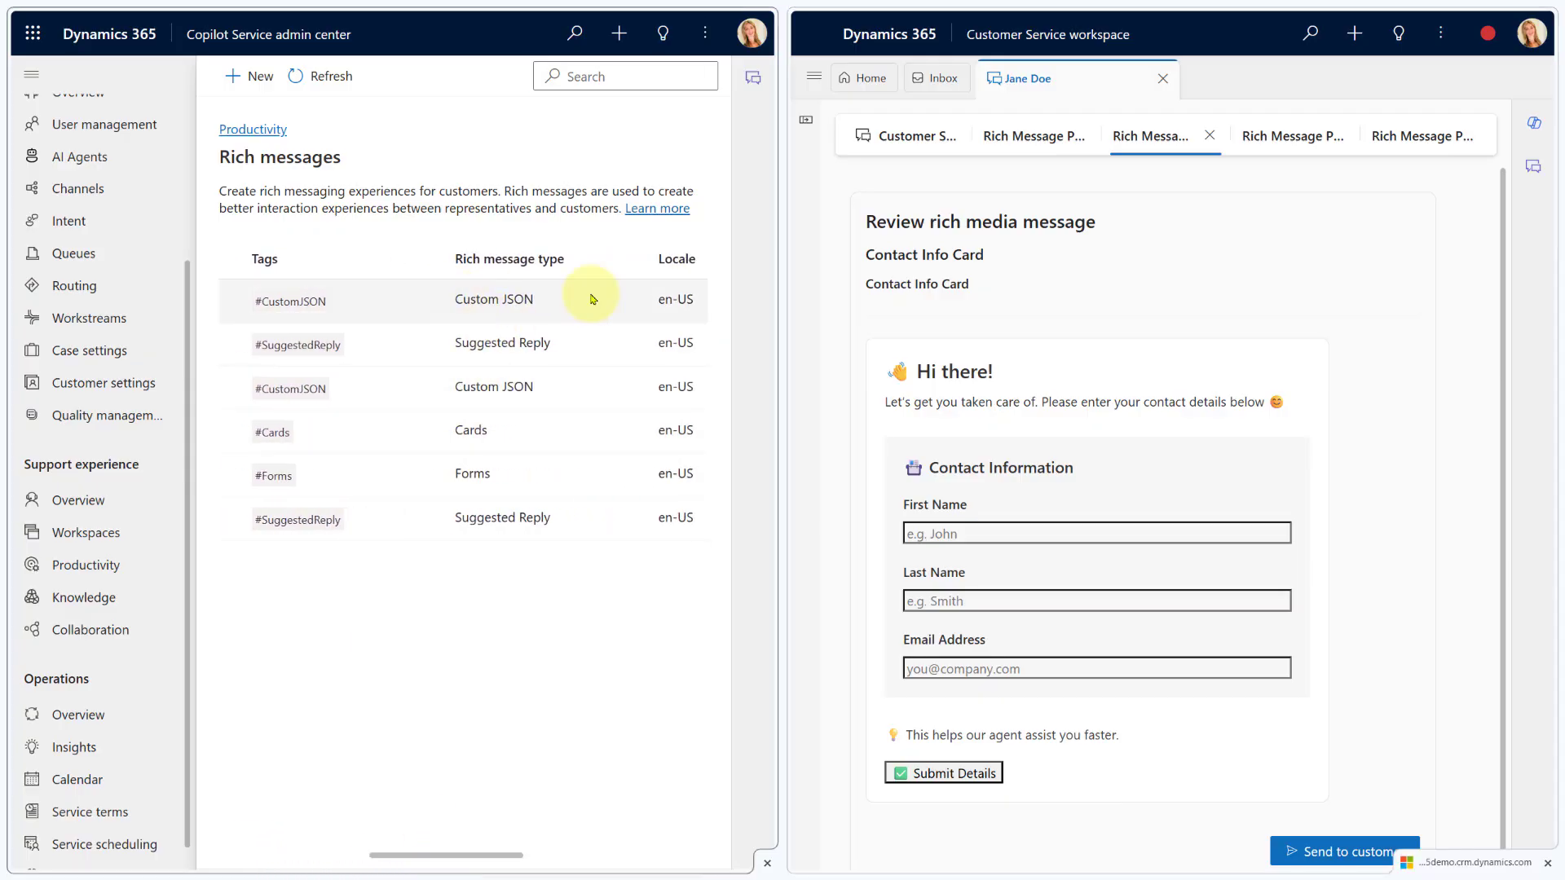
left_click_drag(499, 853, 619, 858)
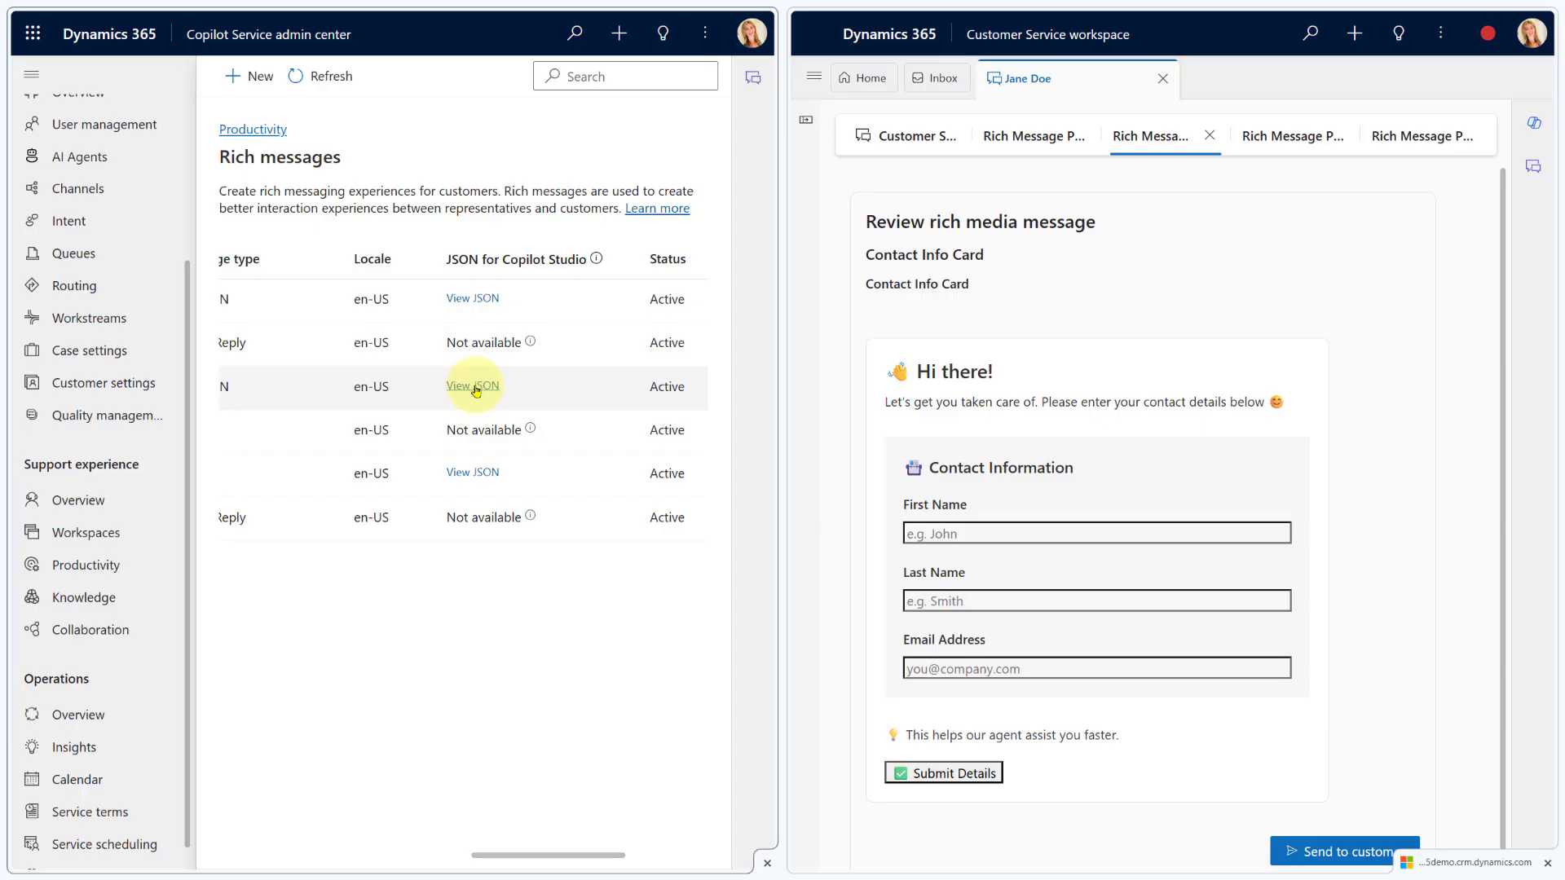
left_click_drag(585, 858, 518, 856)
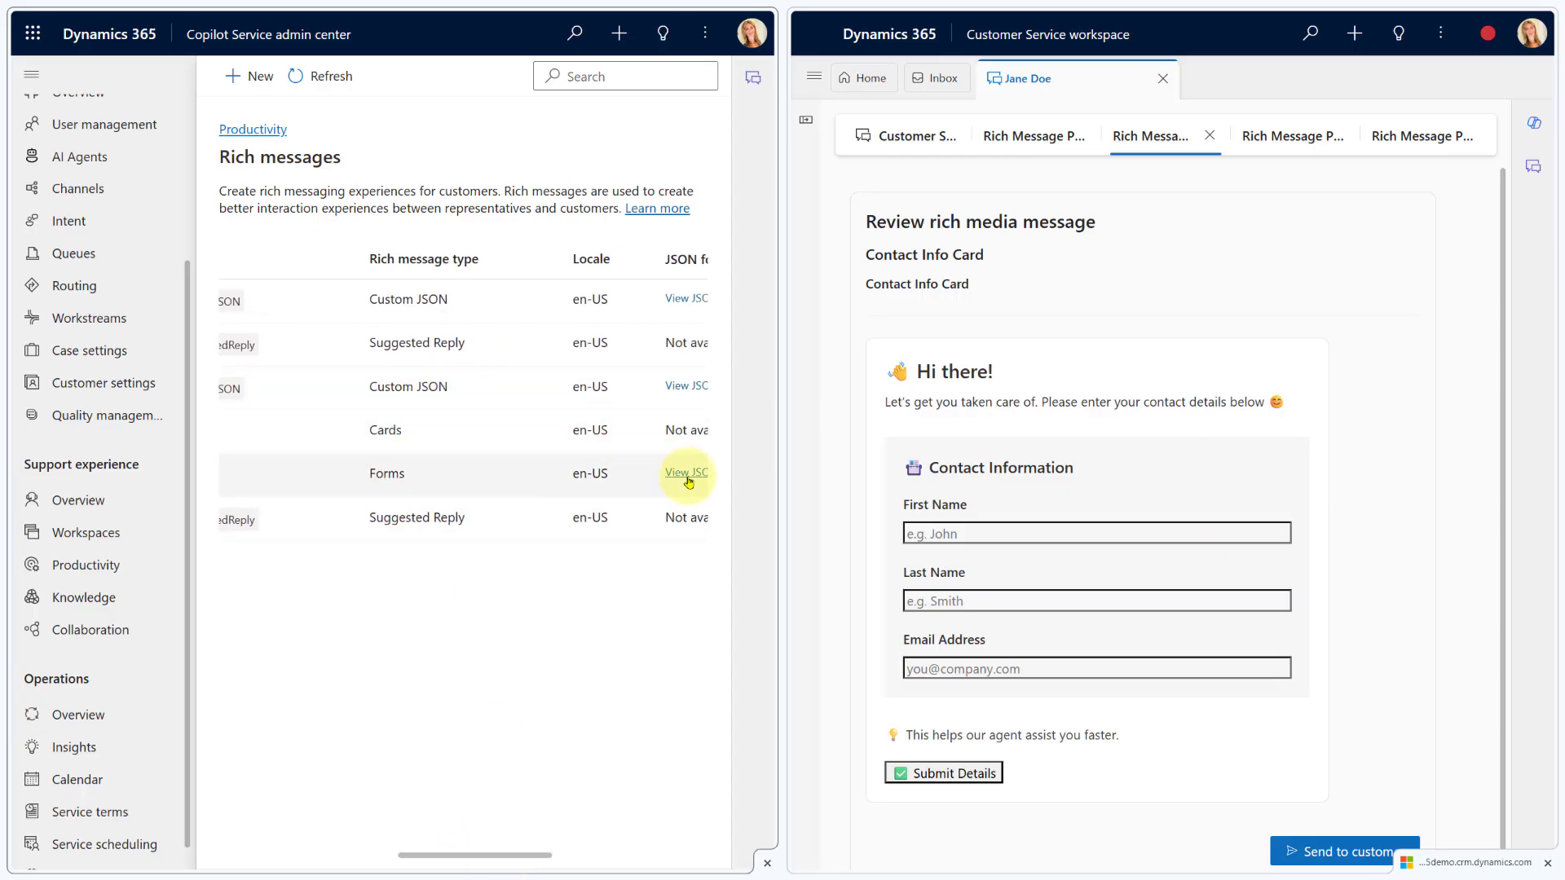
left_click_drag(495, 856, 317, 861)
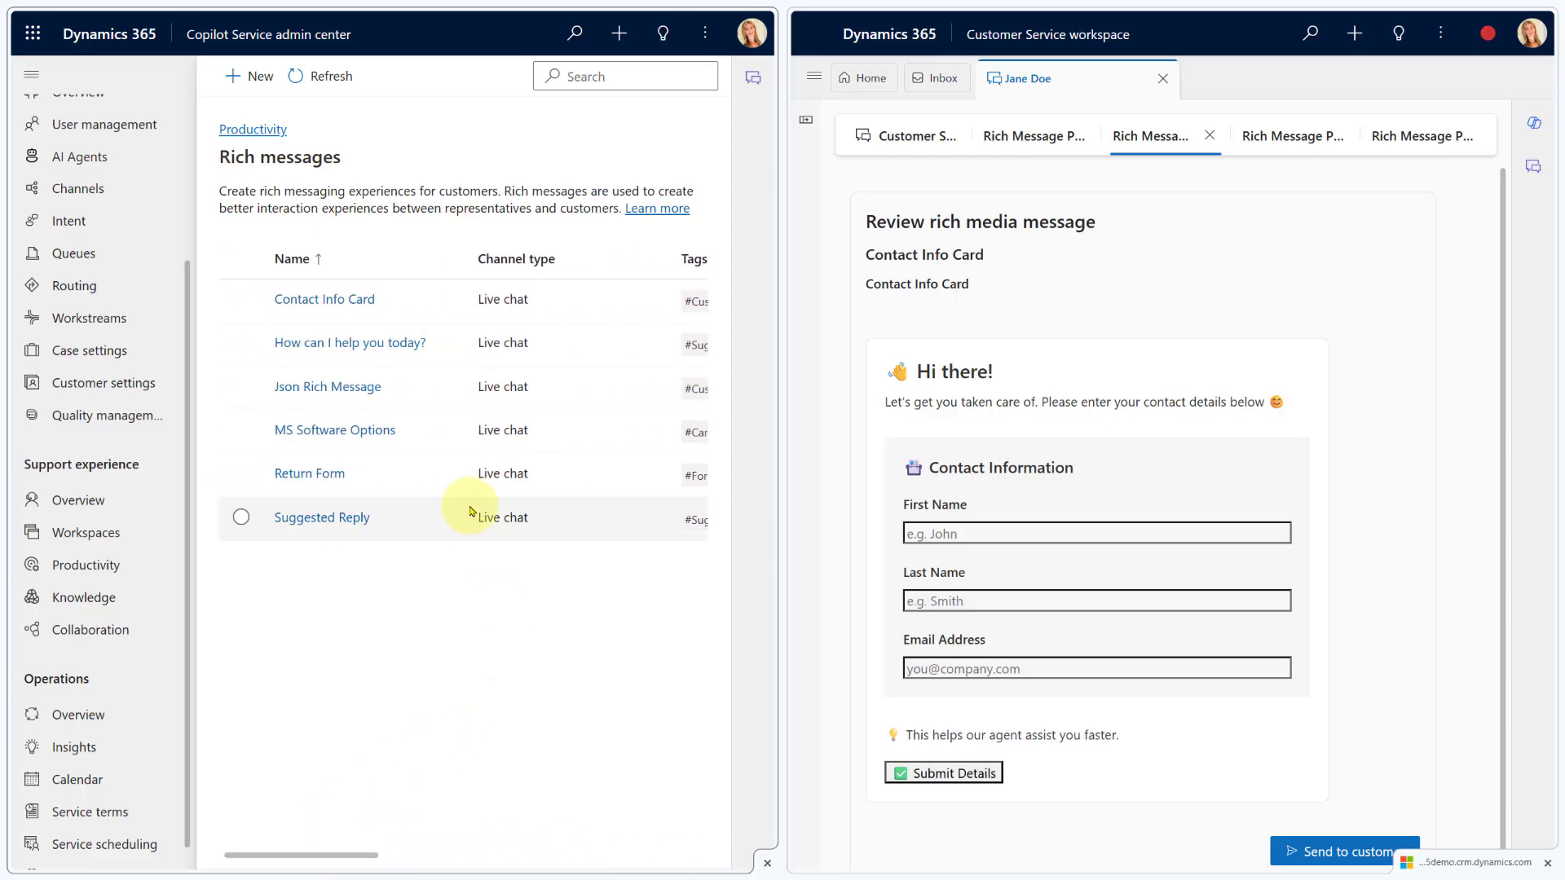
left_click(299, 301)
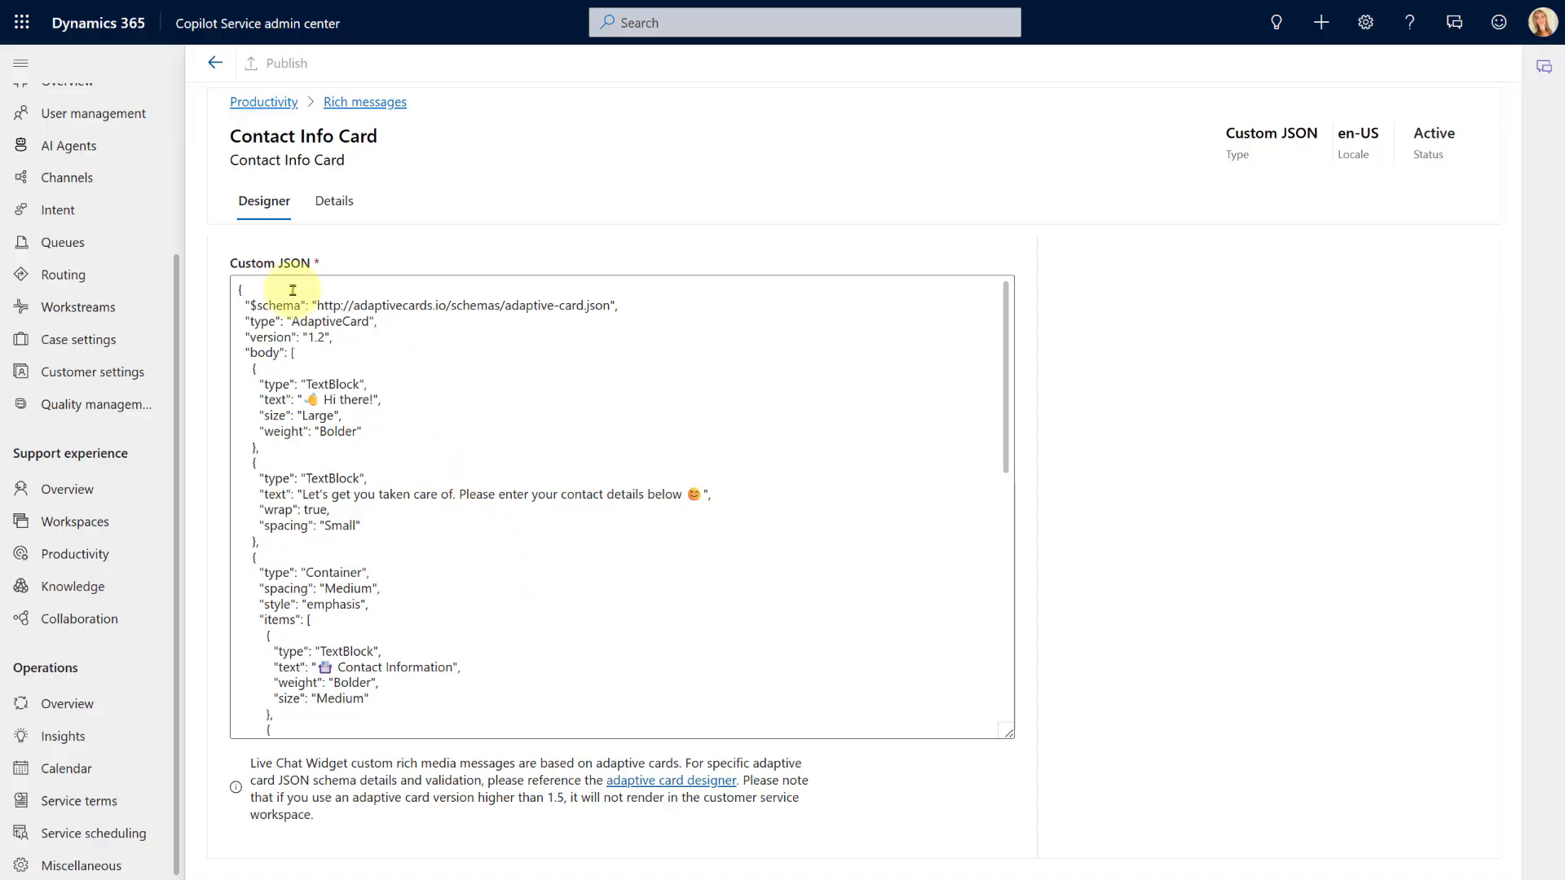
Review the Contact Info Card's custom JSON, highlight its "version": "1.2" line, and return to Rich messages
scroll(465, 418, "down", 7)
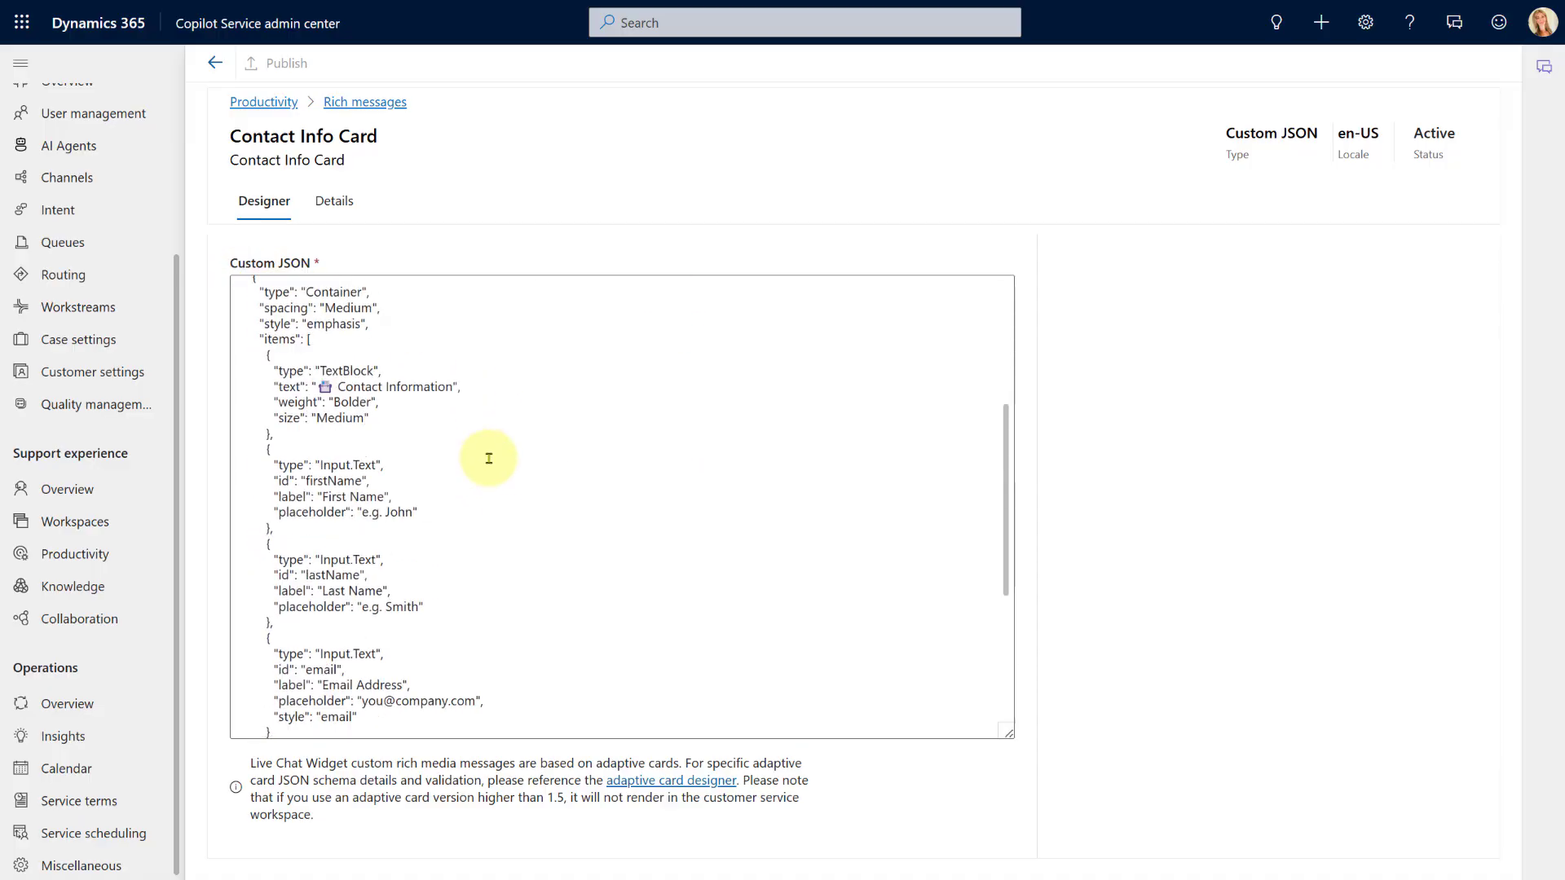
scroll(489, 458, "up", 7)
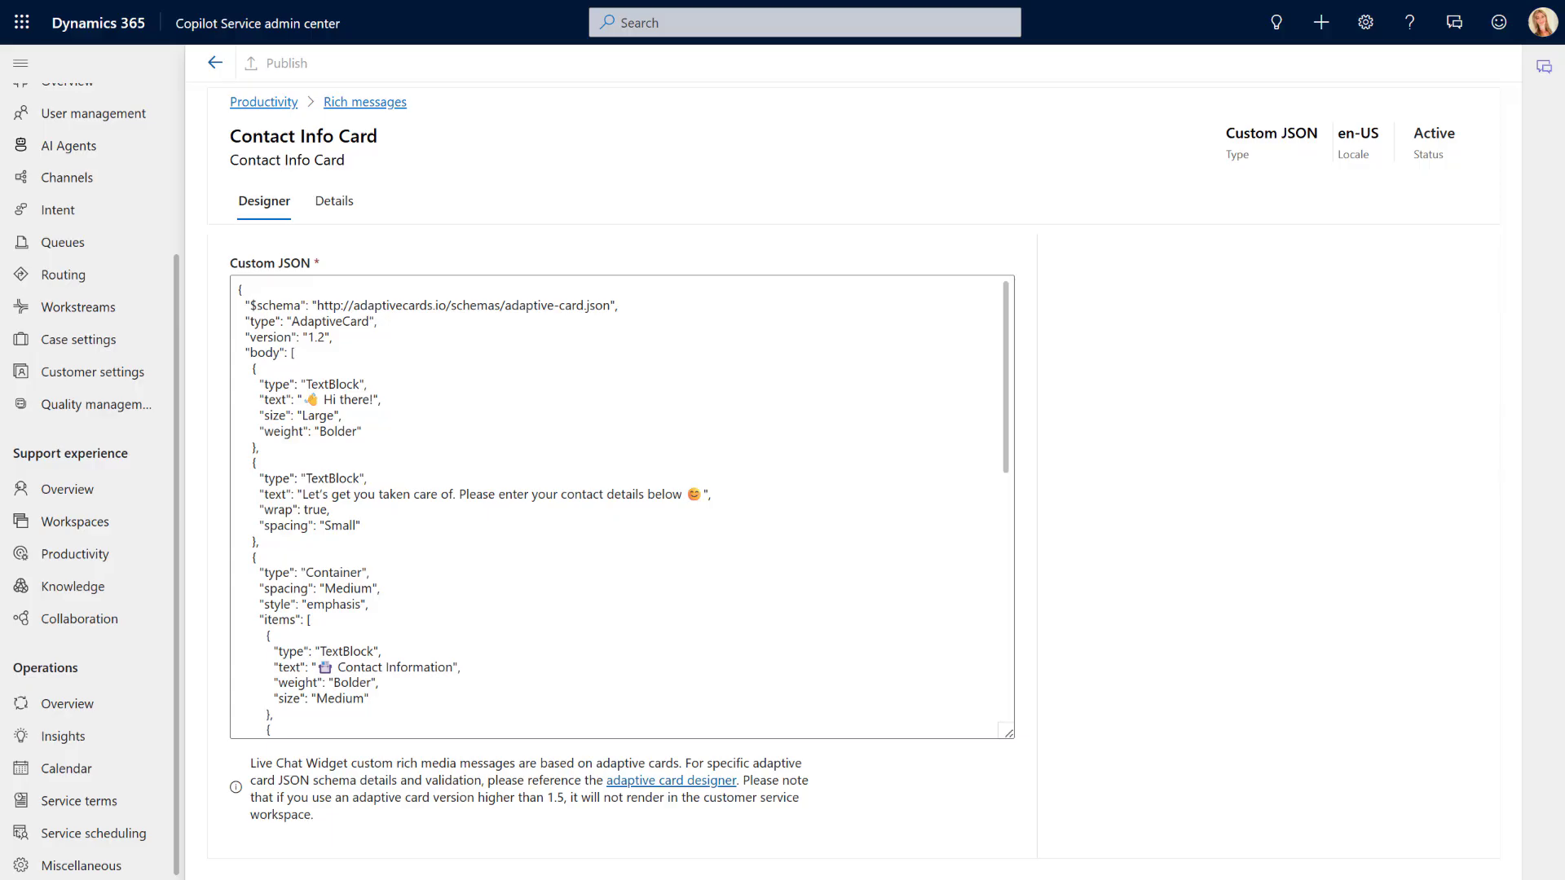
left_click(326, 337)
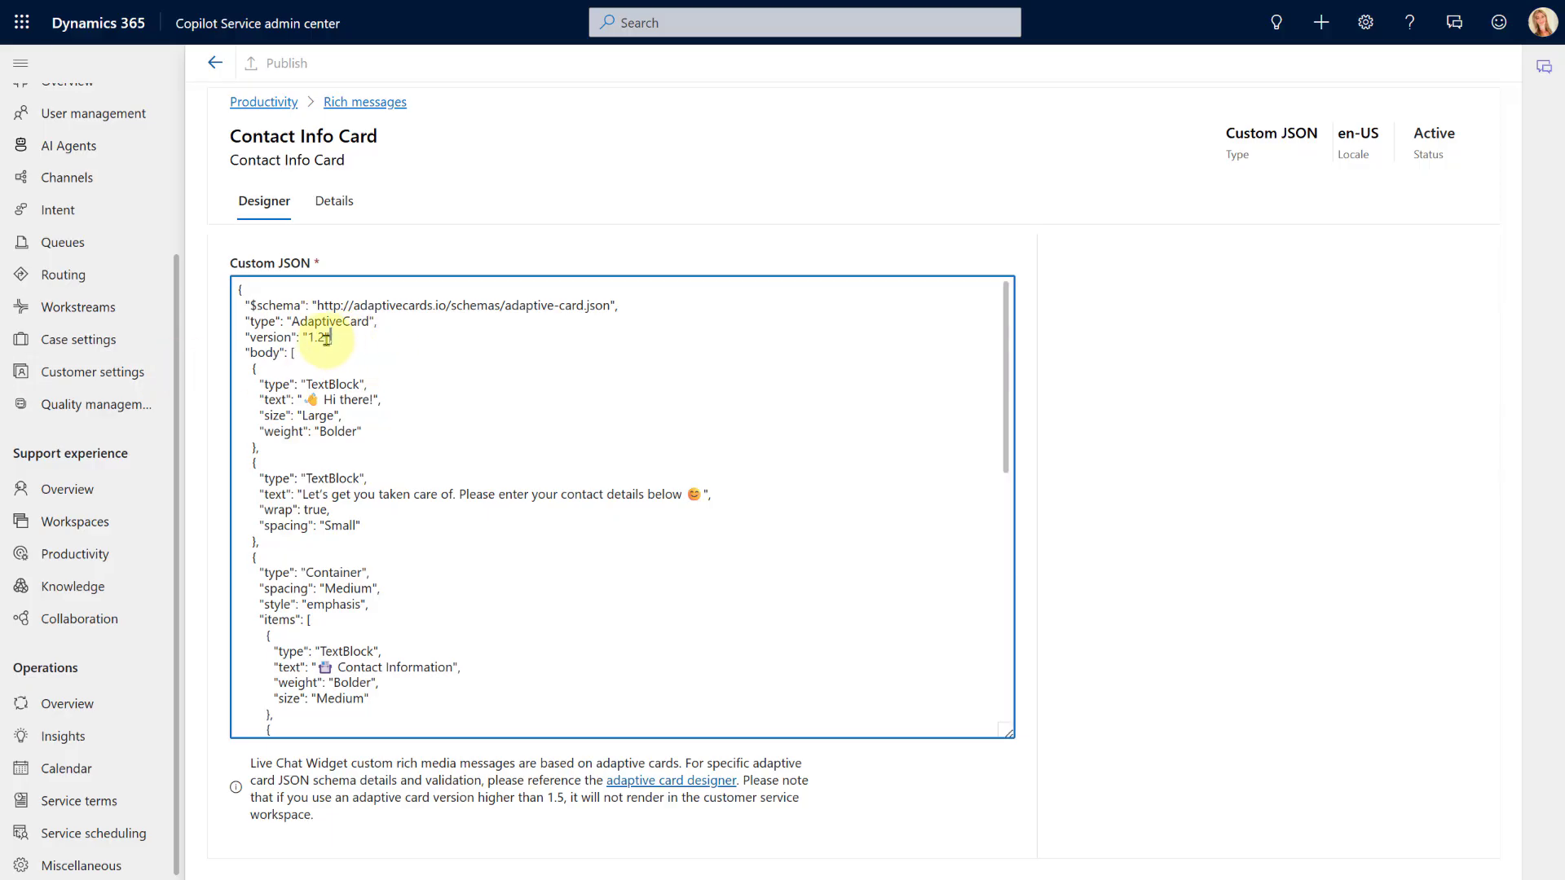
left_click_drag(332, 336, 245, 336)
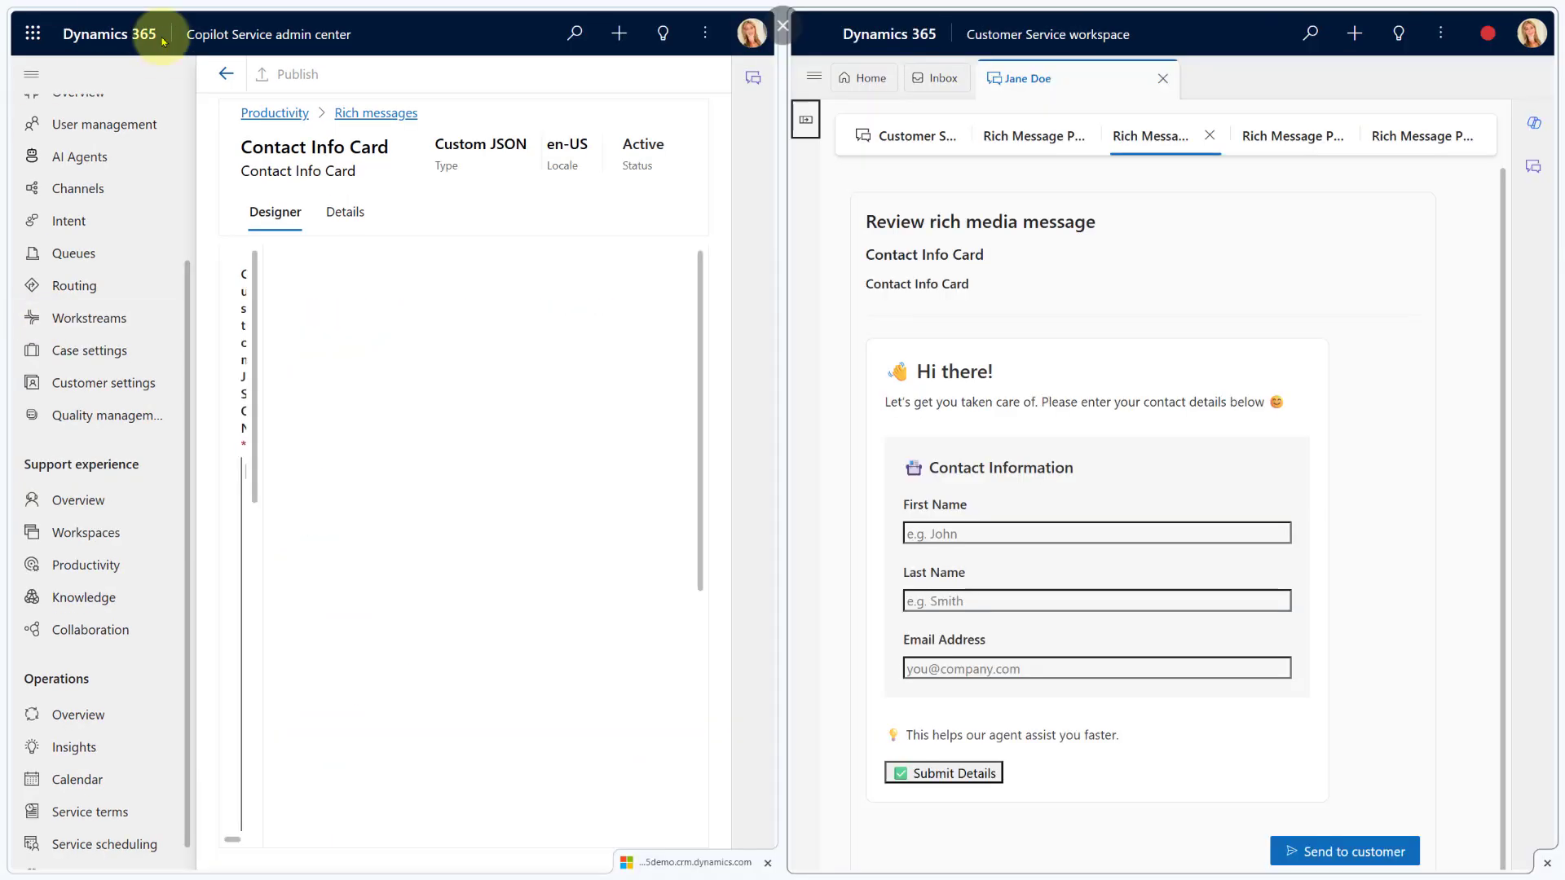
left_click(226, 73)
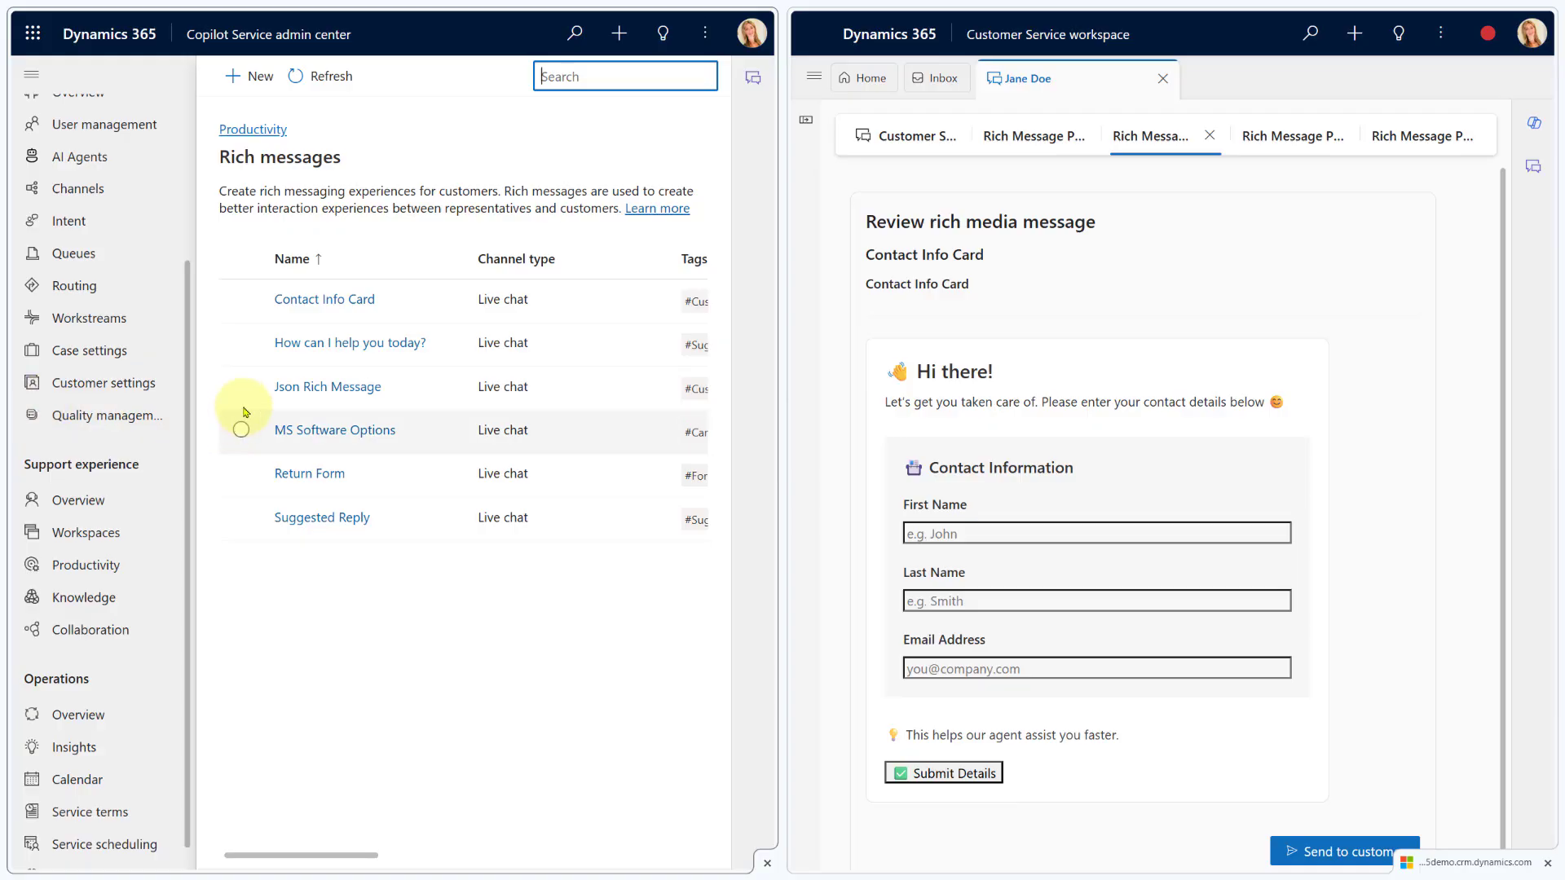
left_click(312, 432)
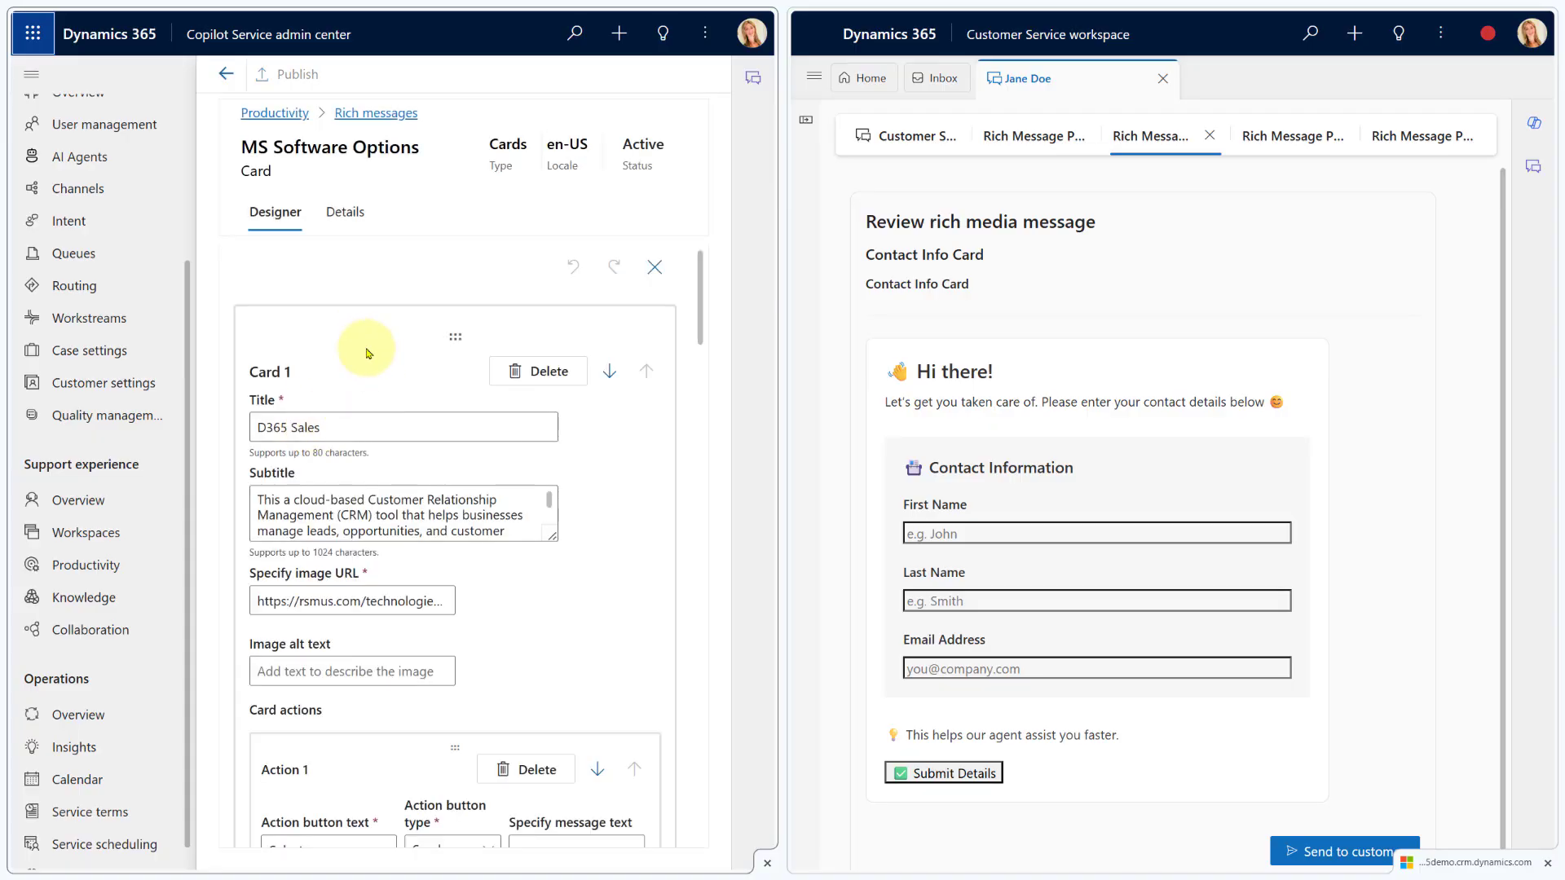
left_click(1277, 140)
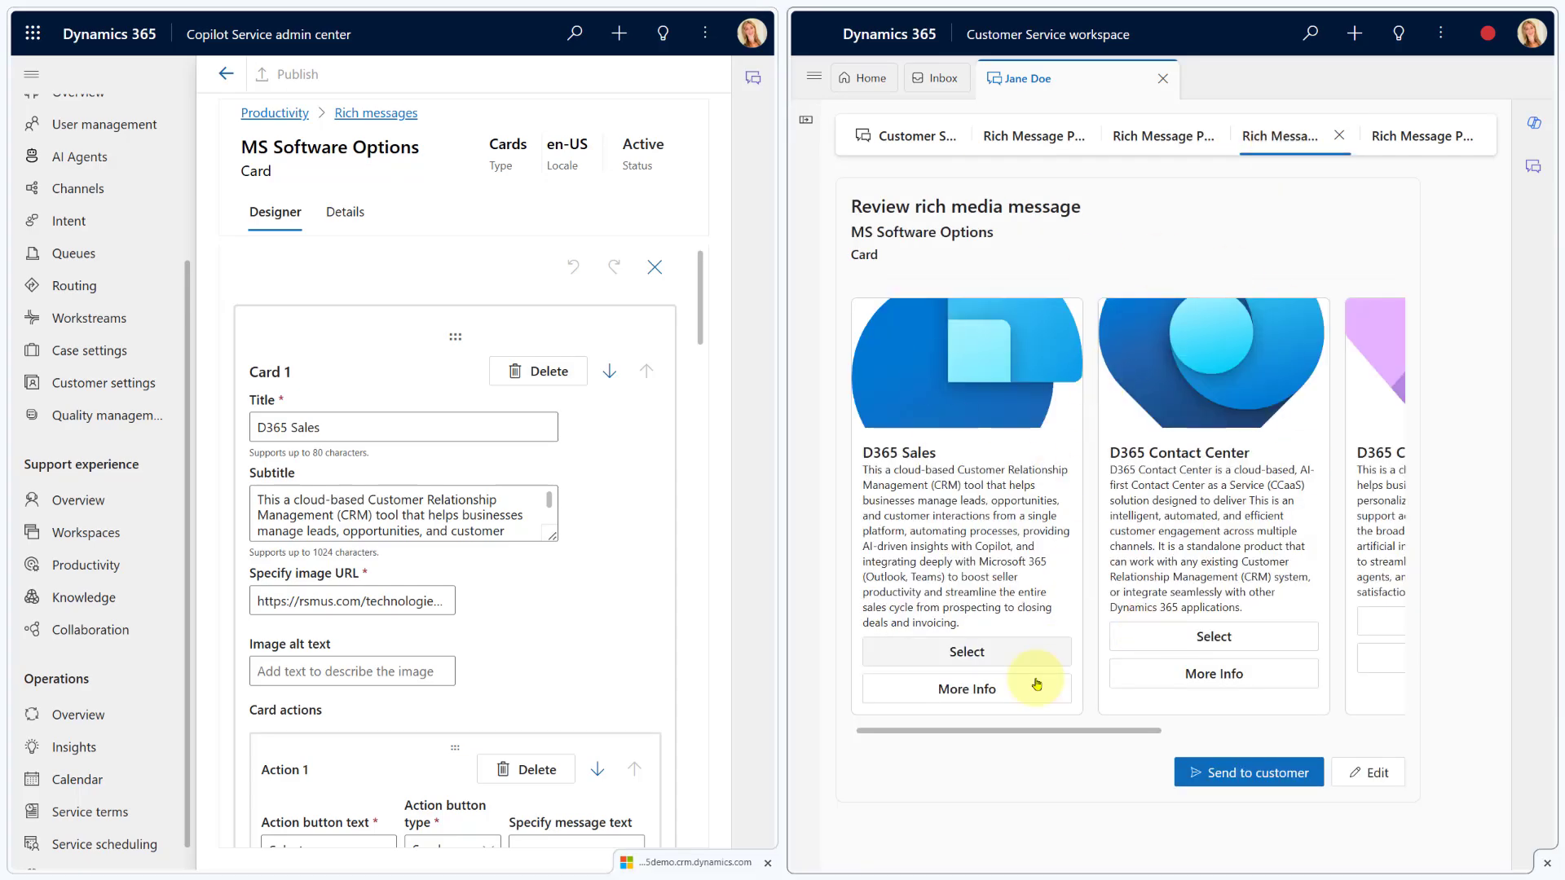
mouse_move(1046, 730)
left_mouse_down()
mouse_move(1212, 733)
mouse_move(1047, 732)
left_mouse_up()
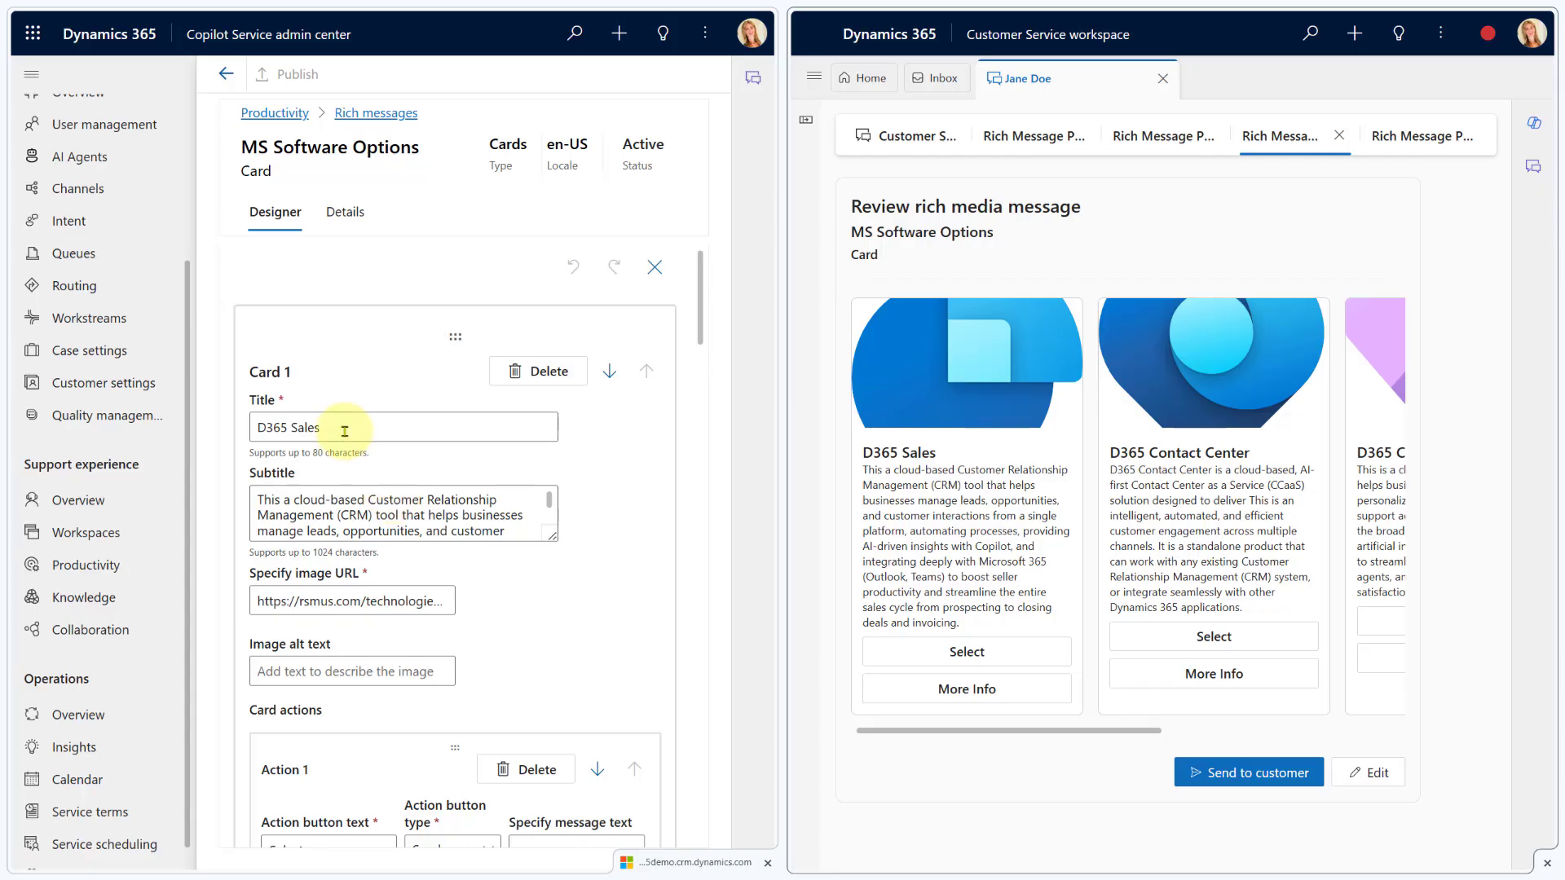
left_click_drag(330, 427, 256, 427)
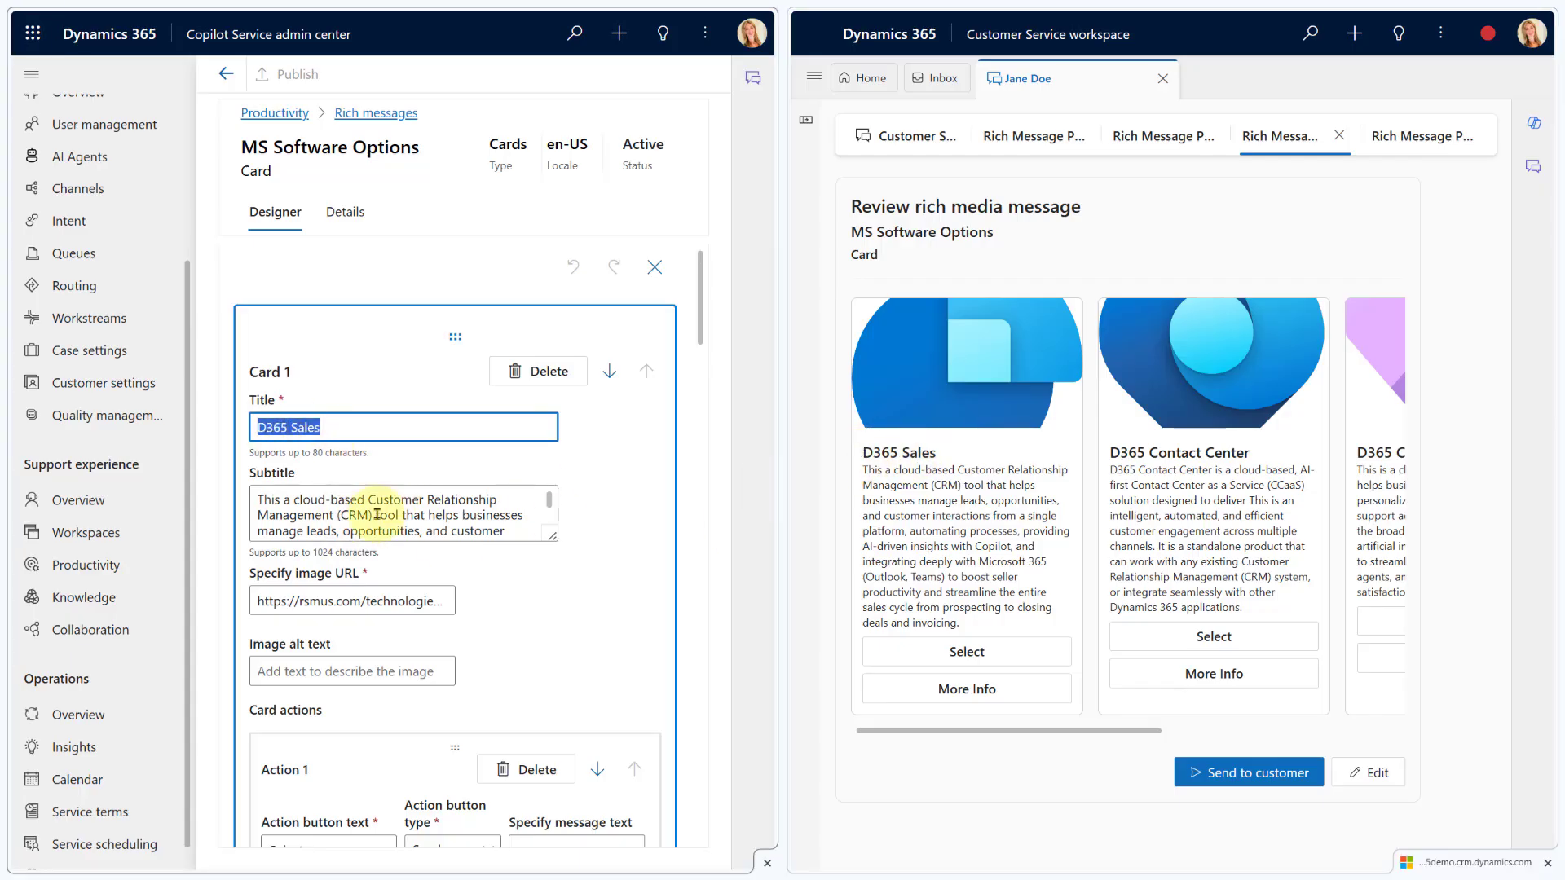
left_click_drag(865, 471, 962, 624)
scroll(526, 603, "down", 3)
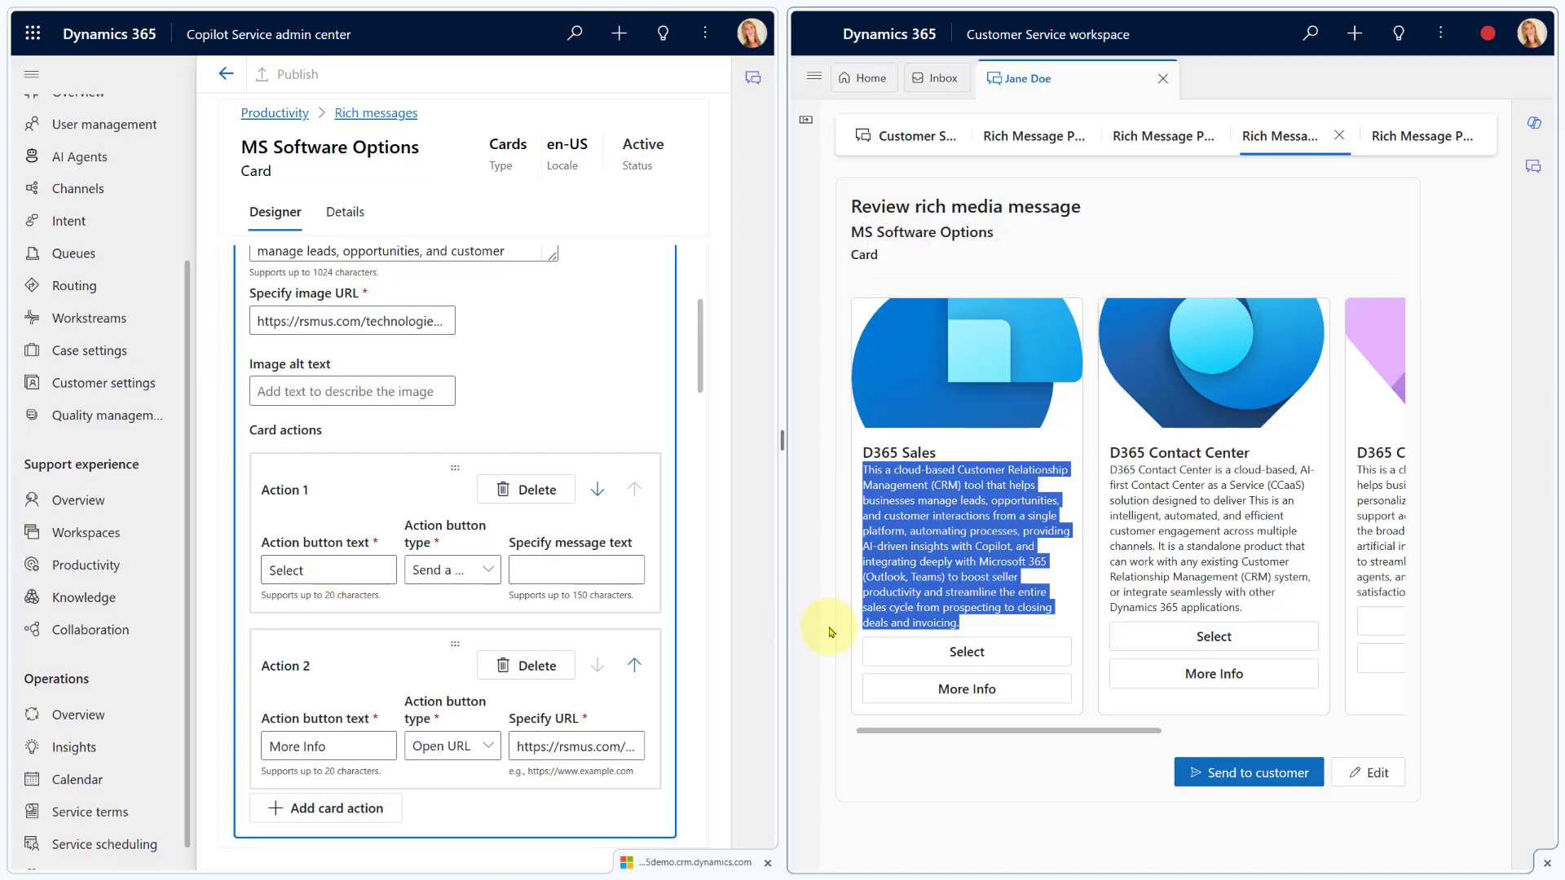
left_click(467, 576)
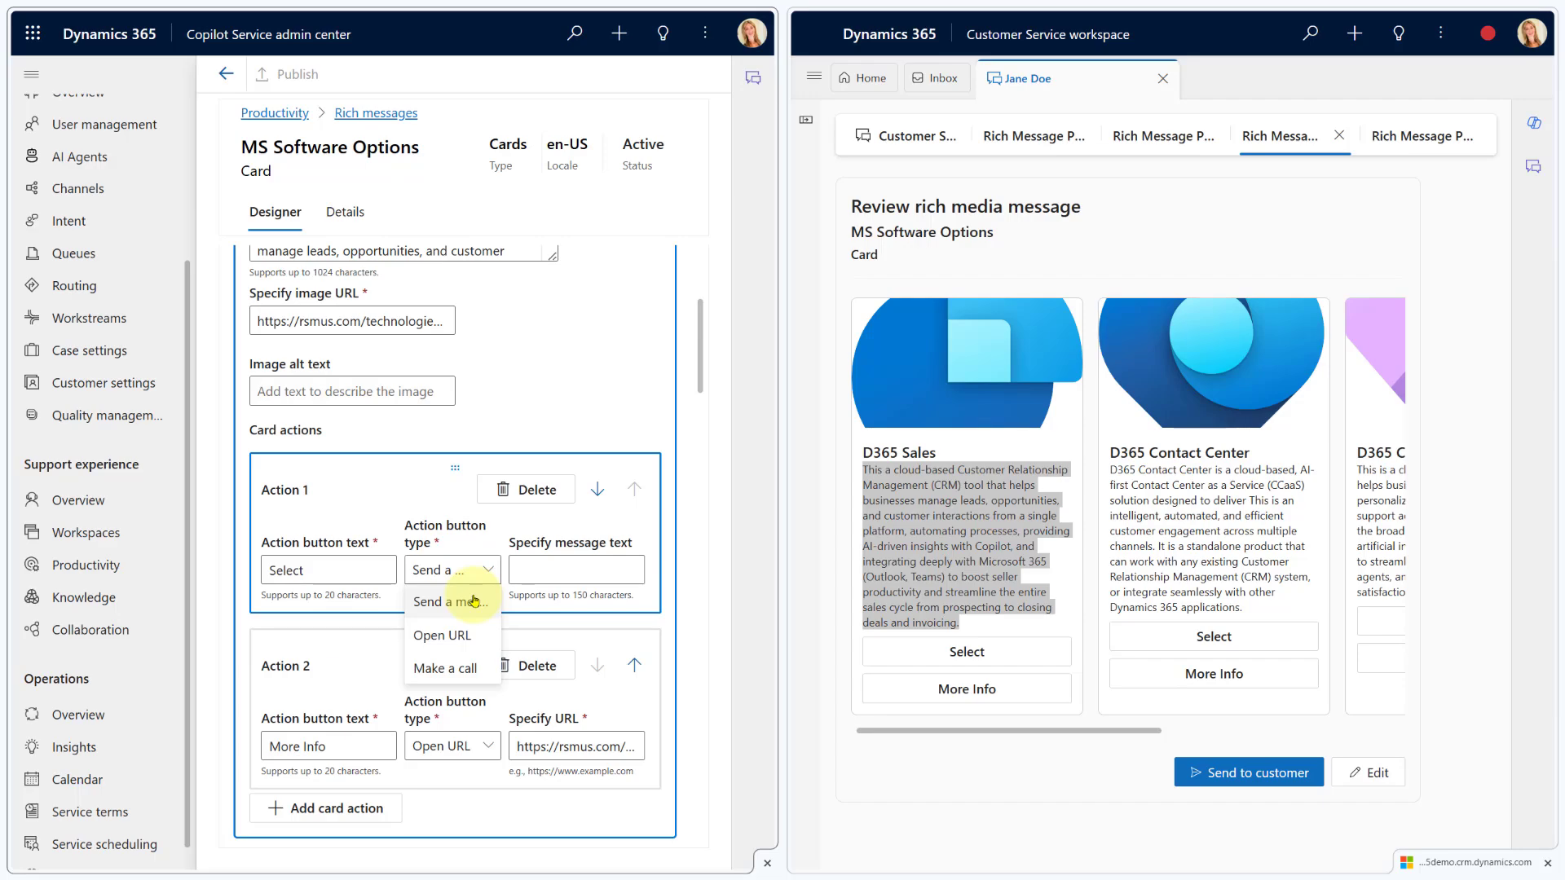
left_click(390, 482)
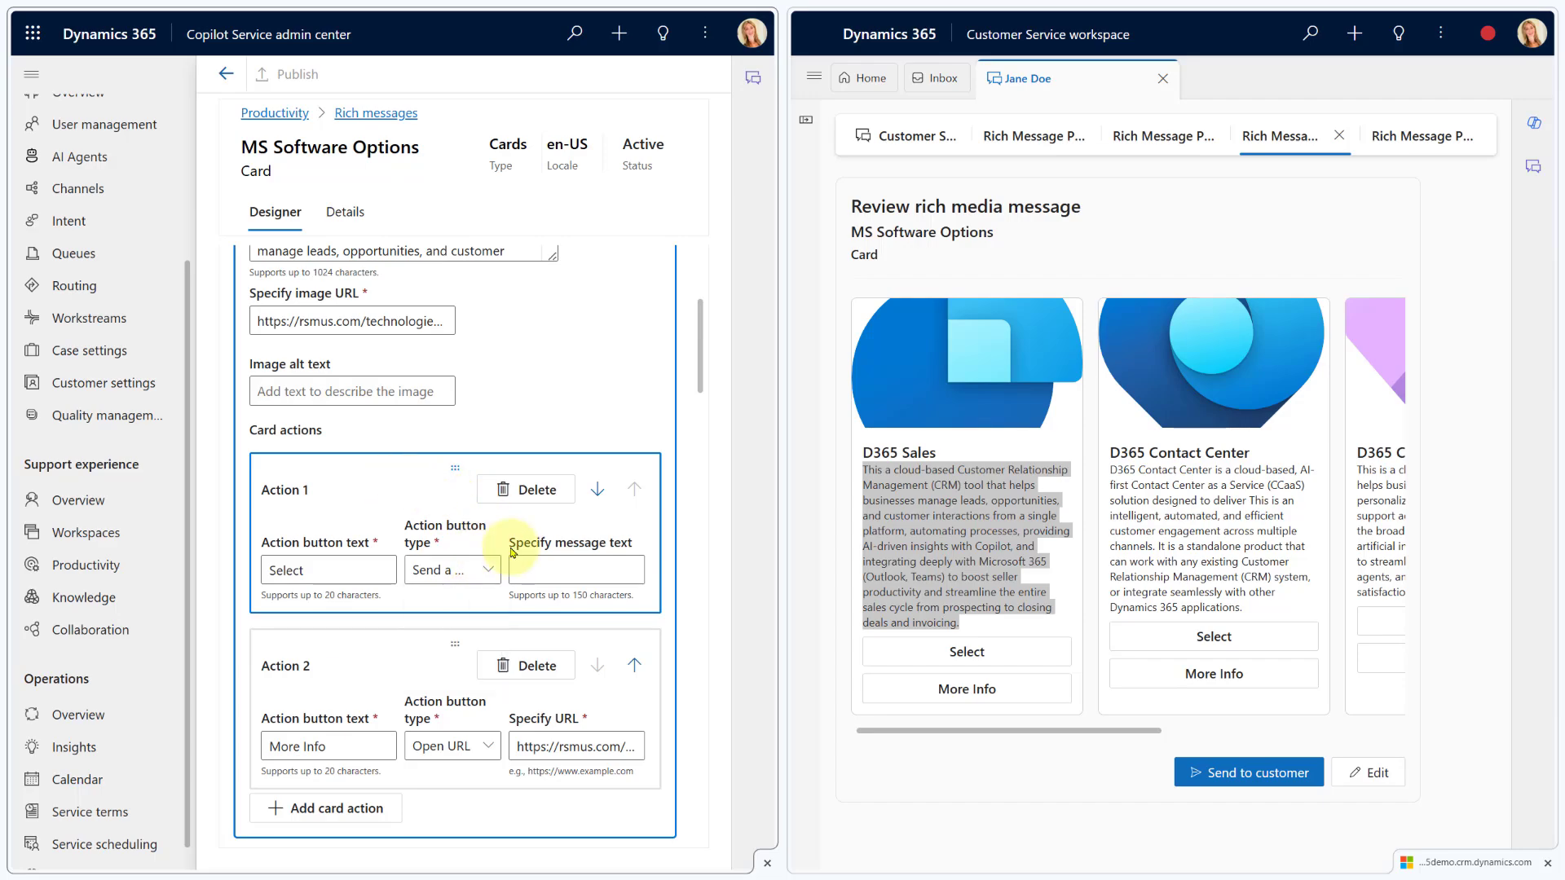
left_click(554, 570)
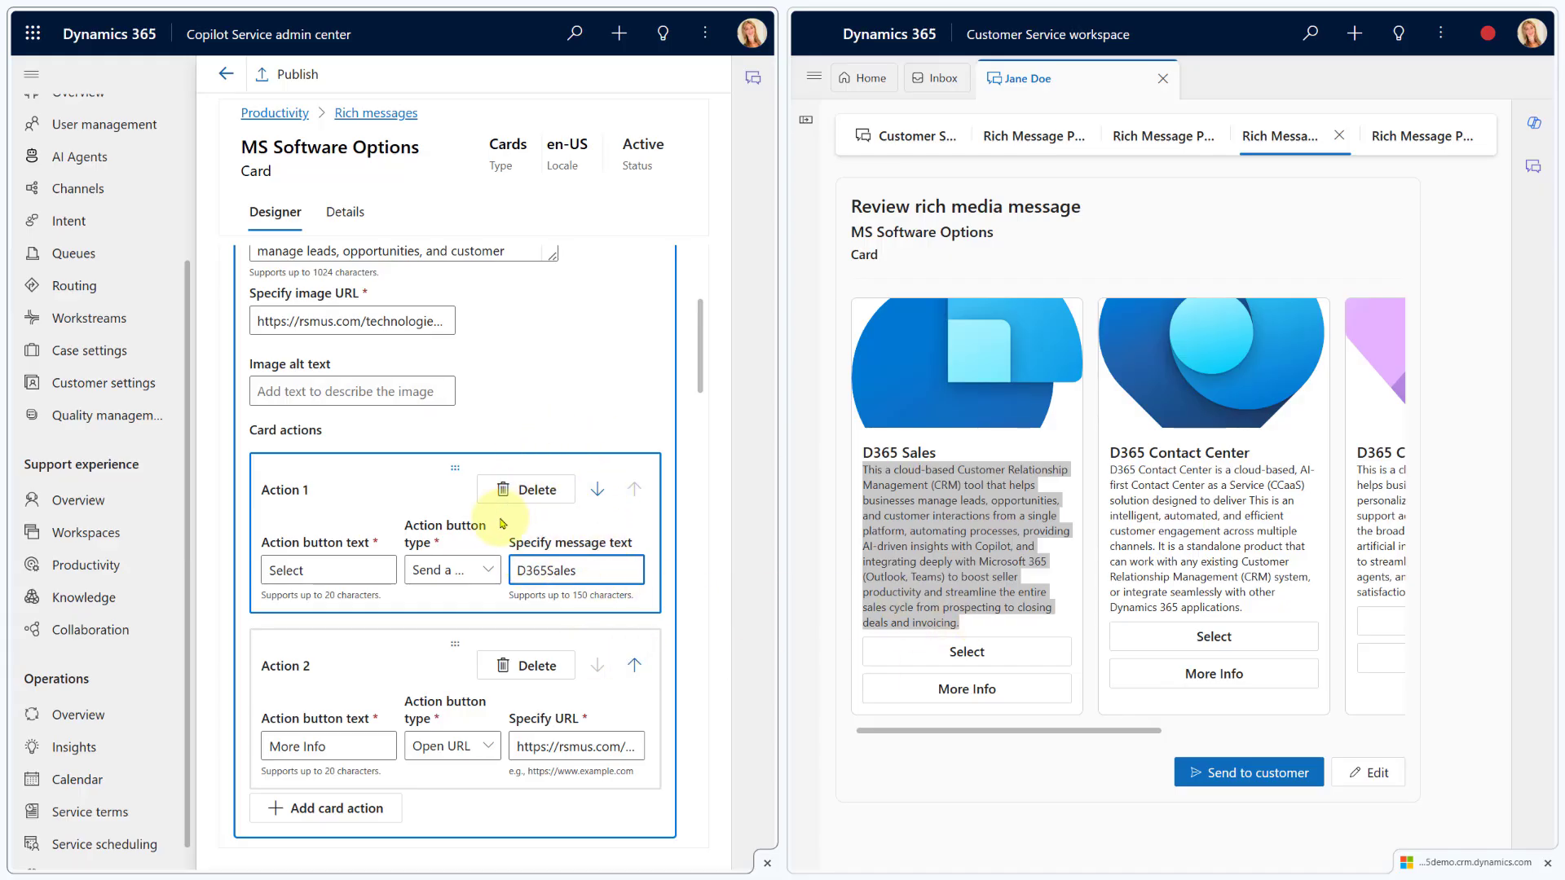
scroll(325, 650, "down", 2)
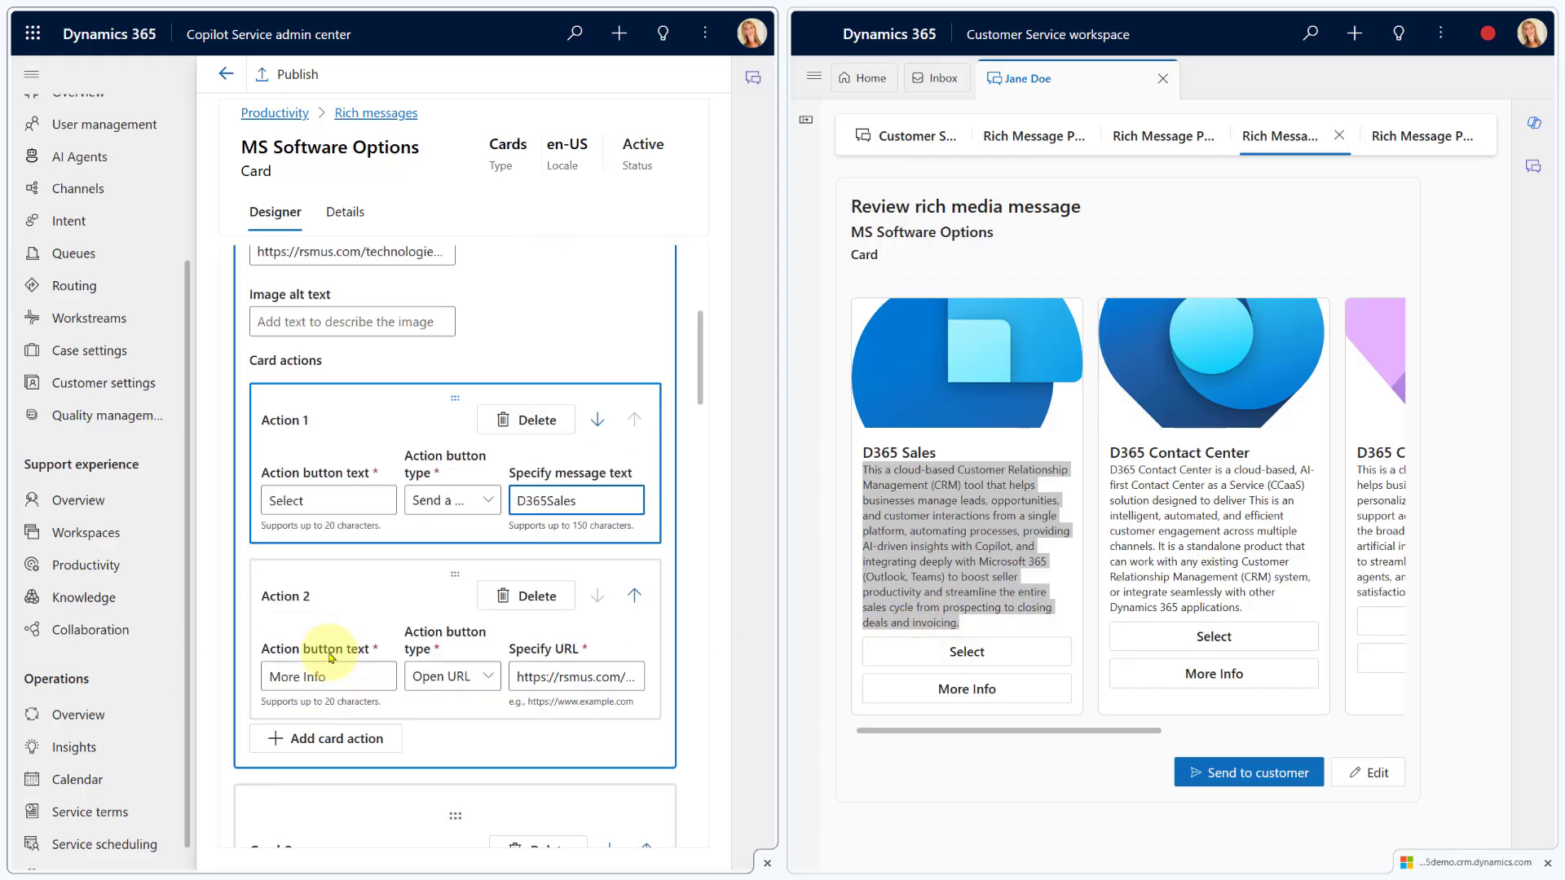
triple_click(324, 609)
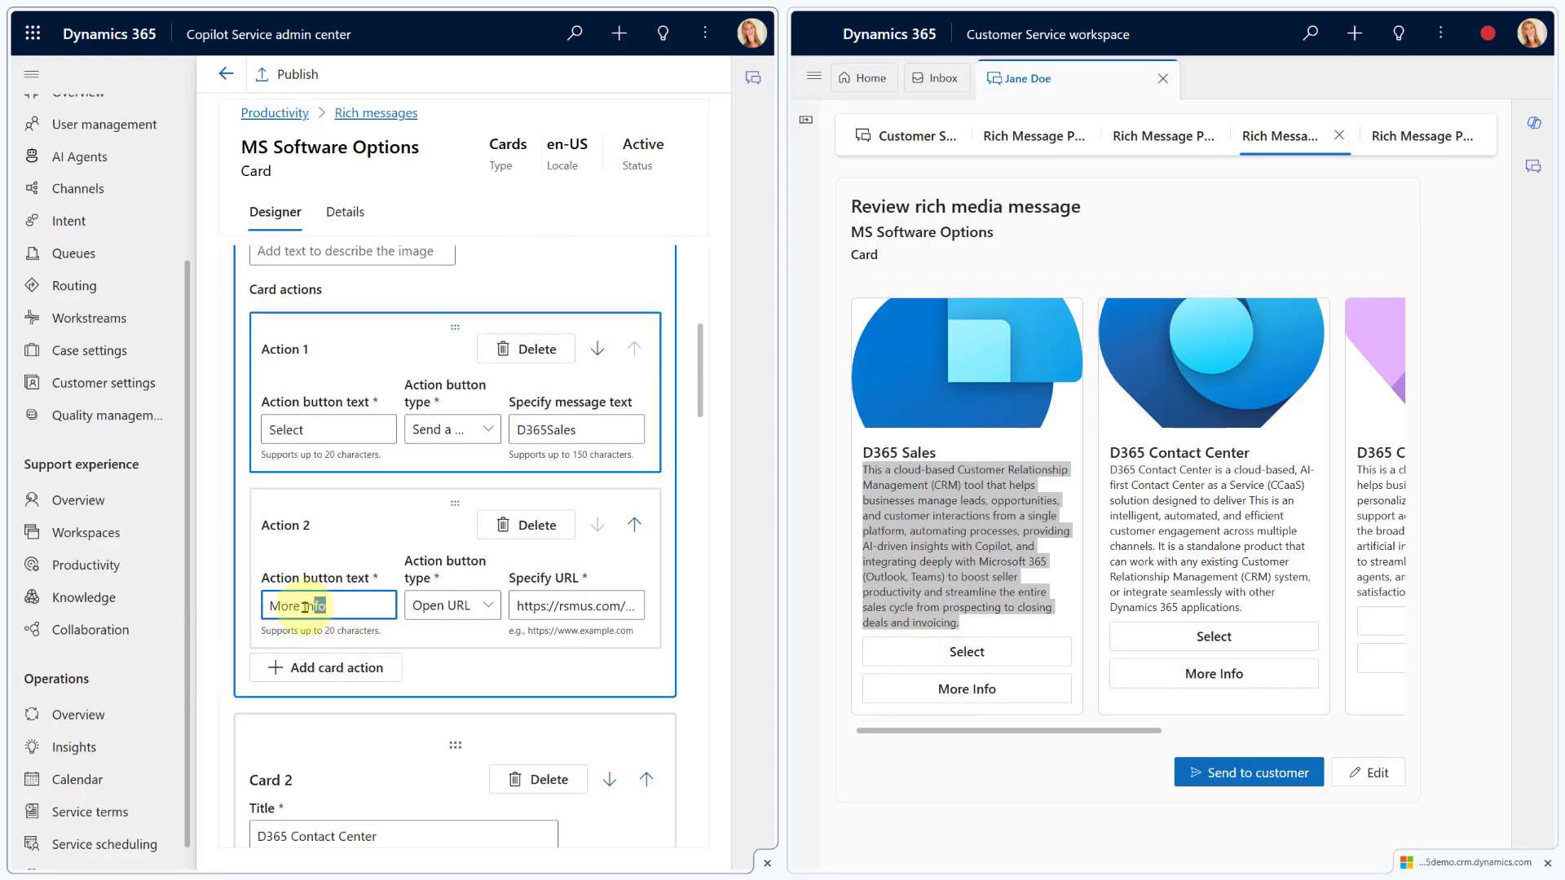
left_click(448, 611)
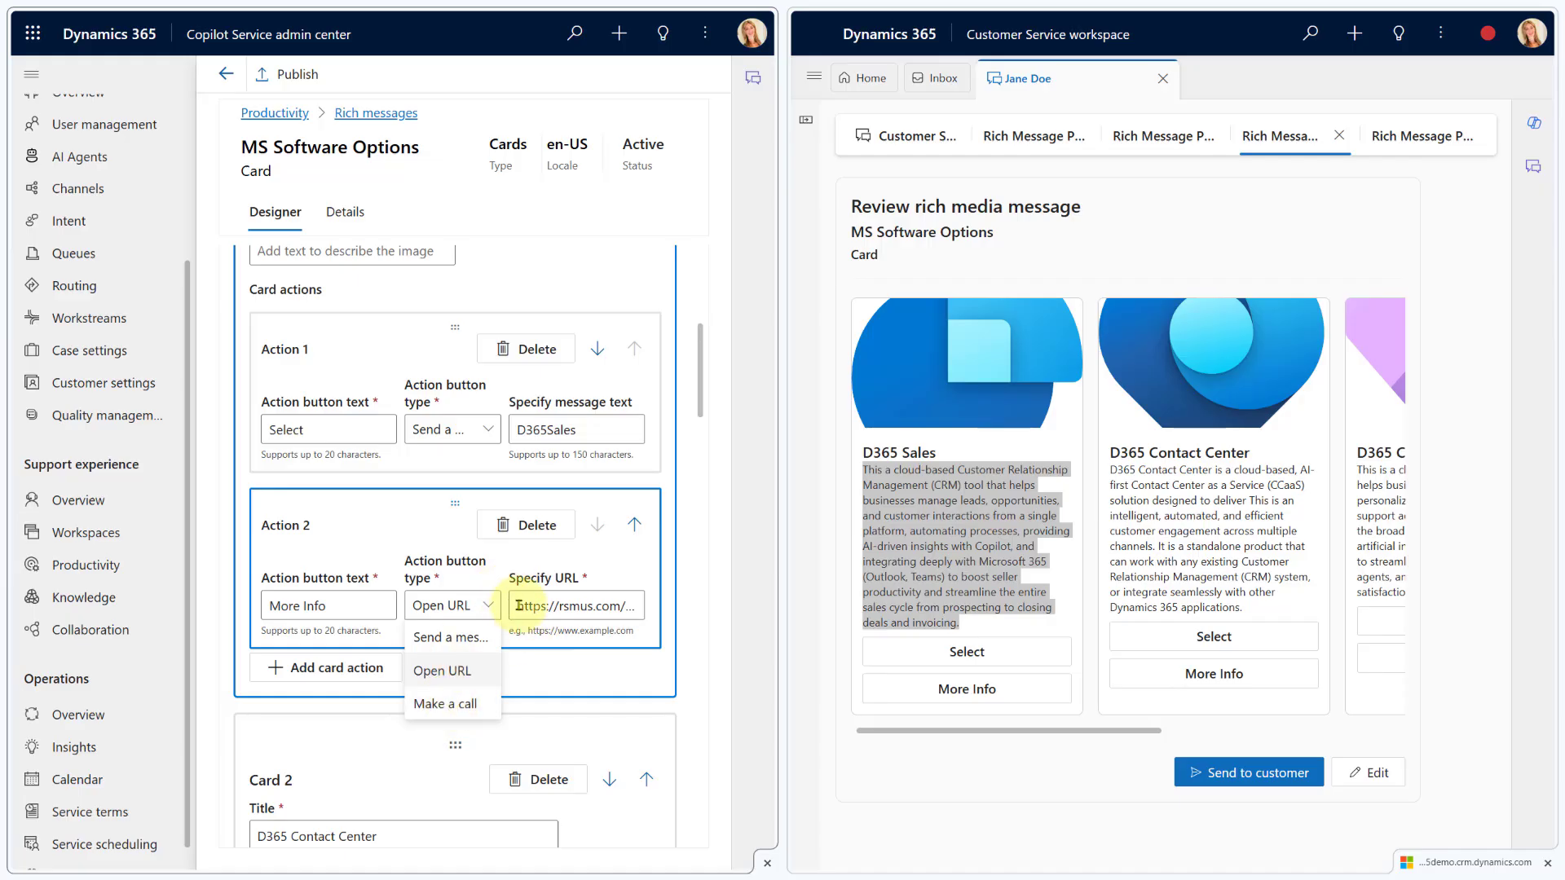
left_click(599, 683)
scroll(475, 652, "down", 3)
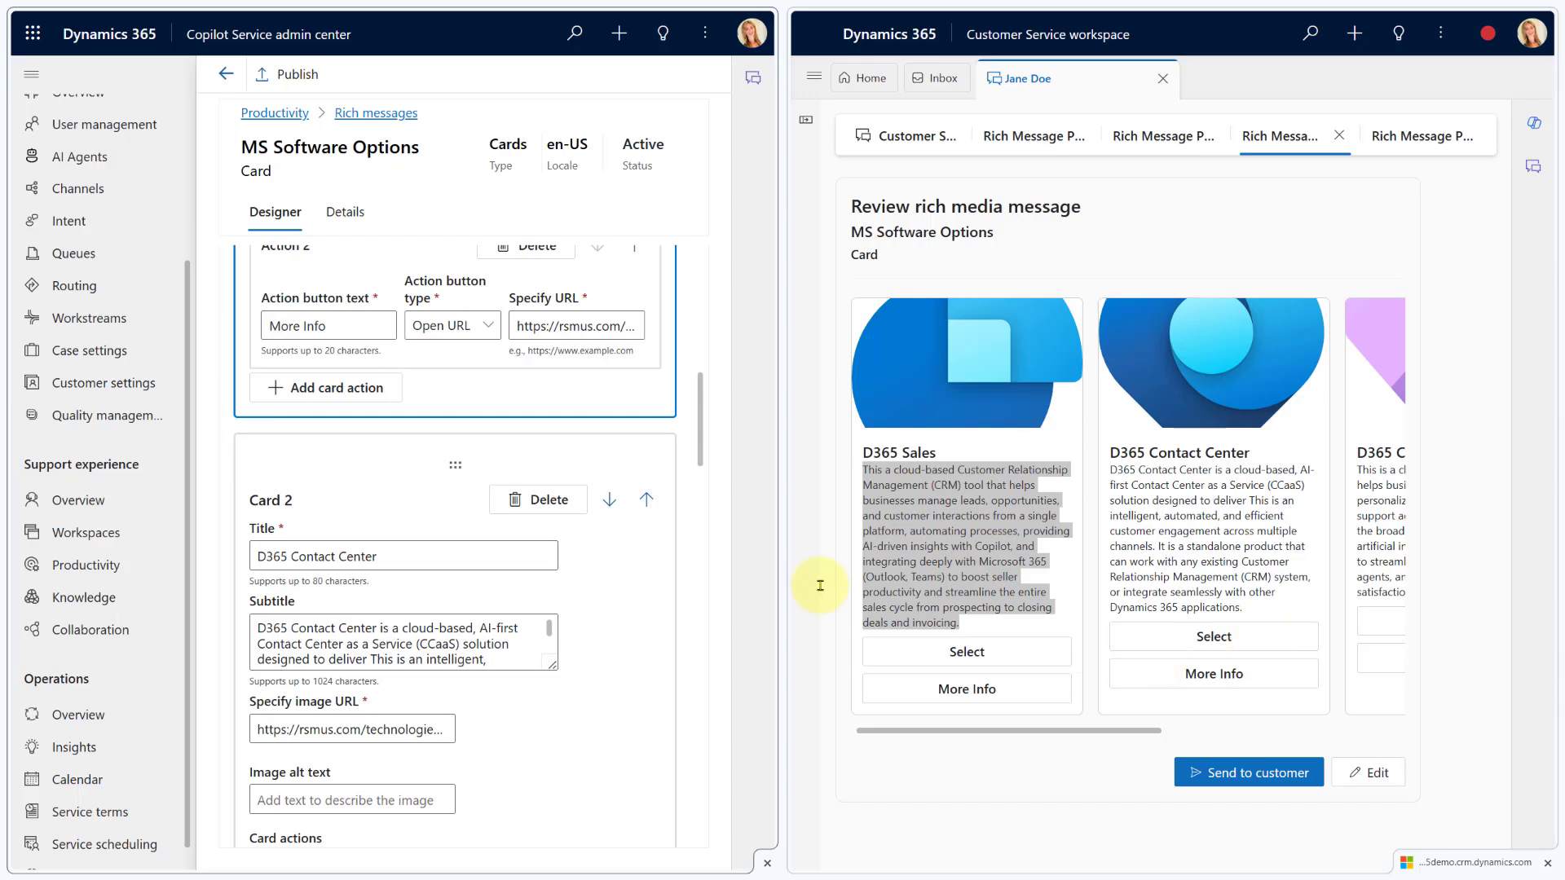
scroll(461, 569, "up", 10)
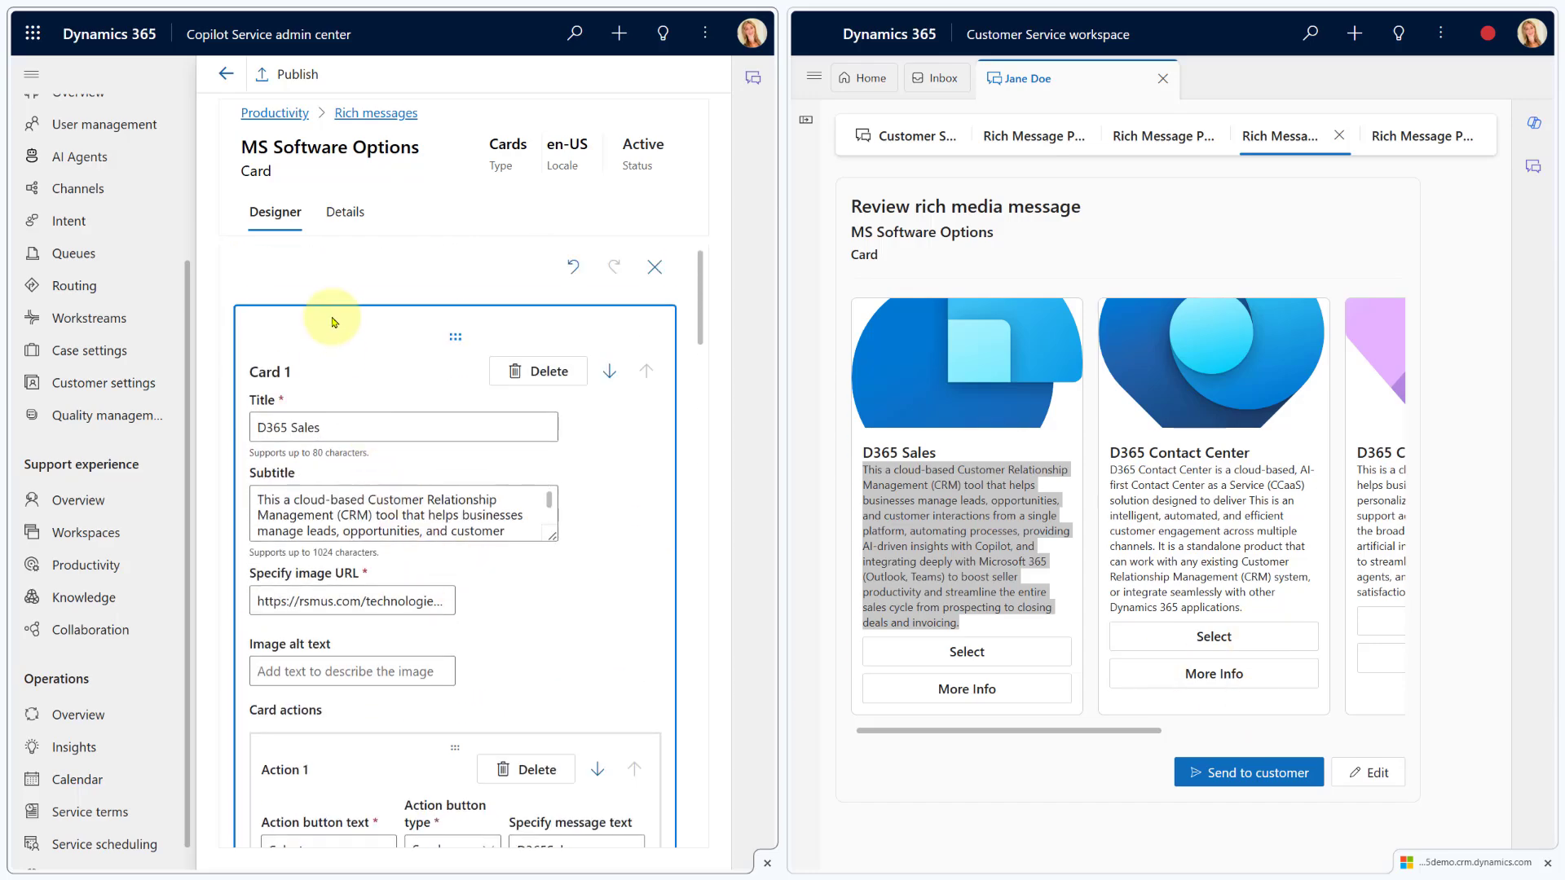
Leave the MS Software Options editor, dismissing unsaved changes, reopen it briefly, then go back to the list
left_click(227, 77)
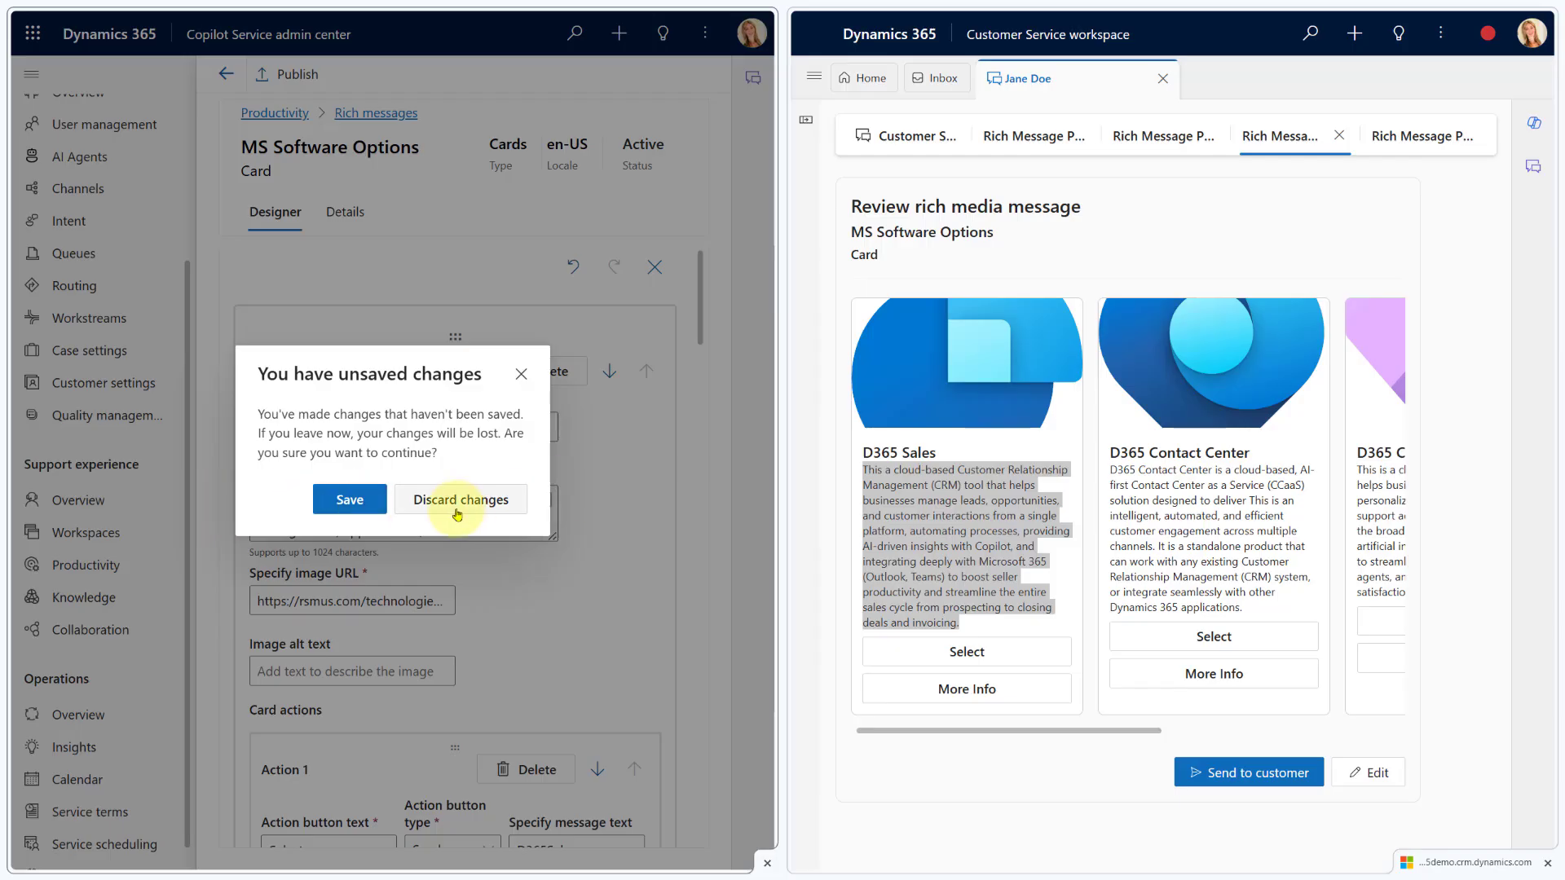
left_click(342, 501)
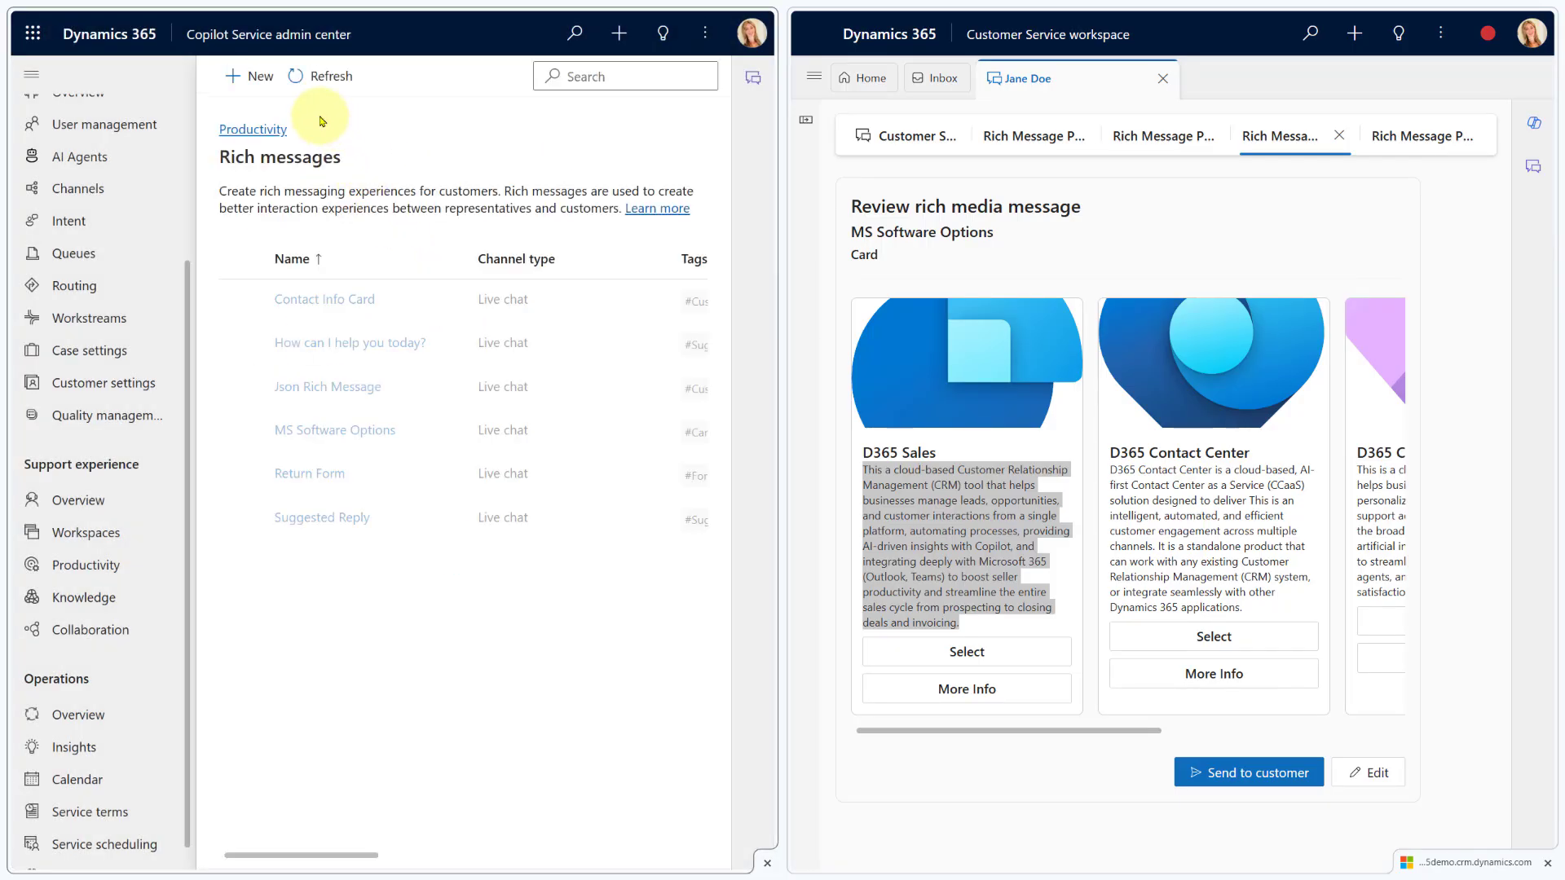
left_click(339, 429)
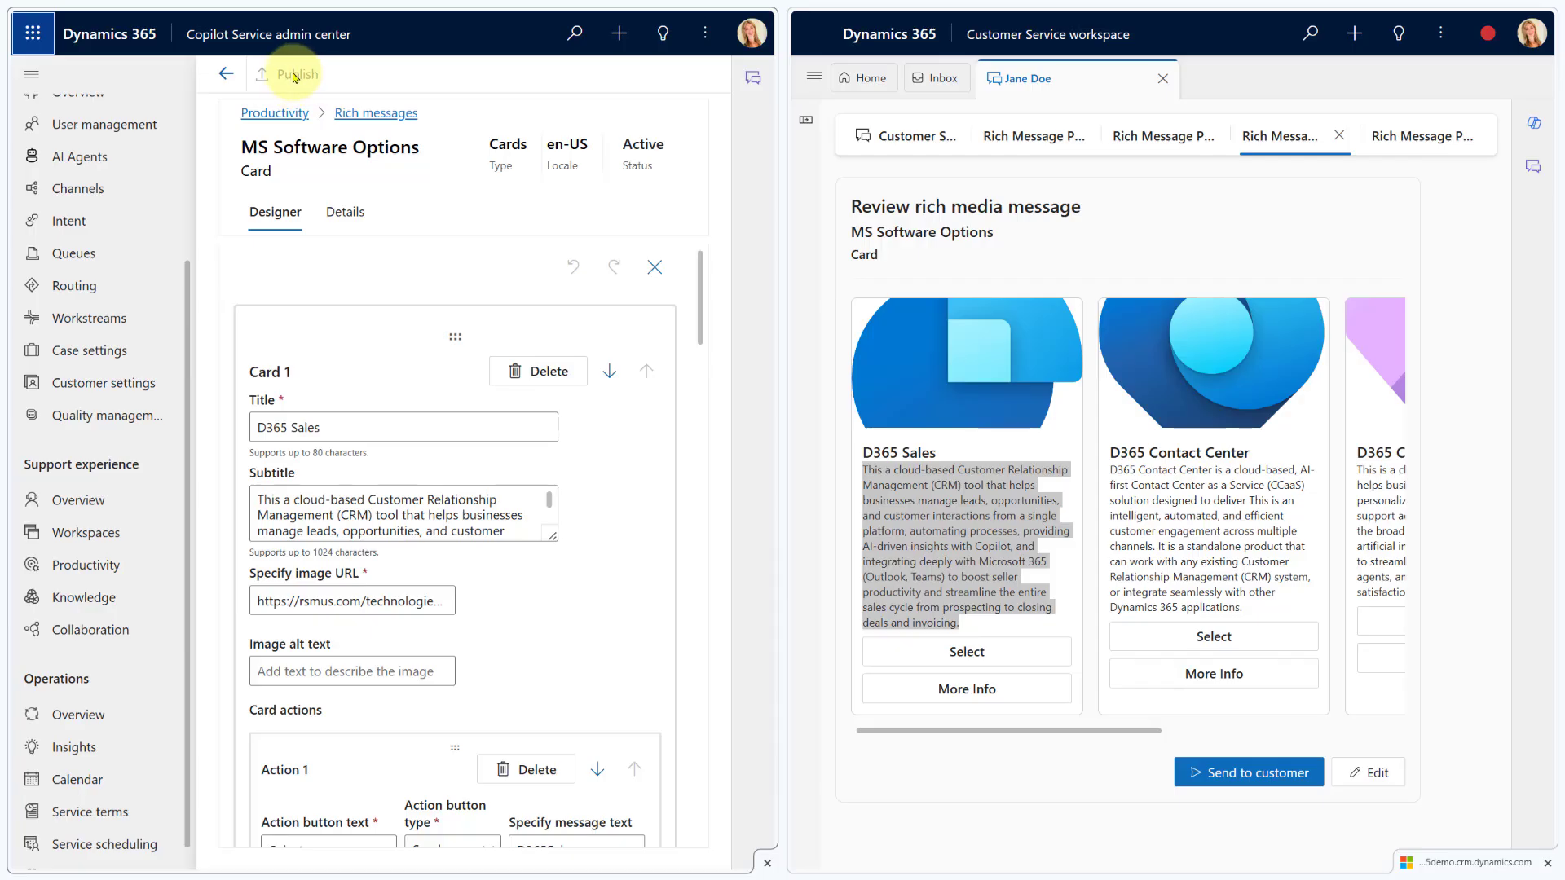
left_click(222, 76)
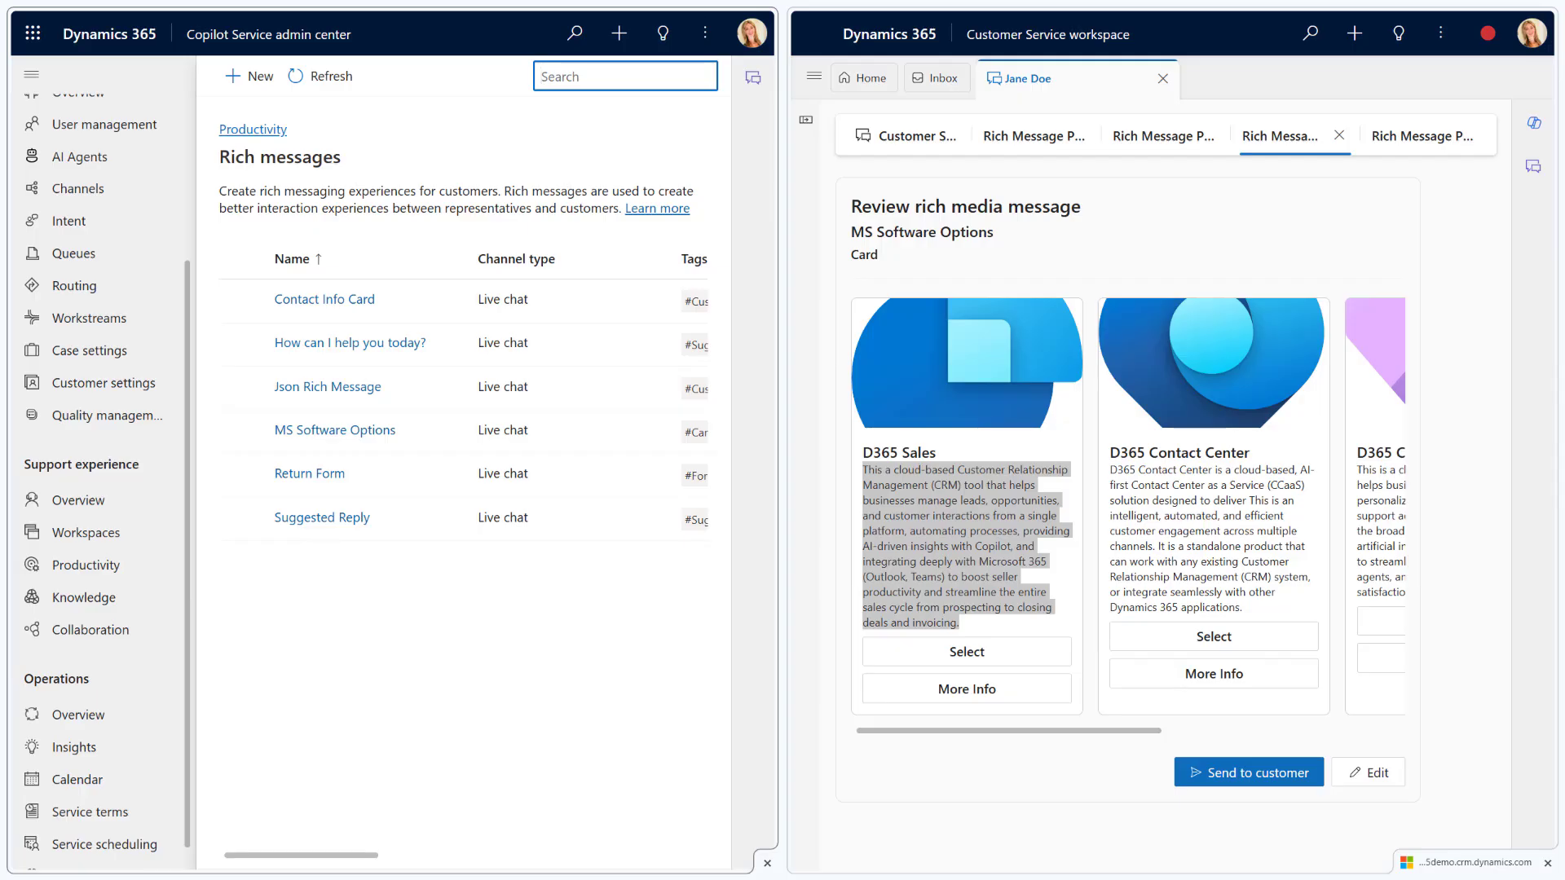
Open the Return Form and inspect the Customer Return header card's title, heading and description
left_click(315, 476)
left_click(1405, 144)
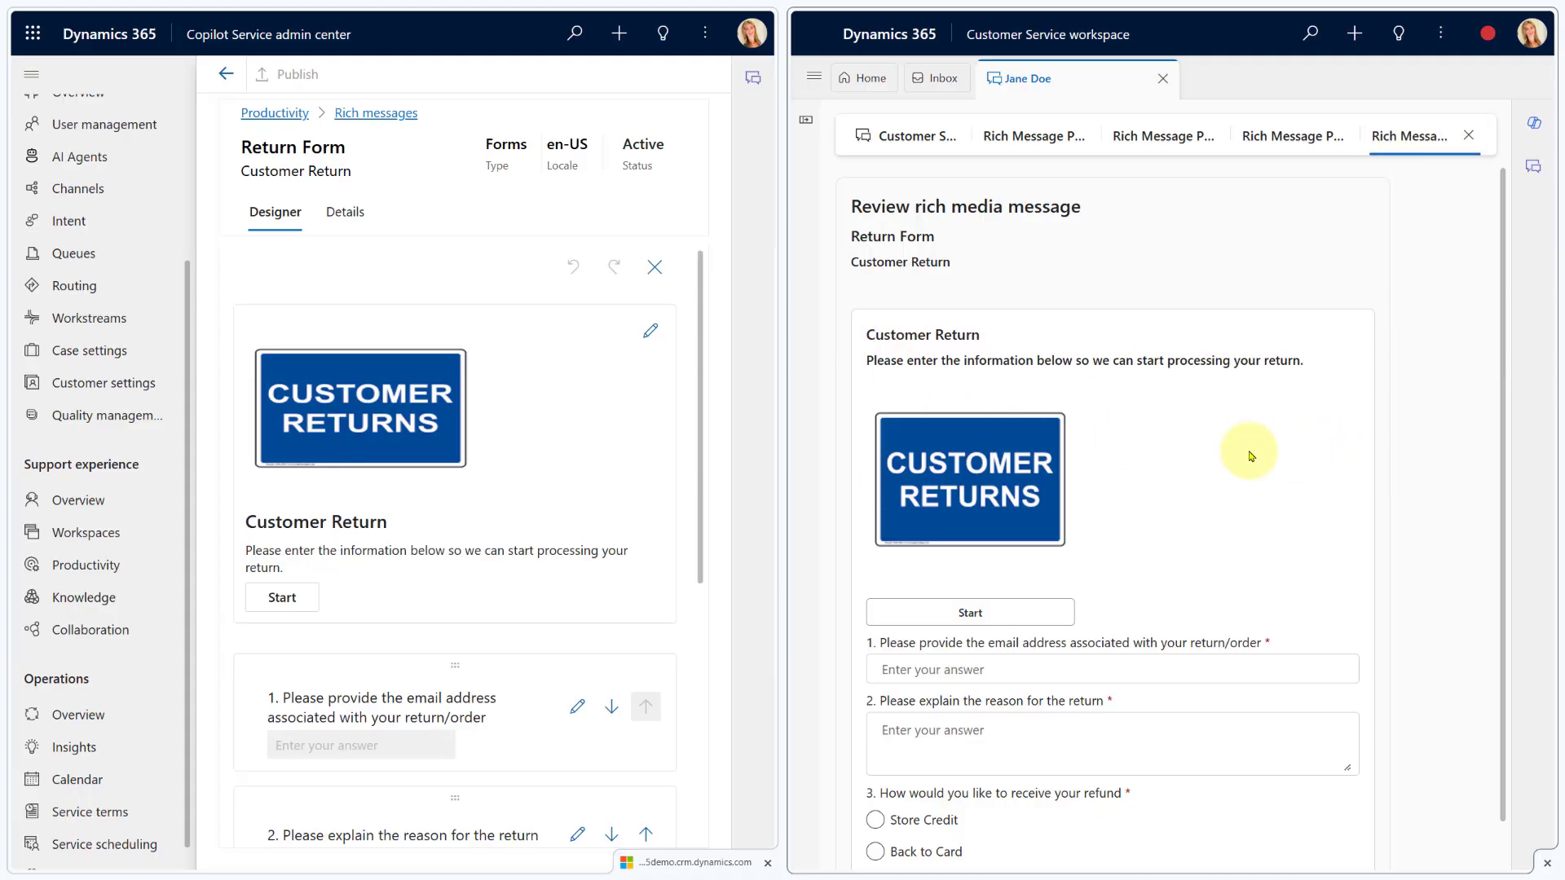
scroll(995, 446, "down", 2)
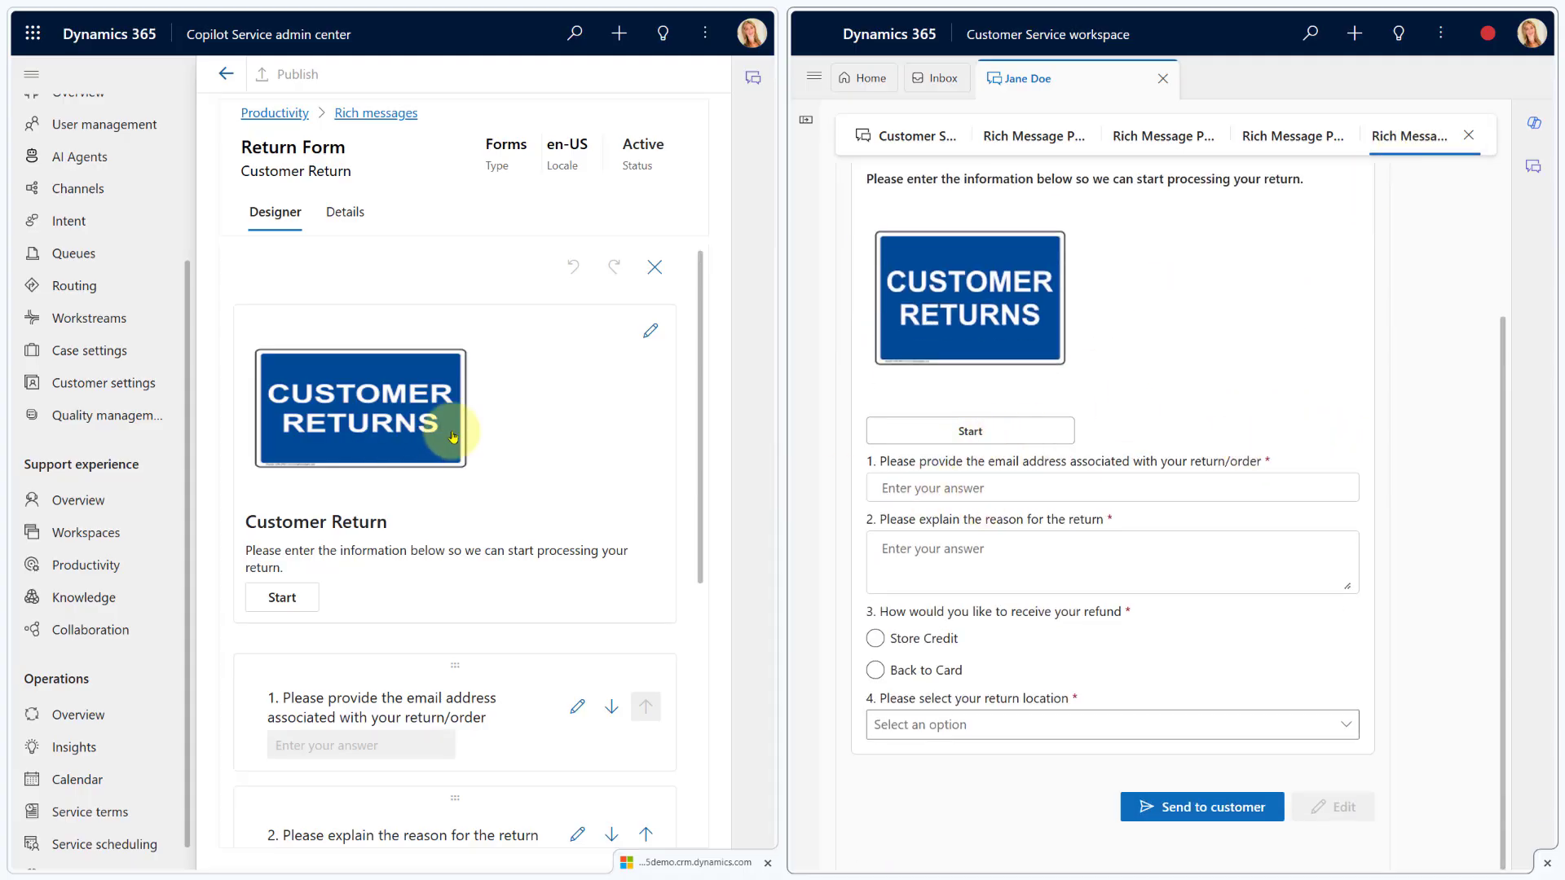
left_click(650, 330)
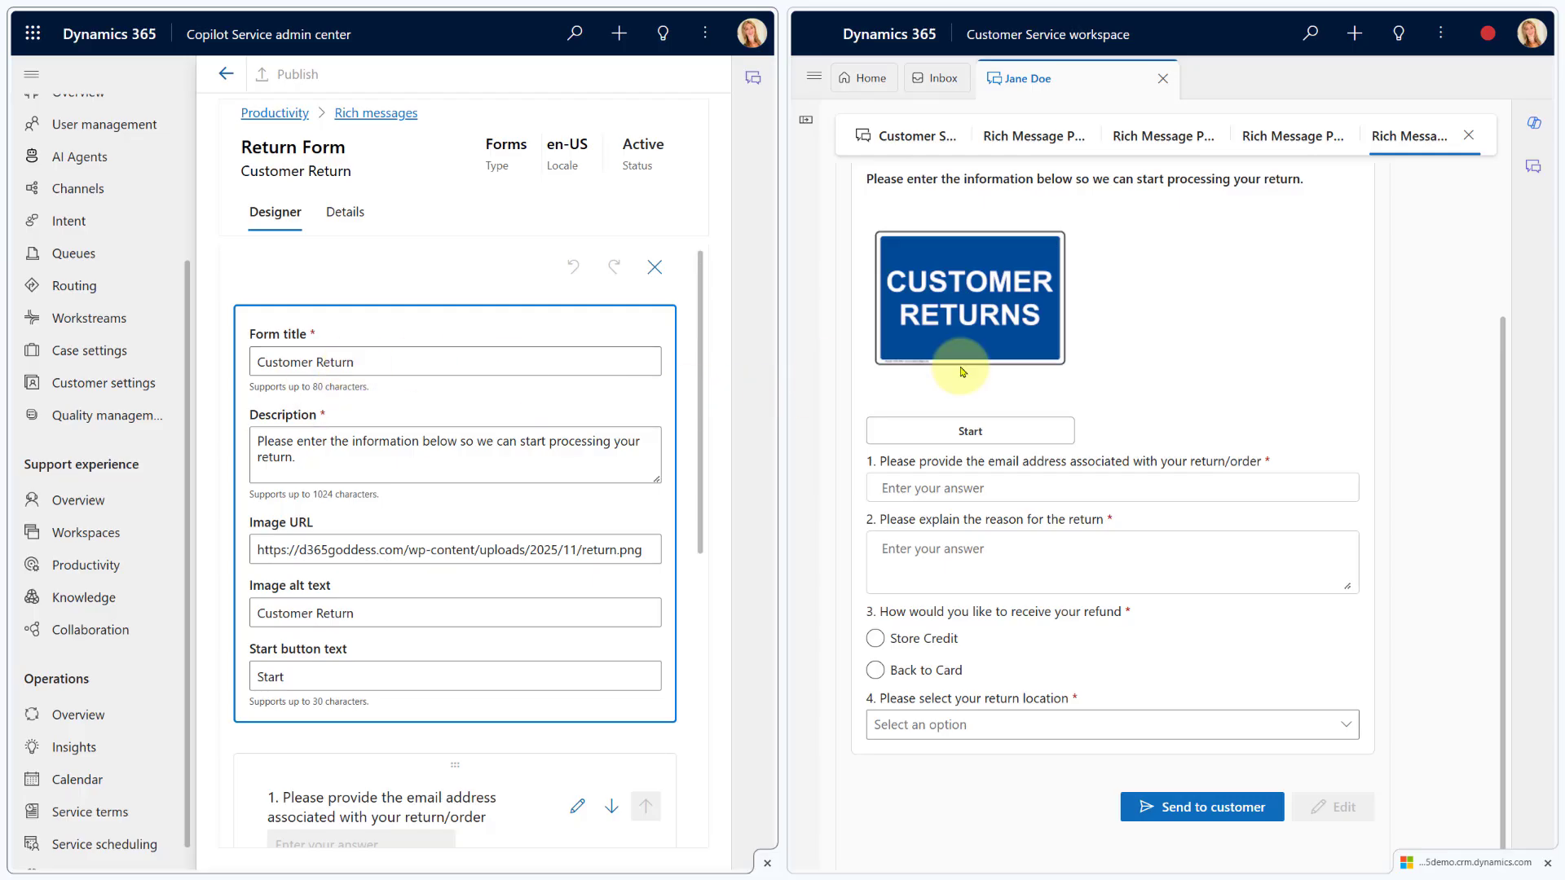
scroll(978, 342, "up", 2)
left_click_drag(363, 363, 255, 361)
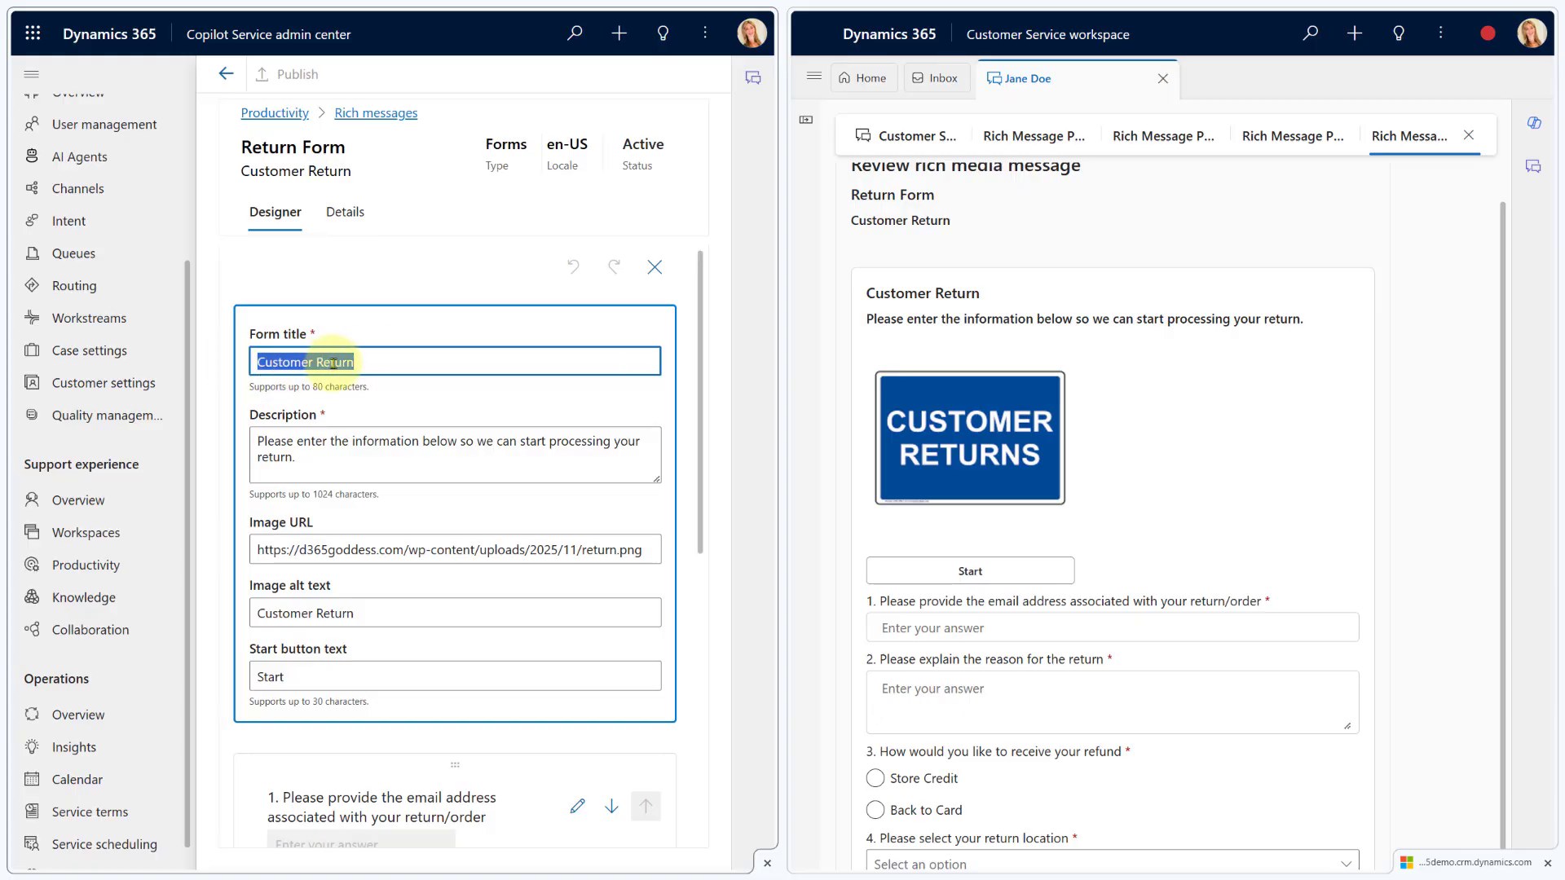
left_click_drag(983, 294, 866, 295)
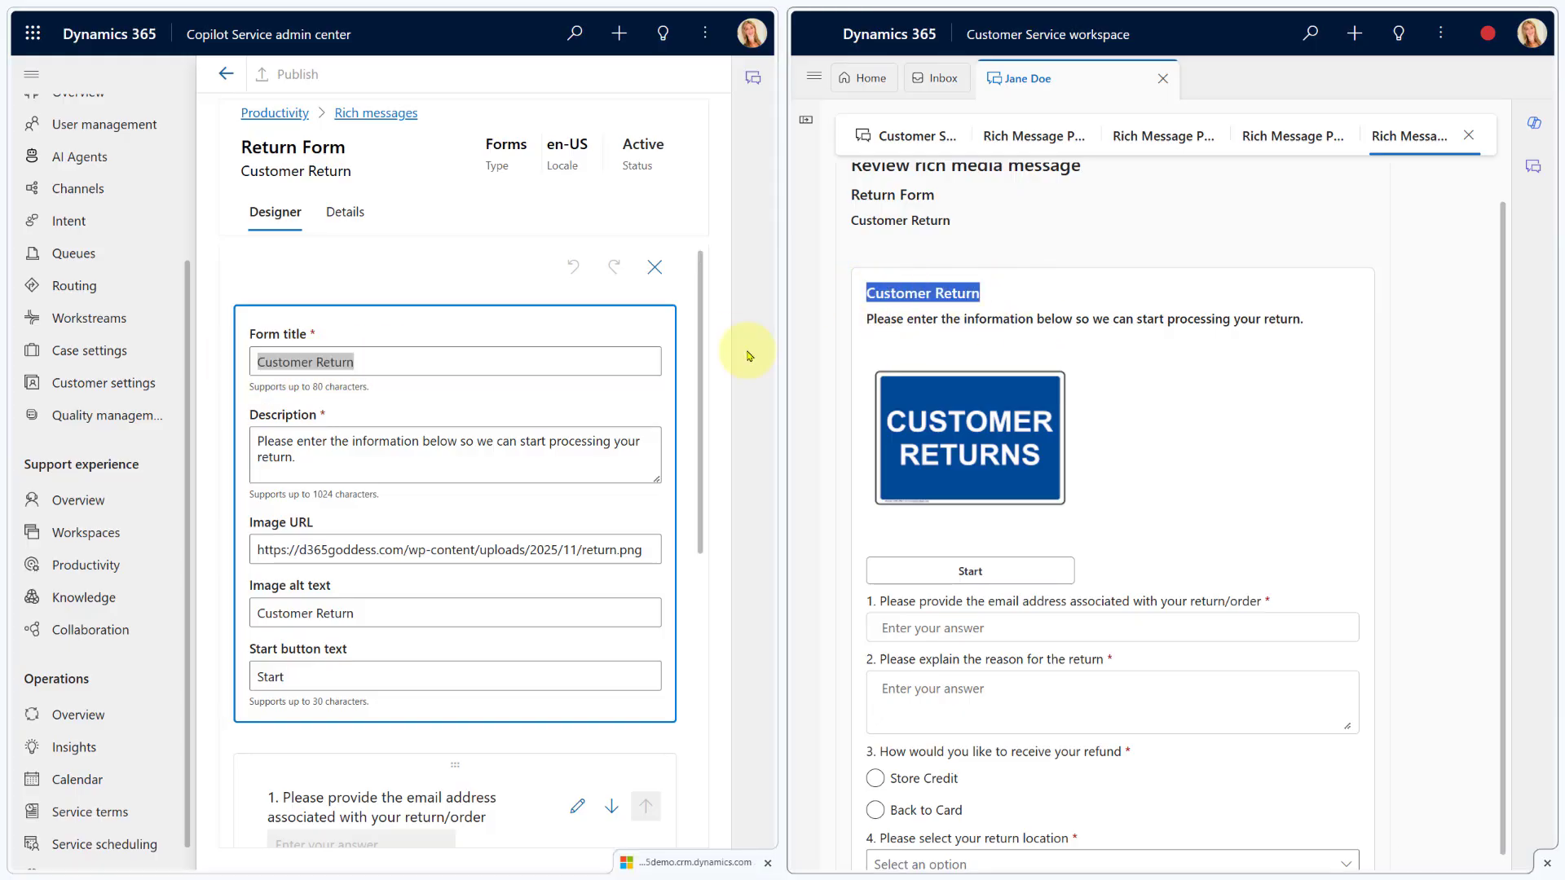
left_click_drag(330, 460, 255, 440)
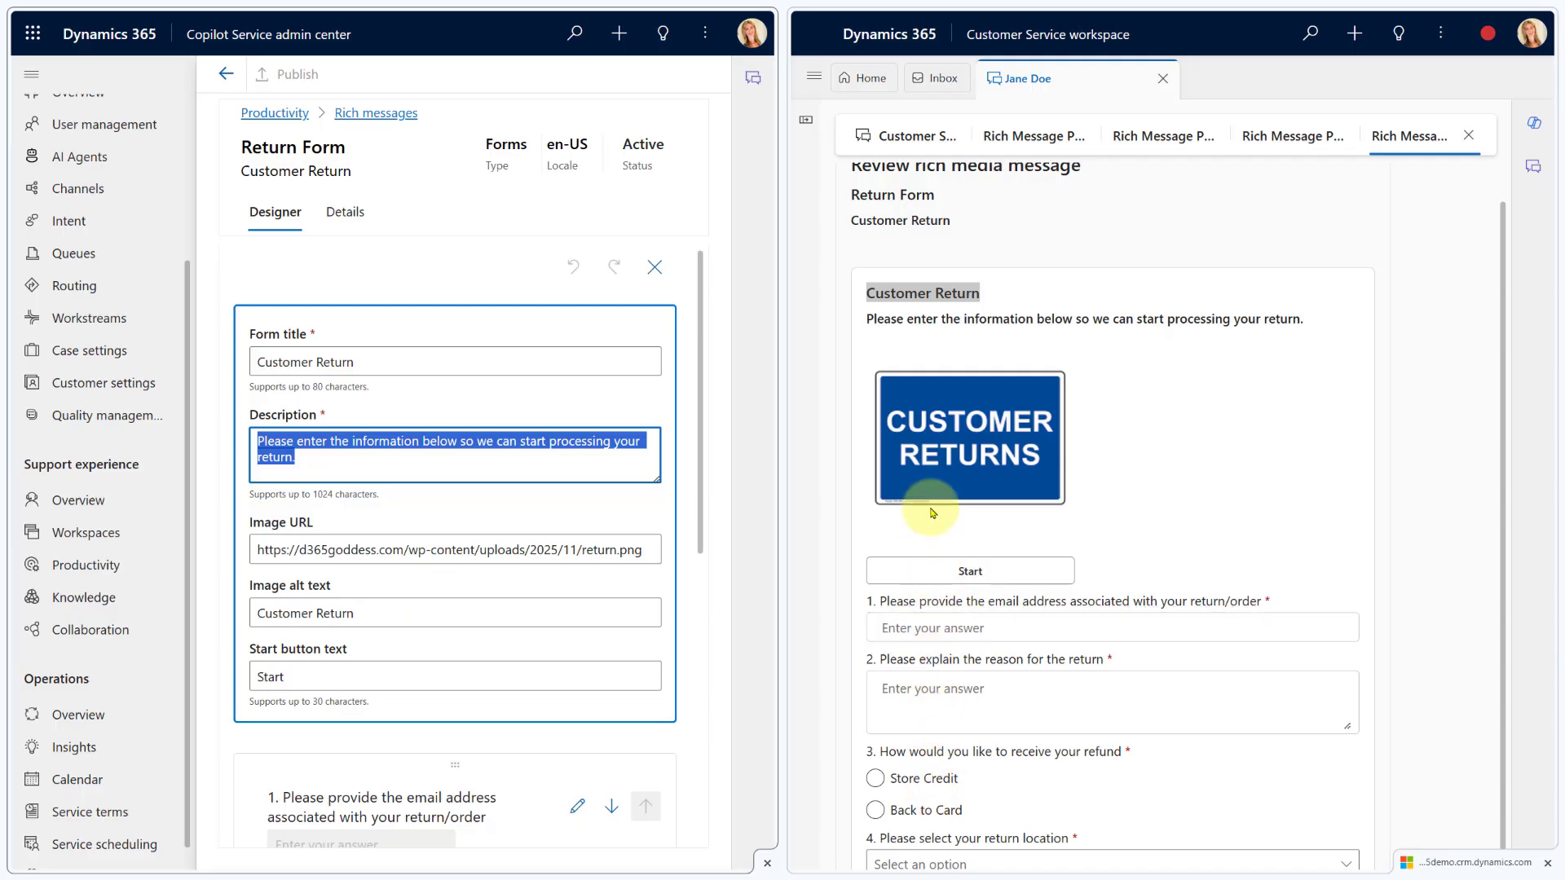
Check the header card's image URL and Start button text, then bring up question 1 for editing
left_click(313, 549)
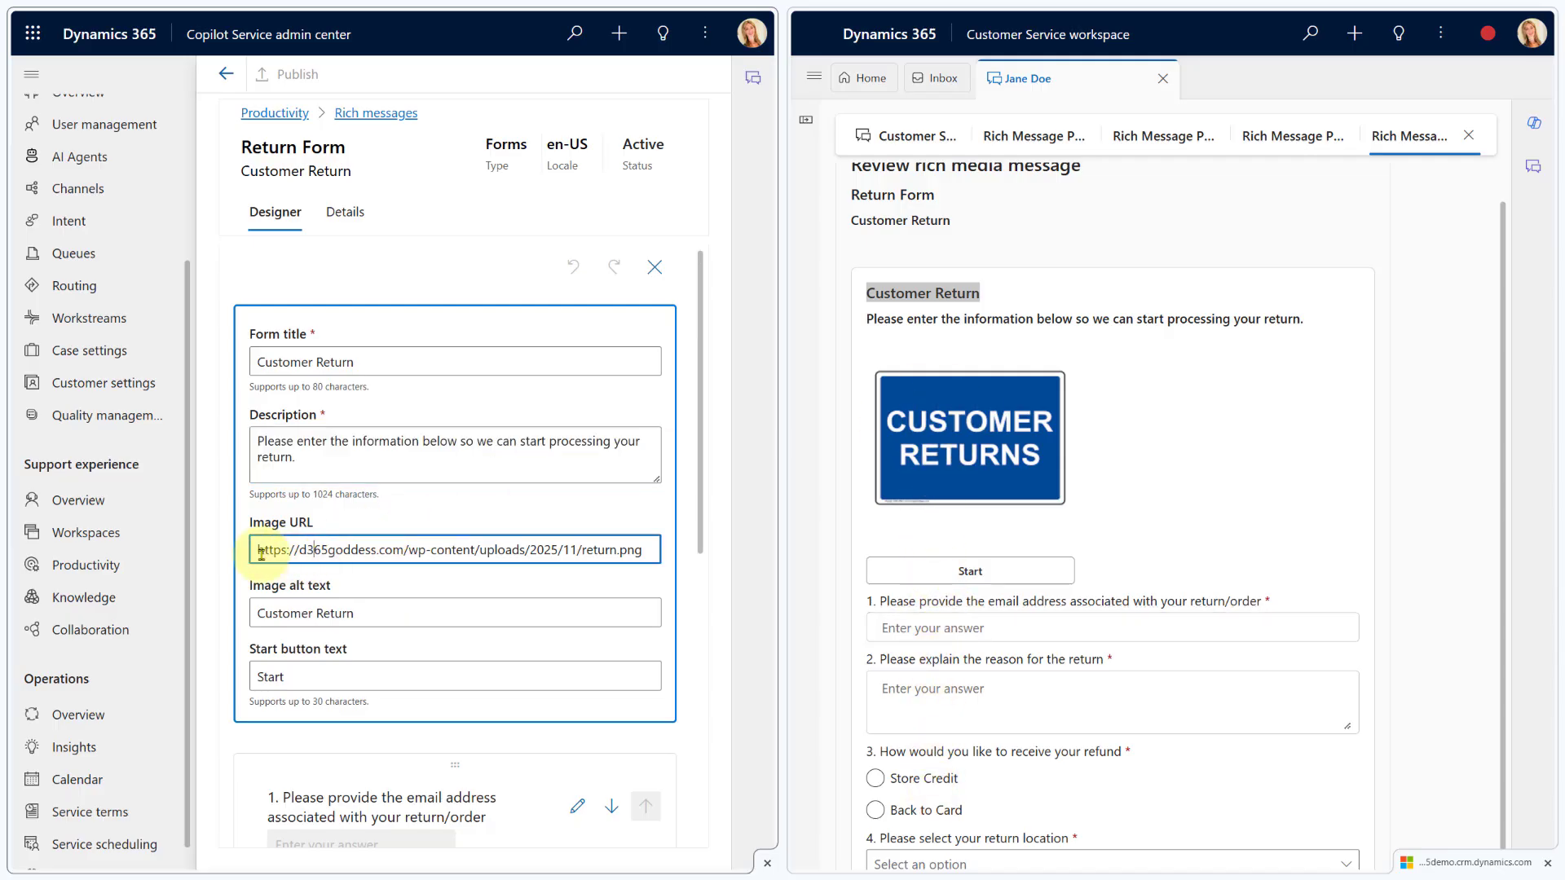
left_click_drag(254, 553, 664, 549)
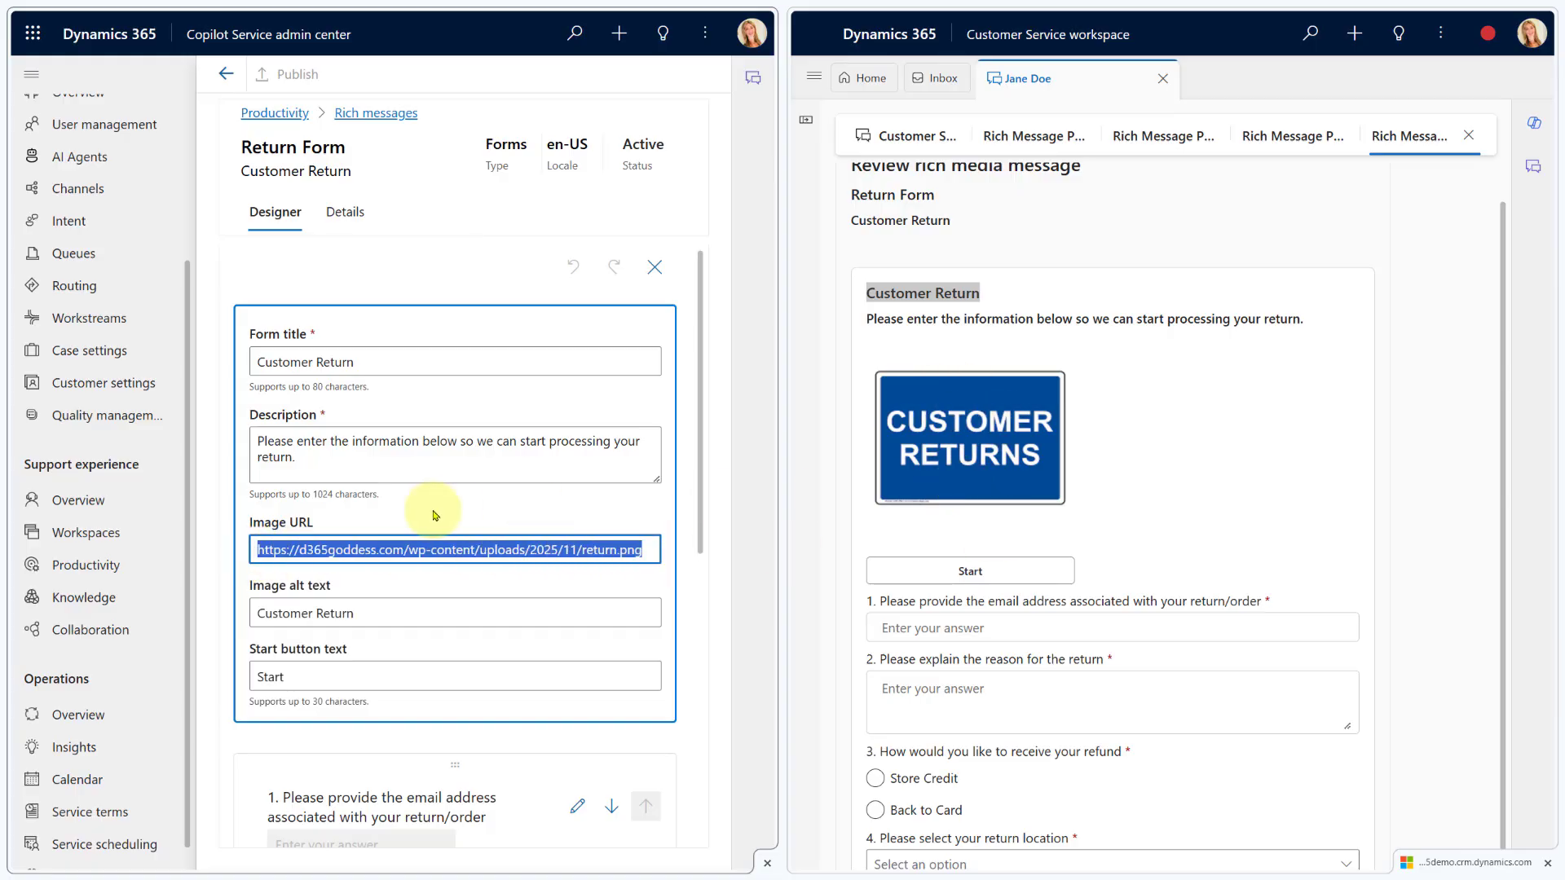
scroll(432, 514, "down", 2)
double_click(255, 536)
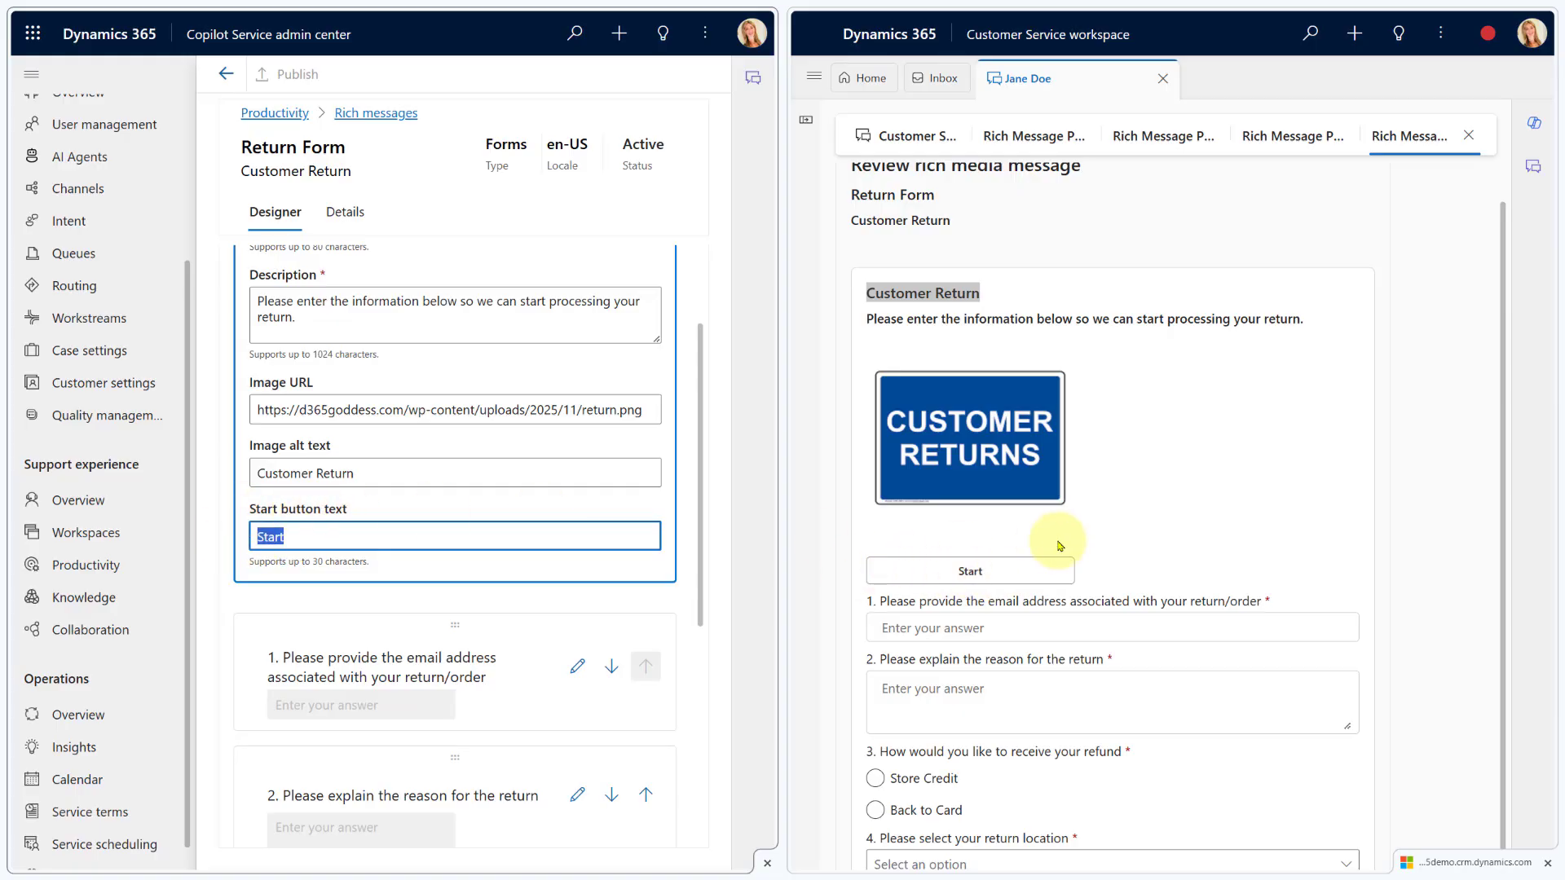
scroll(631, 506, "down", 3)
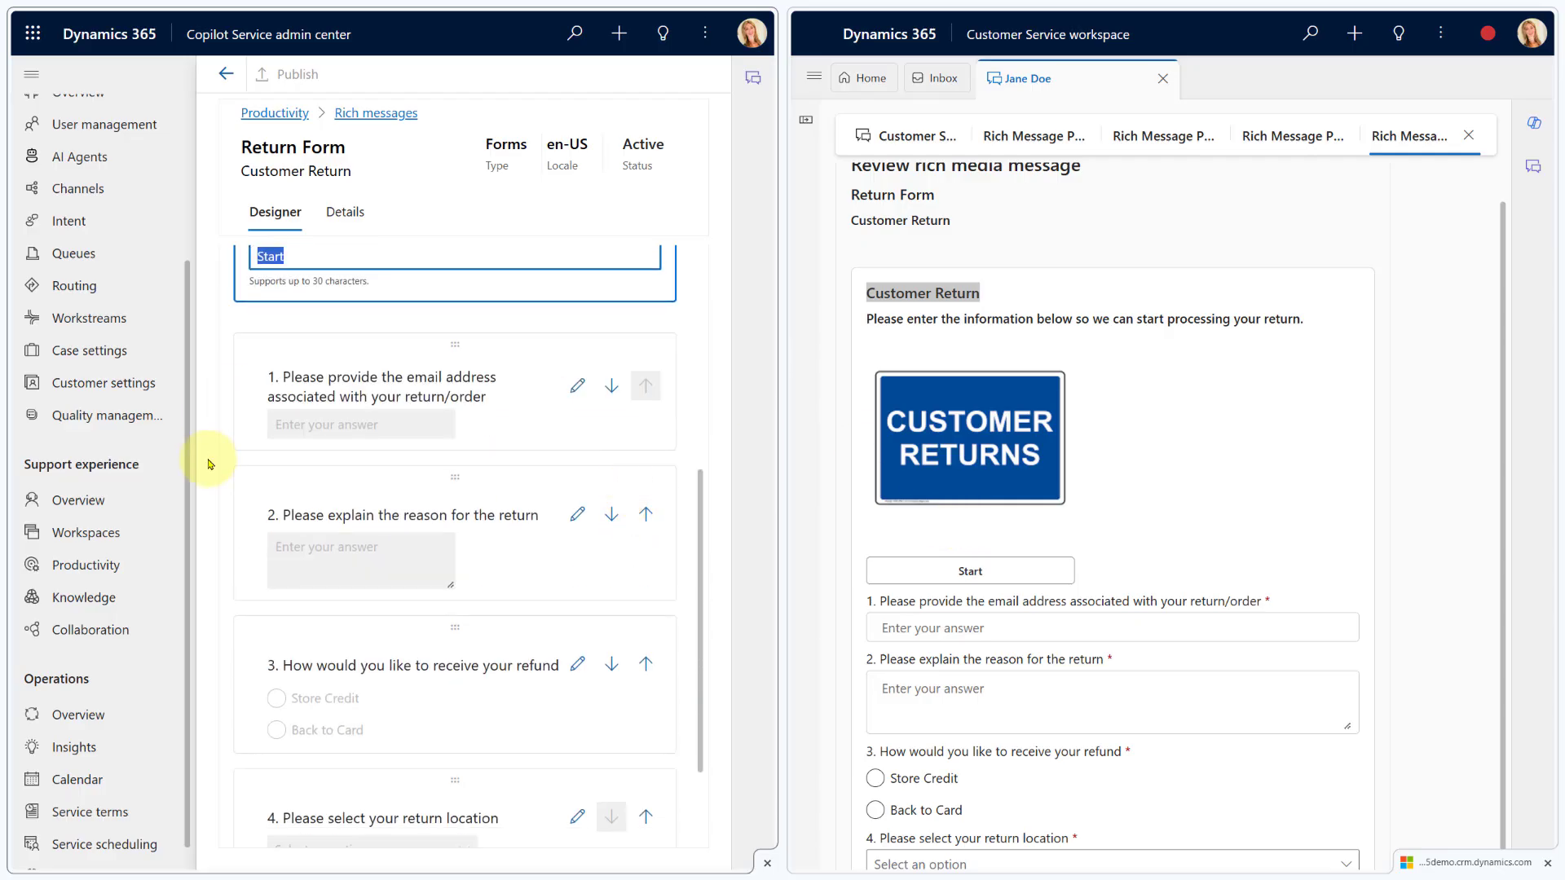
left_click(577, 385)
Review question 1's type options, keeping Single line input with the Email response type
scroll(585, 462, "up", 5)
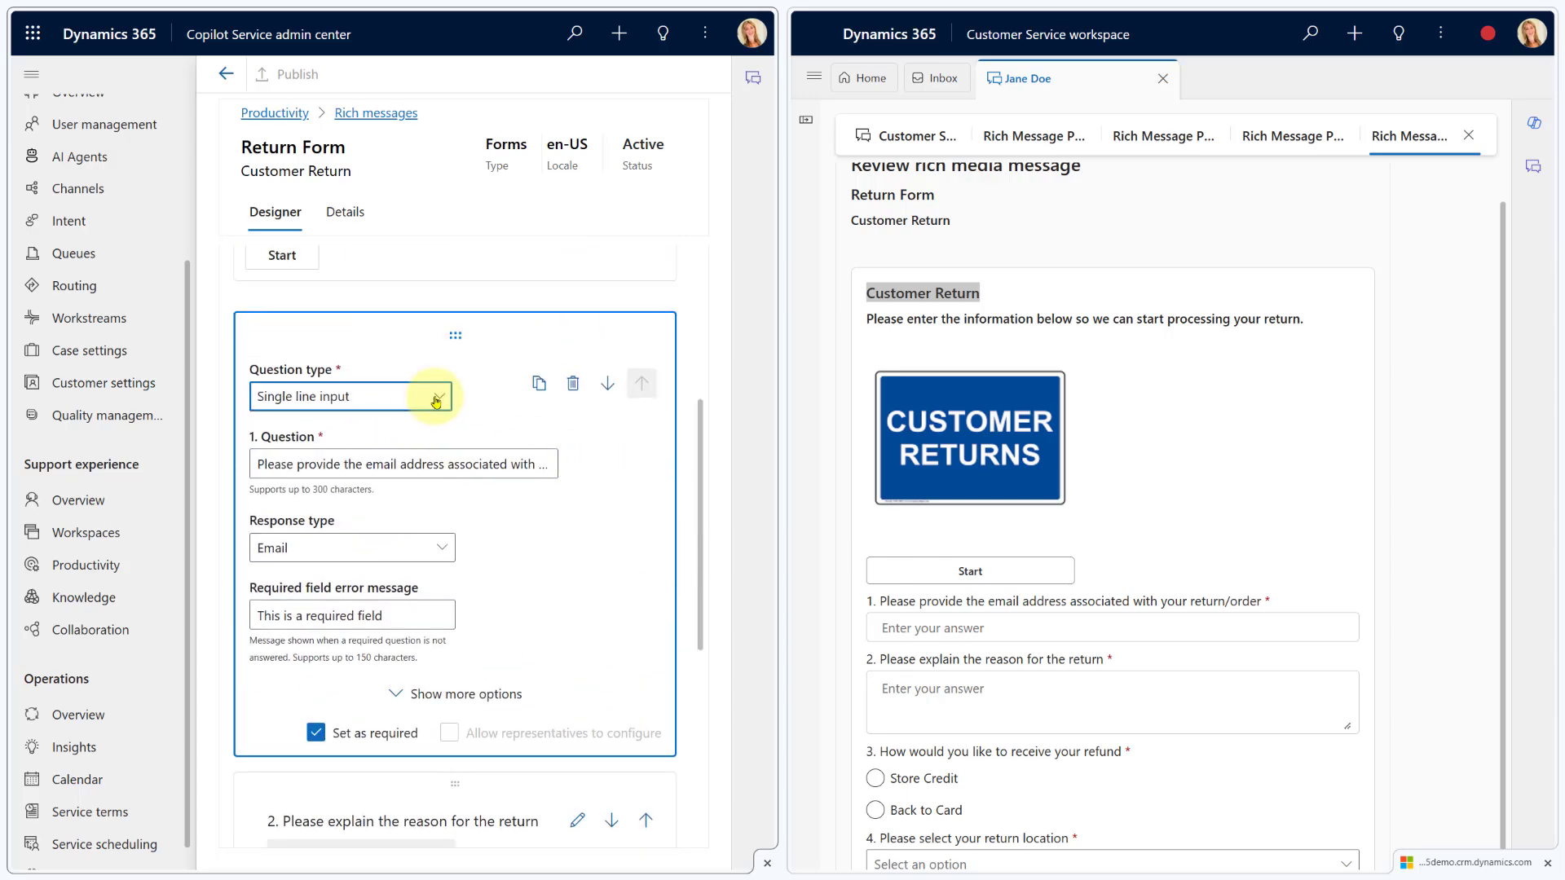
left_click(432, 397)
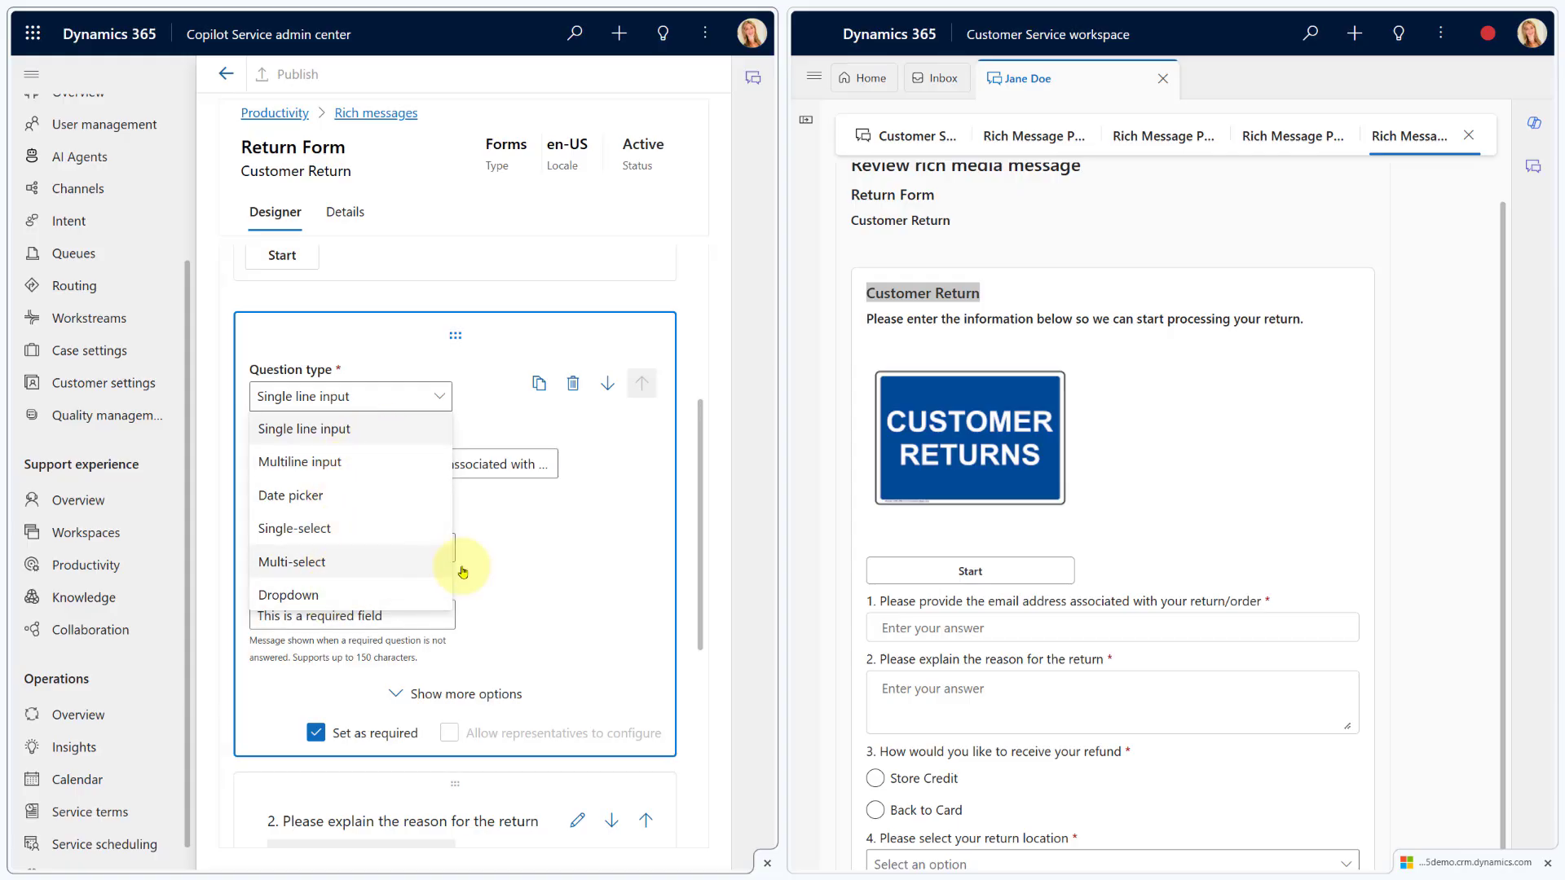
left_click(519, 561)
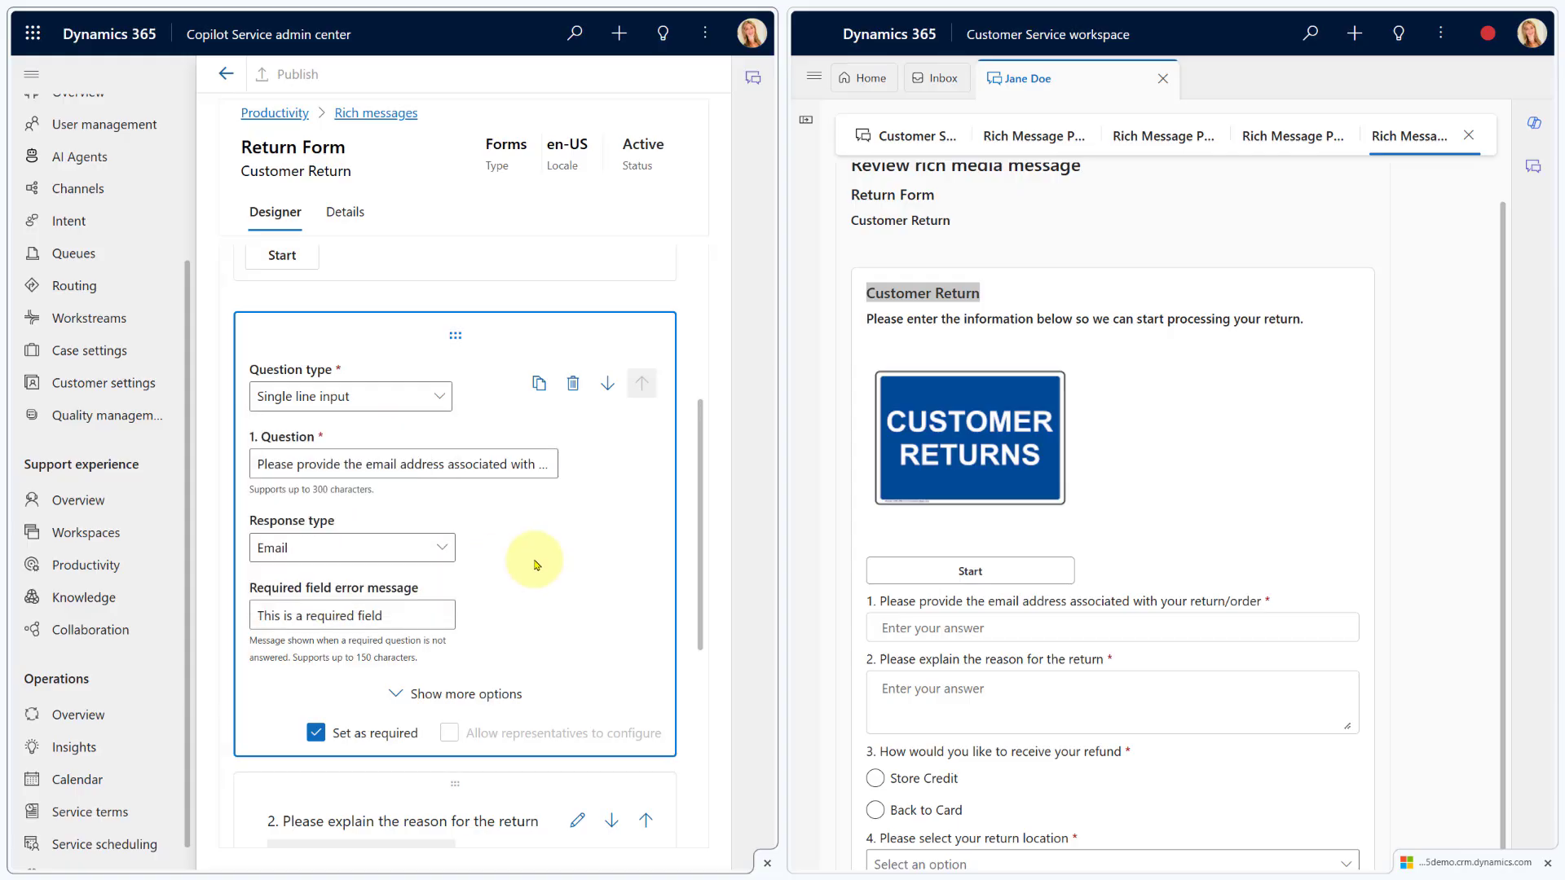
left_click(369, 547)
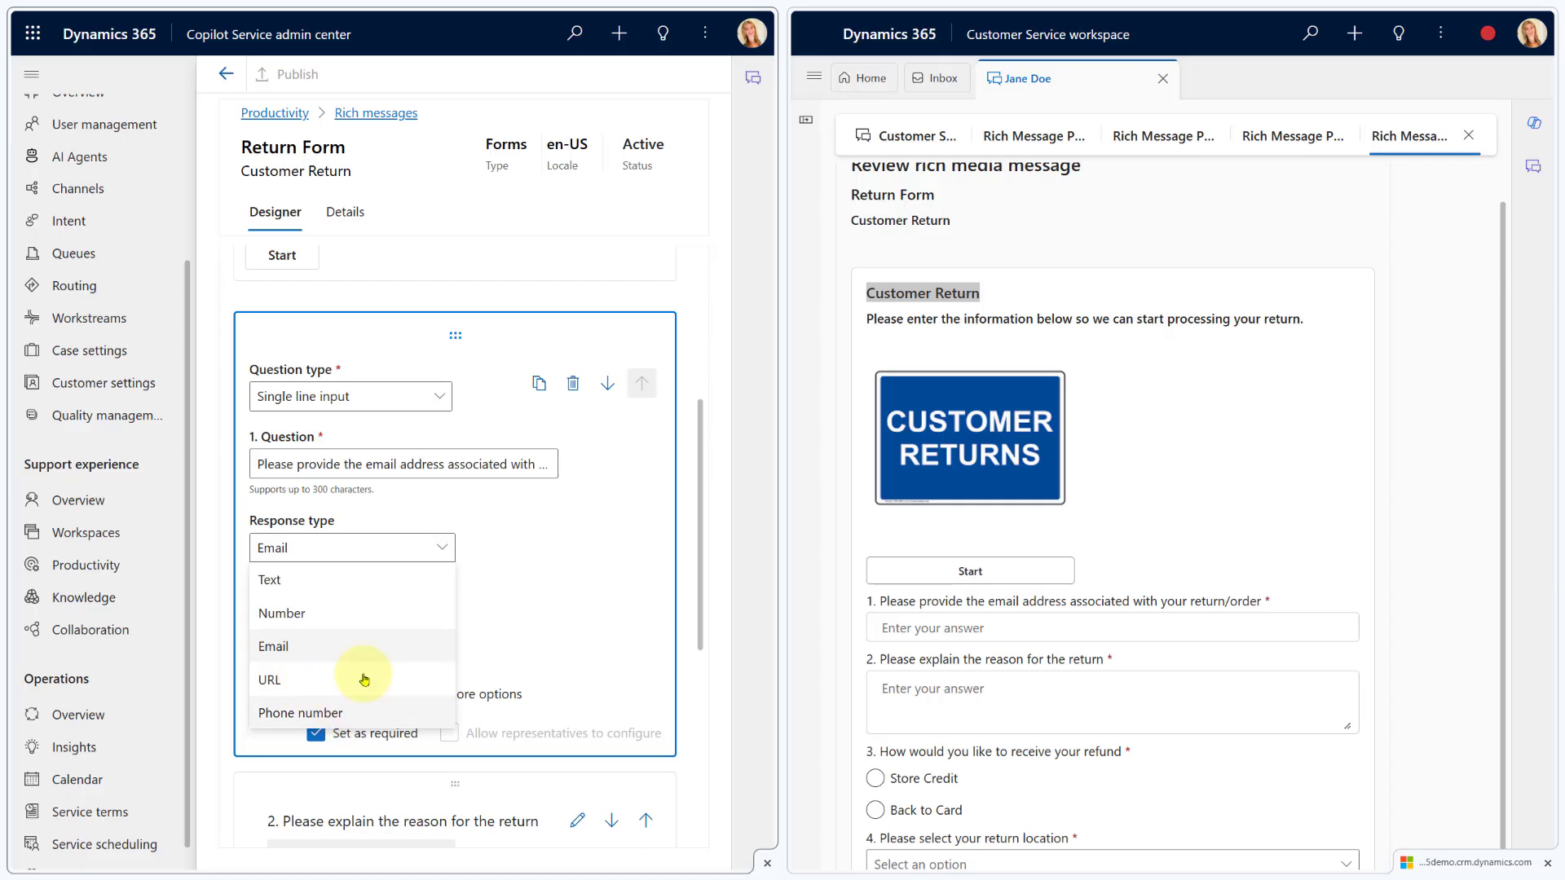
left_click(514, 604)
Inspect the 'Enter your answer' placeholder and URL regex pattern, then restore the Email response type
left_click(479, 694)
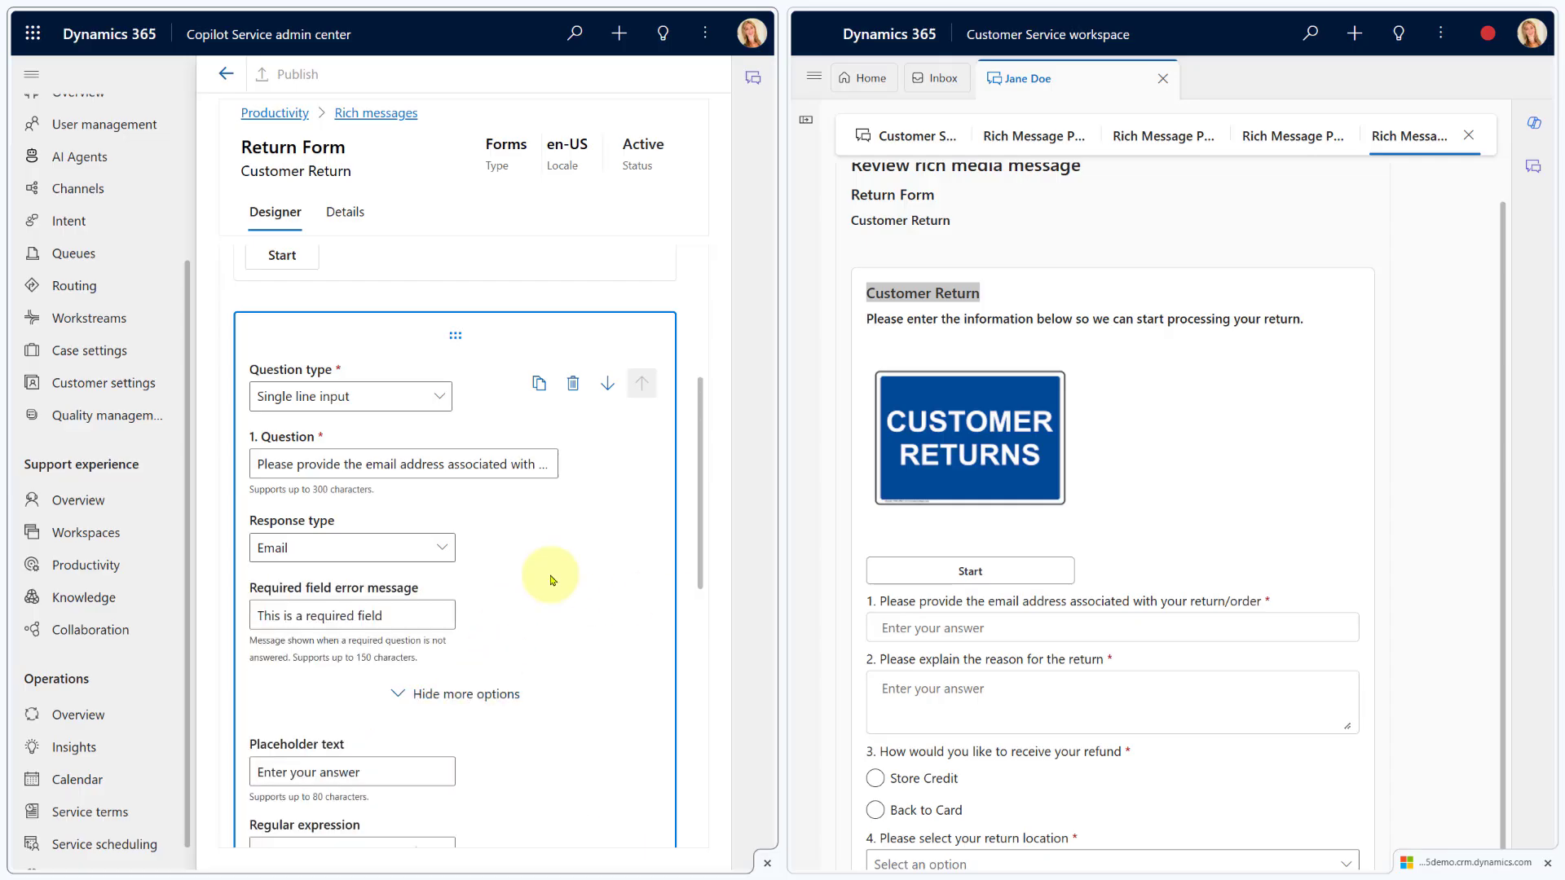
scroll(528, 561, "down", 3)
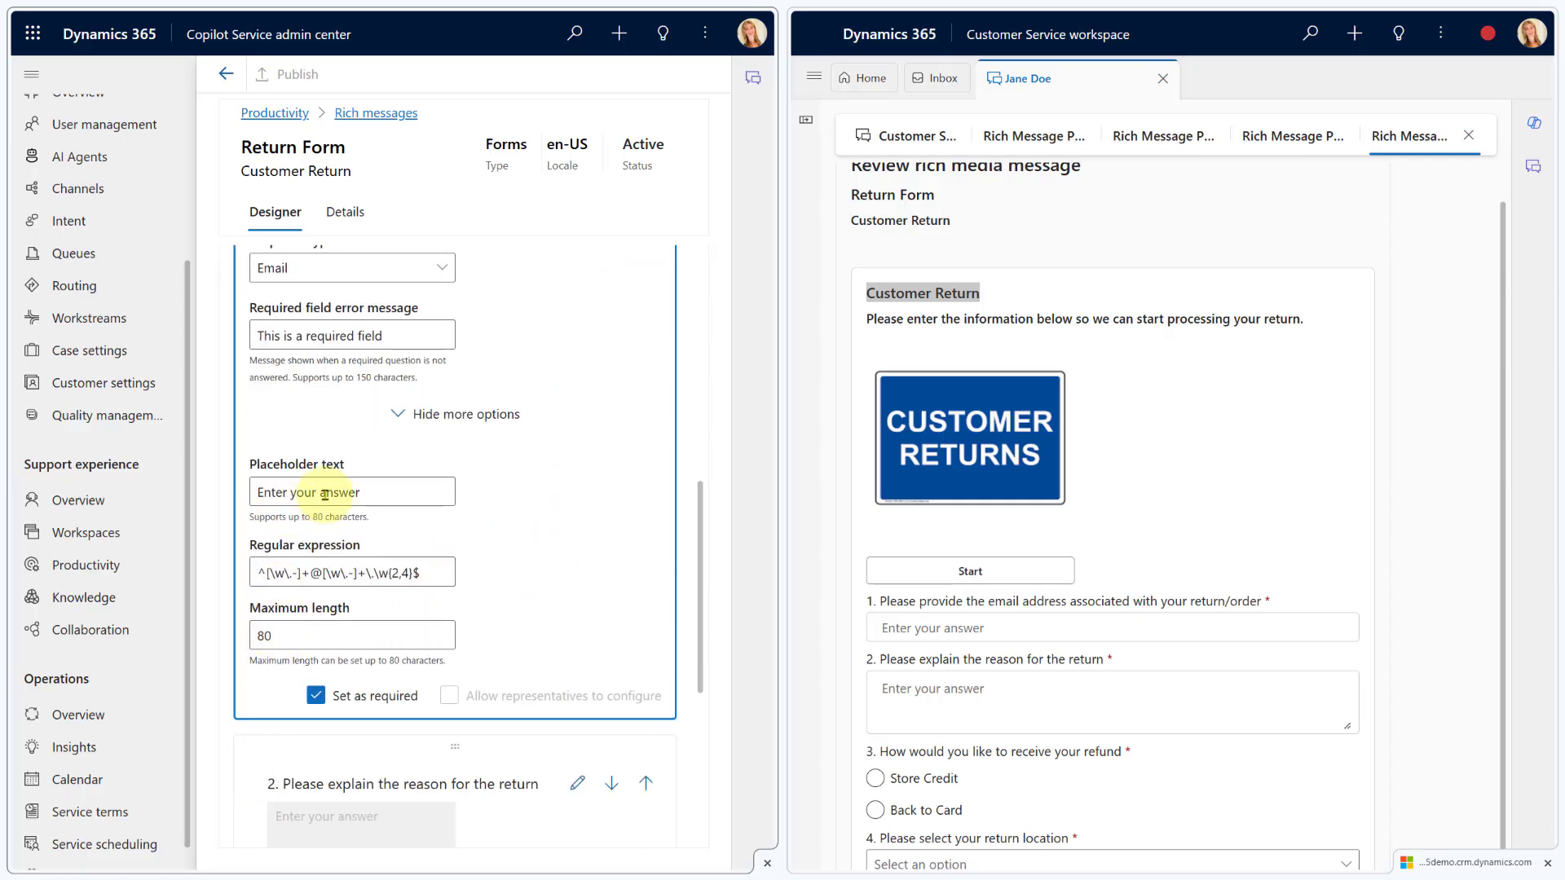
left_click(378, 495)
left_click_drag(377, 495, 245, 494)
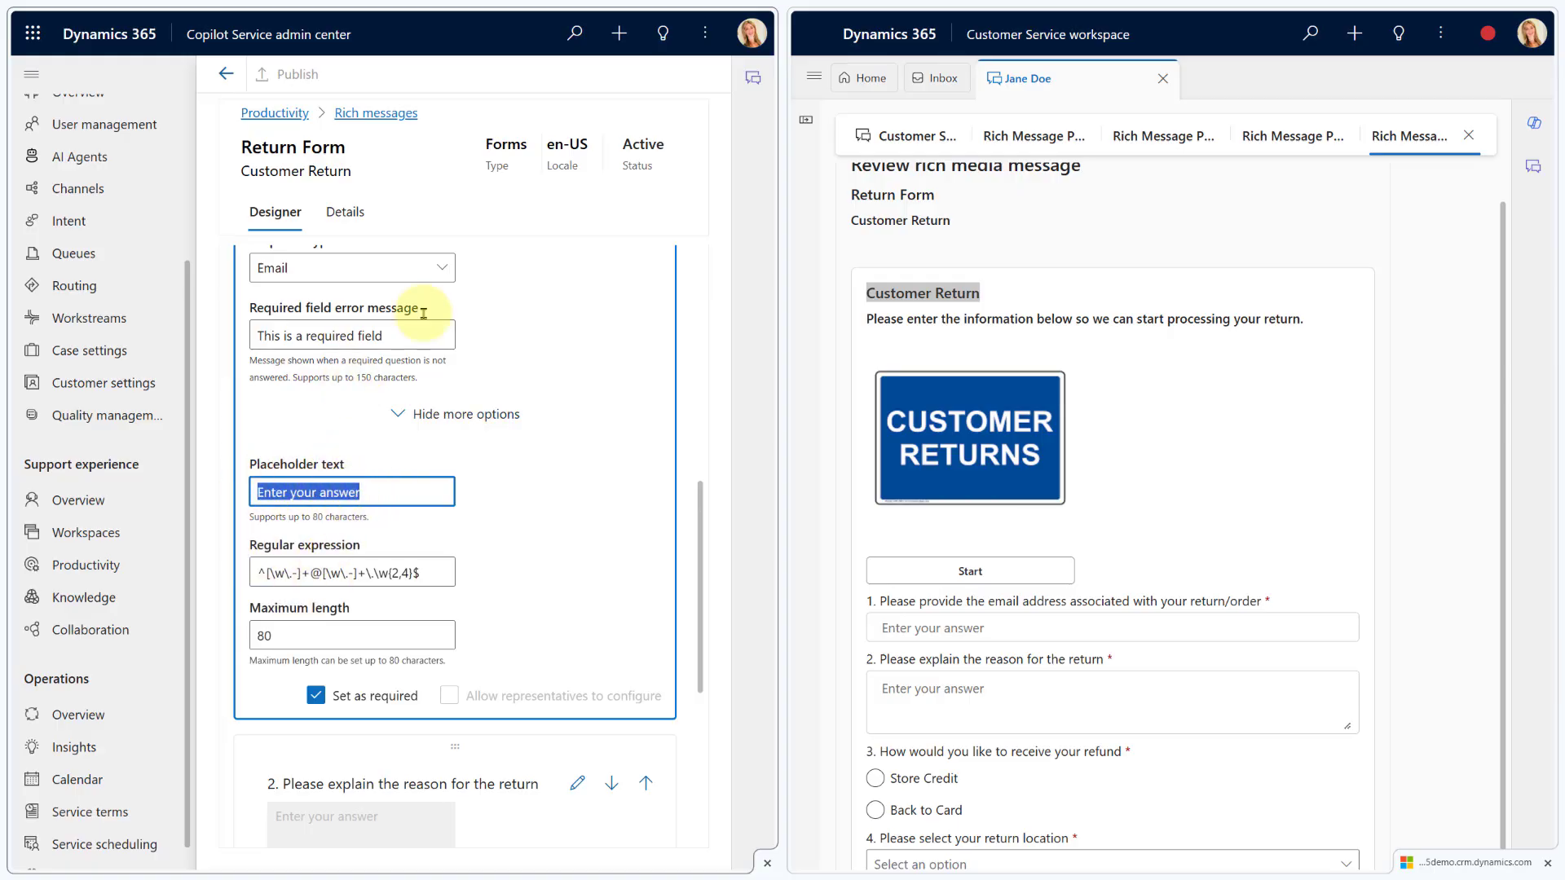
left_click(447, 267)
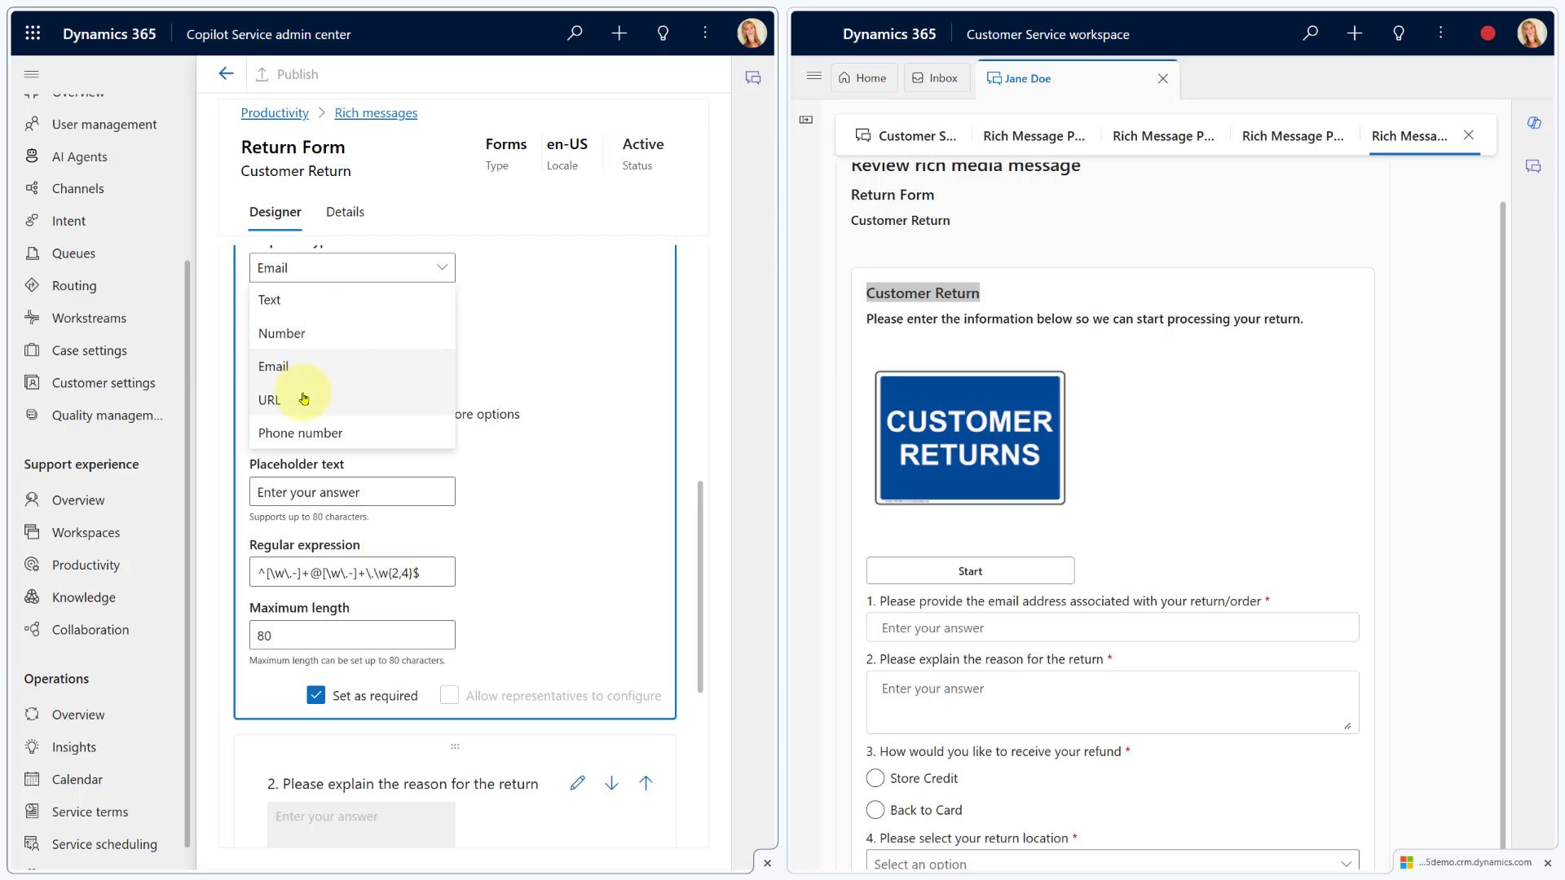
left_click(306, 393)
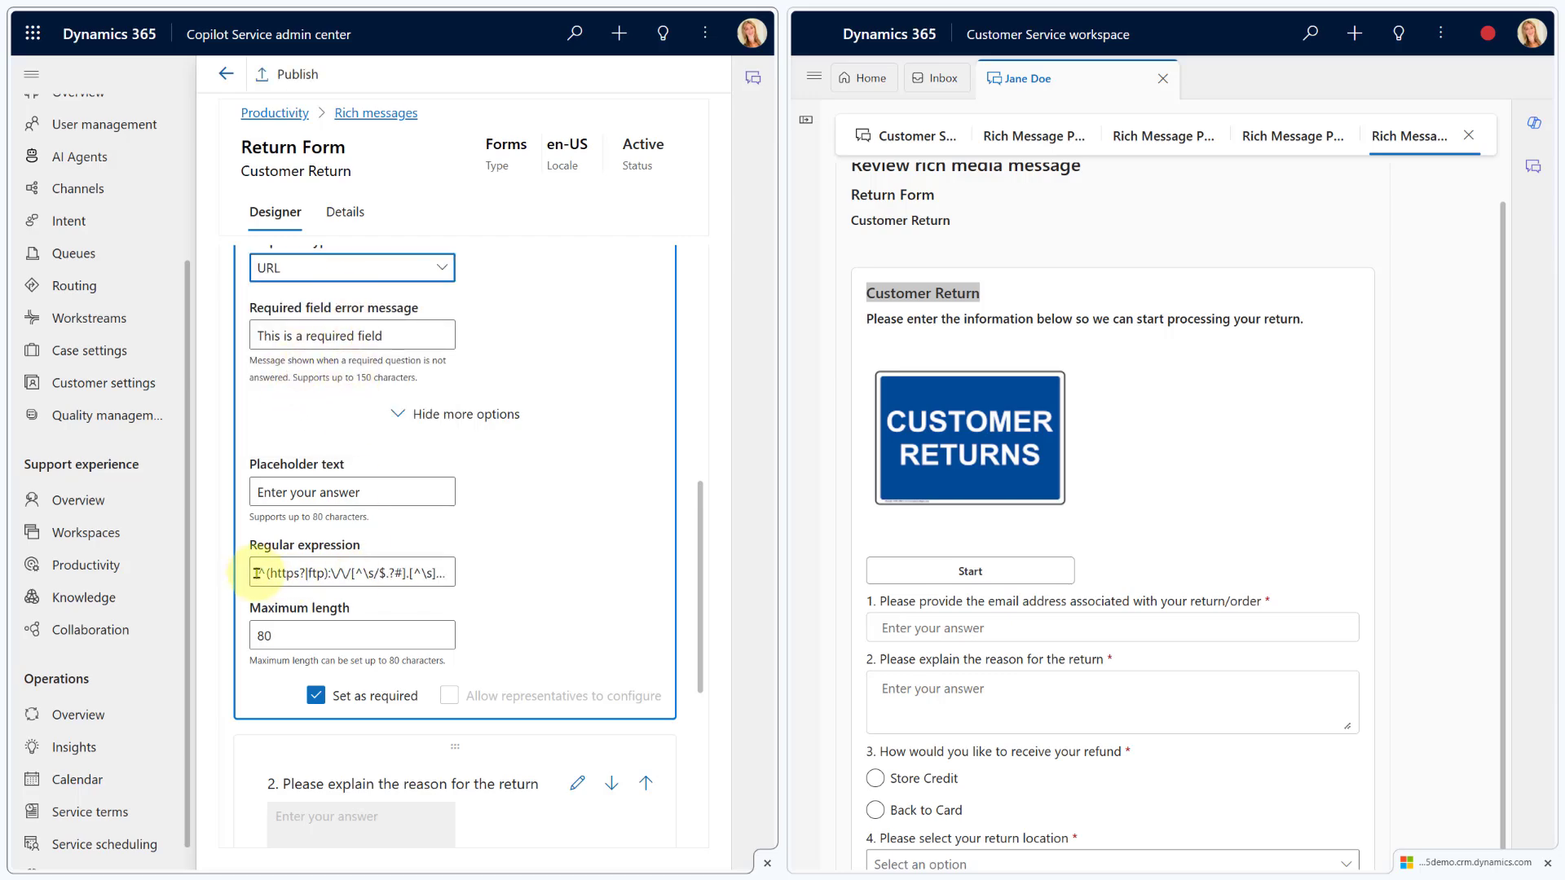
left_click_drag(256, 573, 489, 579)
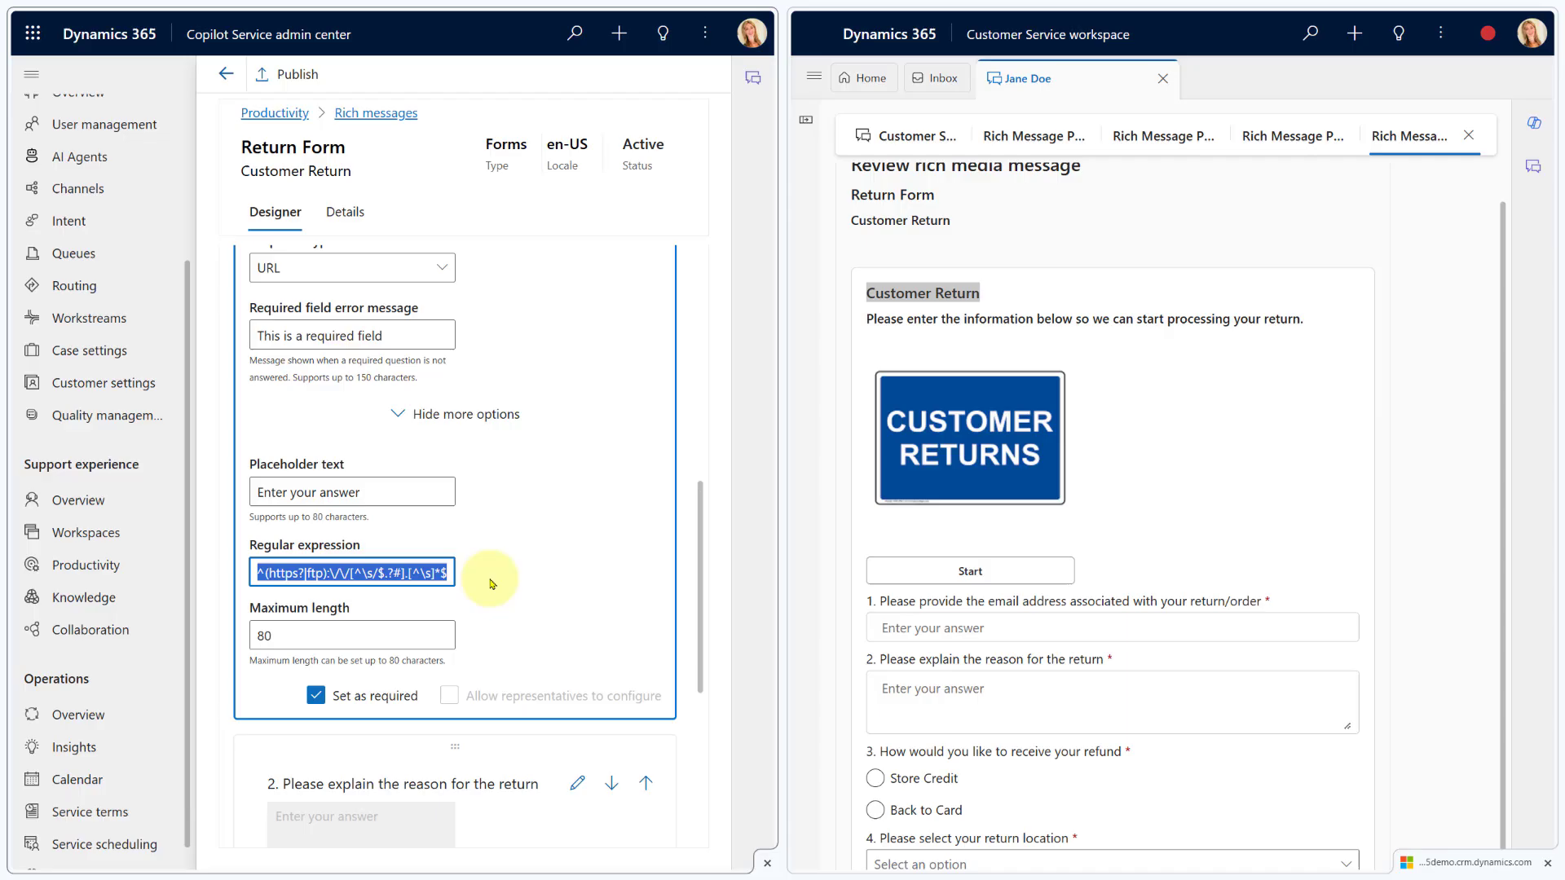
left_click(442, 269)
left_click(309, 365)
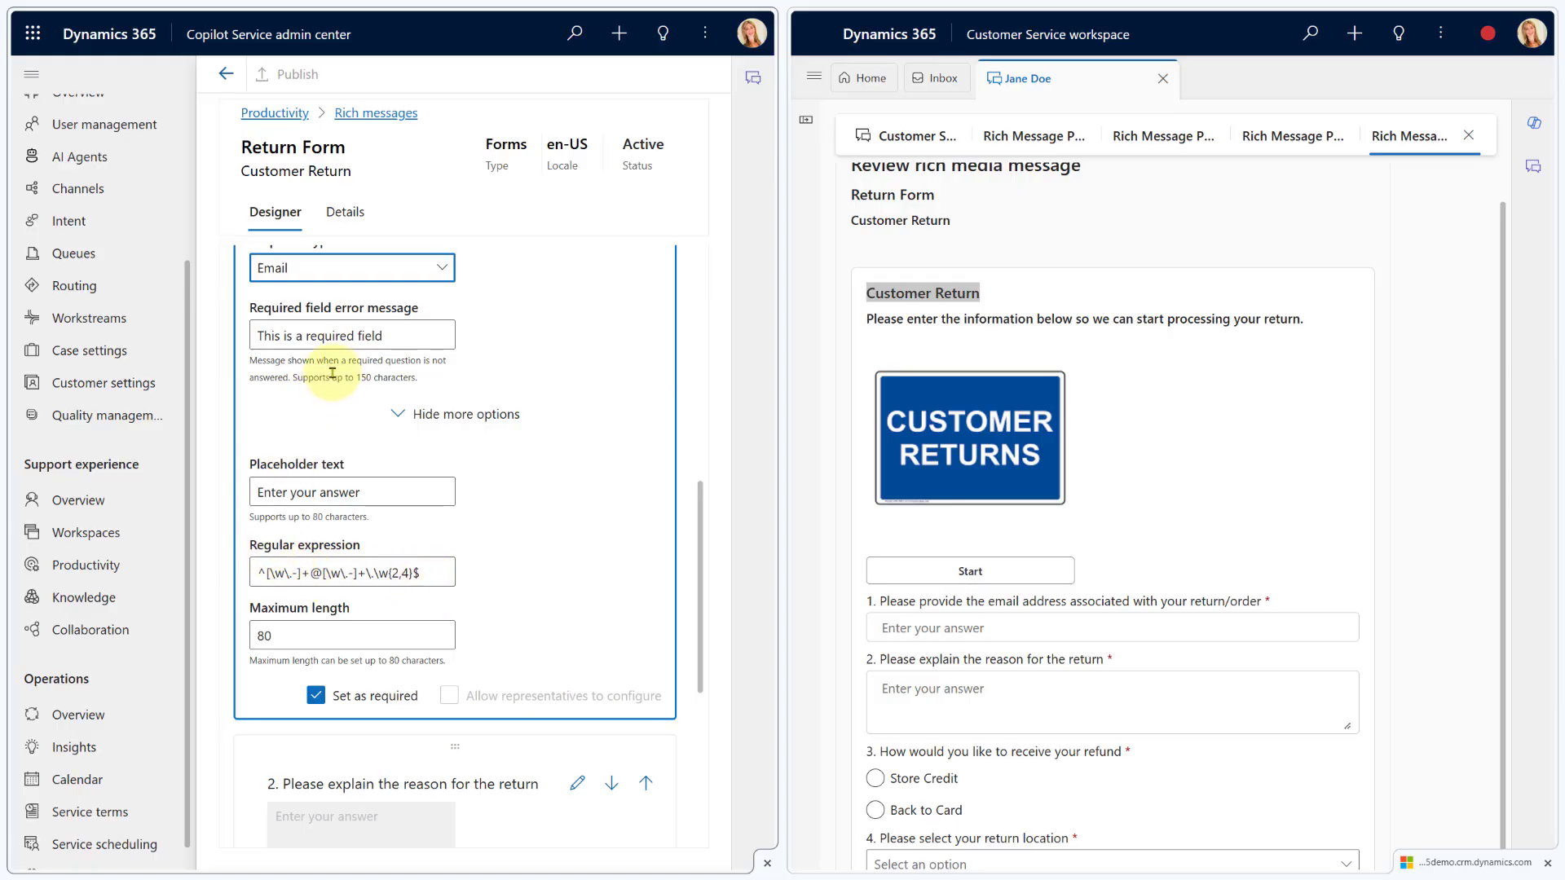
Switch question 1's response type to Text, check its required error message, and hide extra options
scroll(331, 373, "up", 2)
left_click(341, 410)
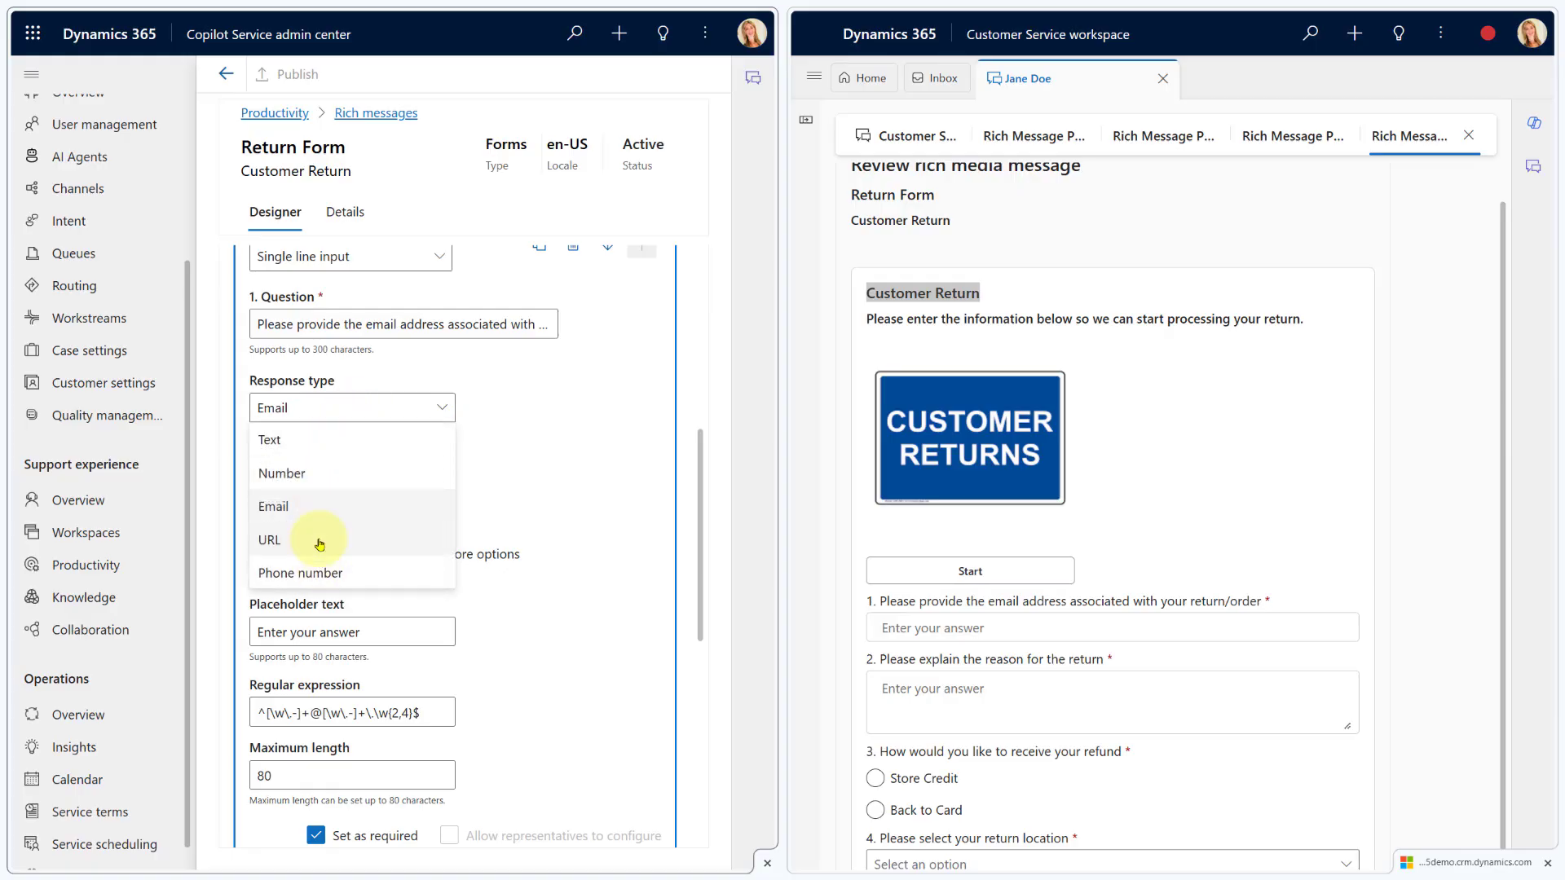
left_click(323, 442)
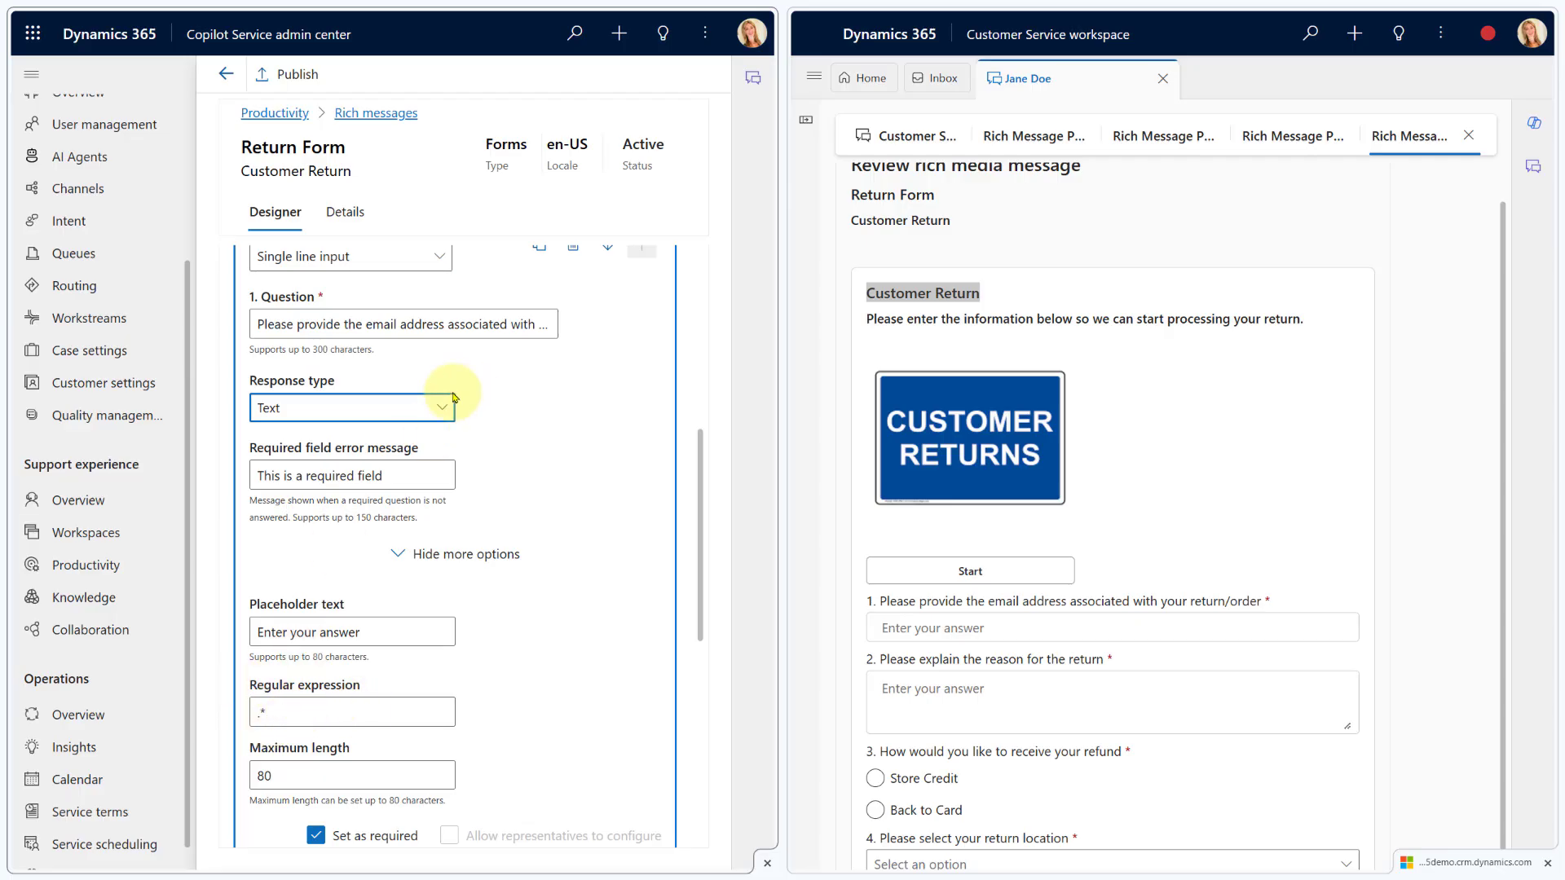
left_click(410, 476)
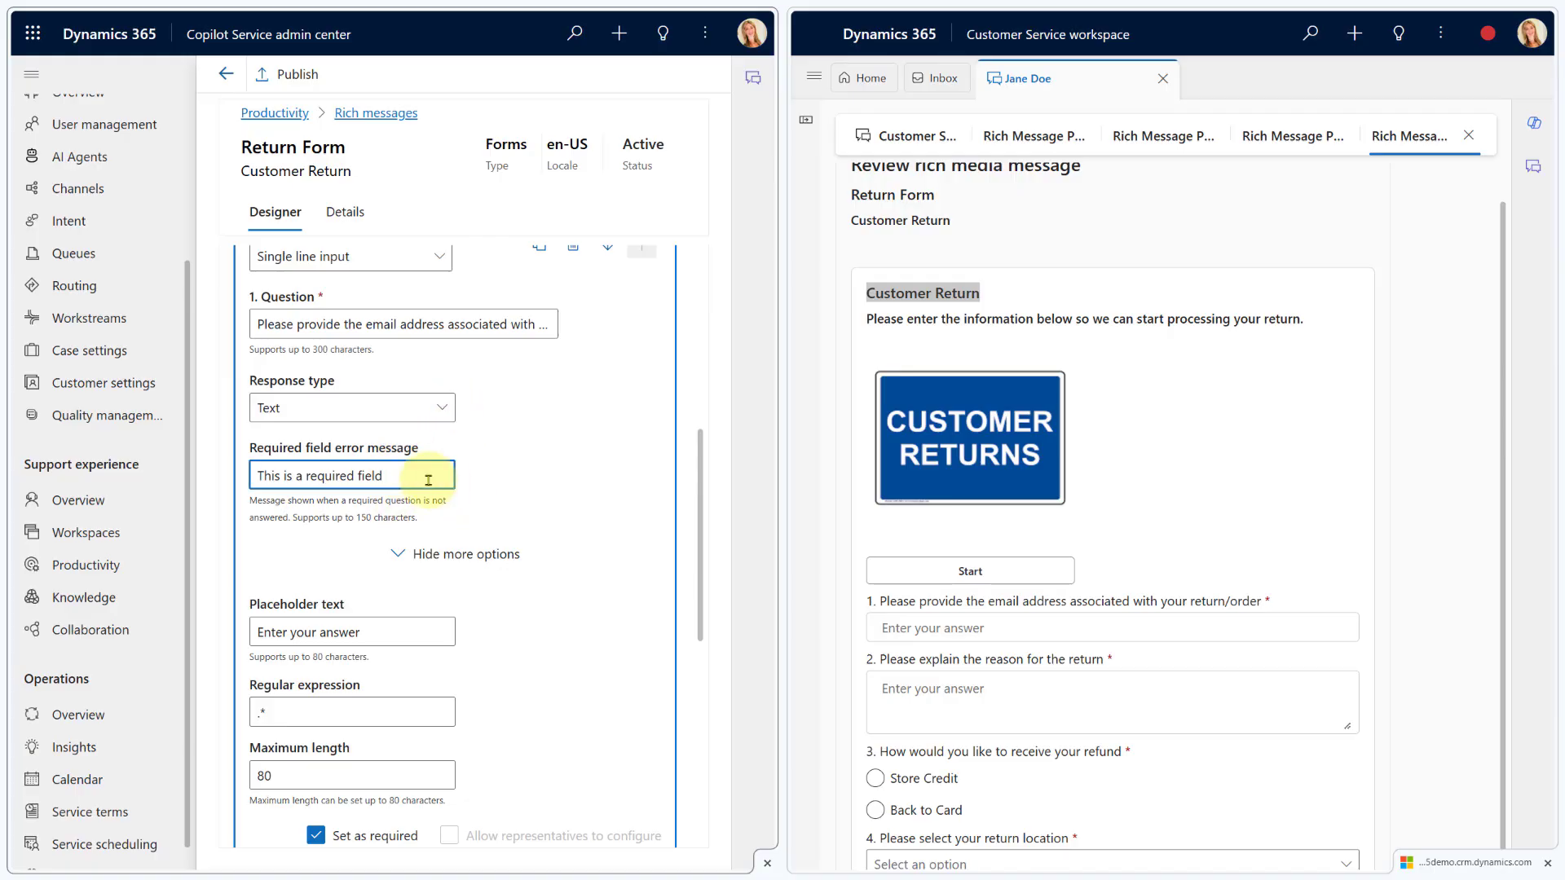
scroll(473, 603, "down", 2)
left_click(397, 415)
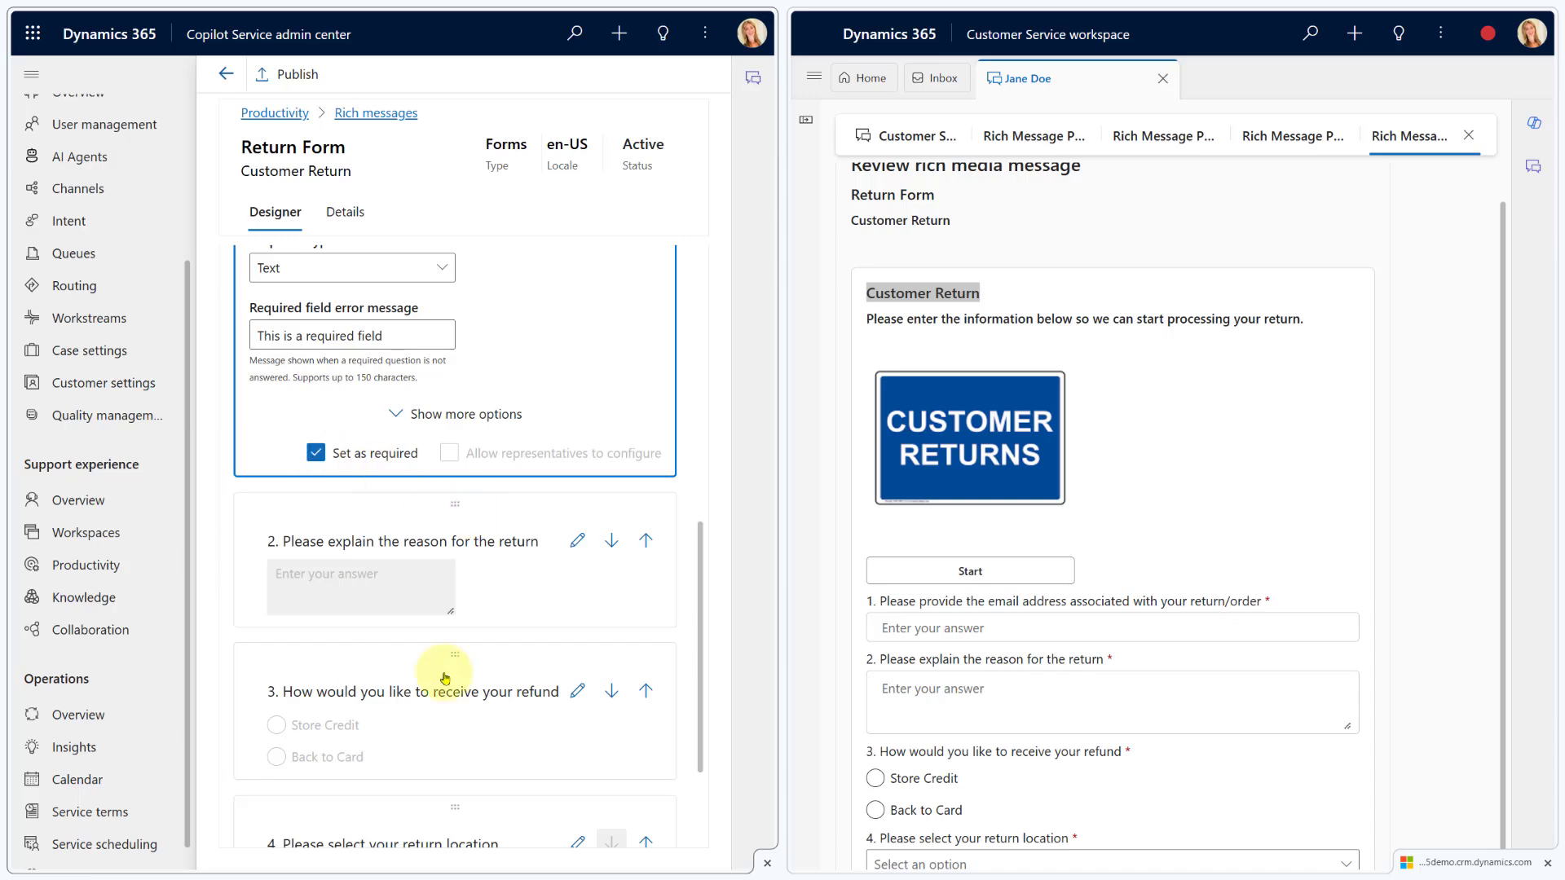
Publish the updated Return Form, confirm the dialog, and return to the Rich messages list
scroll(367, 570, "up", 5)
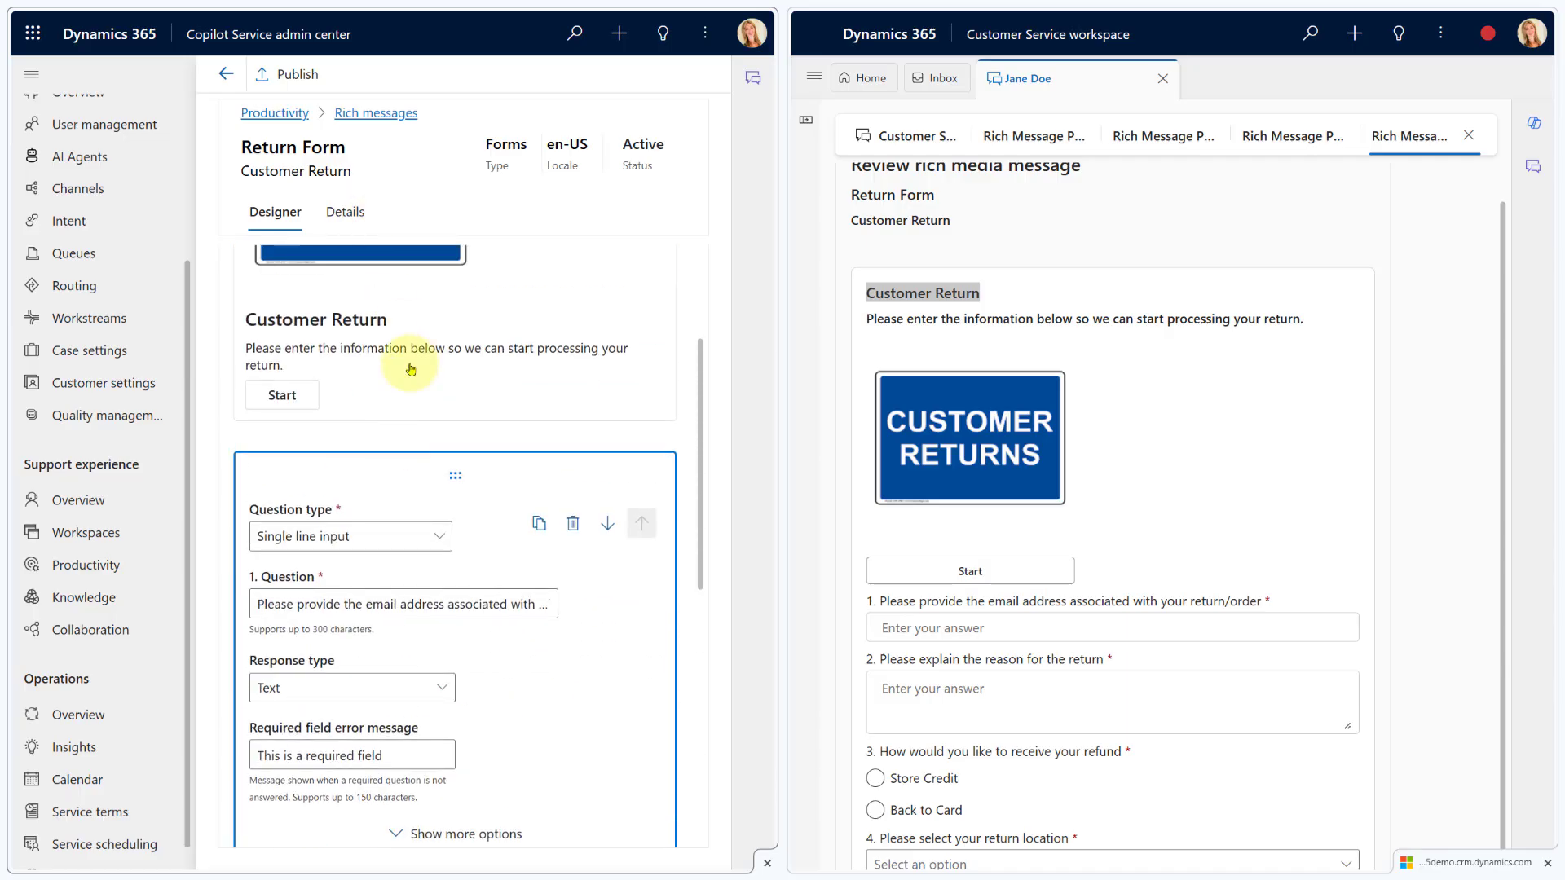
scroll(408, 363, "up", 3)
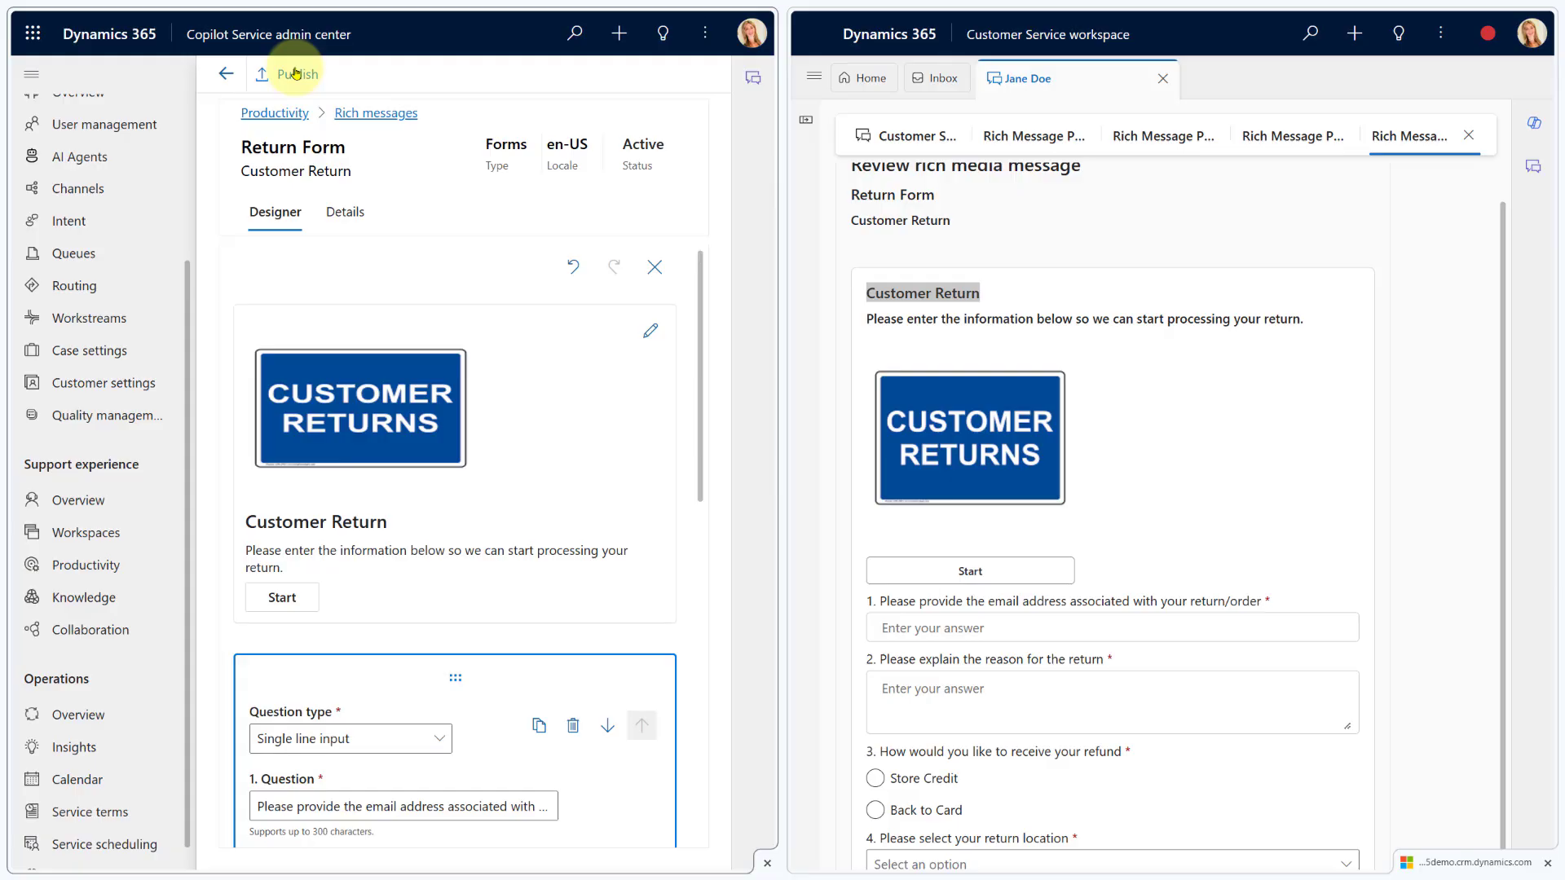
left_click(296, 74)
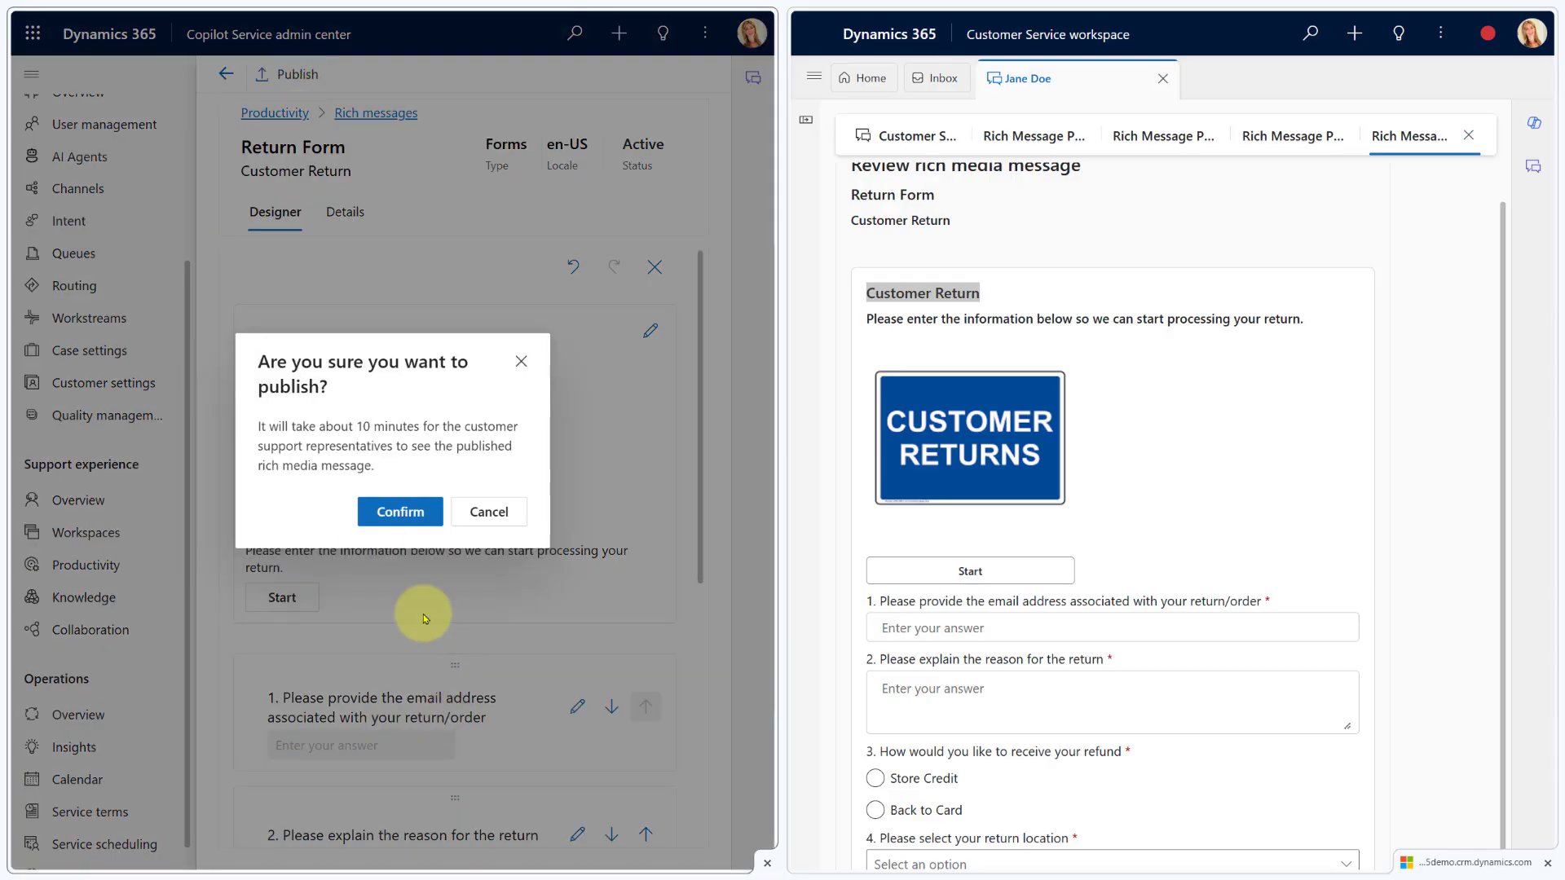
left_click(400, 511)
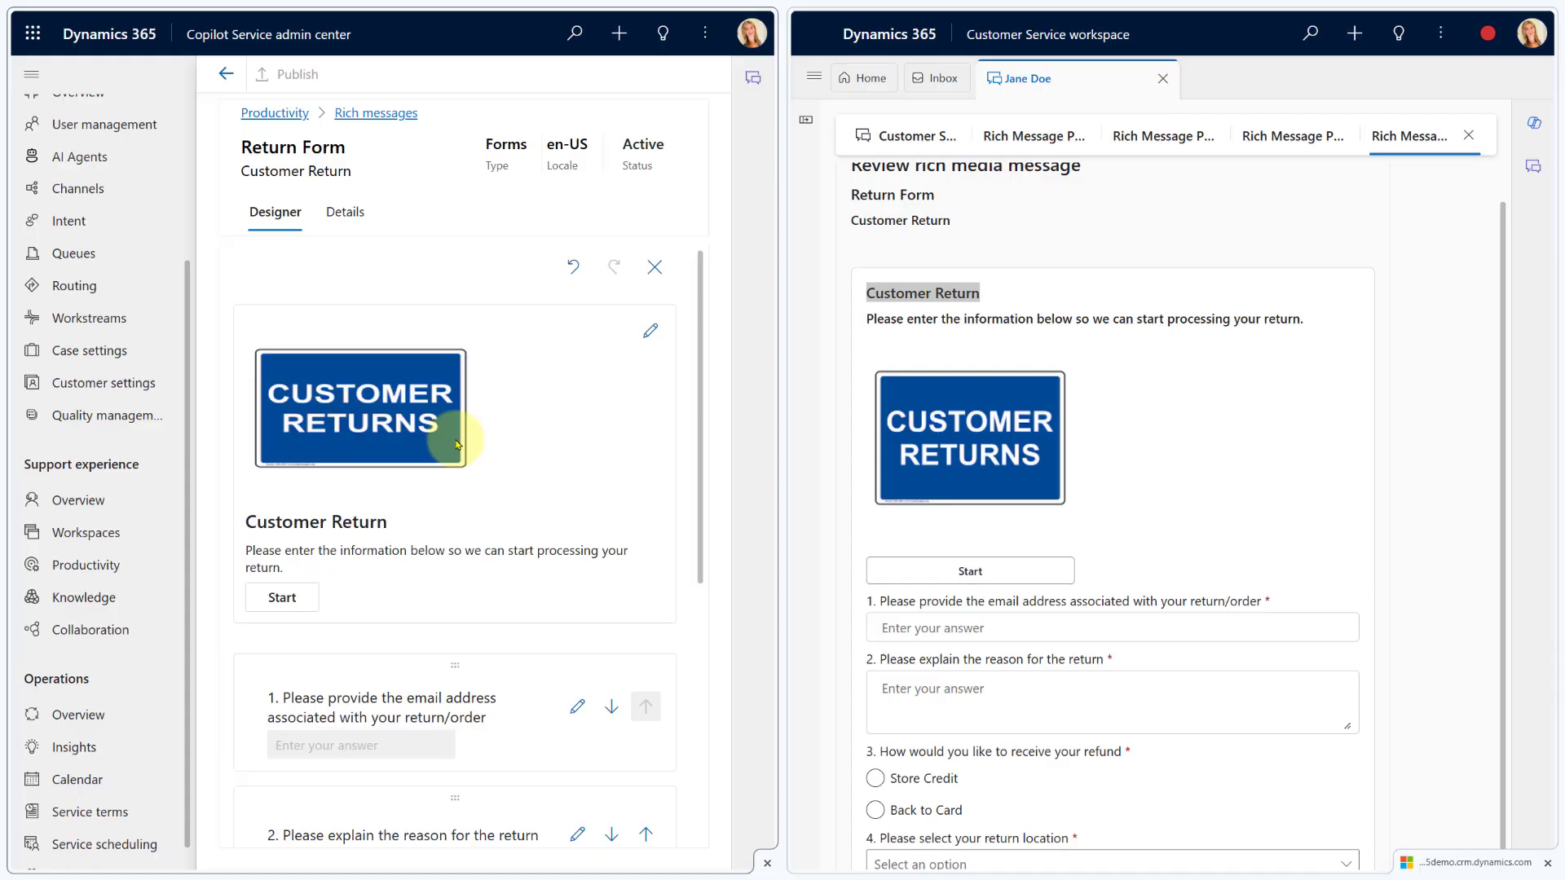
left_click(226, 73)
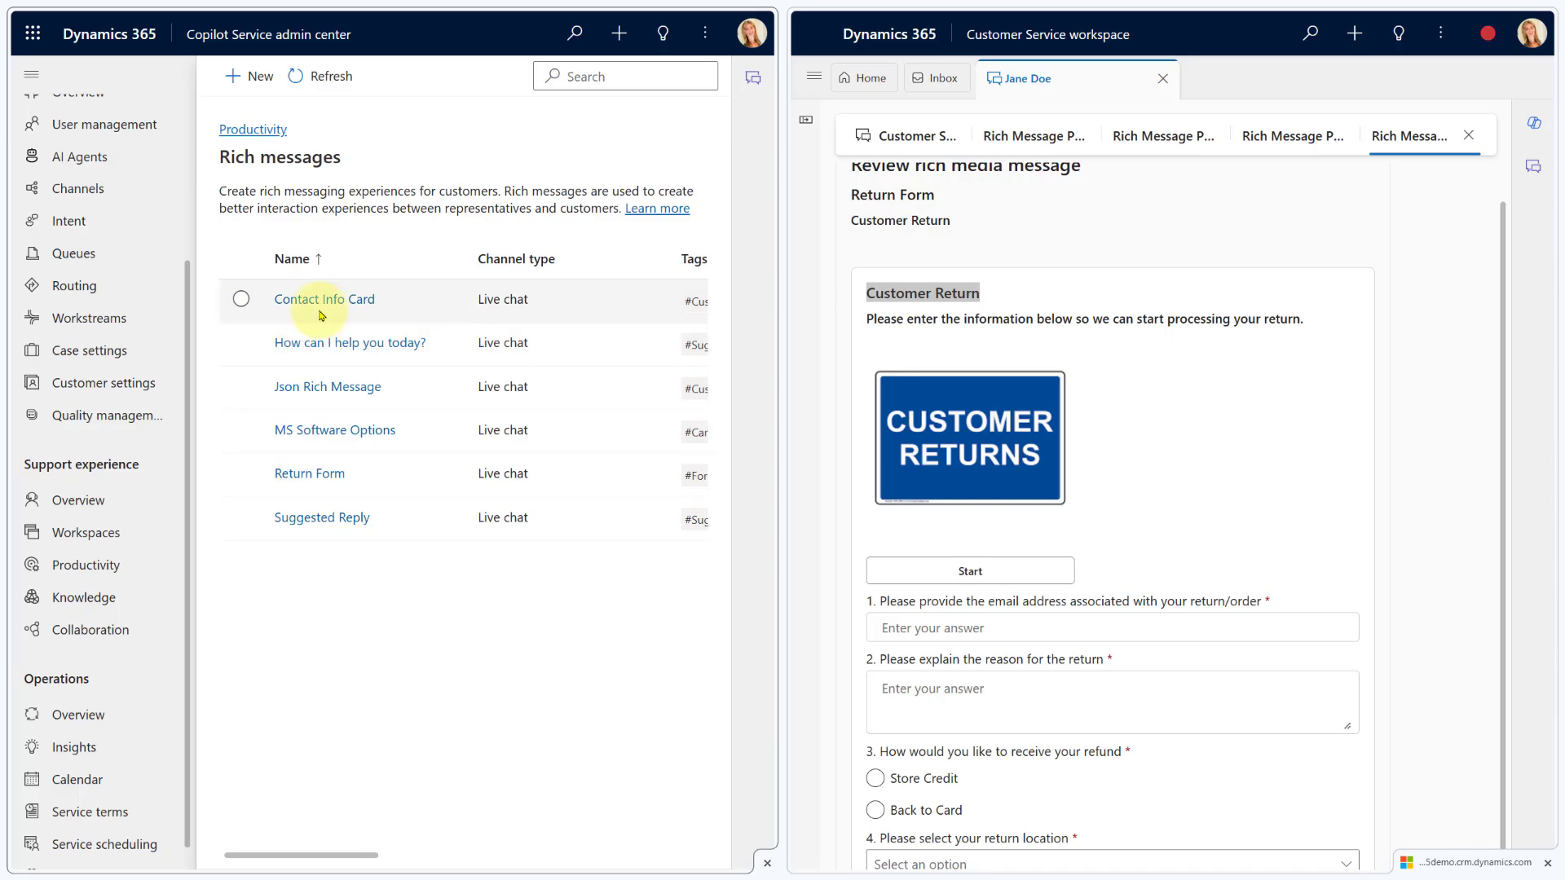
left_click(241, 75)
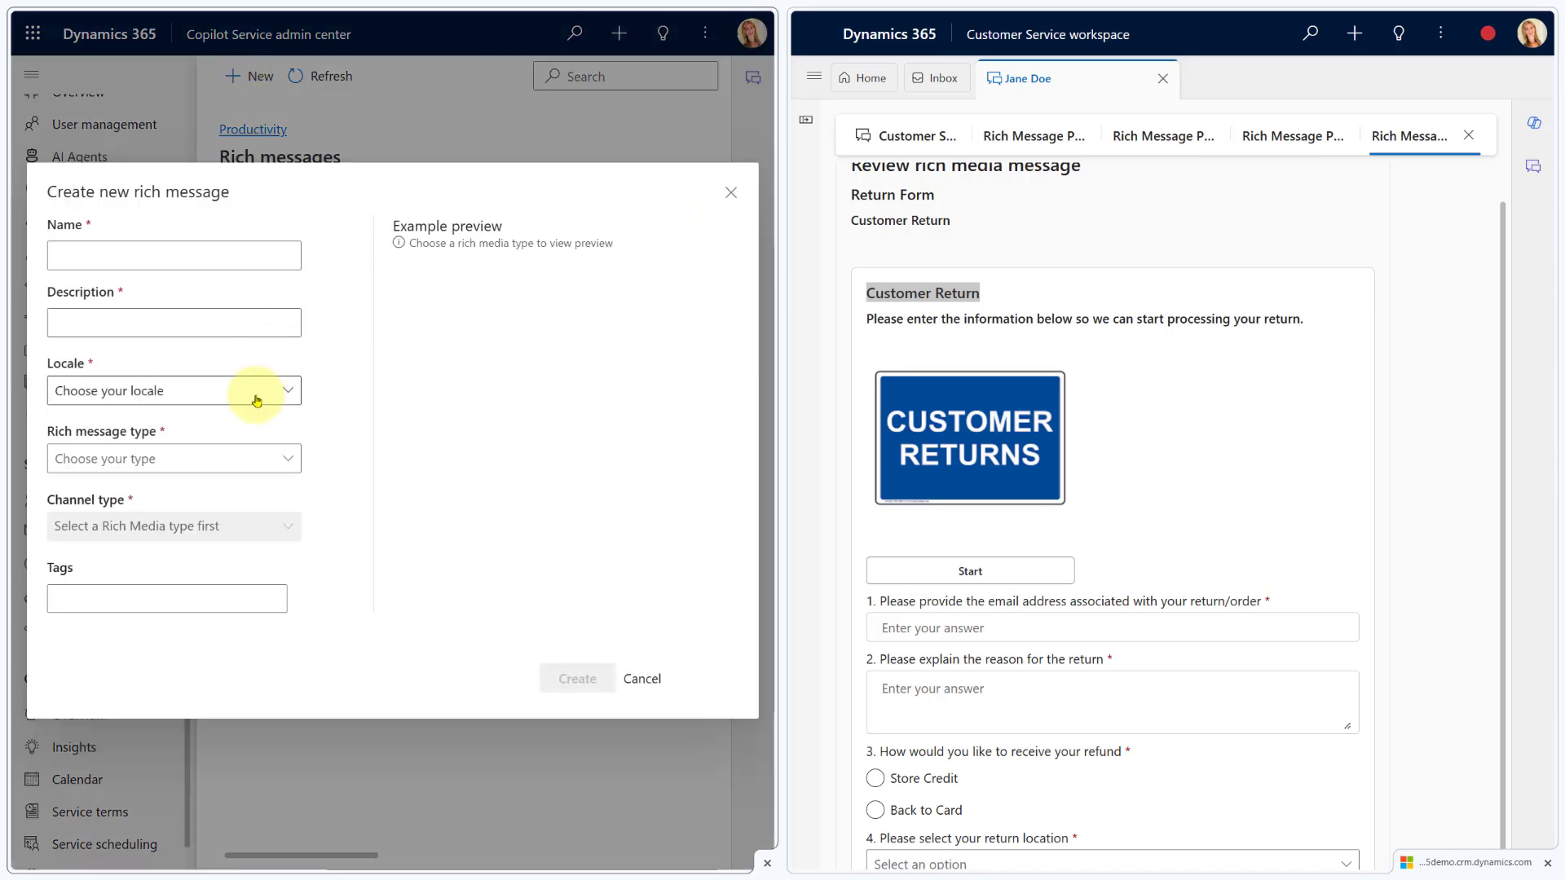
left_click(250, 464)
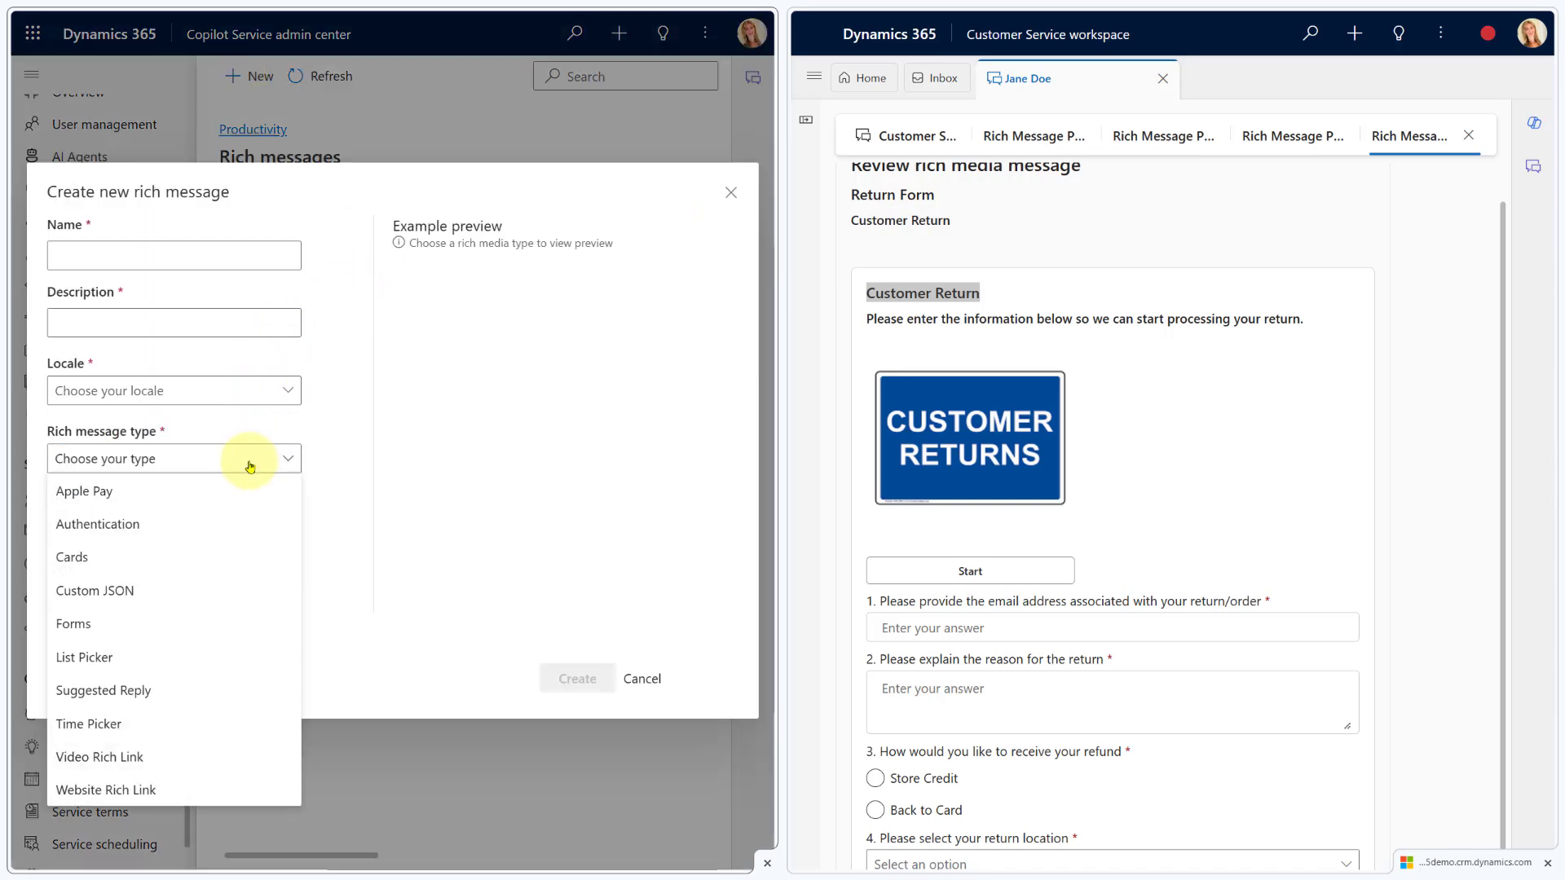
left_click(133, 490)
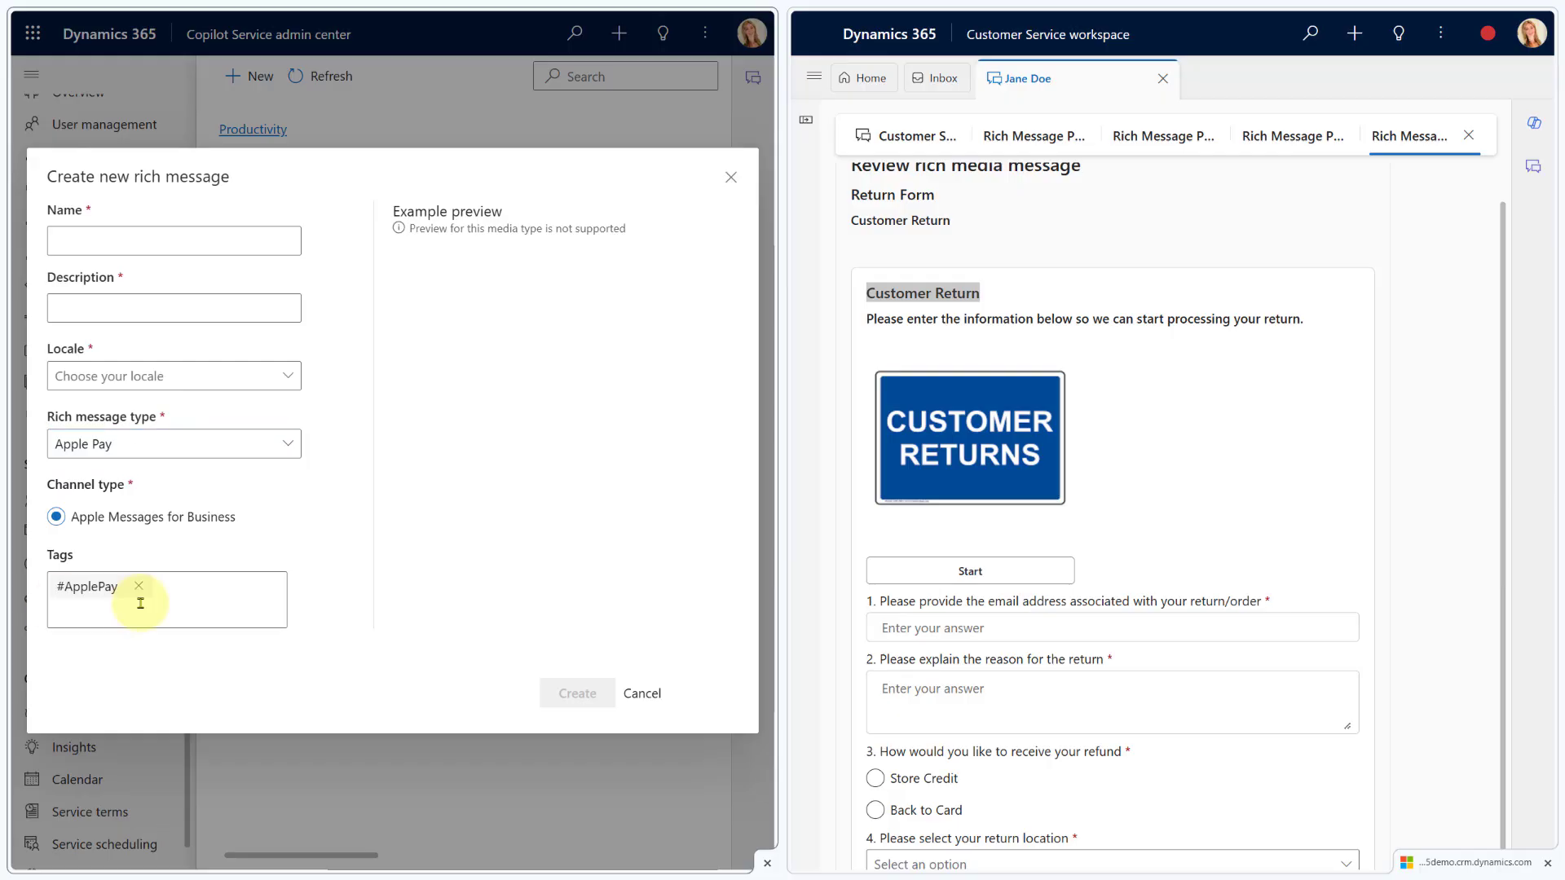
left_click(652, 694)
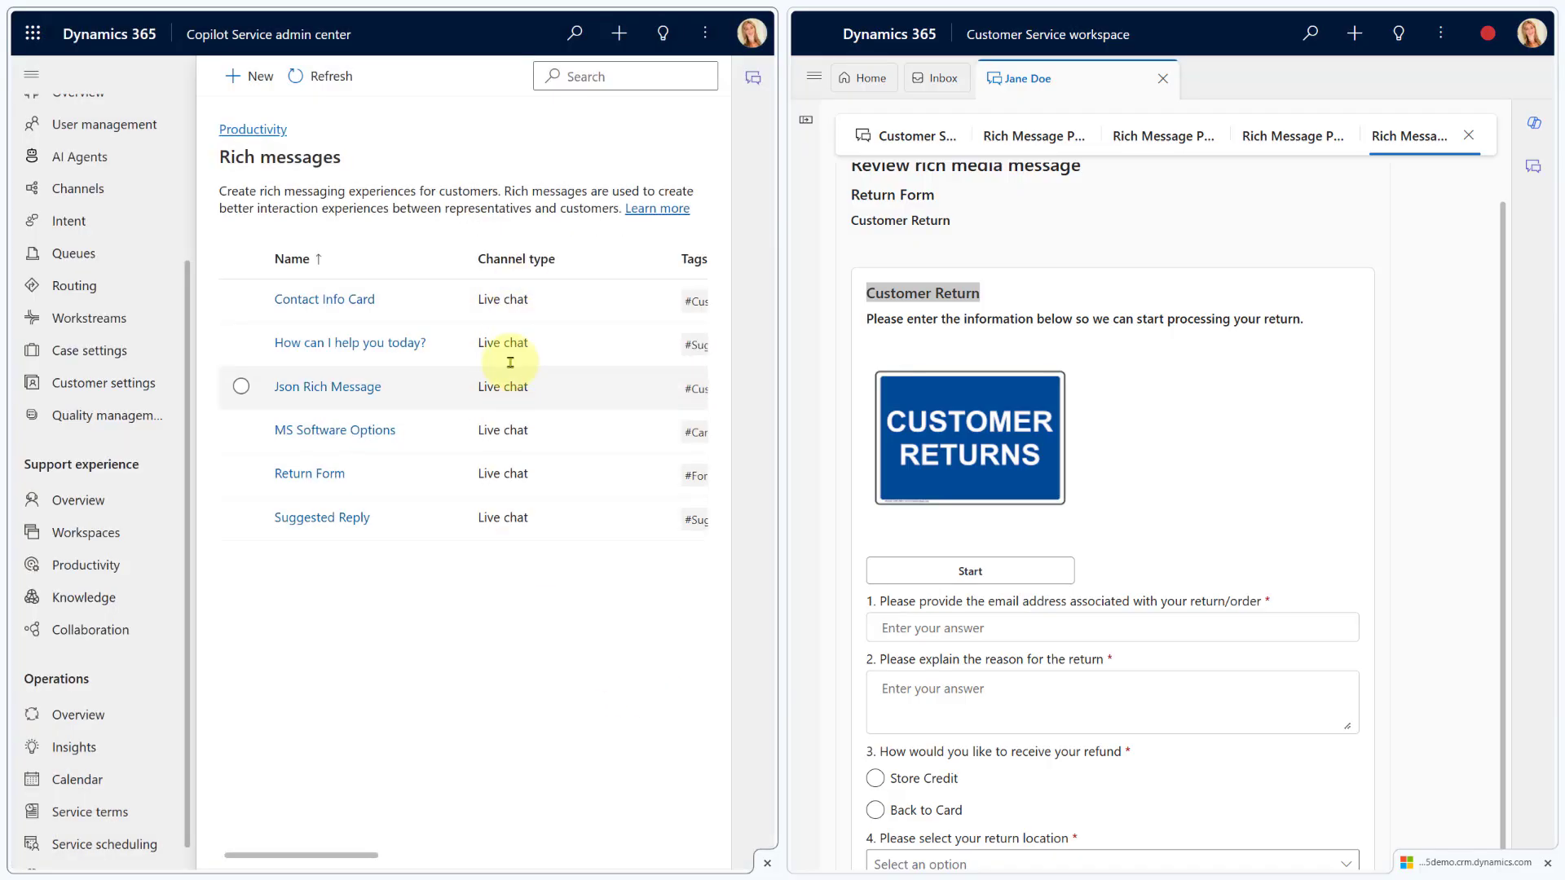
left_click(455, 624)
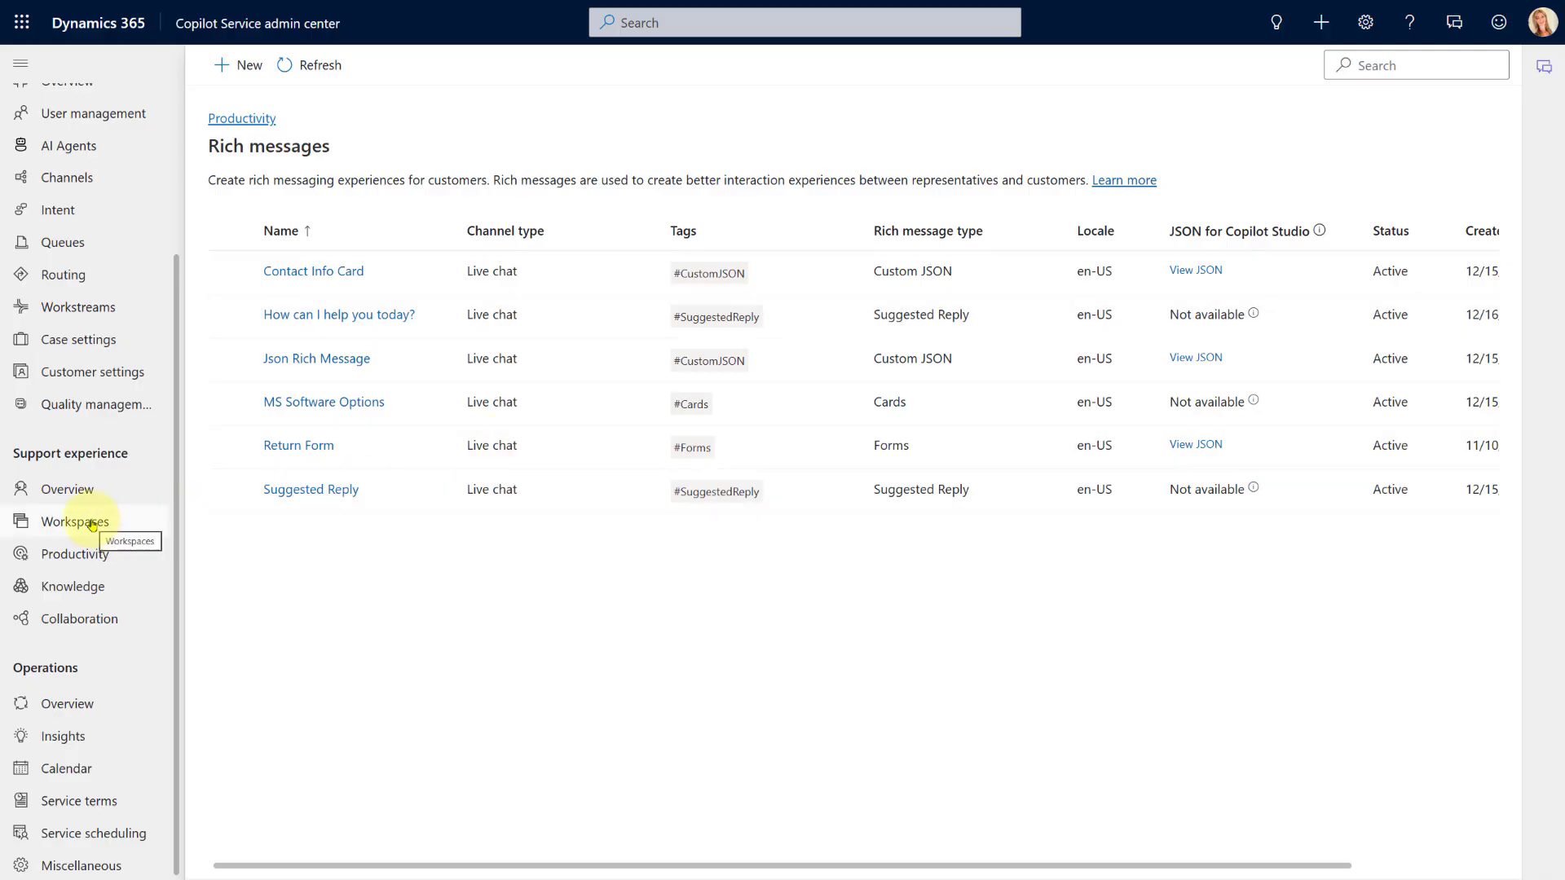
Open Workstreams and locate Copilot Chat Workstream among the twelve inbound workstreams
left_click_drag(99, 523, 59, 394)
left_click(88, 305)
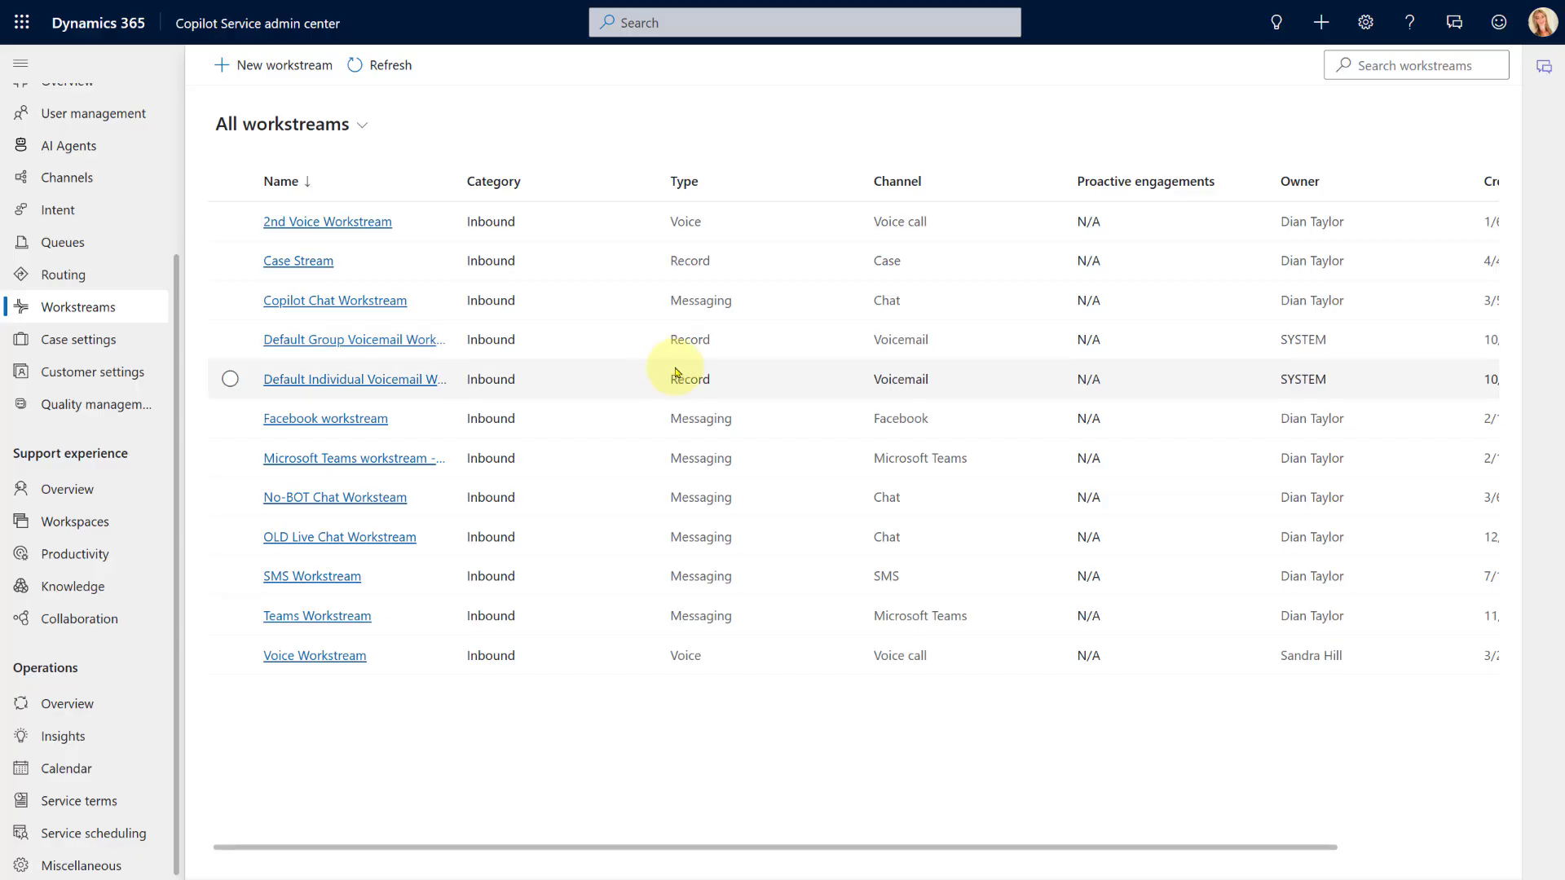
left_click(935, 503)
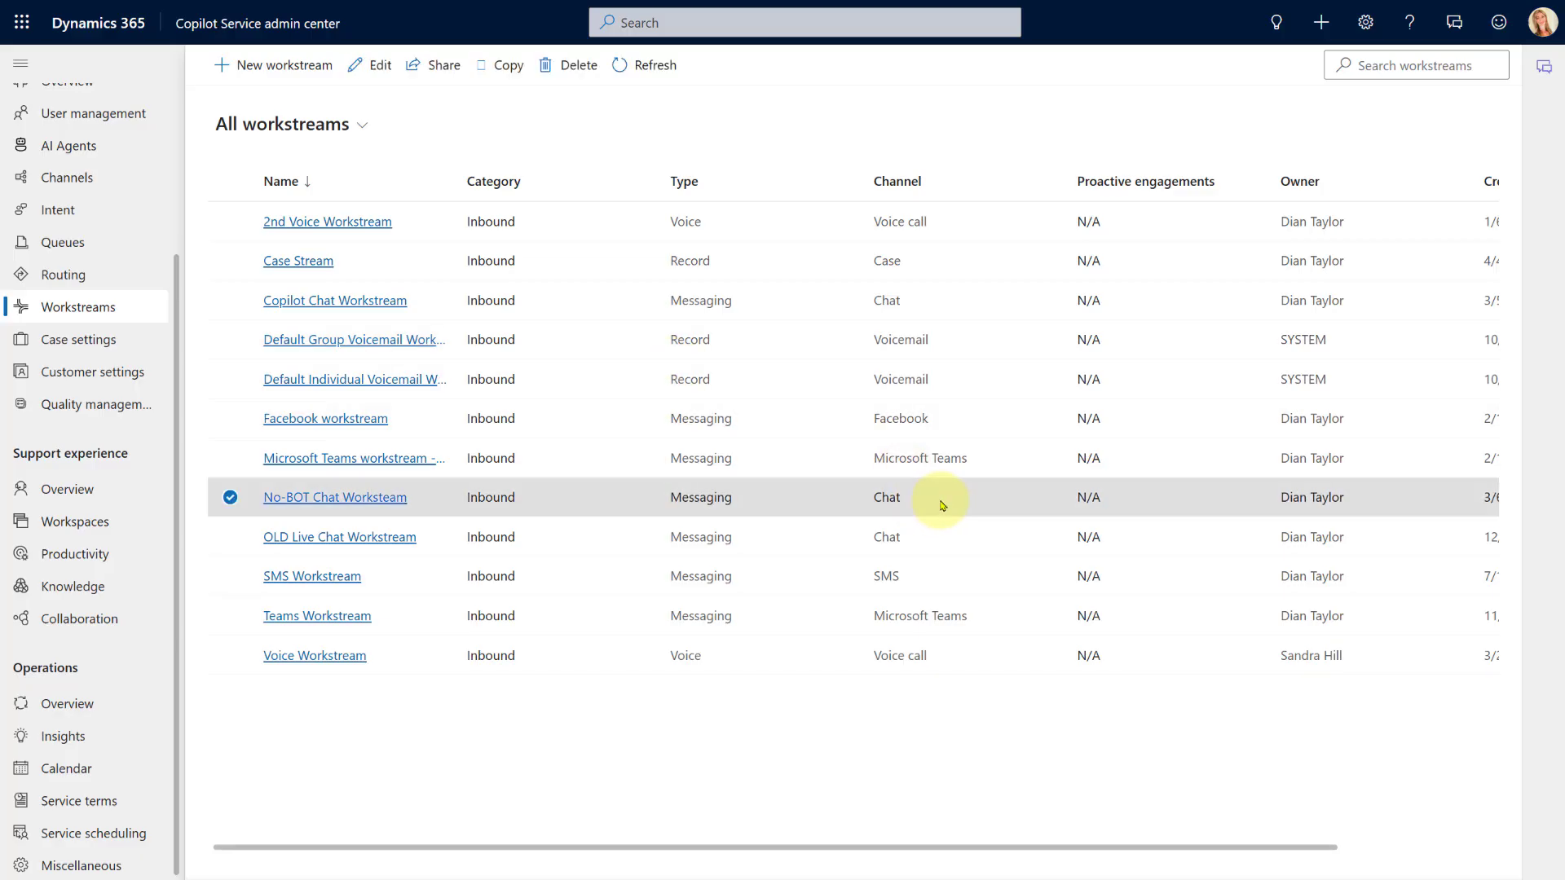
left_click(941, 534)
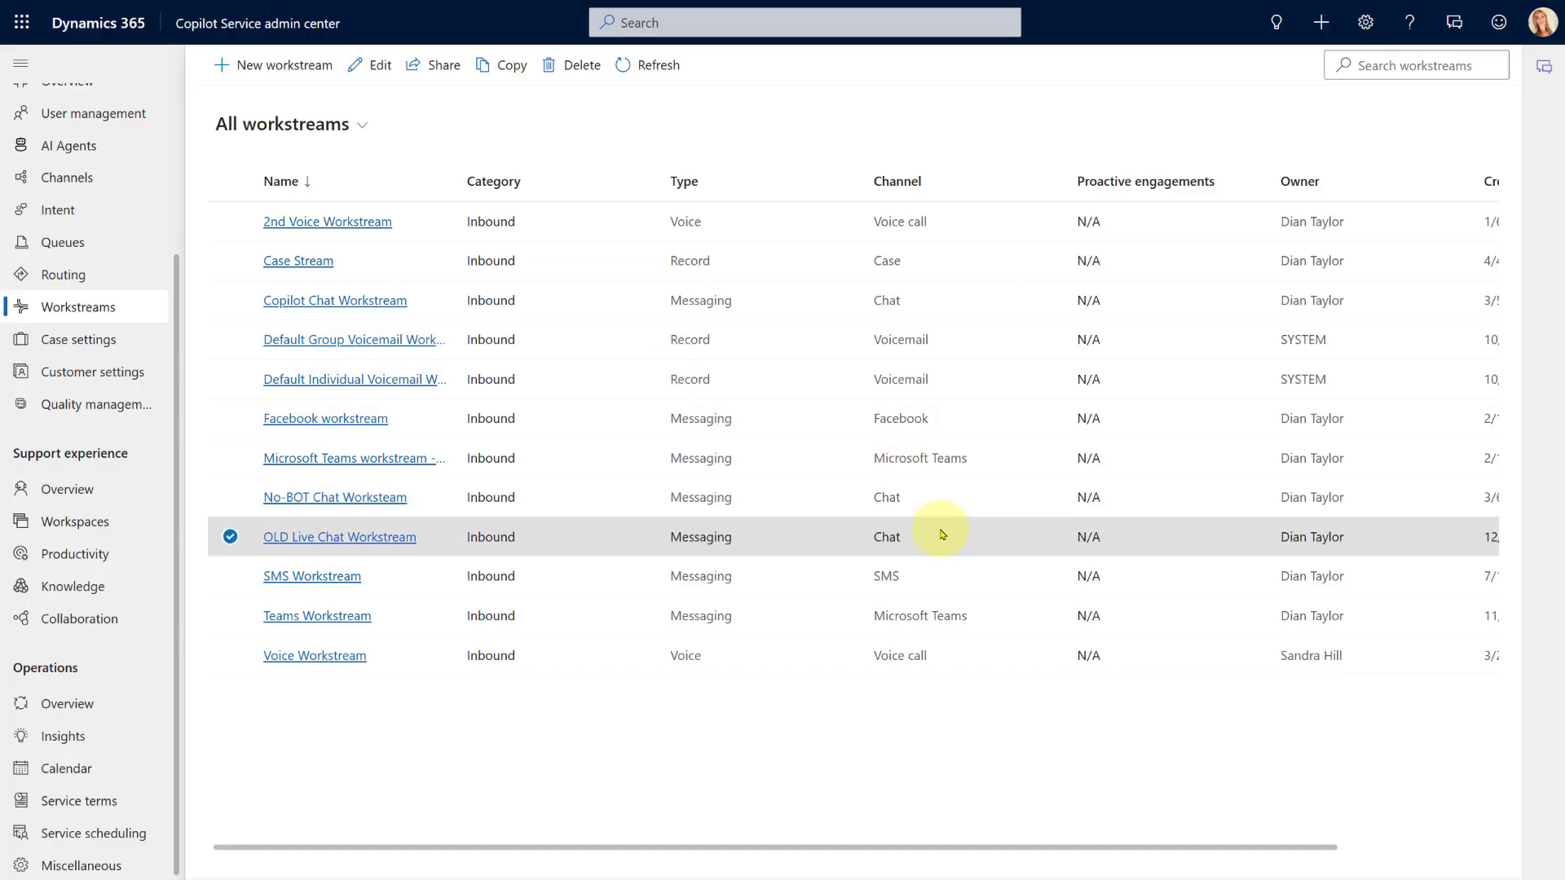
left_click(930, 307)
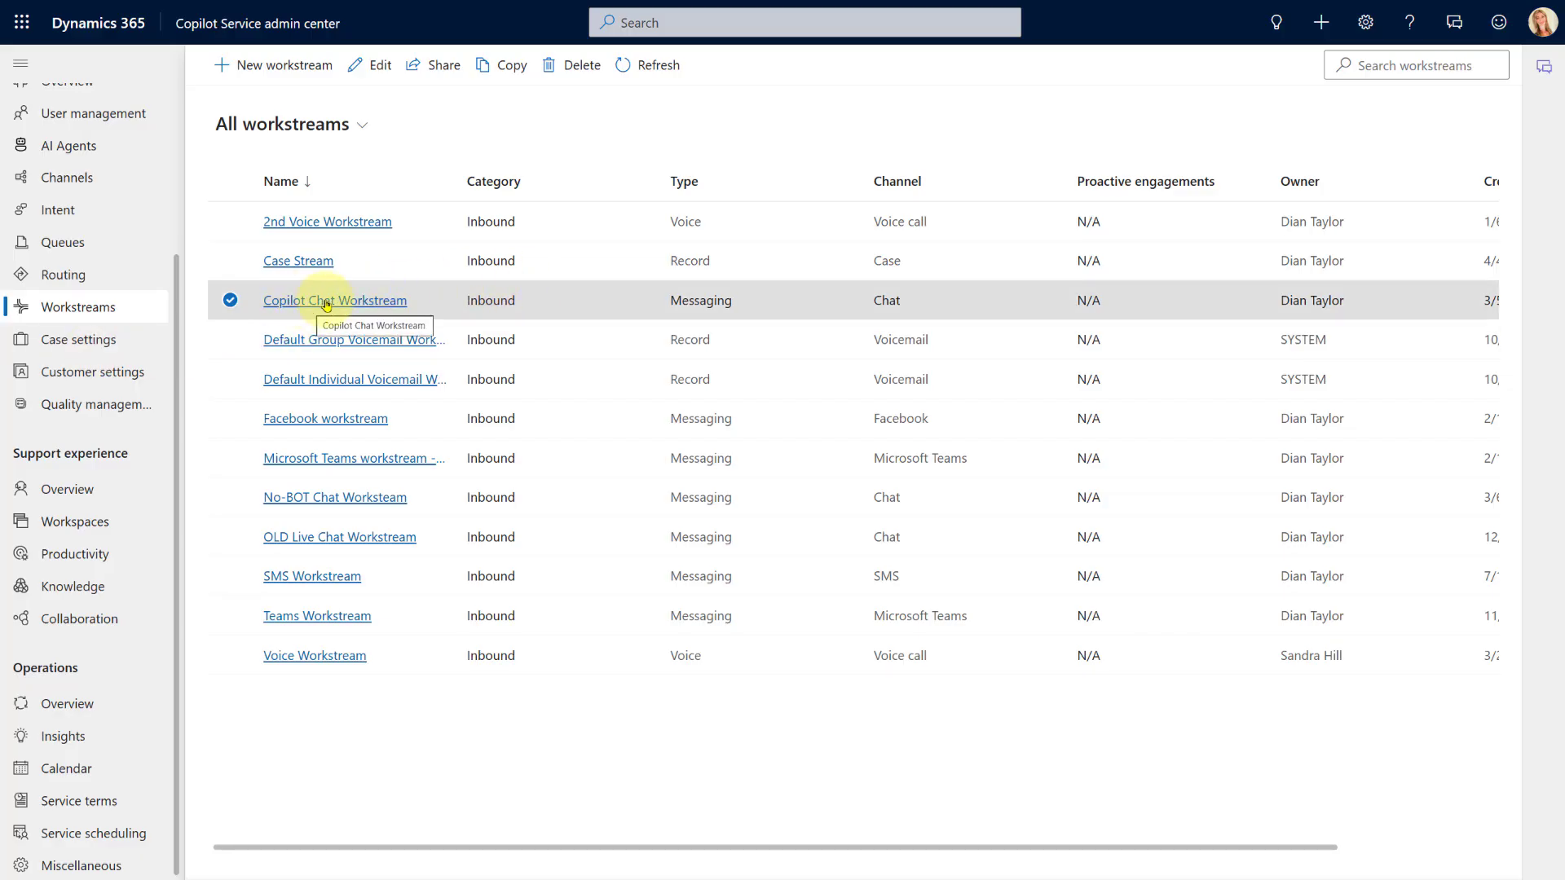
Open Copilot Chat Workstream, expand its advanced settings, and scroll to the empty Rich messages section
left_click(326, 302)
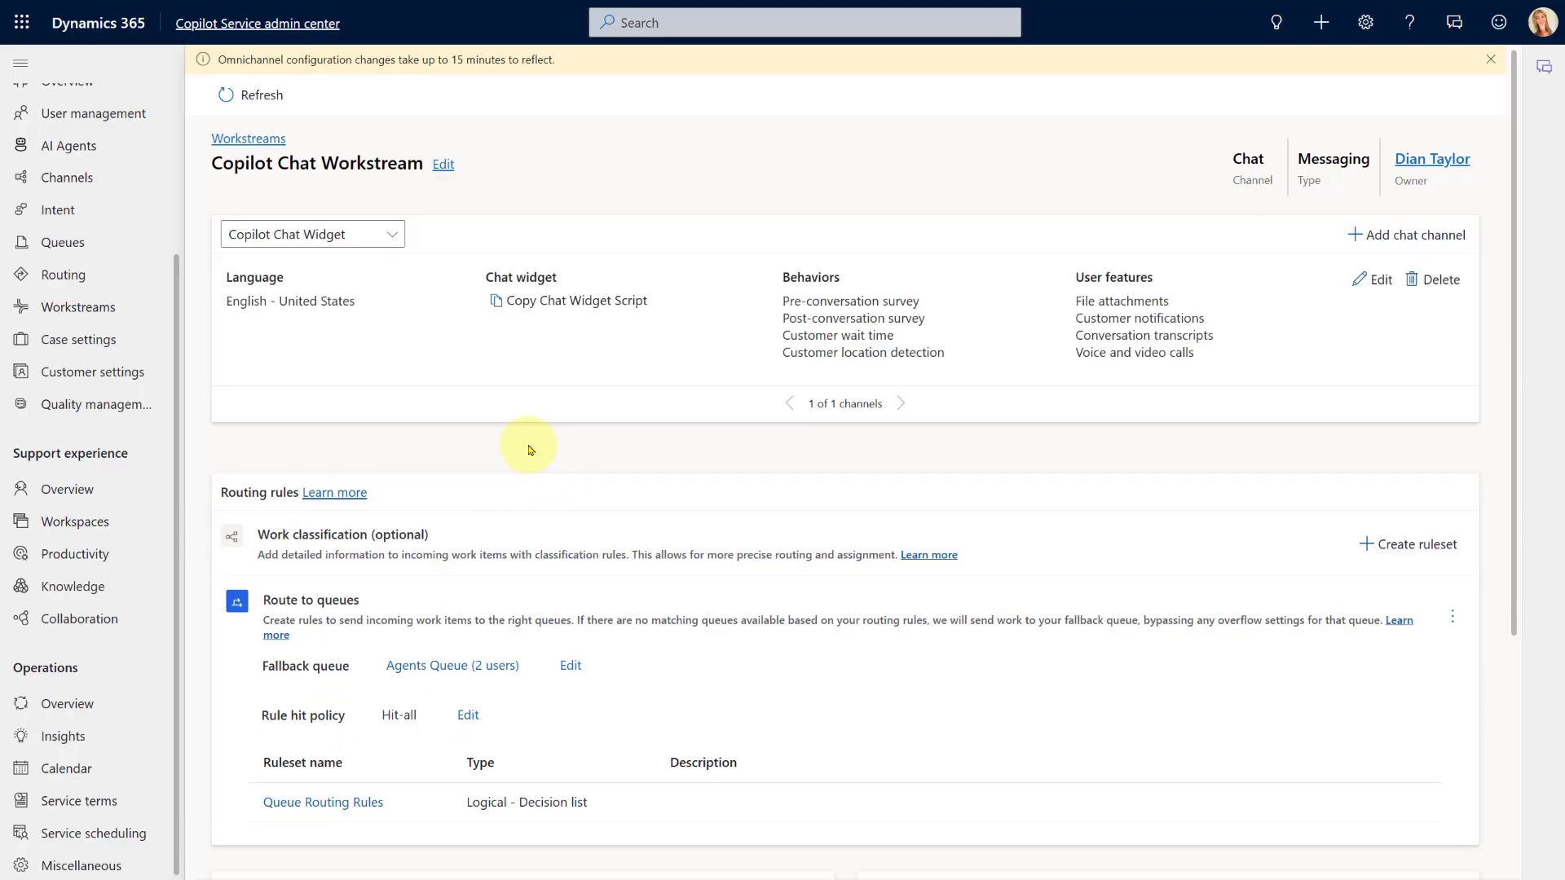
scroll(531, 450, "down", 4)
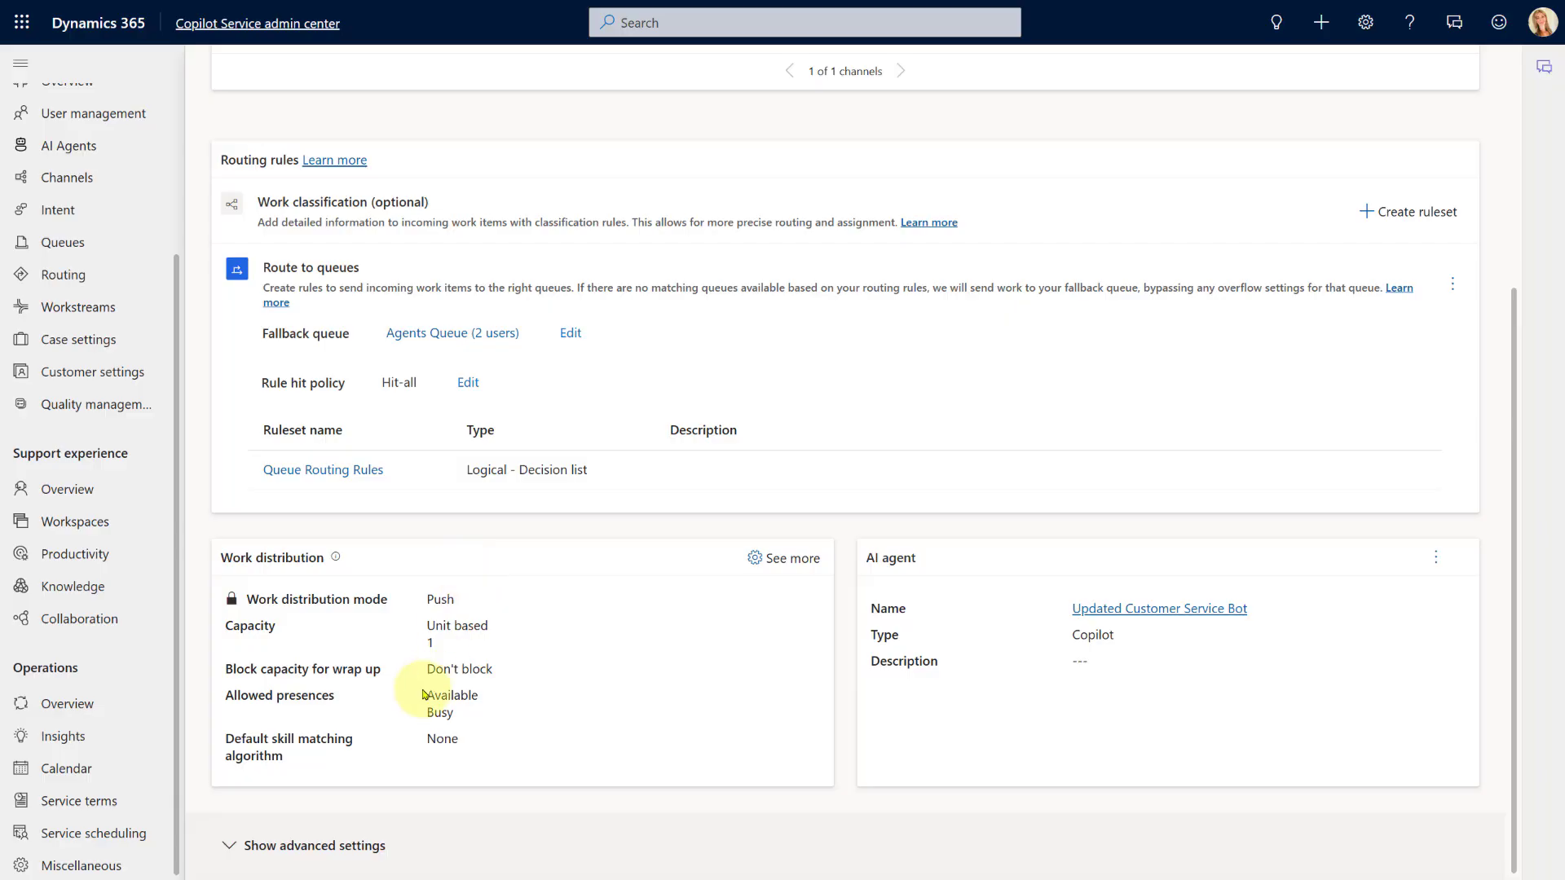
left_click(271, 848)
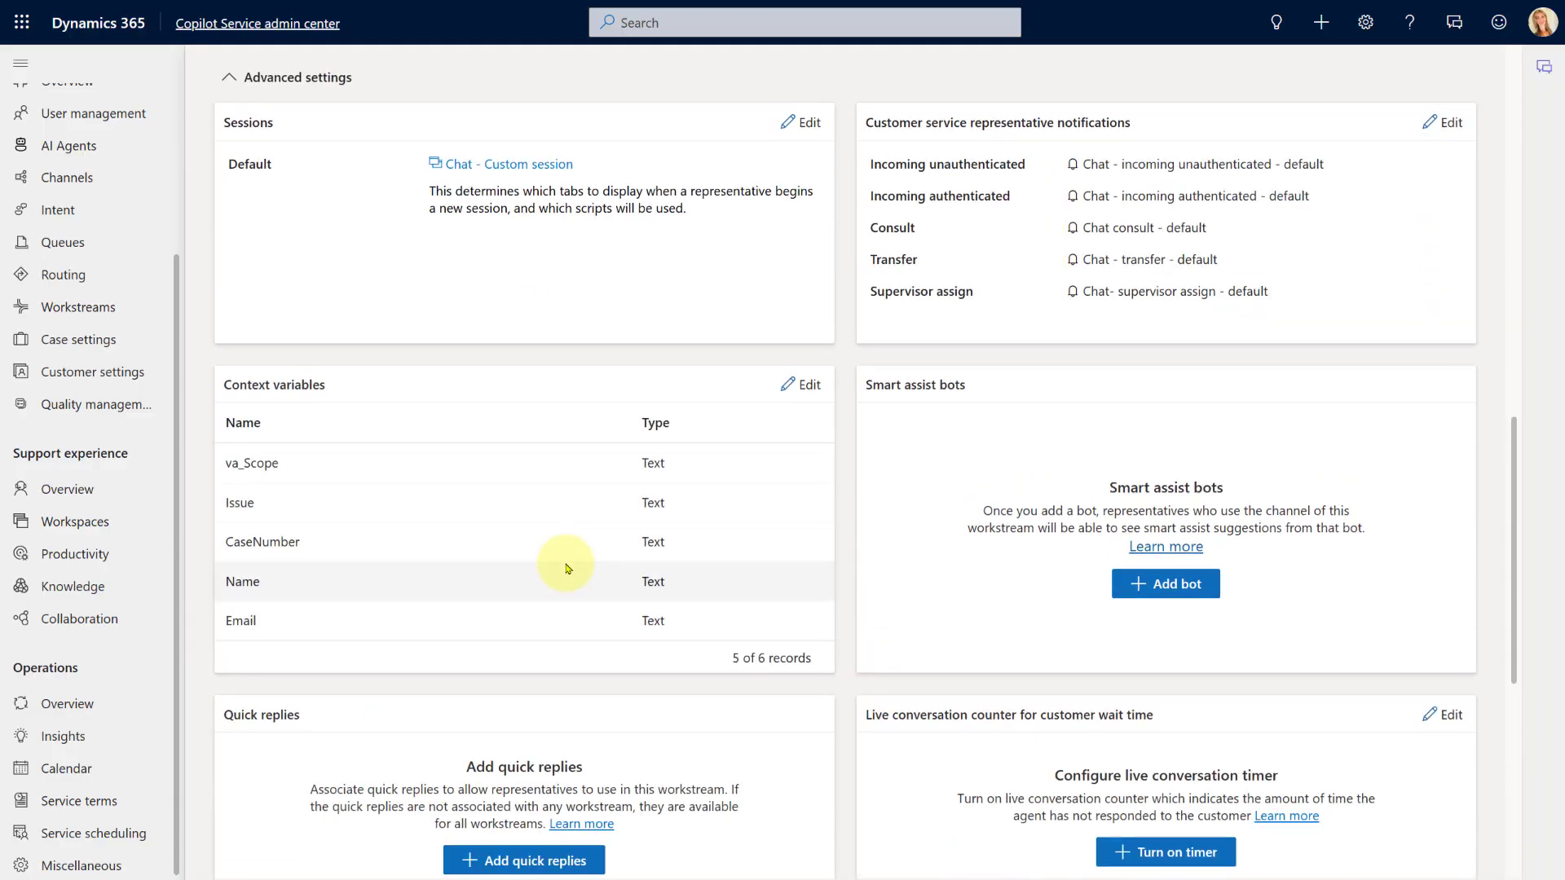
scroll(568, 574, "down", 7)
scroll(568, 568, "up", 2)
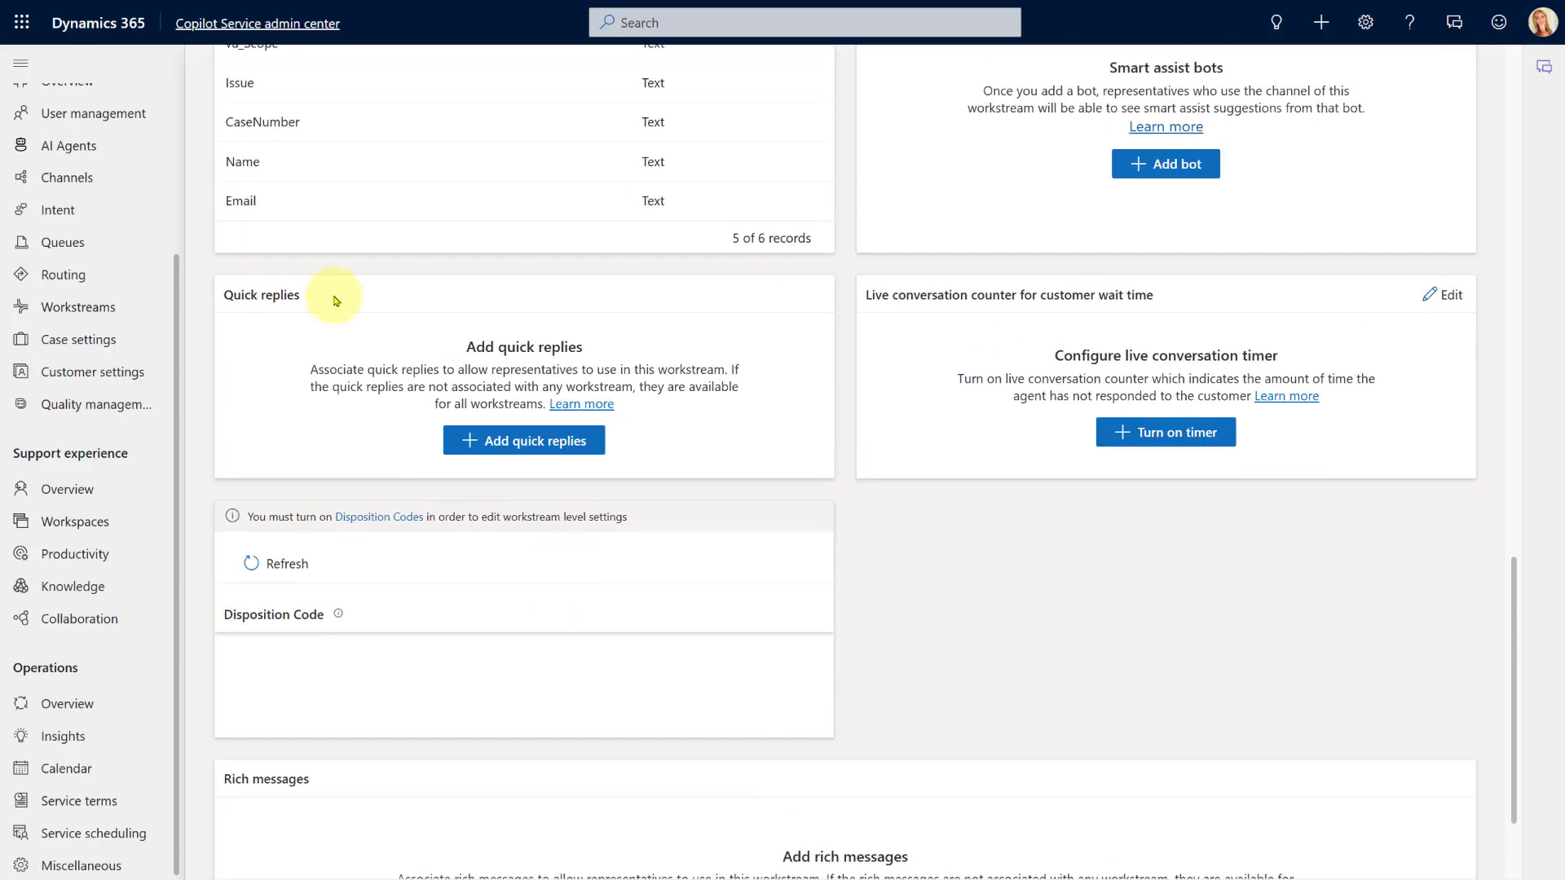
left_click_drag(303, 295, 221, 295)
left_click(972, 597)
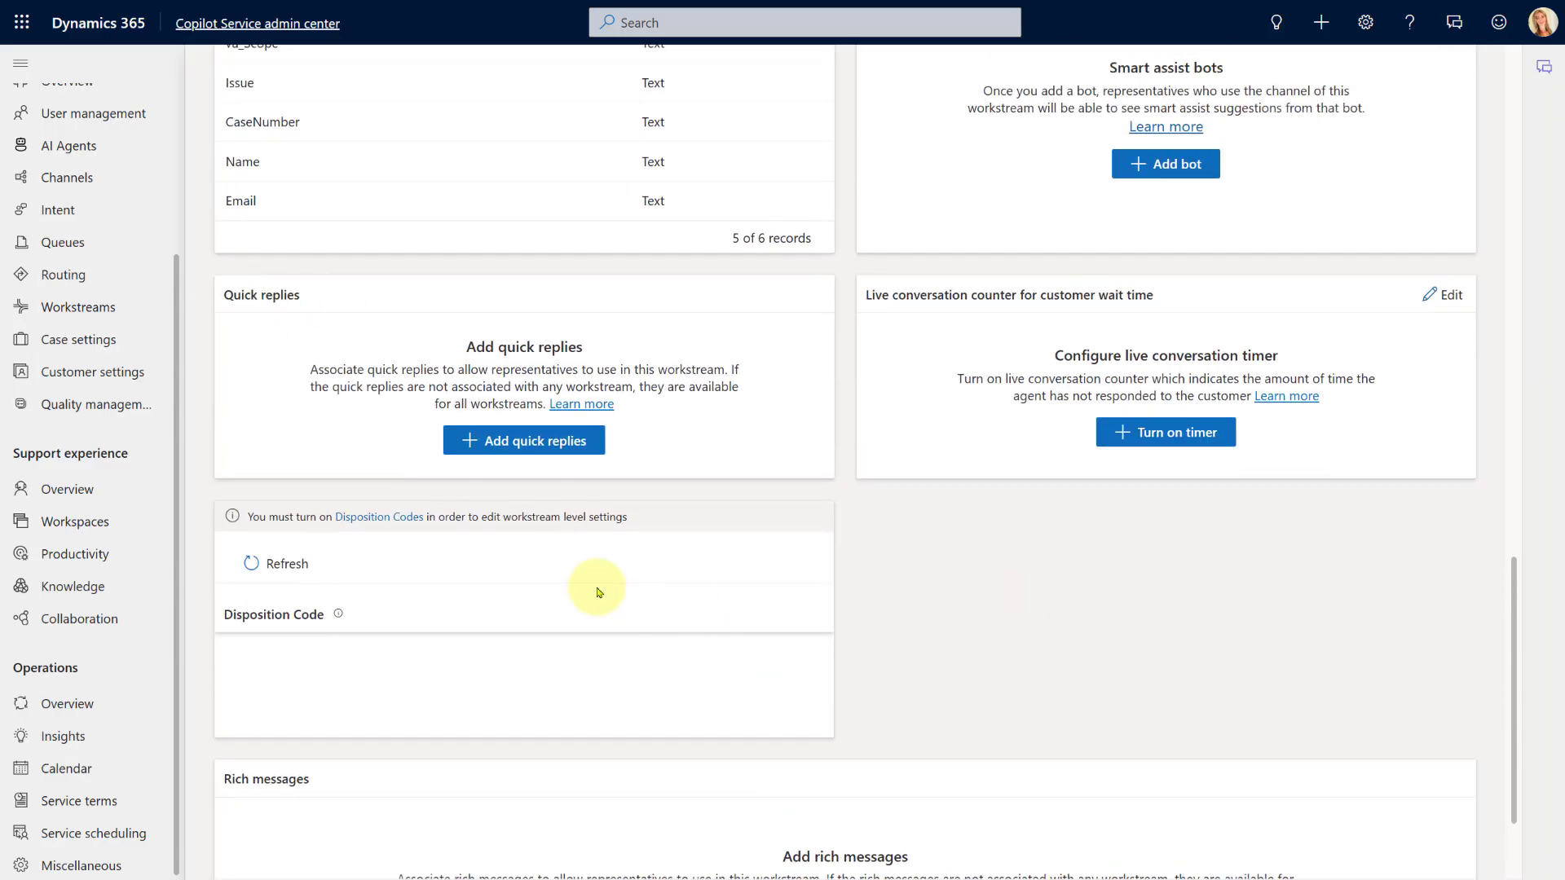
scroll(597, 587, "down", 2)
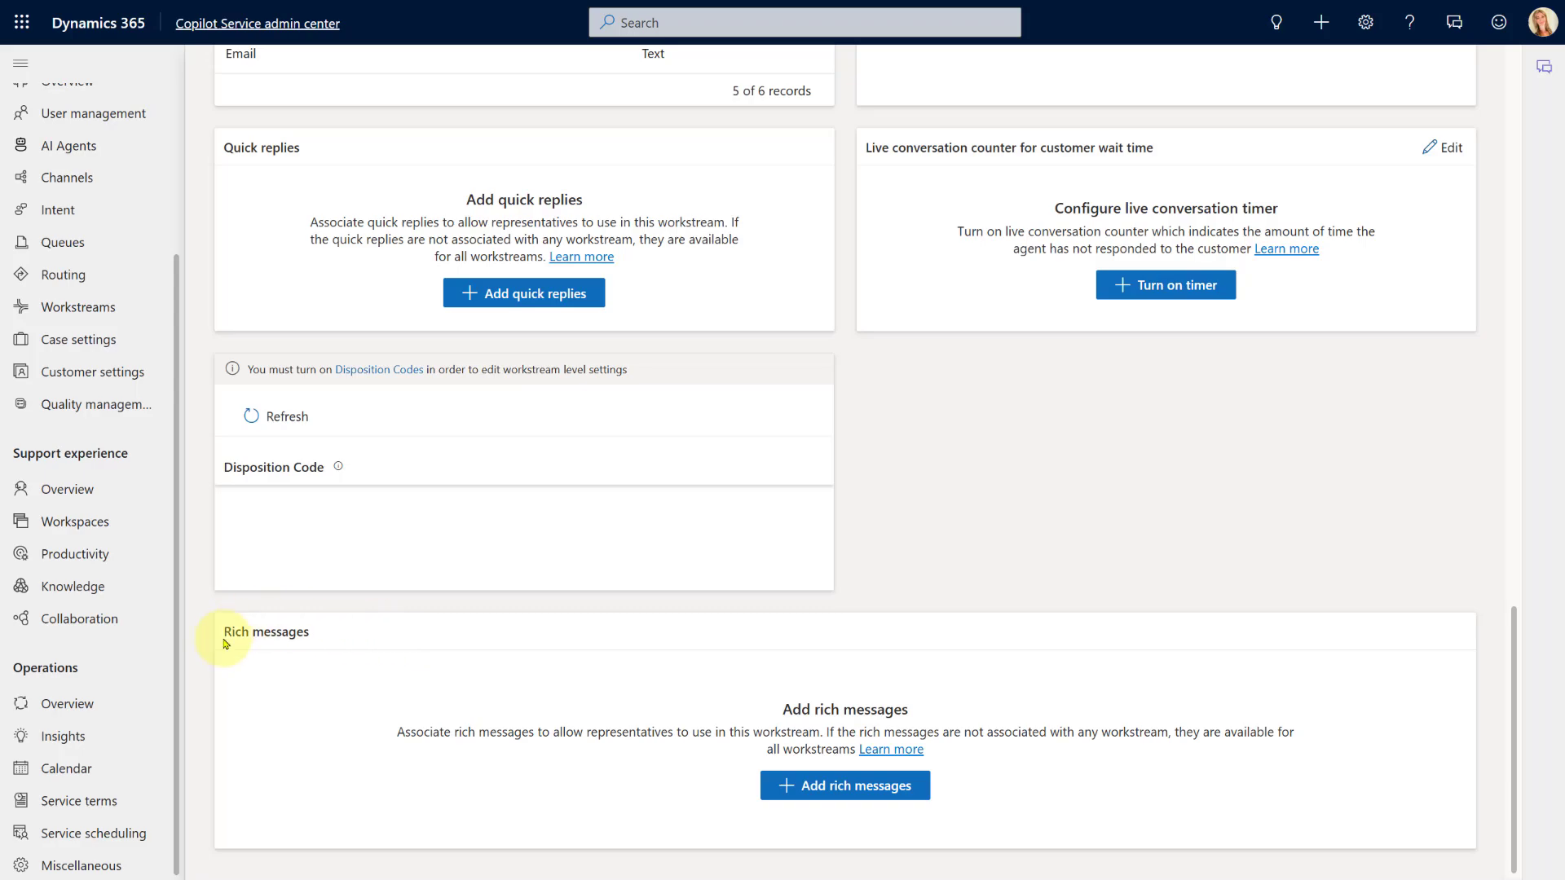
Add the existing Suggested Reply (#SuggestedReply) rich message to Copilot Chat Workstream
left_click(844, 787)
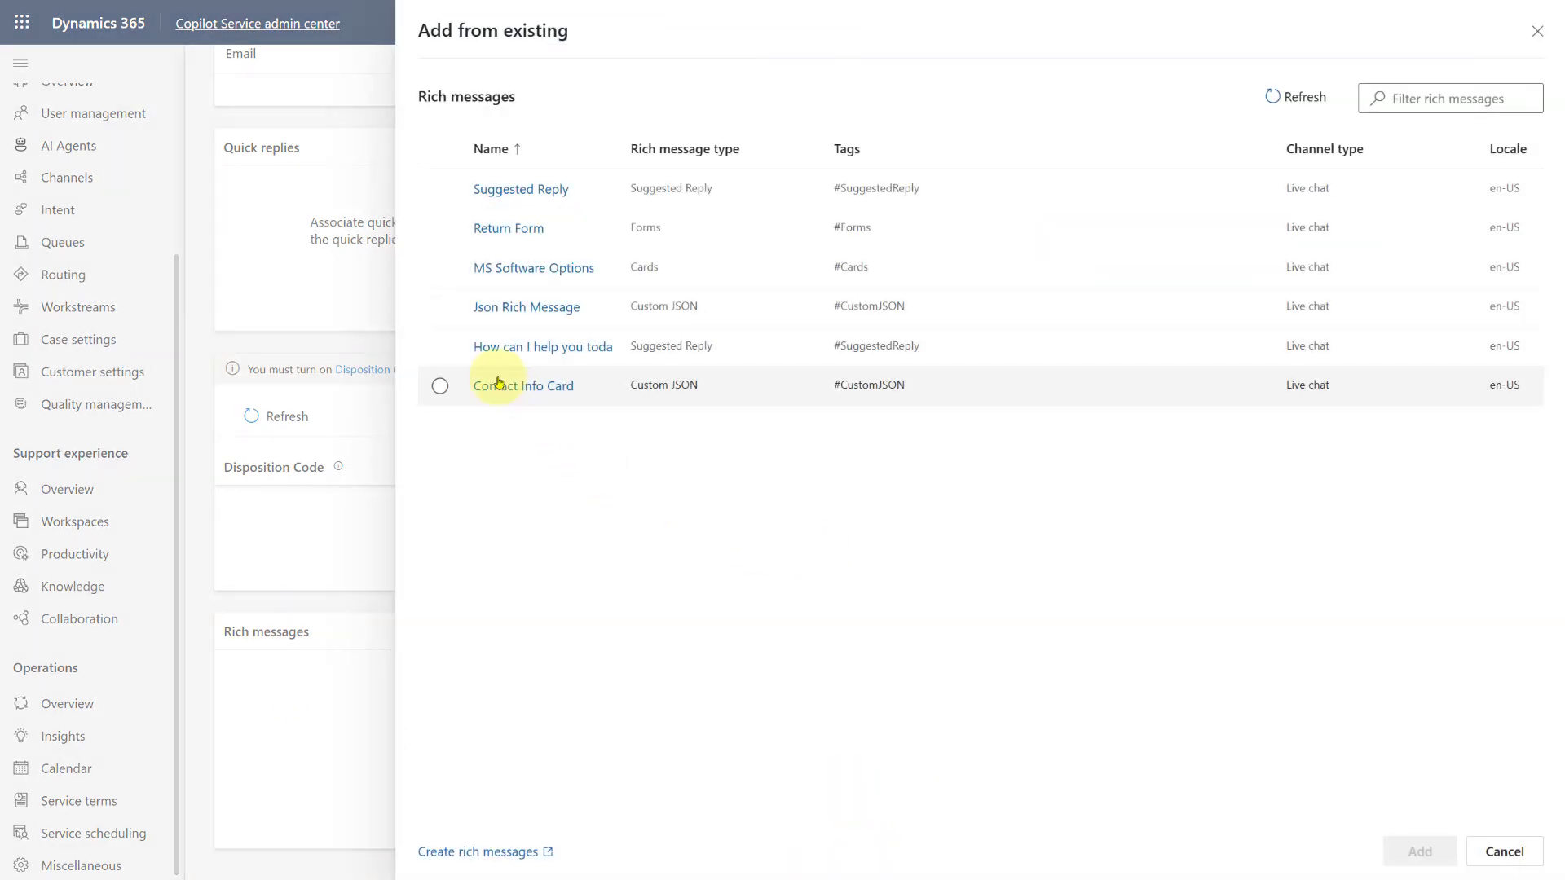
left_click(435, 190)
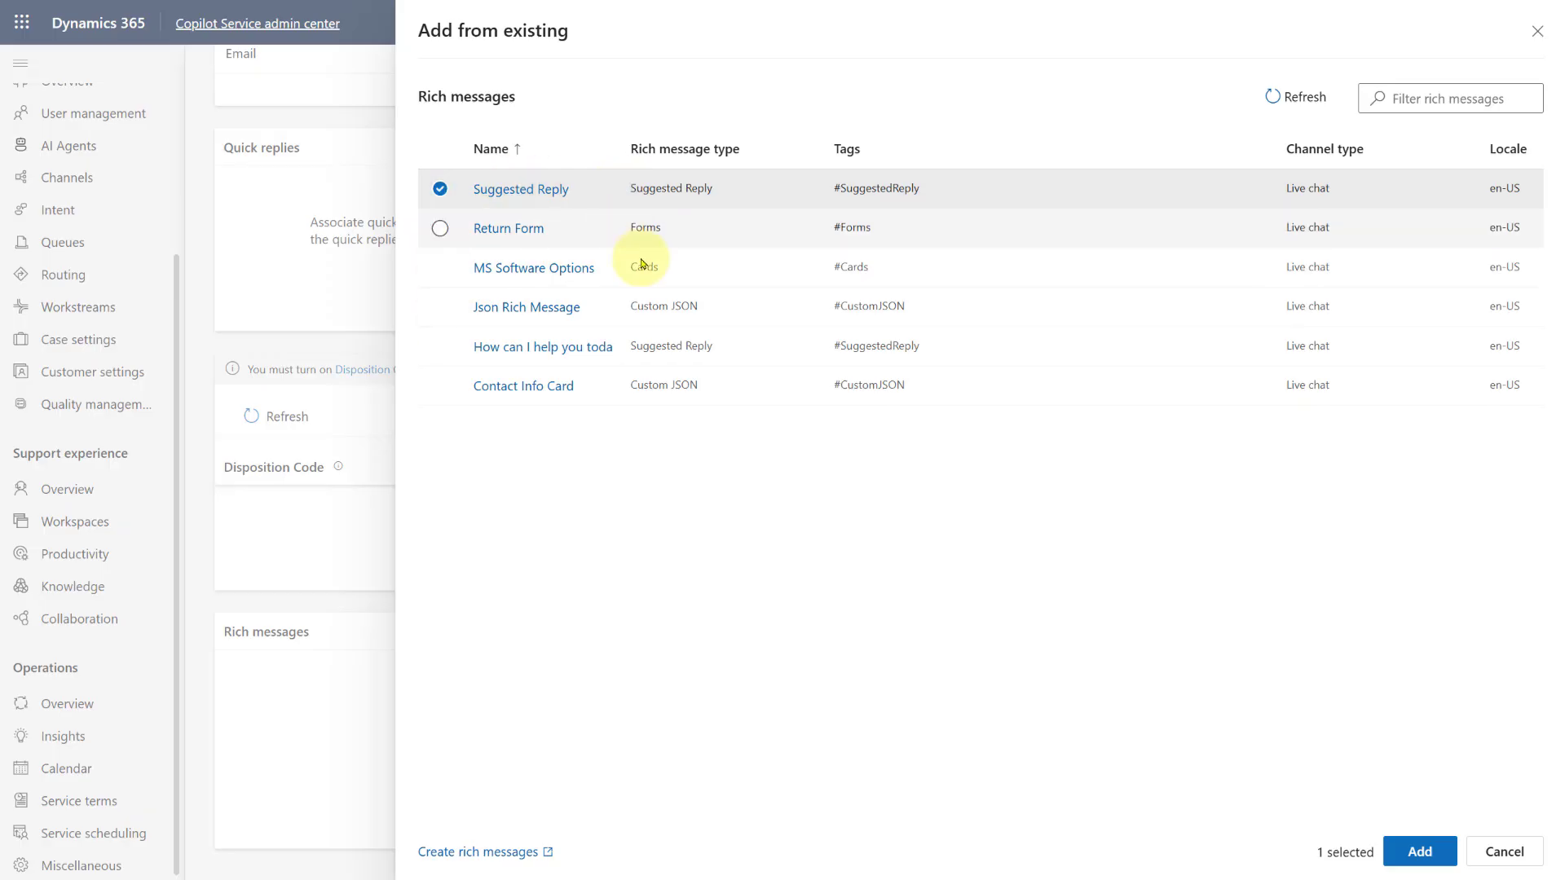
left_click(1427, 858)
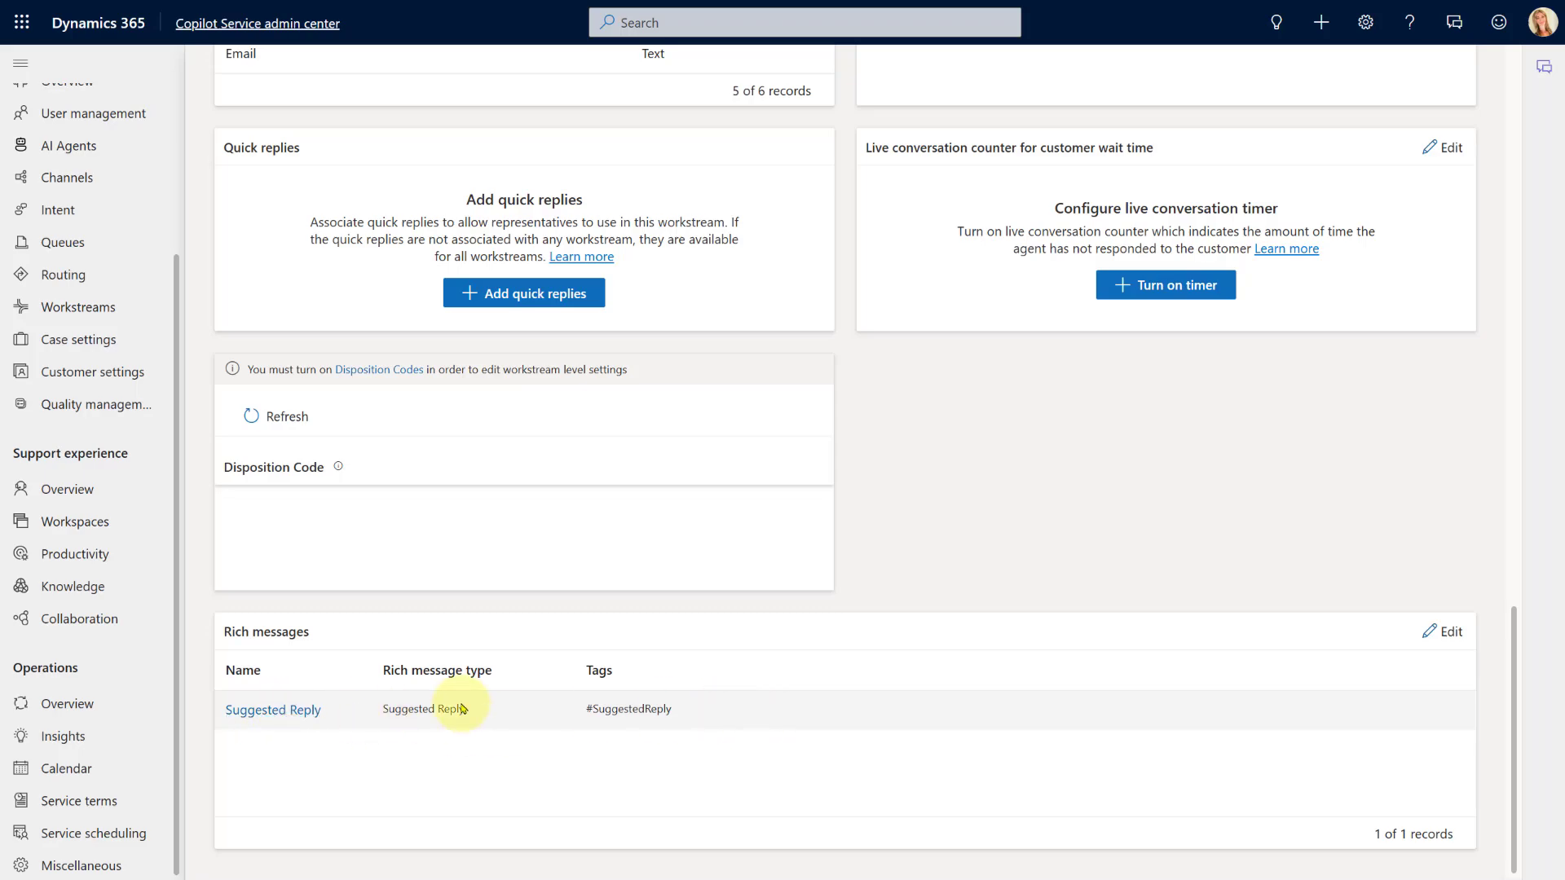
Remove Suggested Reply from the workstream's rich messages, leaving the section empty
left_click(1459, 634)
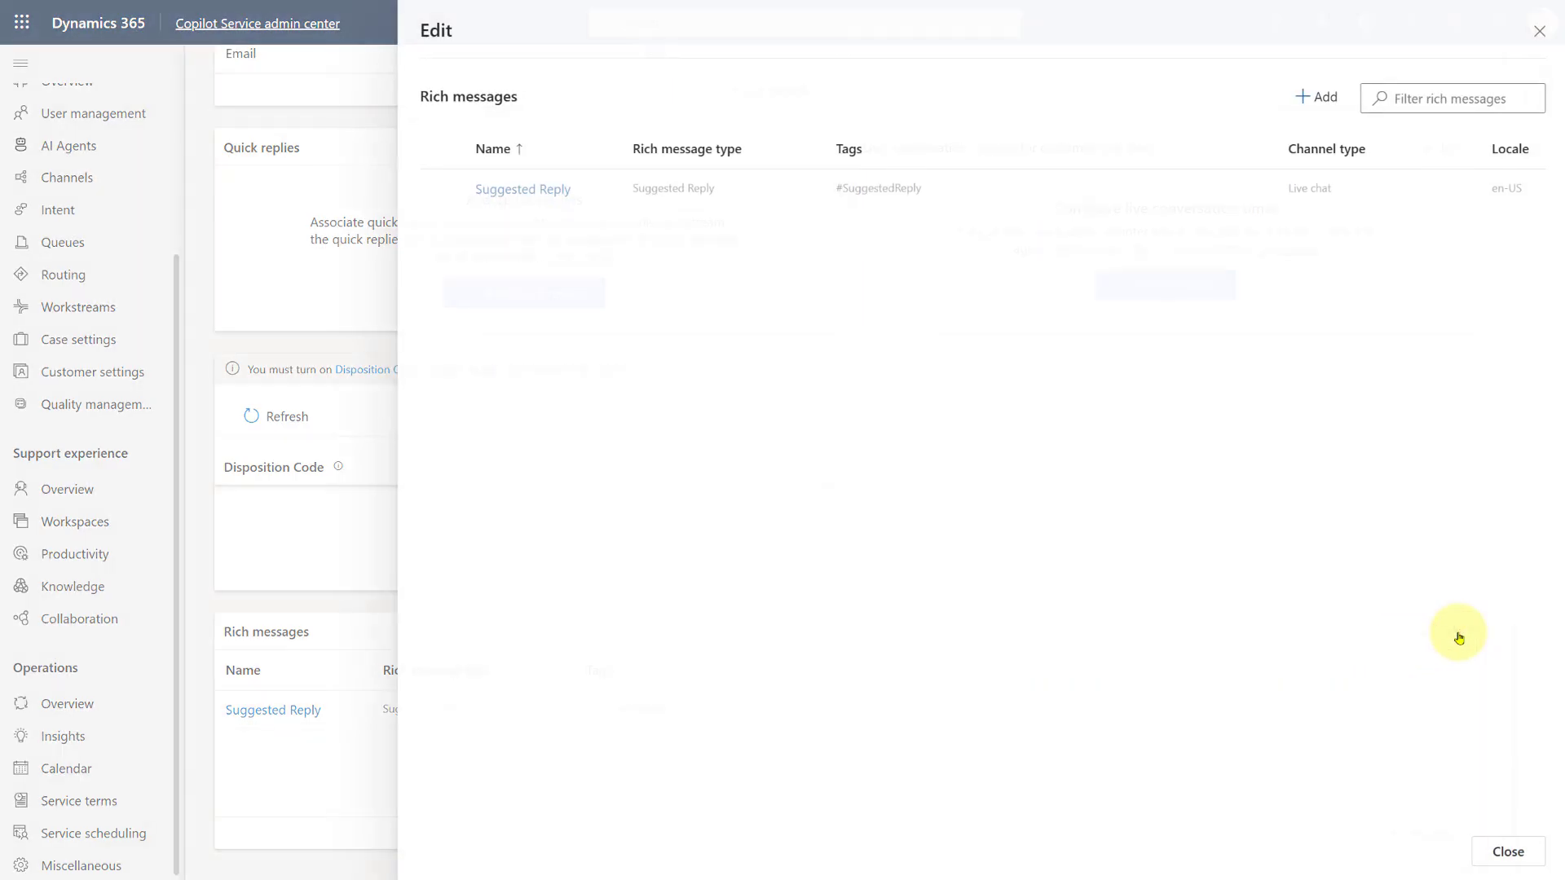
left_click(1033, 190)
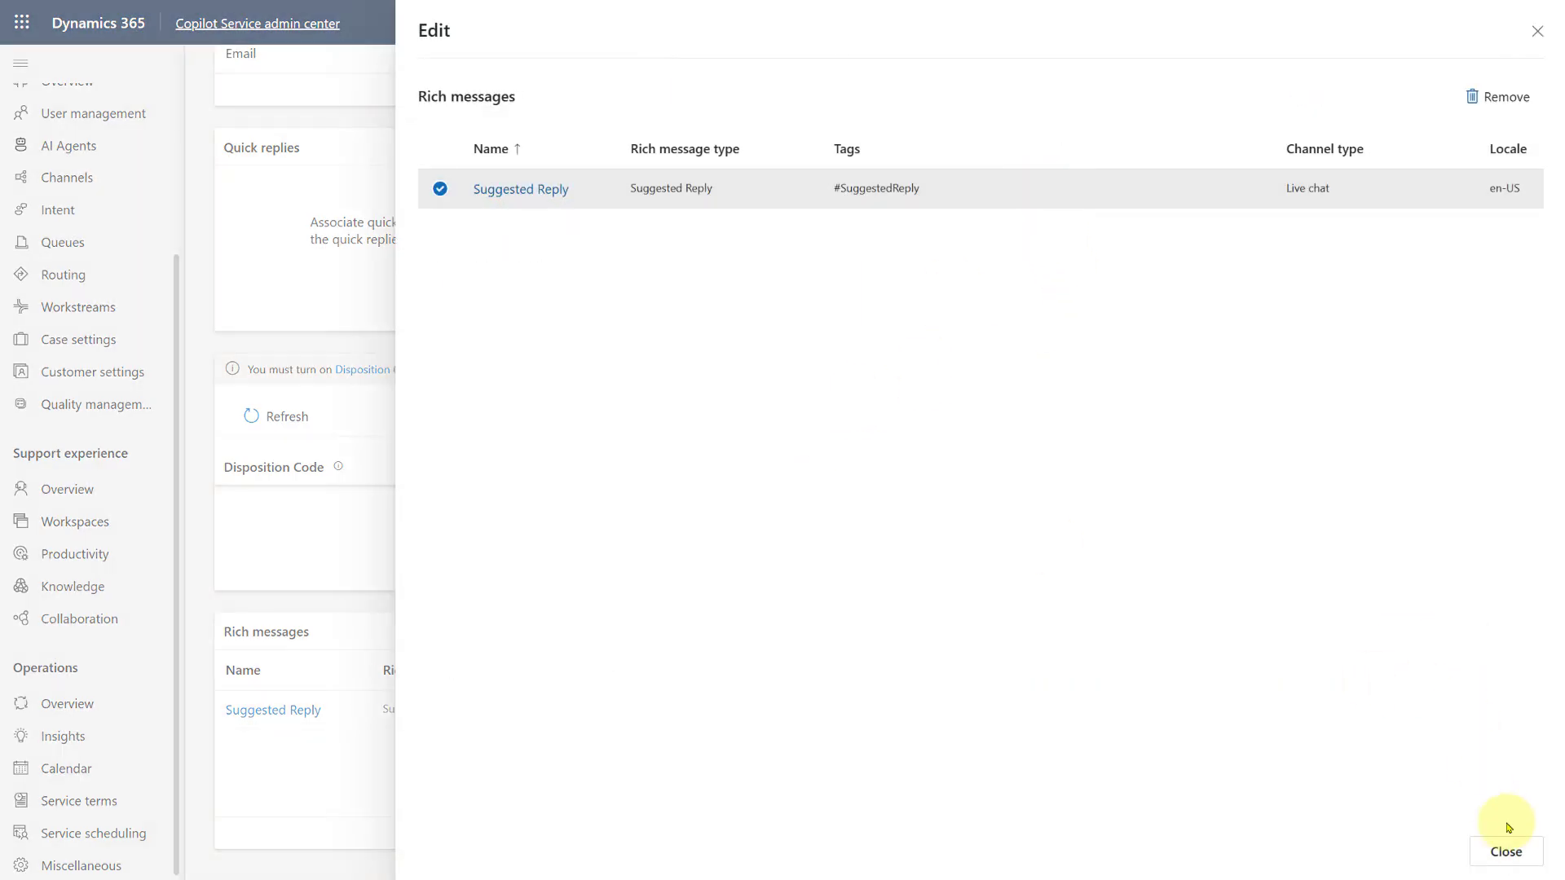
left_click(1498, 97)
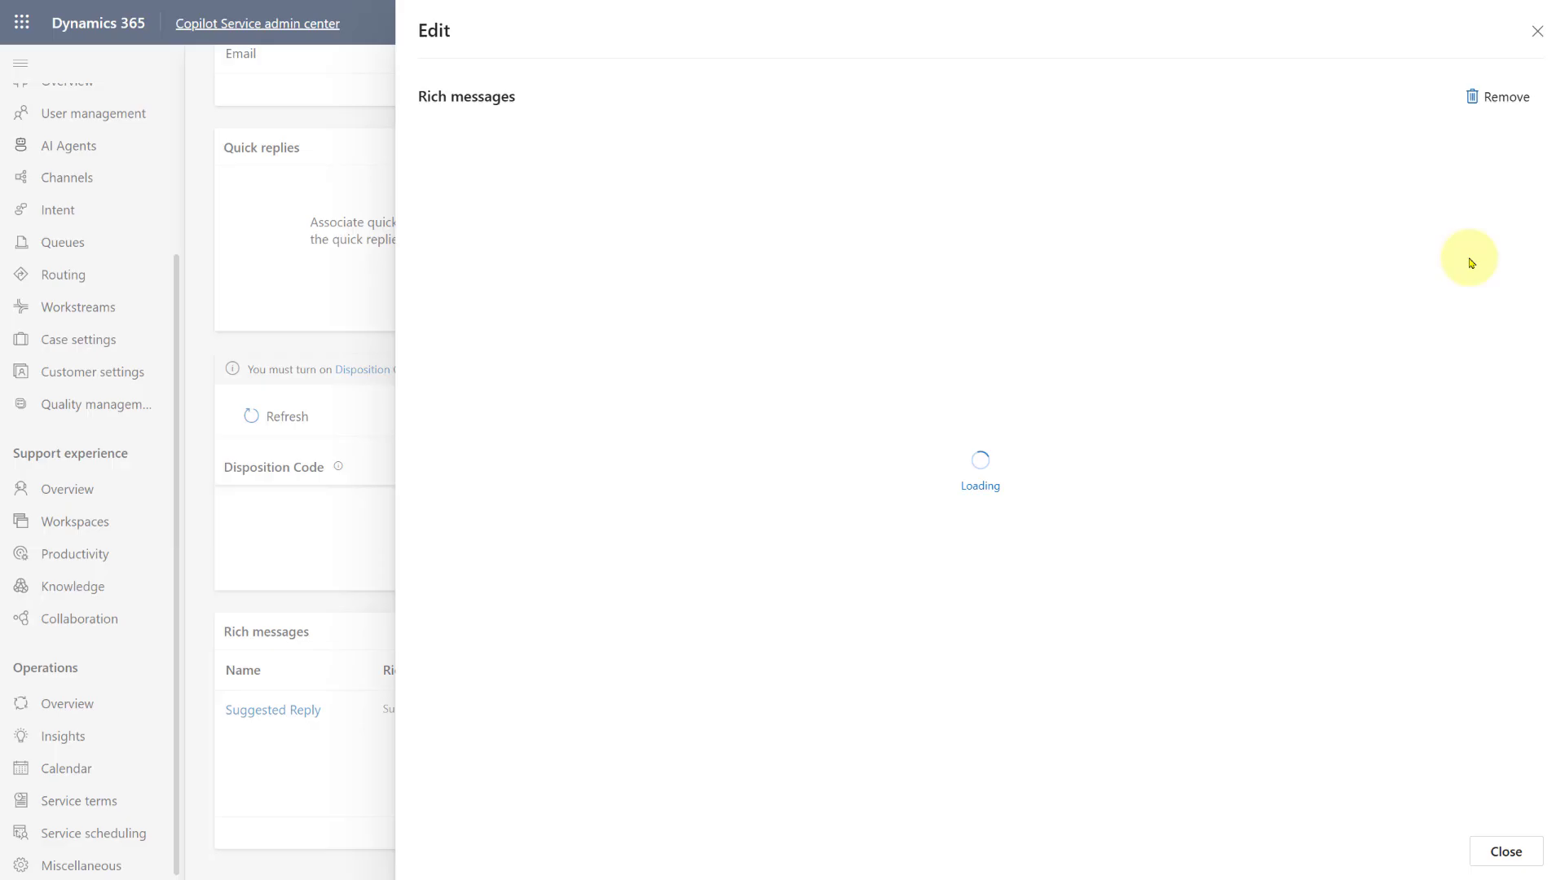
left_click(1506, 852)
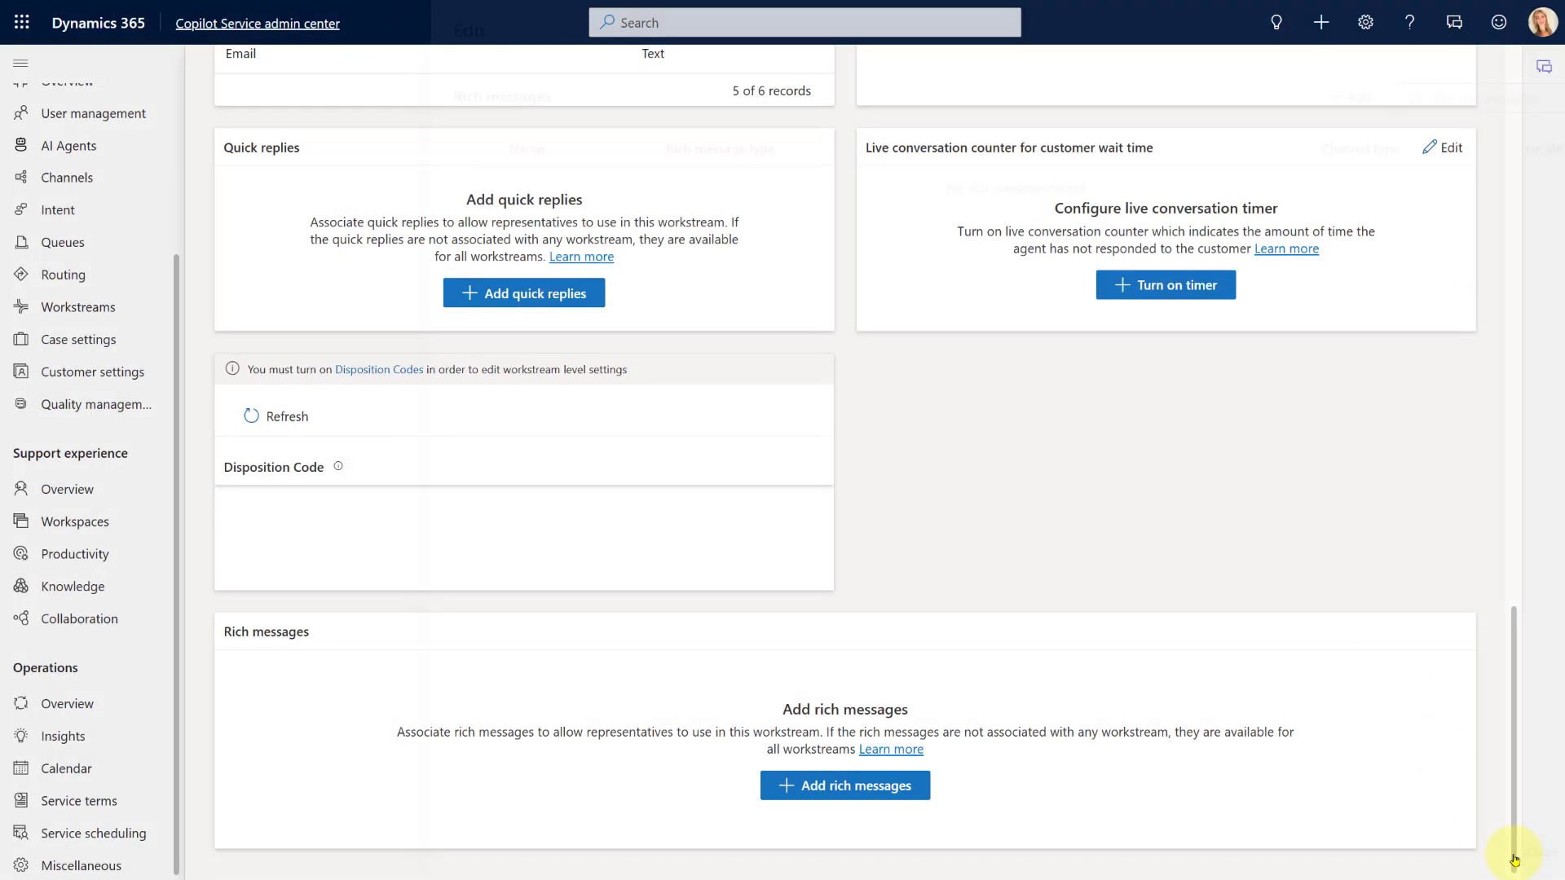